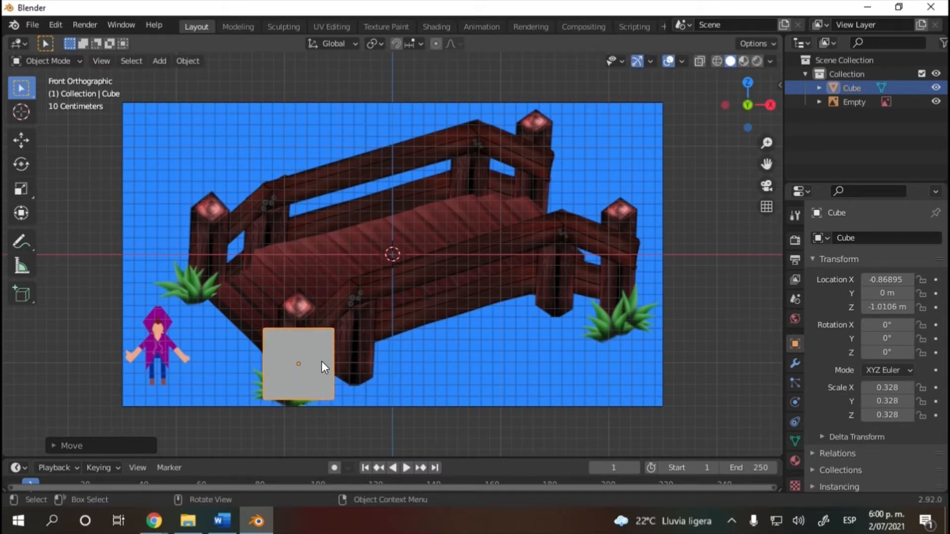
- Scale the cube along X to 0.174 to match the width of the bridge's front post
{"action": "key", "text": "s"}
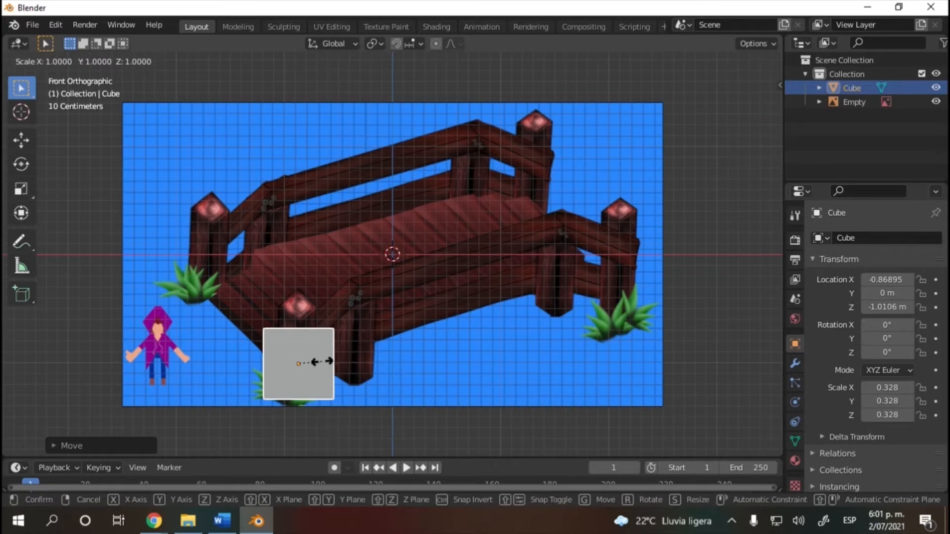
{"action": "key", "text": "z"}
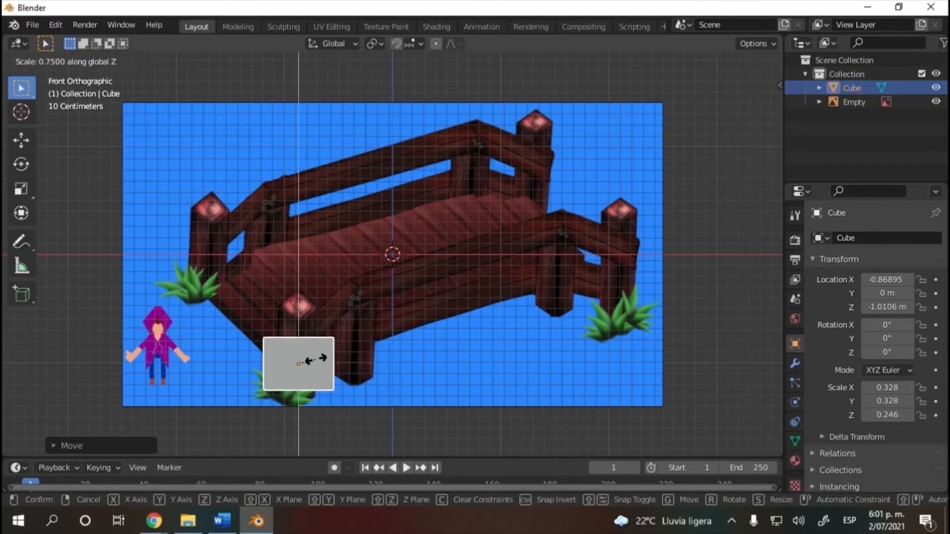
{"action": "key", "text": "y"}
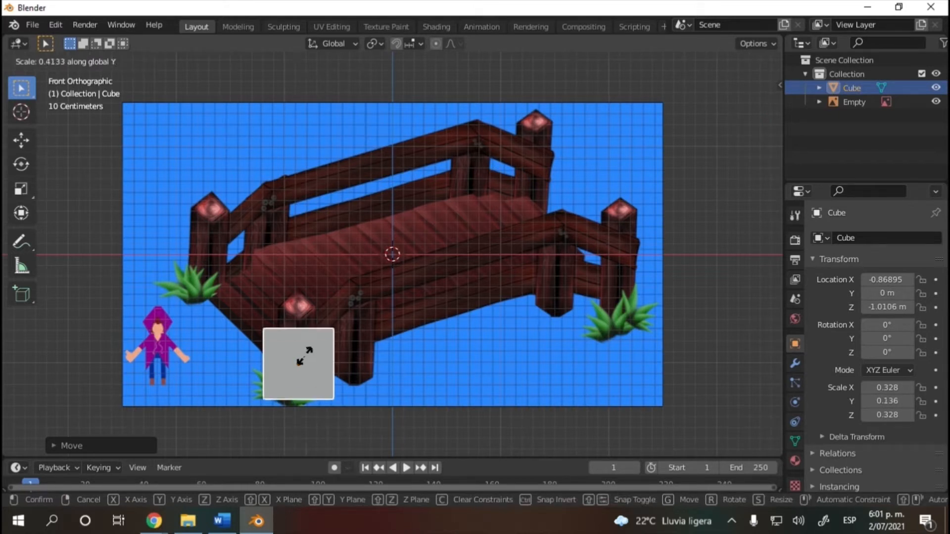
{"action": "key", "text": "x"}
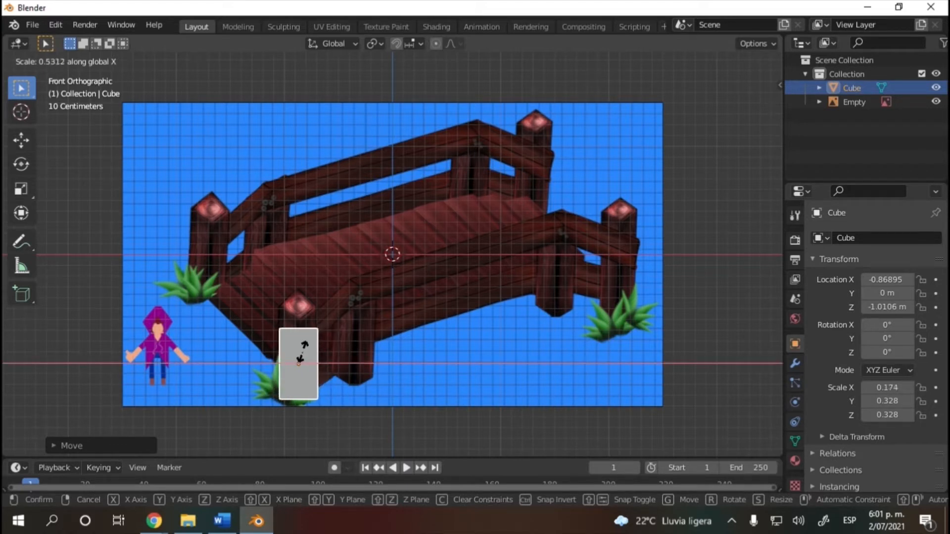
{"action": "left_click", "coordinate": [302, 352]}
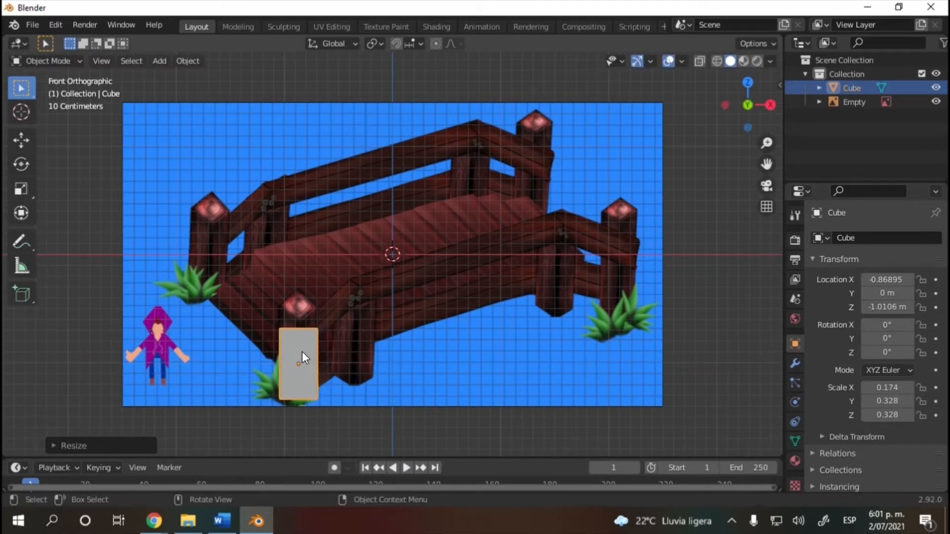
- Stretch the cube along Z to a scale of 0.403 and raise it about 0.084 m along Z over the post
{"action": "key", "text": "s"}
{"action": "key", "text": "z"}
{"action": "left_click", "coordinate": [297, 319]}
{"action": "key", "text": "g"}
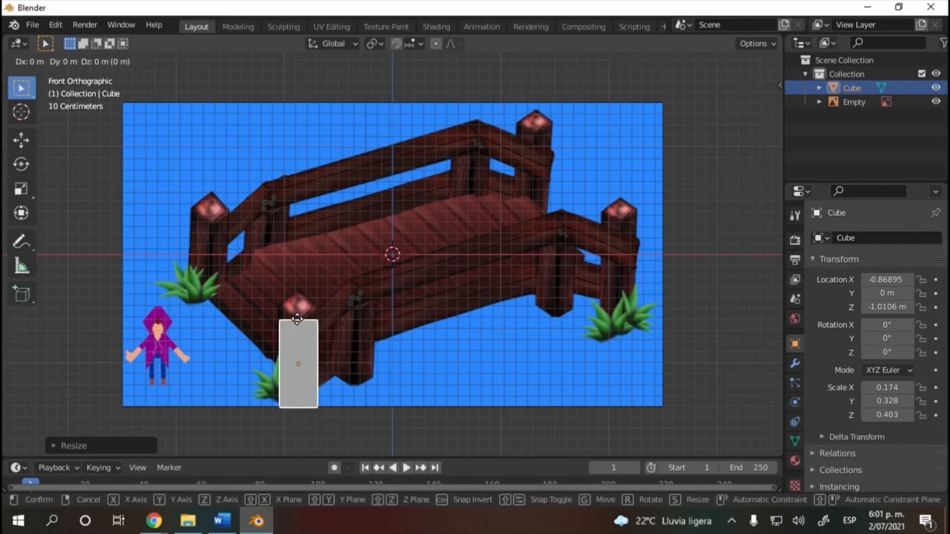
{"action": "key", "text": "z"}
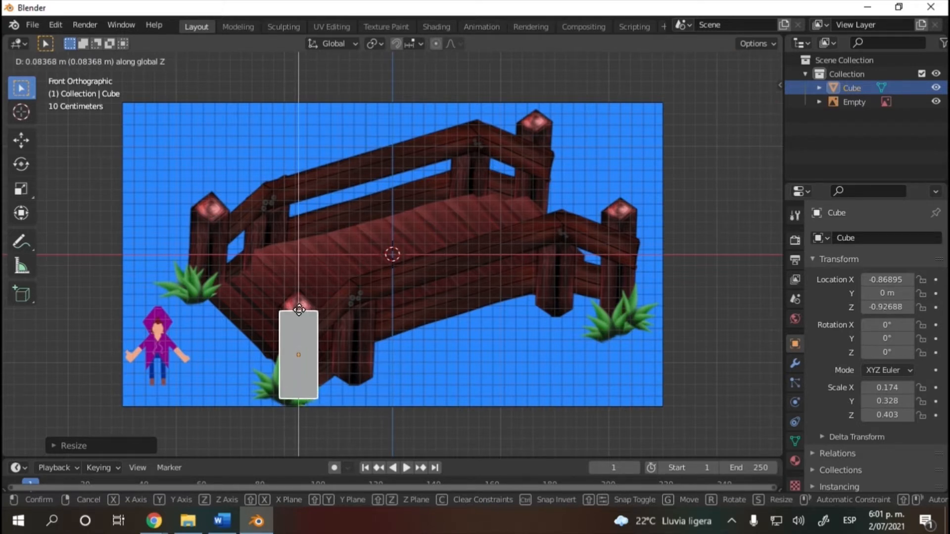
{"action": "left_click", "coordinate": [298, 310]}
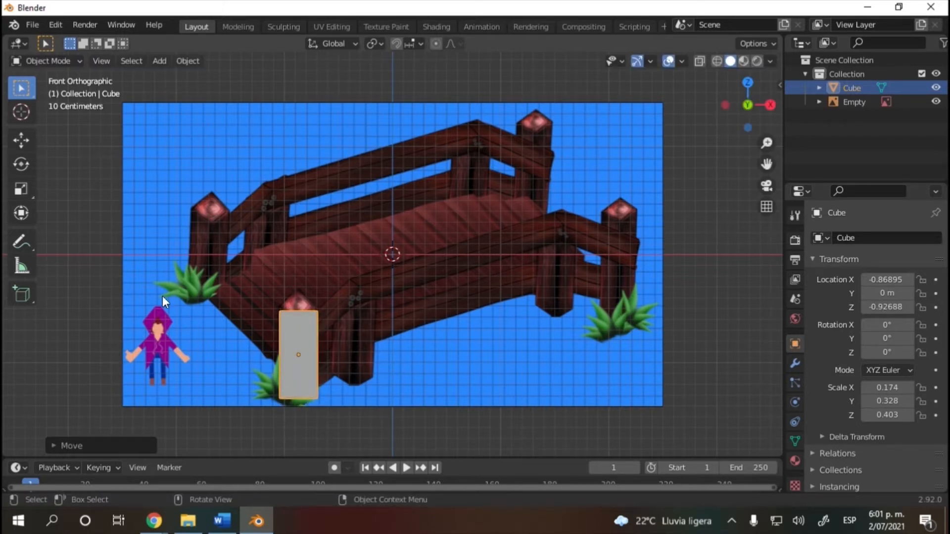
- Put the cube in Edit Mode with edge selection
{"action": "scroll", "coordinate": [180, 277], "scroll_direction": "up", "scroll_amount": 2}
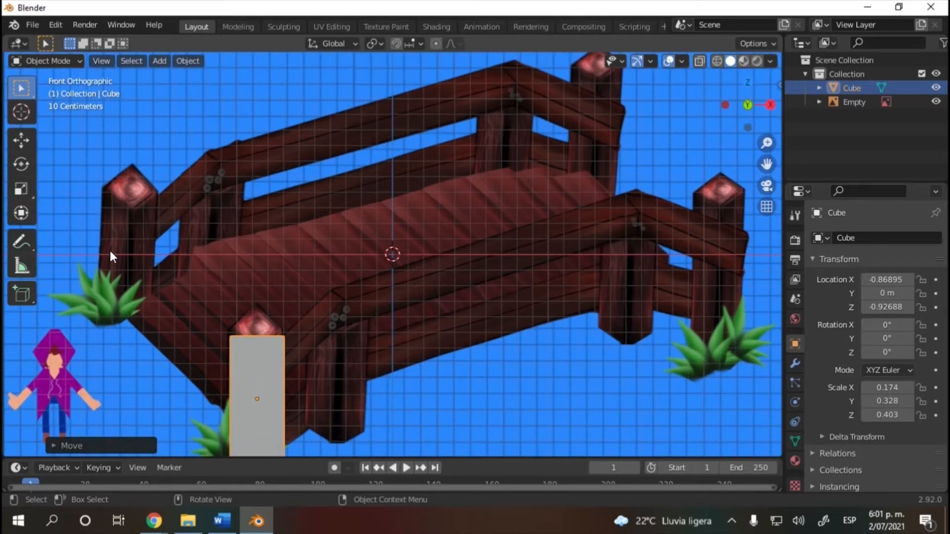
{"action": "scroll", "coordinate": [52, 219], "scroll_direction": "up", "scroll_amount": 2}
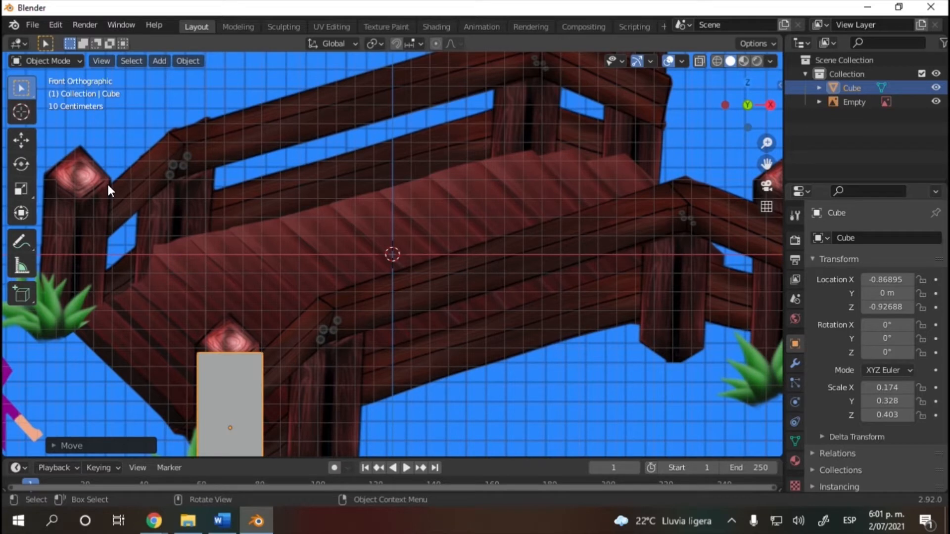
{"action": "scroll", "coordinate": [325, 267], "scroll_direction": "down", "scroll_amount": 2}
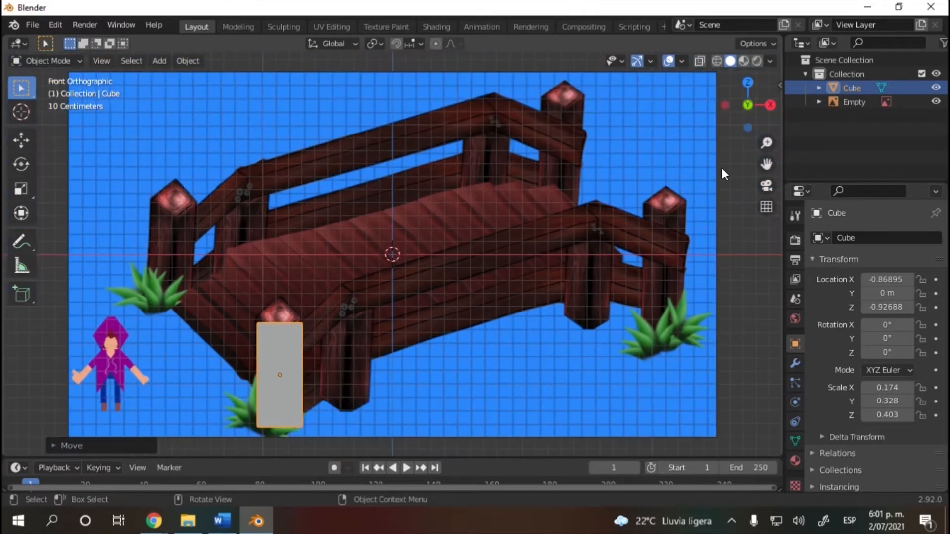
{"action": "left_click_drag", "start_coordinate": [747, 101], "coordinate": [744, 107]}
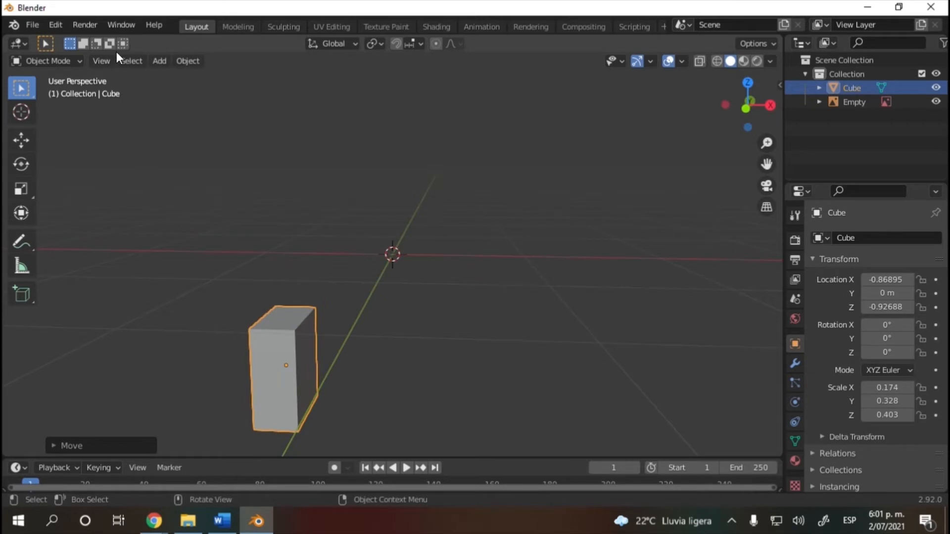
{"action": "left_click", "coordinate": [75, 60]}
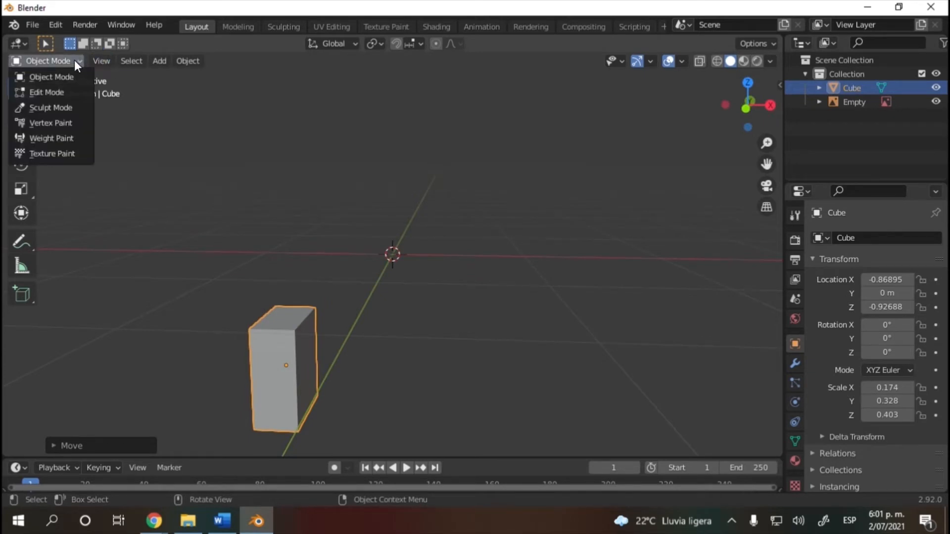
{"action": "left_click", "coordinate": [52, 93]}
{"action": "left_click", "coordinate": [108, 61]}
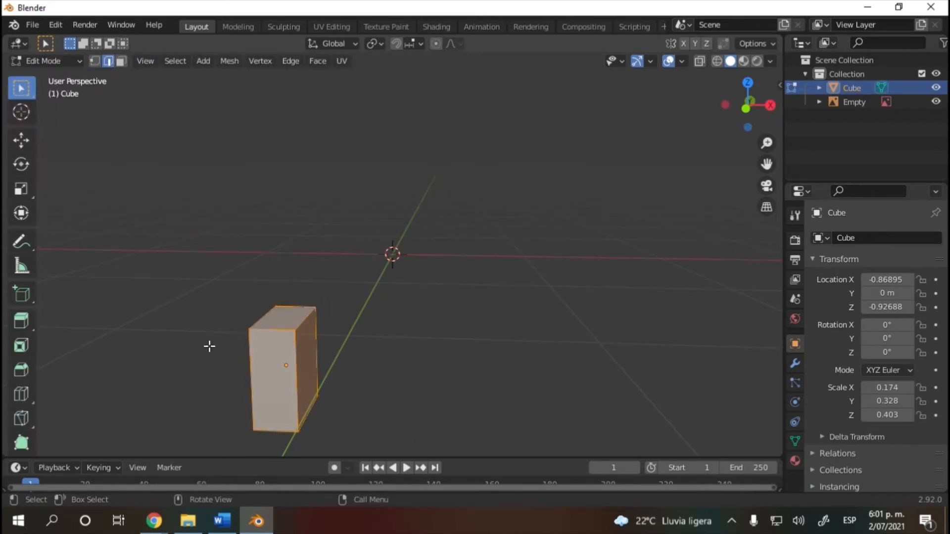
- Try to select the cube's vertical edges individually from perspective and front views
{"action": "left_click", "coordinate": [316, 341]}
{"action": "left_click", "coordinate": [295, 352]}
{"action": "left_click", "coordinate": [250, 354], "text": "alt"}
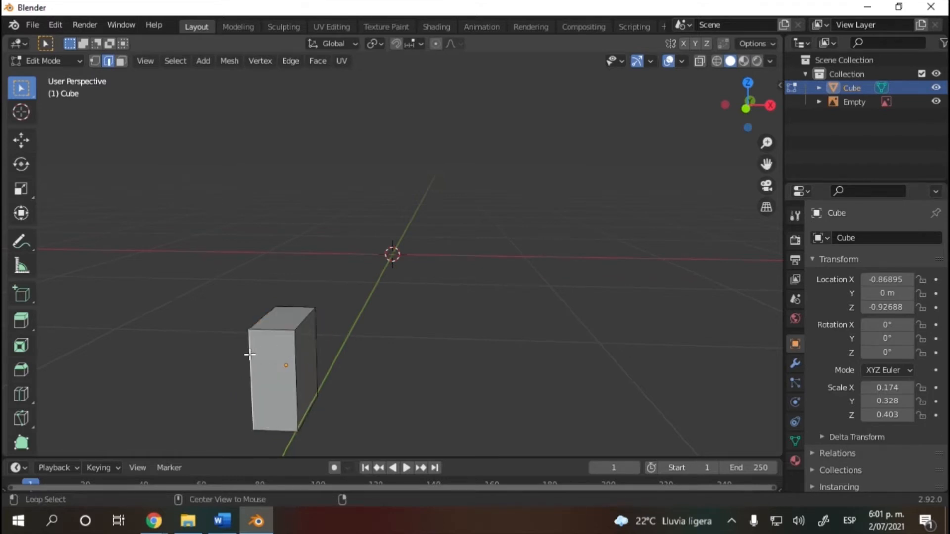
{"action": "scroll", "coordinate": [277, 363], "scroll_direction": "up", "scroll_amount": 2}
{"action": "scroll", "coordinate": [609, 205], "scroll_direction": "down", "scroll_amount": 2}
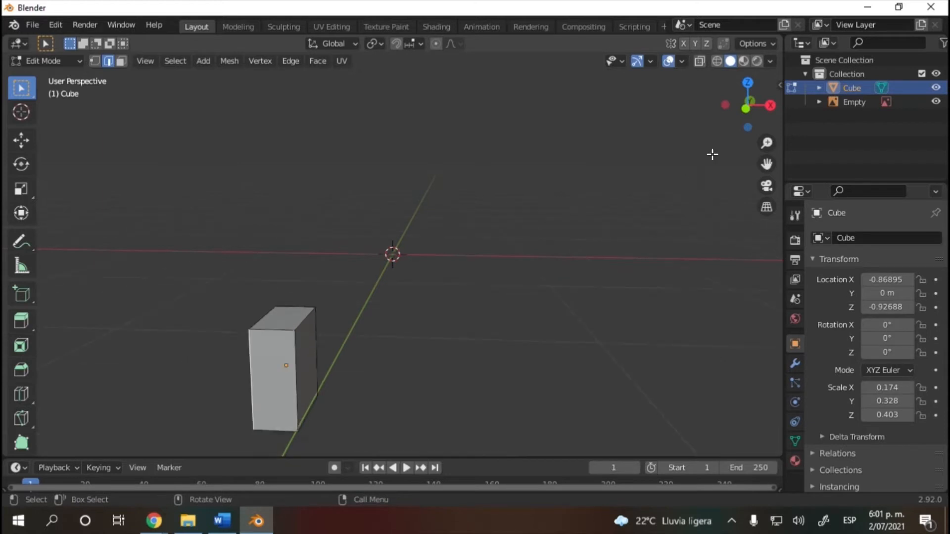
{"action": "left_click", "coordinate": [750, 113]}
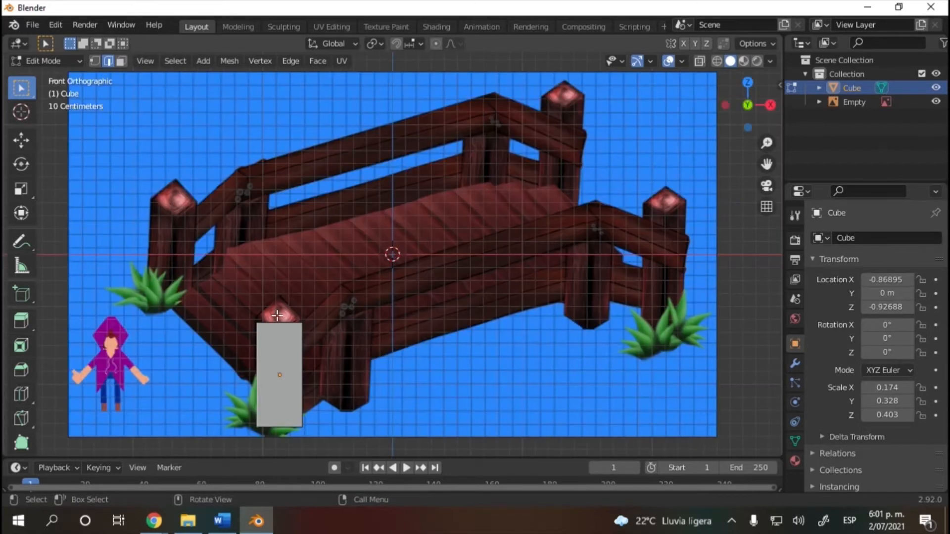
{"action": "left_click", "coordinate": [301, 376], "text": "alt"}
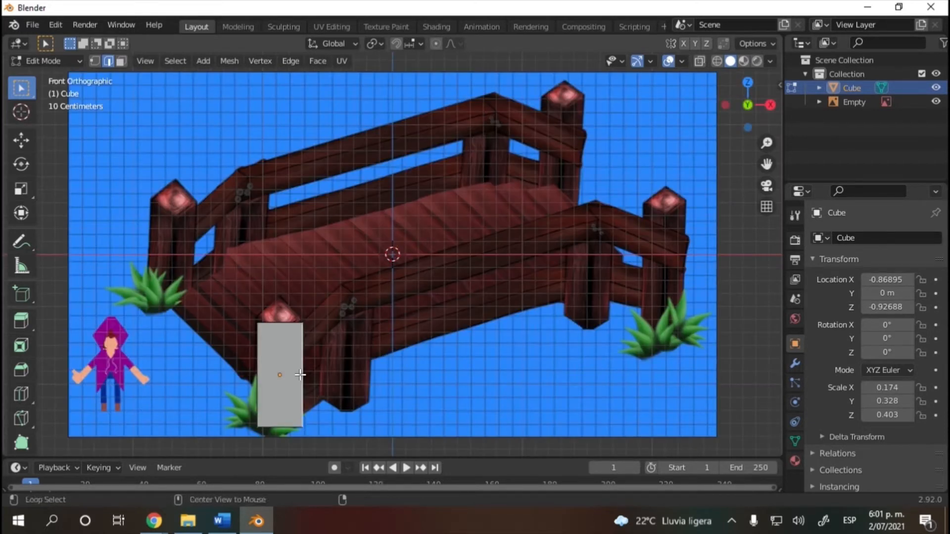
{"action": "left_click", "coordinate": [256, 365], "text": "ctrl"}
{"action": "mouse_move", "coordinate": [760, 115]}
{"action": "left_mouse_down"}
{"action": "mouse_move", "coordinate": [743, 133]}
{"action": "mouse_move", "coordinate": [754, 130]}
{"action": "left_mouse_up"}
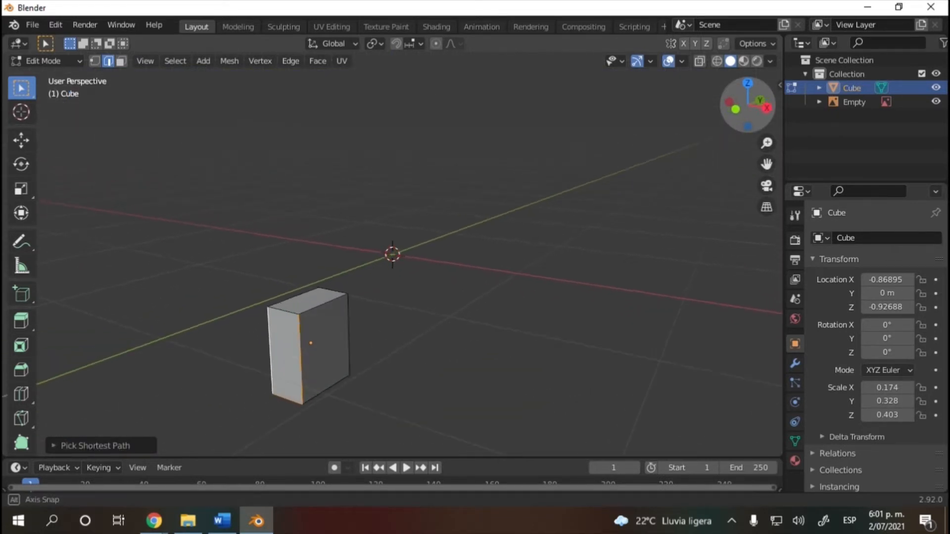
- Try to bevel the cube's visible edges with a width of about 0.076 m and 3 segments, and check the rear side
{"action": "mouse_move", "coordinate": [212, 247]}
{"action": "right_mouse_down", "text": "ctrl"}
{"action": "mouse_move", "coordinate": [407, 413]}
{"action": "mouse_move", "coordinate": [229, 316]}
{"action": "right_mouse_up", "text": "ctrl"}
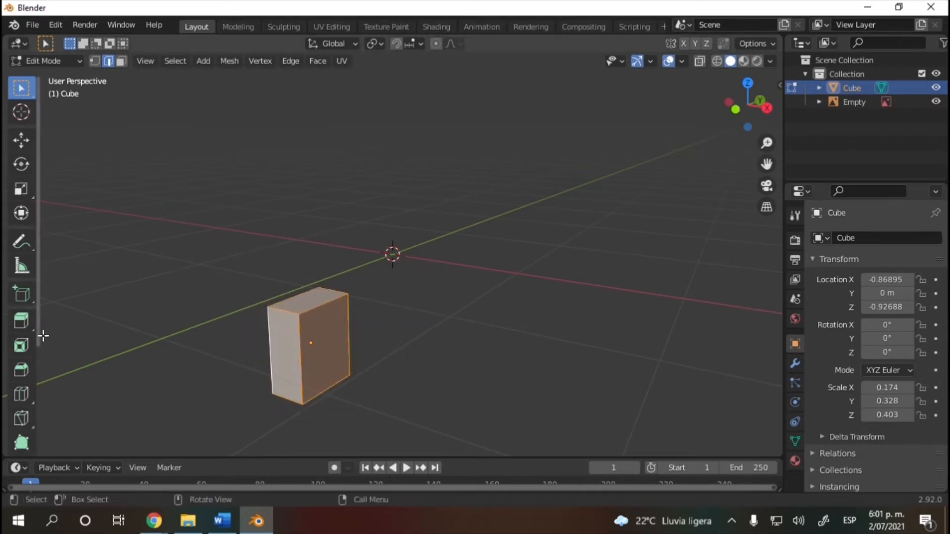
{"action": "left_click", "coordinate": [29, 367]}
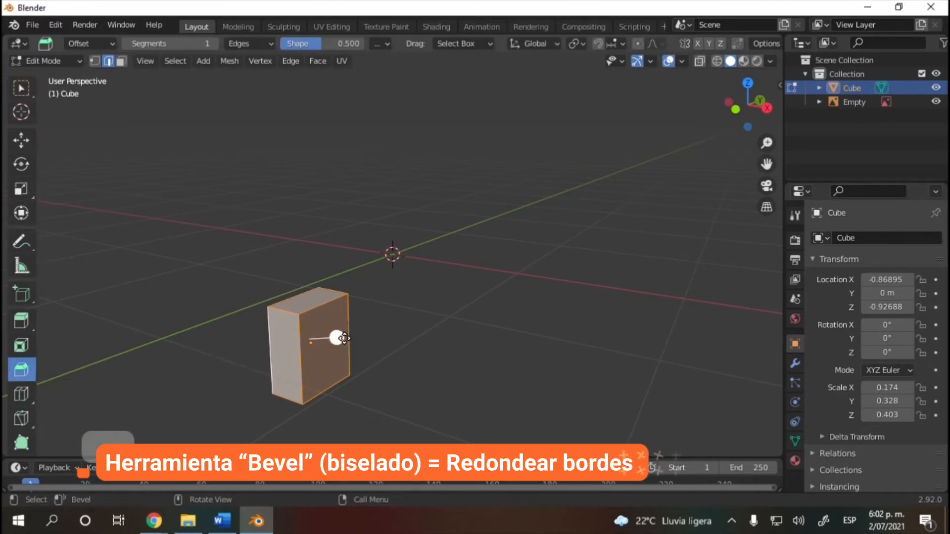
{"action": "left_click_drag", "start_coordinate": [340, 337], "coordinate": [296, 370]}
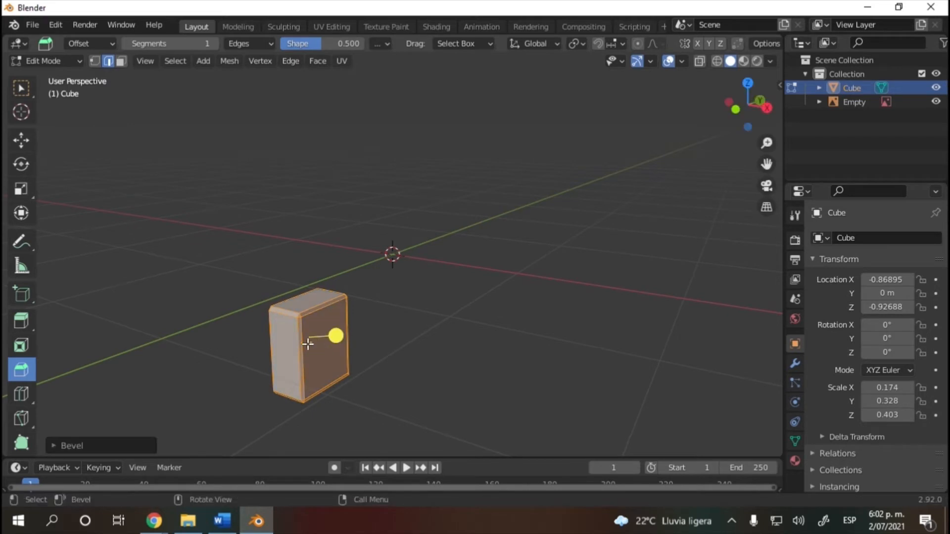
{"action": "left_click", "coordinate": [70, 444]}
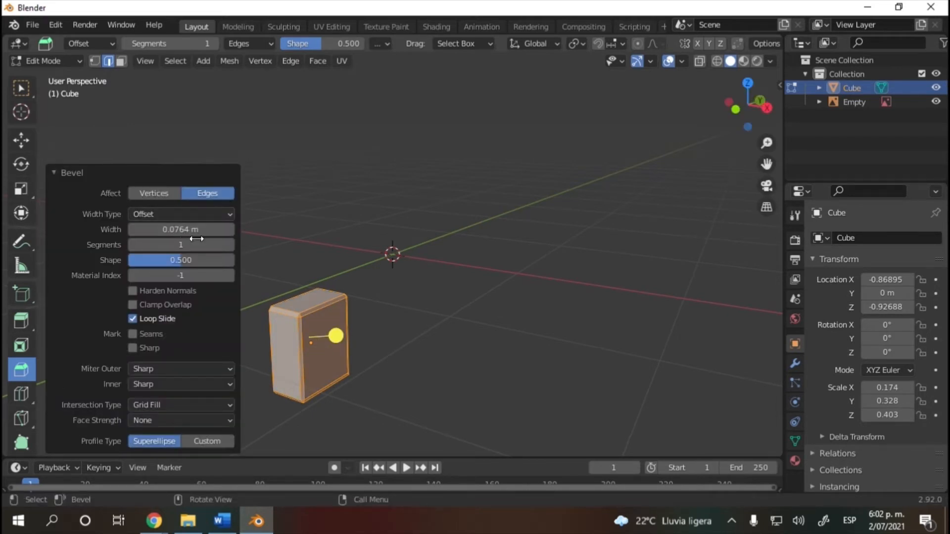
{"action": "left_click_drag", "start_coordinate": [183, 246], "coordinate": [205, 246]}
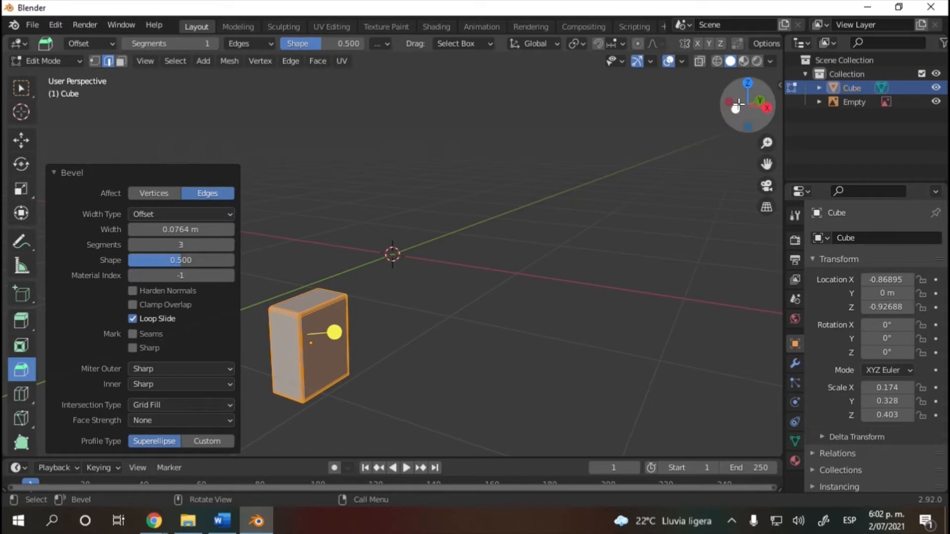
{"action": "left_click_drag", "start_coordinate": [746, 122], "coordinate": [942, 79]}
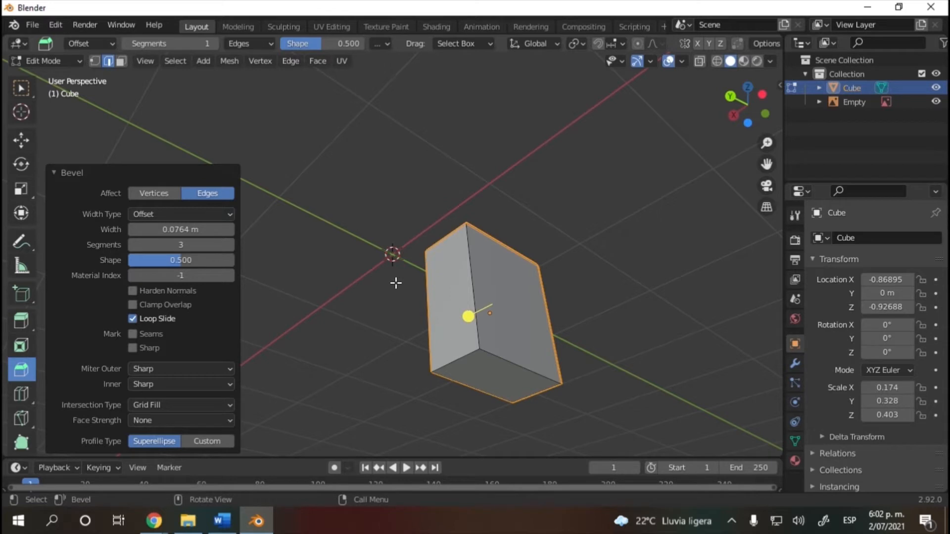
{"action": "left_click", "coordinate": [395, 283]}
{"action": "scroll", "coordinate": [355, 301], "scroll_direction": "down", "scroll_amount": 1}
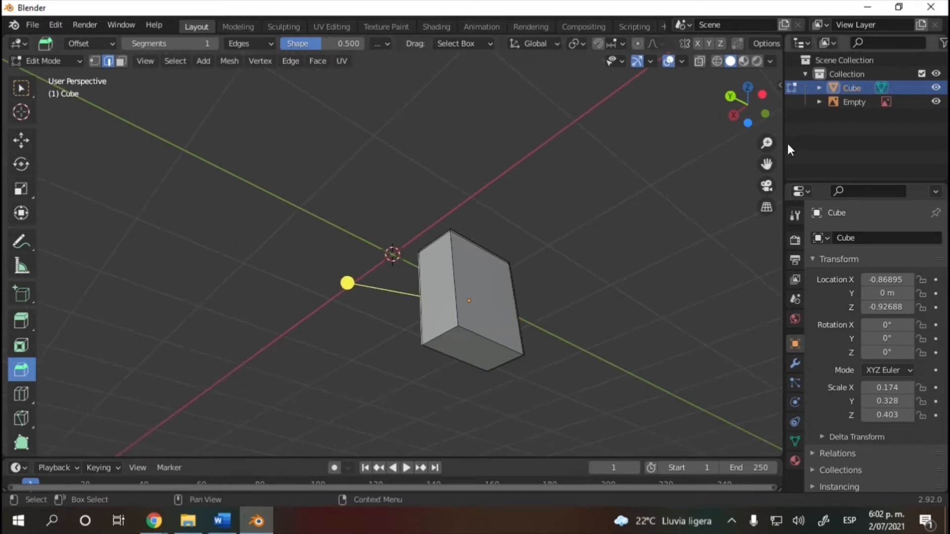
- Turn on X-ray and select all edges of the cube, including the hidden ones at the back
{"action": "left_click_drag", "start_coordinate": [751, 122], "coordinate": [704, 122]}
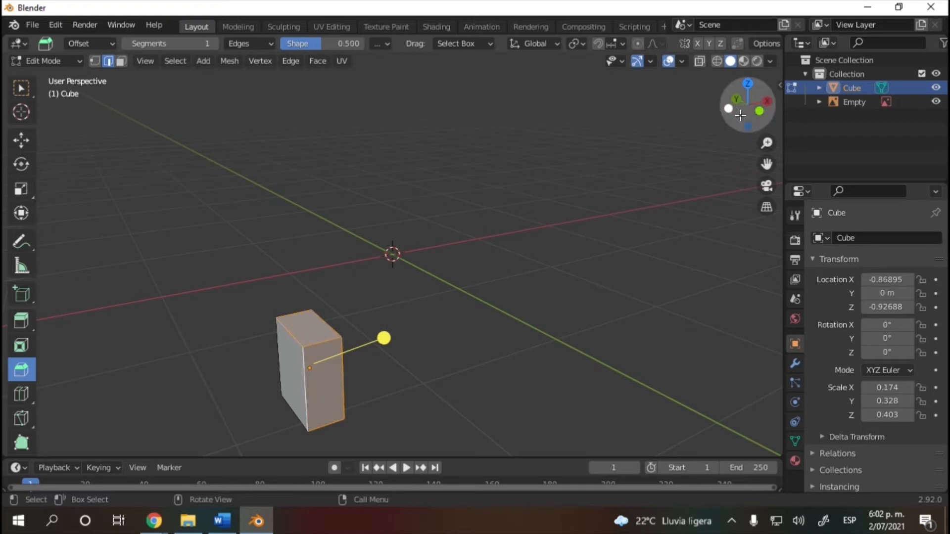
{"action": "left_click", "coordinate": [432, 253]}
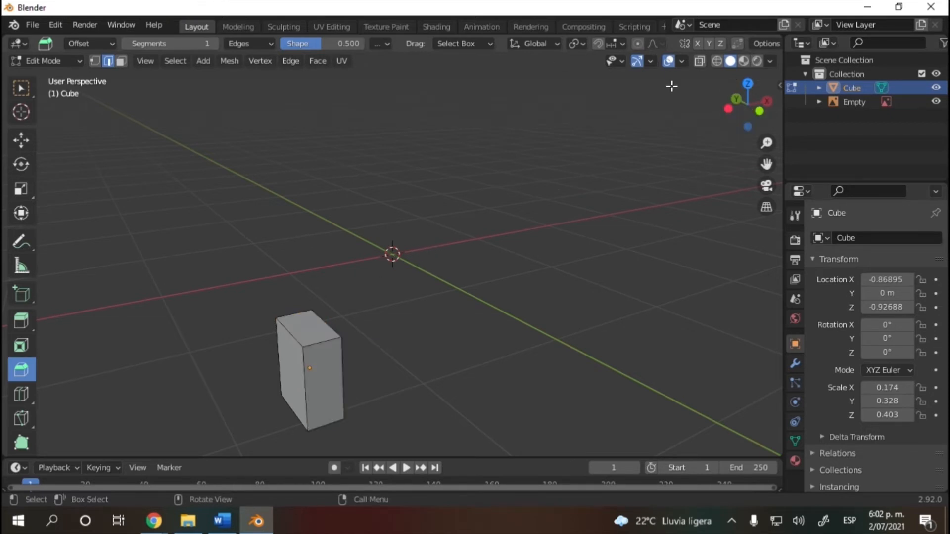
{"action": "left_click", "coordinate": [699, 64]}
{"action": "mouse_move", "coordinate": [341, 248]}
{"action": "right_mouse_down", "text": "ctrl"}
{"action": "mouse_move", "coordinate": [233, 265]}
{"action": "mouse_move", "coordinate": [406, 259]}
{"action": "right_mouse_up", "text": "ctrl"}
{"action": "right_click_drag", "start_coordinate": [302, 441], "coordinate": [225, 322], "text": "ctrl"}
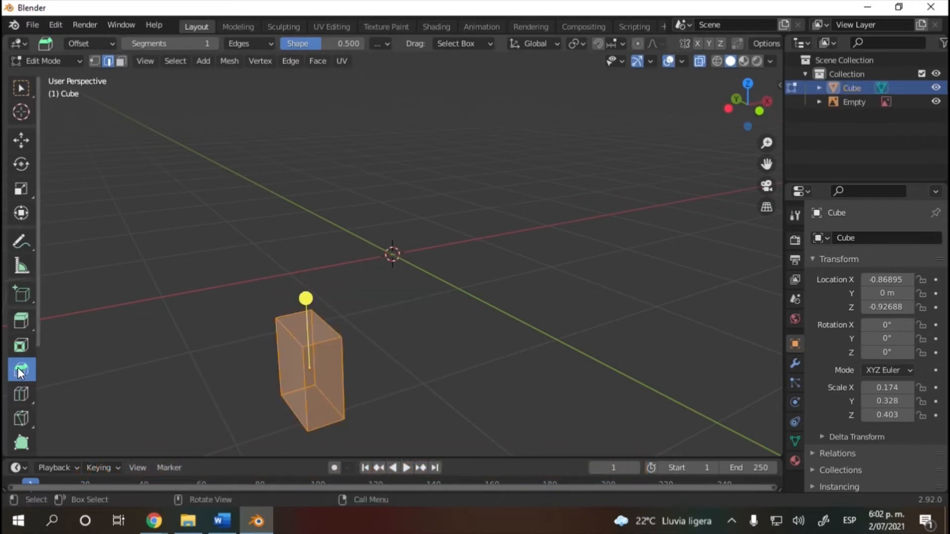
{"action": "left_click", "coordinate": [299, 361]}
{"action": "mouse_move", "coordinate": [252, 292]}
{"action": "right_mouse_down", "text": "ctrl"}
{"action": "mouse_move", "coordinate": [396, 304]}
{"action": "mouse_move", "coordinate": [233, 437]}
{"action": "mouse_move", "coordinate": [233, 304]}
{"action": "right_mouse_up", "text": "ctrl"}
- Bevel all the cube's edges with a width of about 0.062 m and 3 segments
{"action": "left_click_drag", "start_coordinate": [303, 297], "coordinate": [302, 293]}
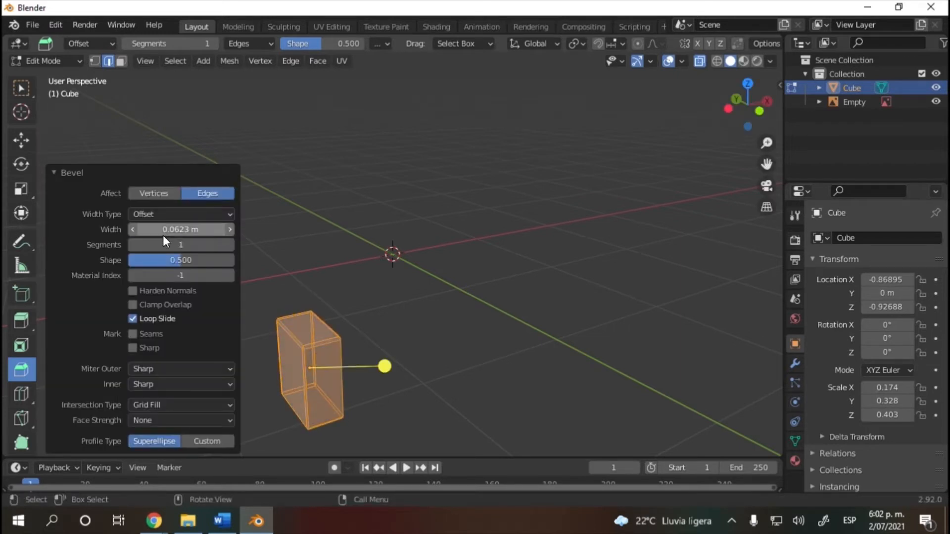
{"action": "left_click", "coordinate": [228, 245]}
{"action": "left_click", "coordinate": [229, 245]}
- Show the beveled cube in front view against the reference post and activate the Move tool
{"action": "scroll", "coordinate": [257, 422], "scroll_direction": "up", "scroll_amount": 3}
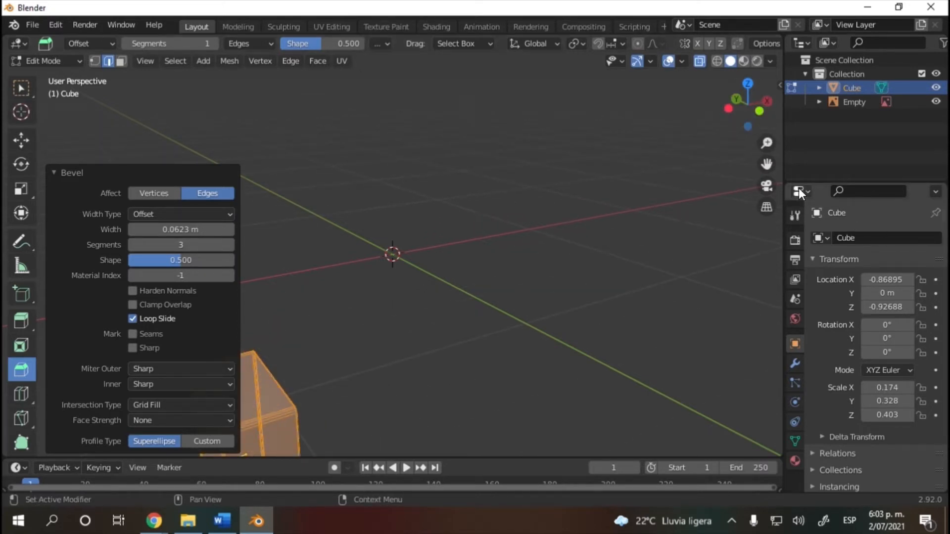
{"action": "left_click_drag", "start_coordinate": [767, 164], "coordinate": [714, 212]}
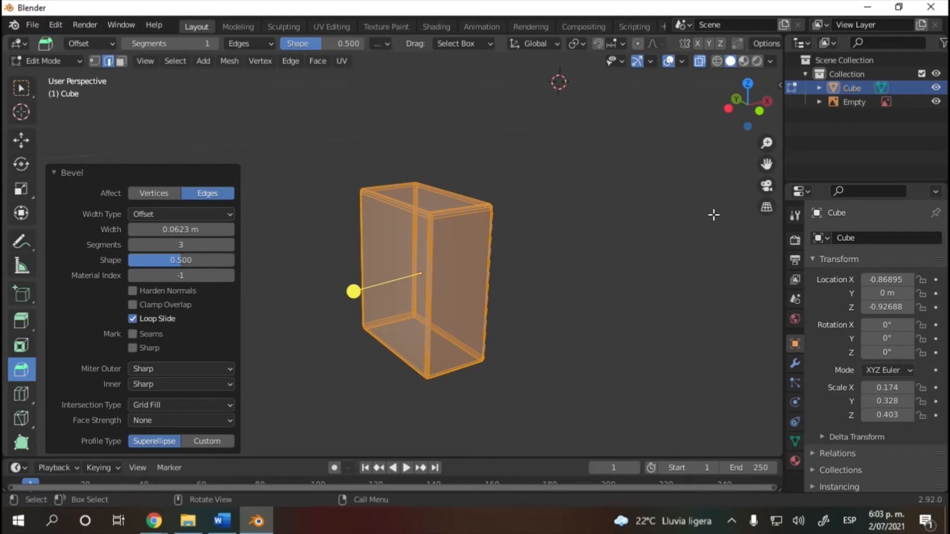
{"action": "mouse_move", "coordinate": [734, 98]}
{"action": "left_mouse_down"}
{"action": "mouse_move", "coordinate": [744, 101]}
{"action": "mouse_move", "coordinate": [639, 136]}
{"action": "mouse_move", "coordinate": [589, 97]}
{"action": "mouse_move", "coordinate": [661, 82]}
{"action": "mouse_move", "coordinate": [743, 112]}
{"action": "left_mouse_up"}
{"action": "left_click", "coordinate": [733, 113]}
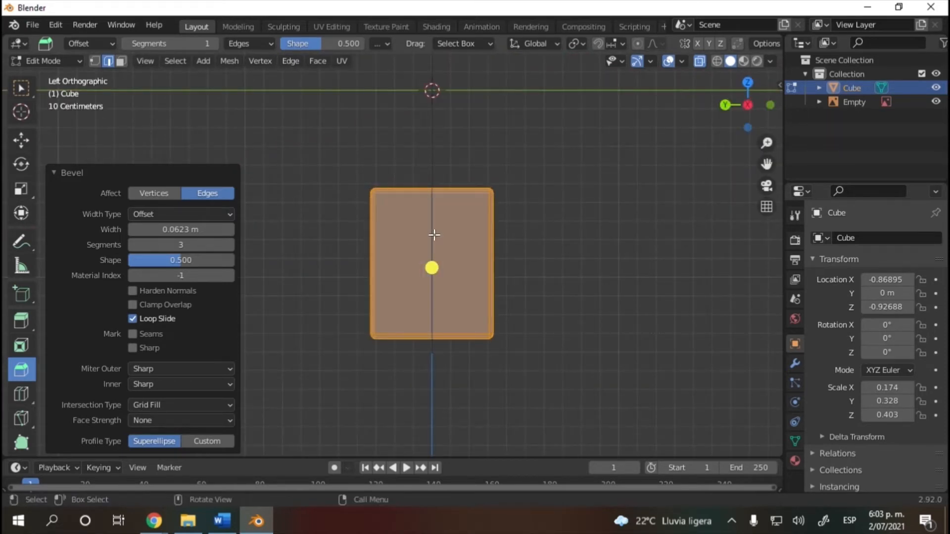
{"action": "key", "text": "KP_1"}
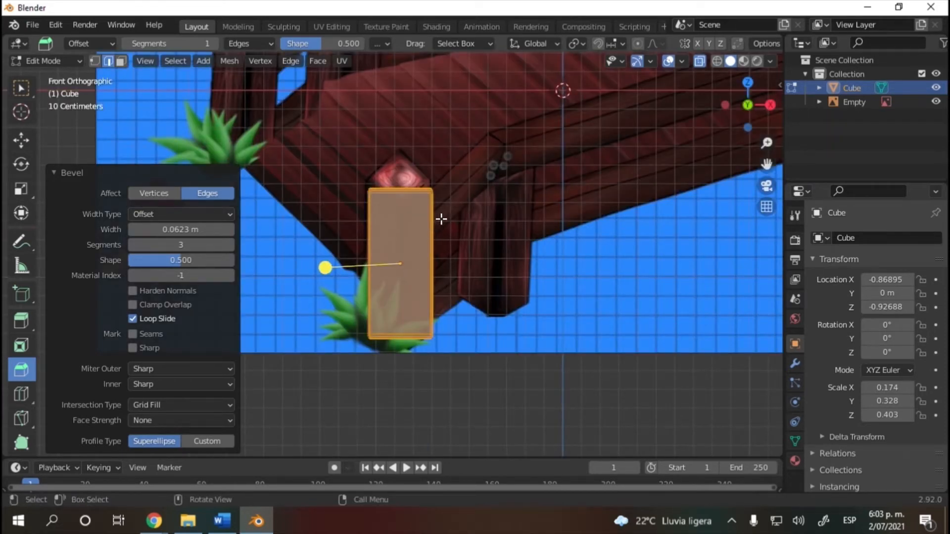
{"action": "left_click", "coordinate": [19, 139]}
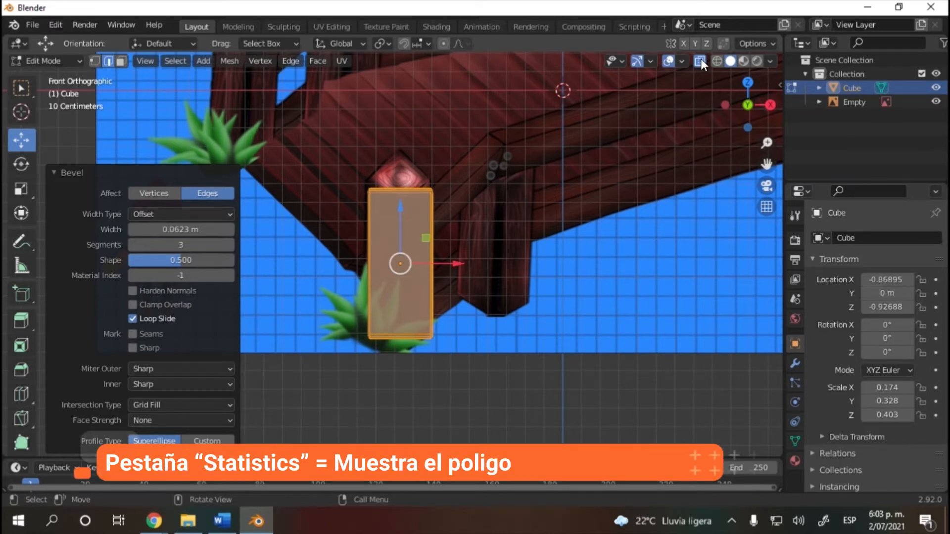
- Enable the scene Statistics overlay in the viewport and collapse the Bevel settings that cover it
{"action": "left_click", "coordinate": [683, 60]}
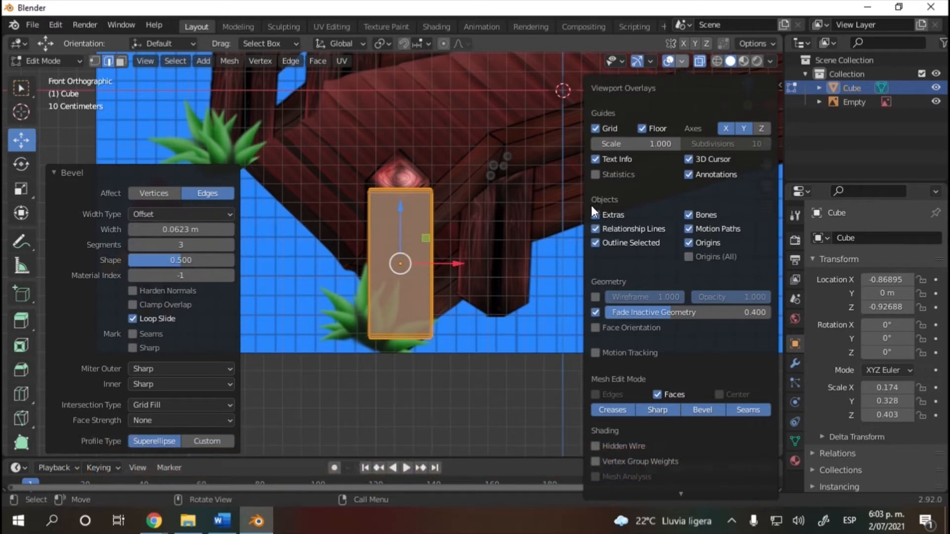
{"action": "left_click", "coordinate": [597, 175]}
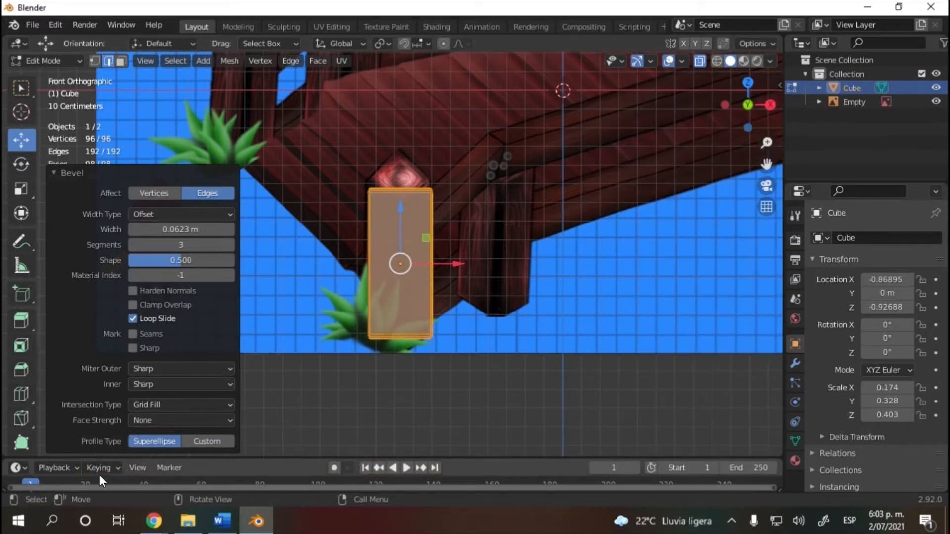
{"action": "left_click", "coordinate": [79, 173]}
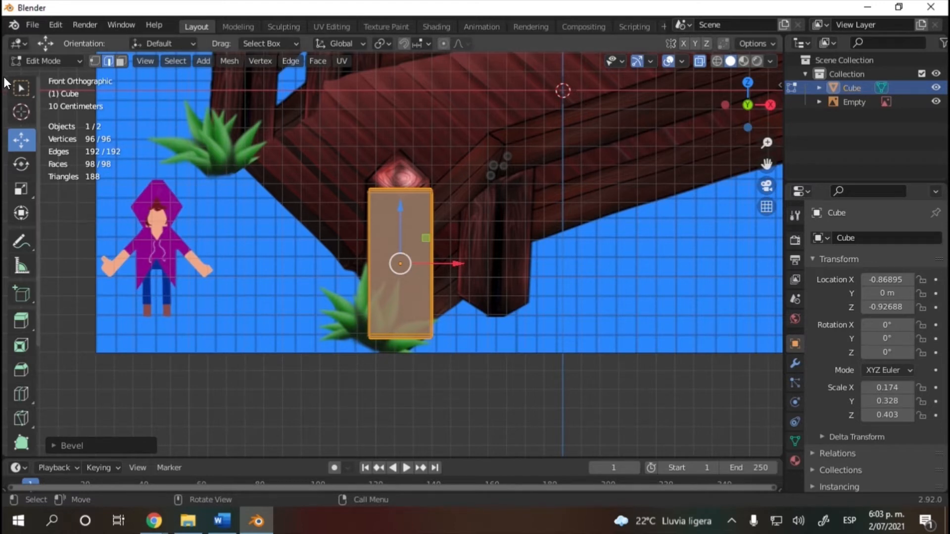
- Reduce the bevel on the cube's edges to 2 segments and return to the front view
{"action": "scroll", "coordinate": [356, 235], "scroll_direction": "up", "scroll_amount": 1}
{"action": "left_click_drag", "start_coordinate": [766, 112], "coordinate": [726, 124]}
{"action": "scroll", "coordinate": [469, 237], "scroll_direction": "up", "scroll_amount": 5}
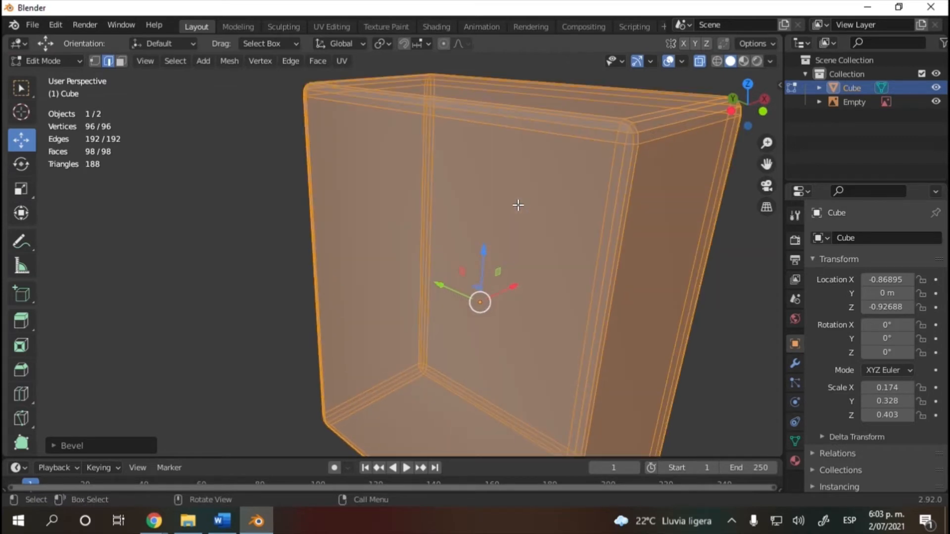
{"action": "scroll", "coordinate": [348, 209], "scroll_direction": "down", "scroll_amount": 5}
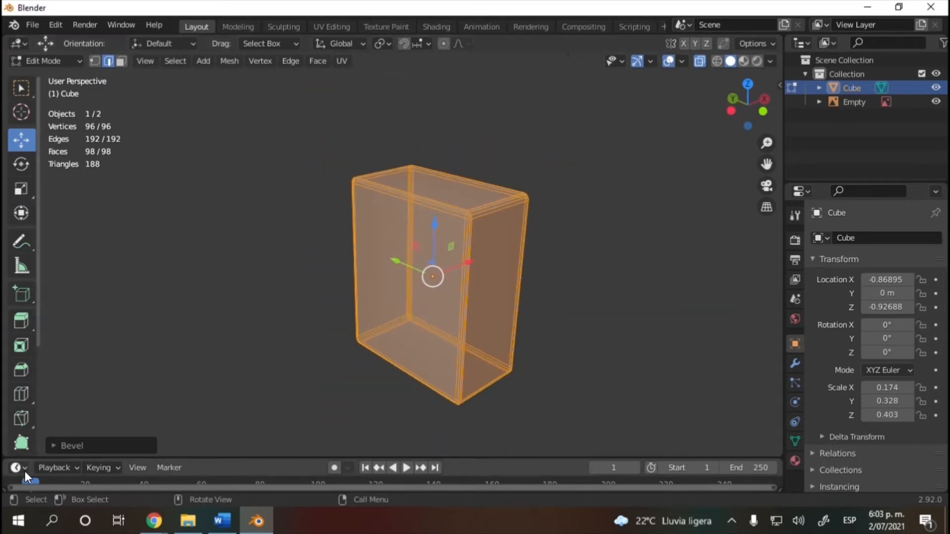
{"action": "left_click", "coordinate": [73, 445]}
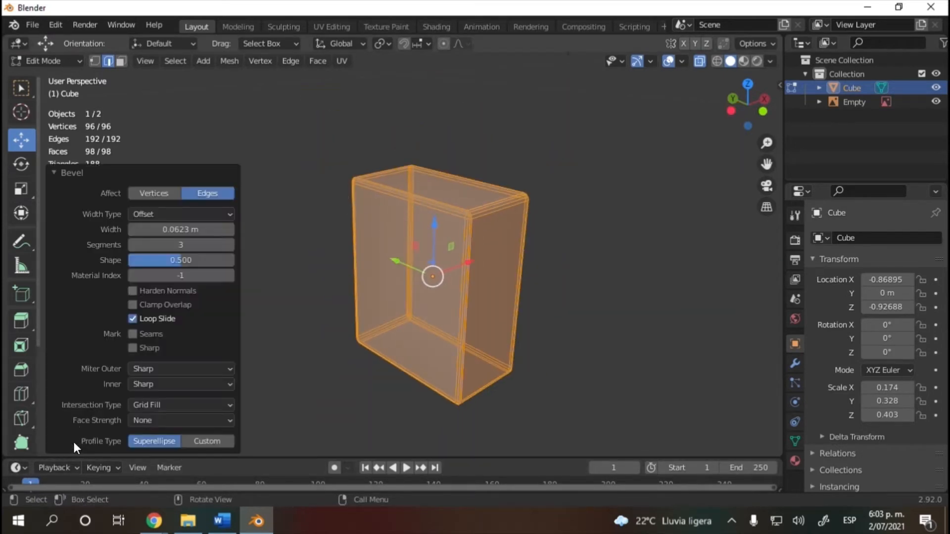
{"action": "left_click", "coordinate": [134, 246]}
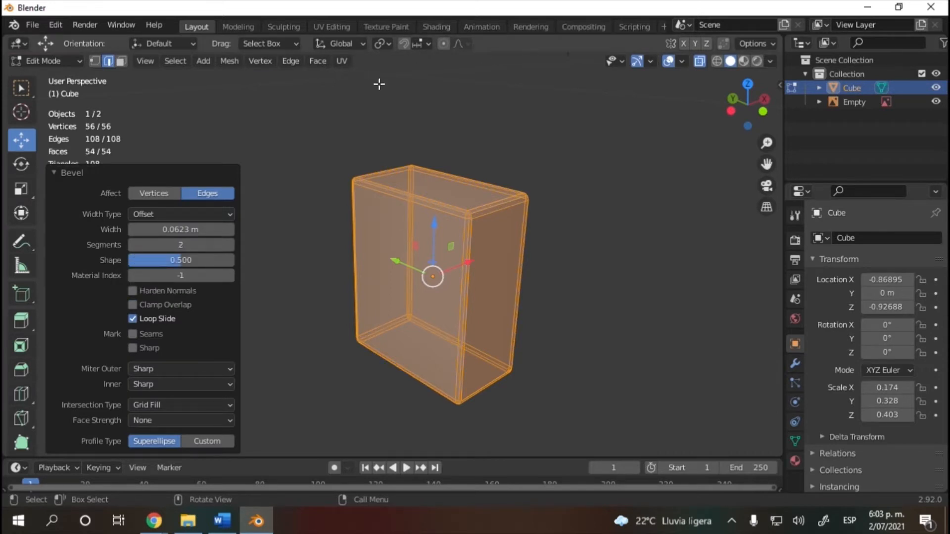
{"action": "mouse_move", "coordinate": [752, 114]}
{"action": "left_mouse_down"}
{"action": "mouse_move", "coordinate": [736, 116]}
{"action": "mouse_move", "coordinate": [739, 139]}
{"action": "mouse_move", "coordinate": [740, 128]}
{"action": "mouse_move", "coordinate": [766, 128]}
{"action": "mouse_move", "coordinate": [748, 107]}
{"action": "left_mouse_up"}
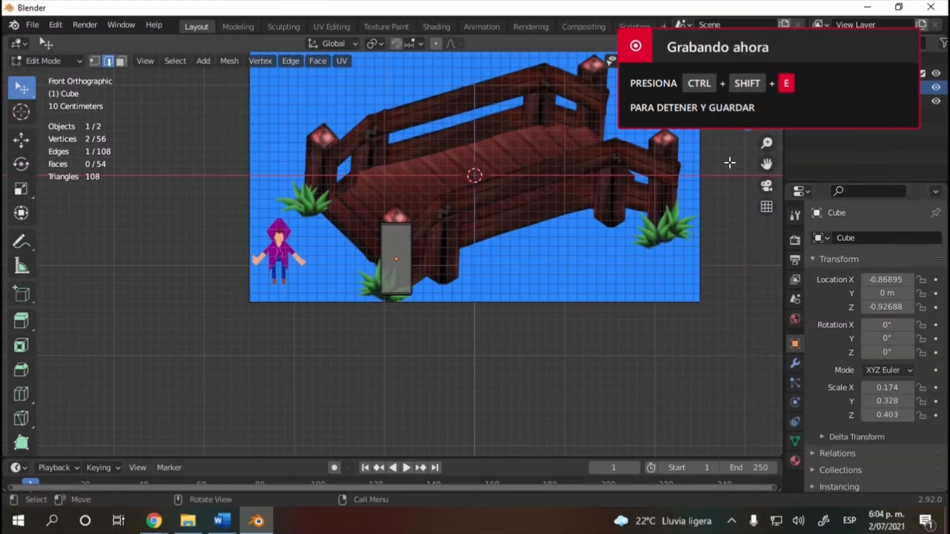
- Try to thin the post by selecting its rear side and moving it toward the front along the Y axis
{"action": "scroll", "coordinate": [732, 223], "scroll_direction": "up", "scroll_amount": 1}
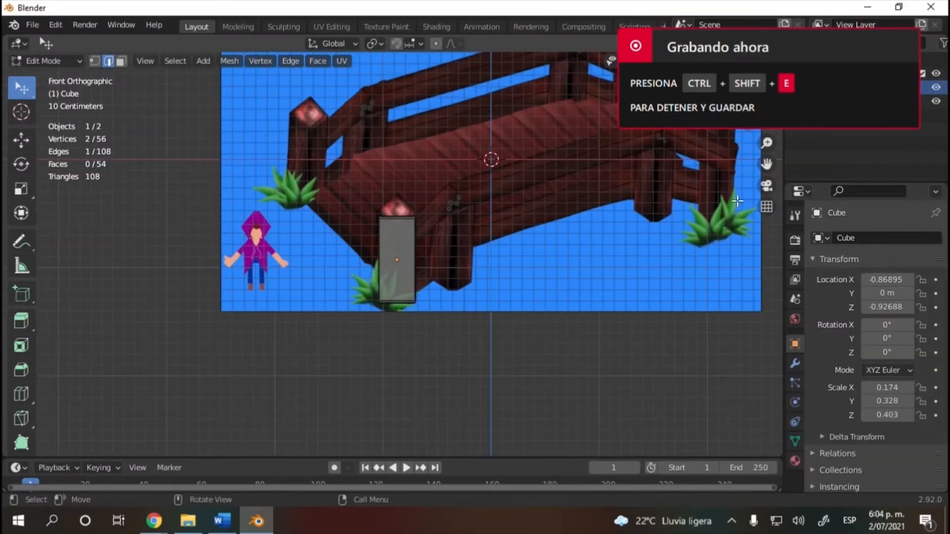
{"action": "left_click_drag", "start_coordinate": [772, 159], "coordinate": [701, 242]}
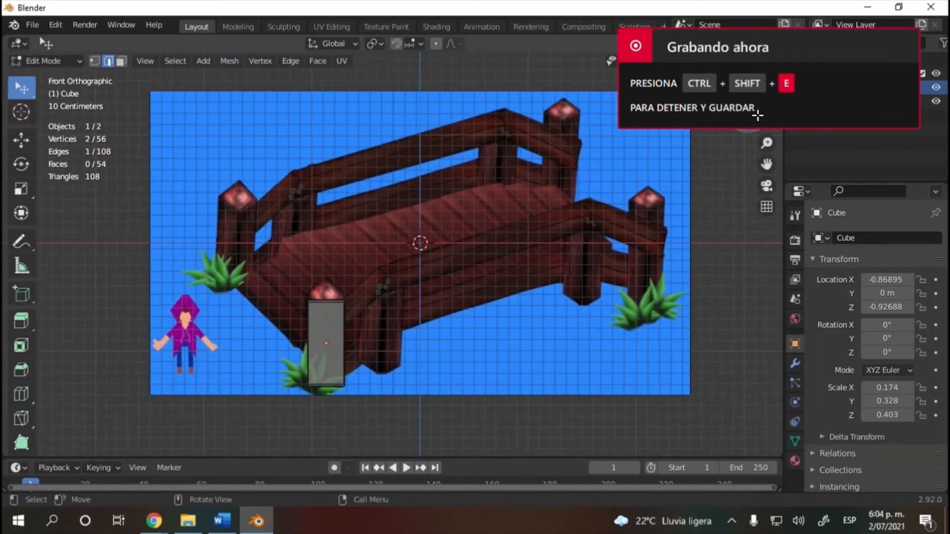
{"action": "mouse_move", "coordinate": [755, 120]}
{"action": "left_mouse_down"}
{"action": "mouse_move", "coordinate": [720, 129]}
{"action": "mouse_move", "coordinate": [706, 150]}
{"action": "mouse_move", "coordinate": [624, 147]}
{"action": "left_mouse_up"}
{"action": "mouse_move", "coordinate": [414, 366]}
{"action": "right_mouse_down", "text": "ctrl"}
{"action": "mouse_move", "coordinate": [362, 259]}
{"action": "mouse_move", "coordinate": [475, 342]}
{"action": "mouse_move", "coordinate": [373, 362]}
{"action": "mouse_move", "coordinate": [377, 350]}
{"action": "right_mouse_up", "text": "ctrl"}
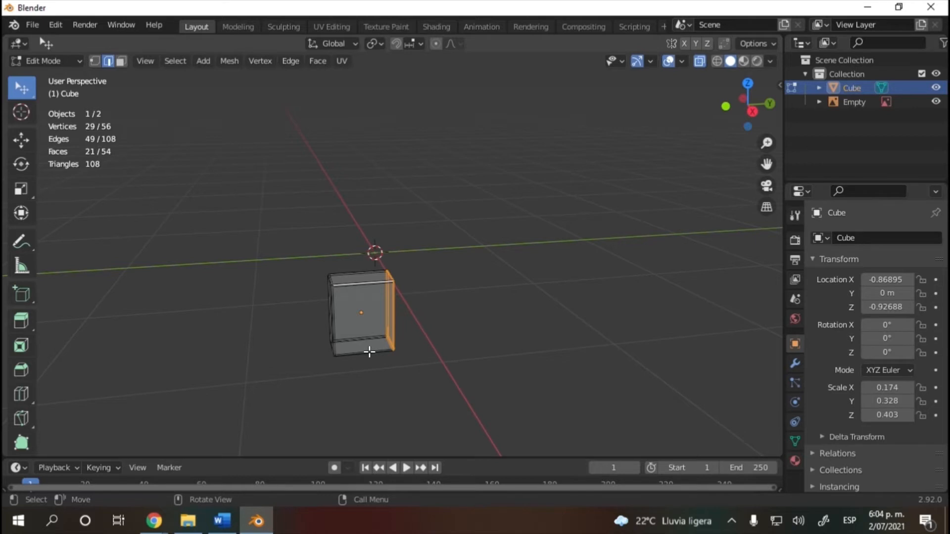
{"action": "key", "text": "g"}
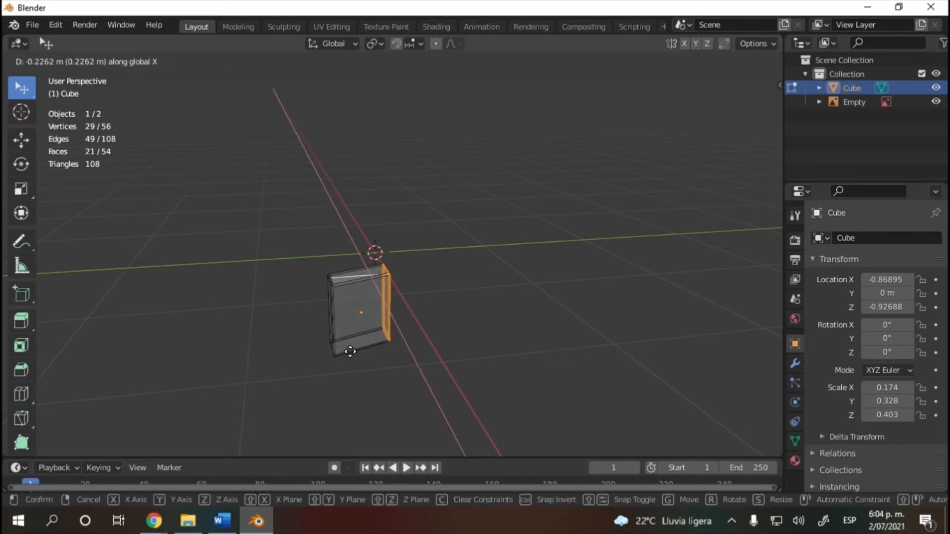
{"action": "key", "text": "z"}
{"action": "key", "text": "y"}
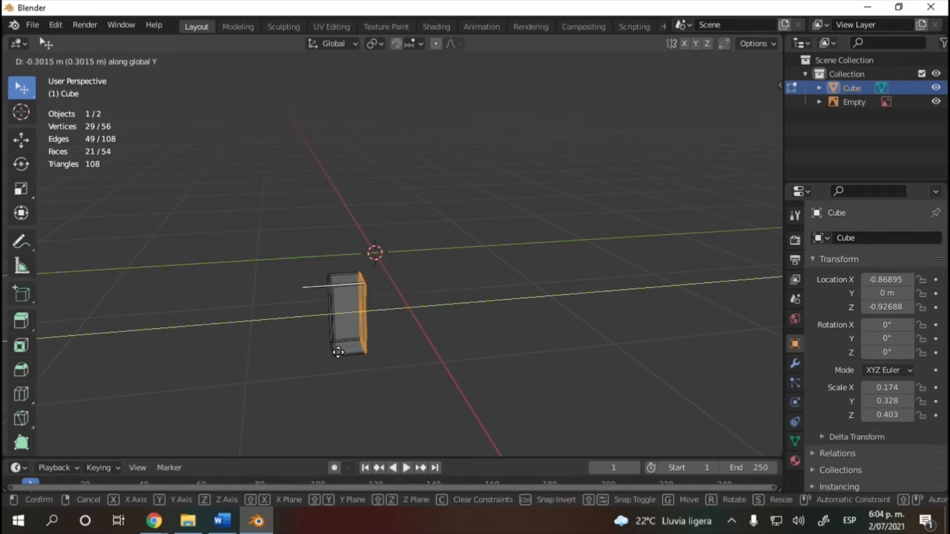
{"action": "left_click", "coordinate": [415, 359]}
{"action": "key", "text": "ctrl+z"}
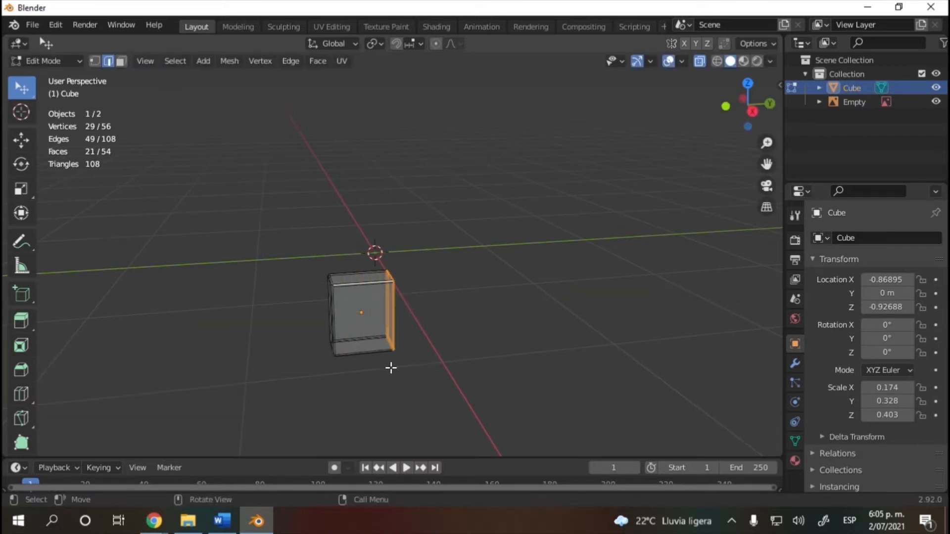
- Select only the post's rear-side geometry and move it about -0.39 m along the global Y axis to make the post thinner
{"action": "key", "text": "alt+a"}
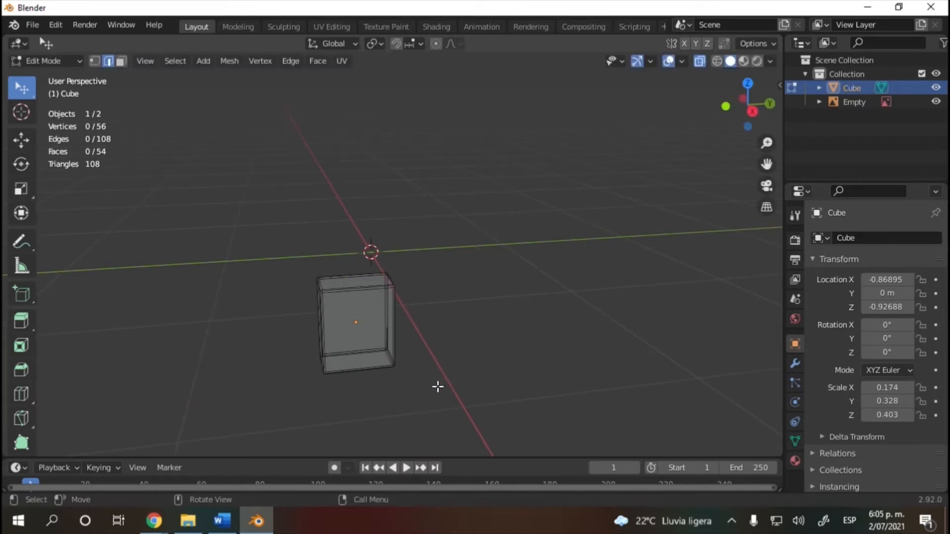
{"action": "mouse_move", "coordinate": [429, 387]}
{"action": "right_mouse_down", "text": "ctrl"}
{"action": "mouse_move", "coordinate": [358, 231]}
{"action": "mouse_move", "coordinate": [453, 337]}
{"action": "right_mouse_up", "text": "ctrl"}
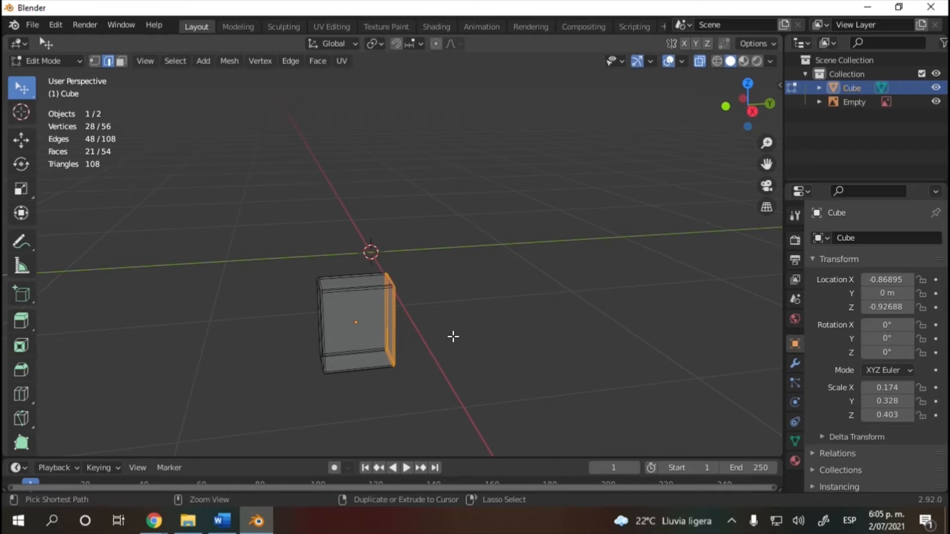
{"action": "key", "text": "g"}
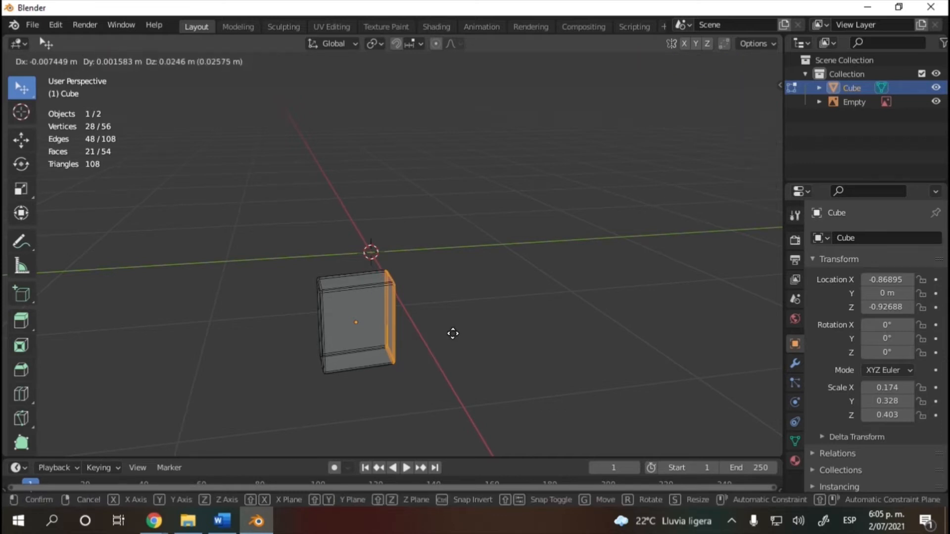
{"action": "key", "text": "y"}
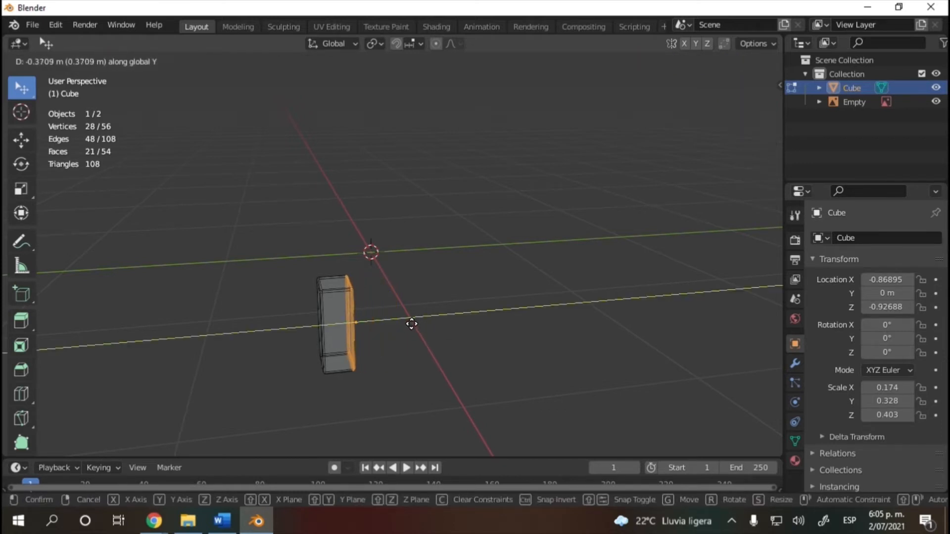
{"action": "left_click", "coordinate": [411, 323]}
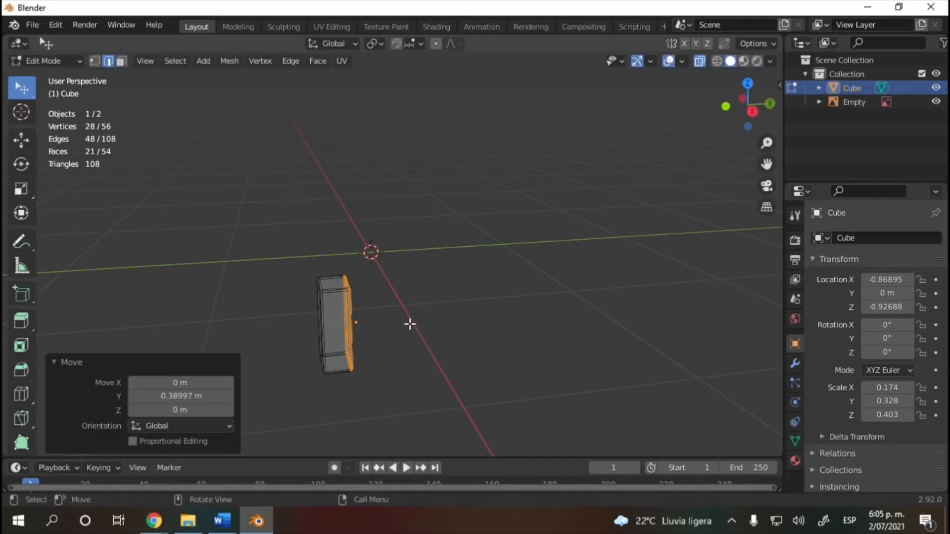
- Compare the thinned post with the reference image by alternating between the front and right orthographic views
{"action": "left_click_drag", "start_coordinate": [771, 115], "coordinate": [749, 121]}
{"action": "left_click", "coordinate": [763, 109]}
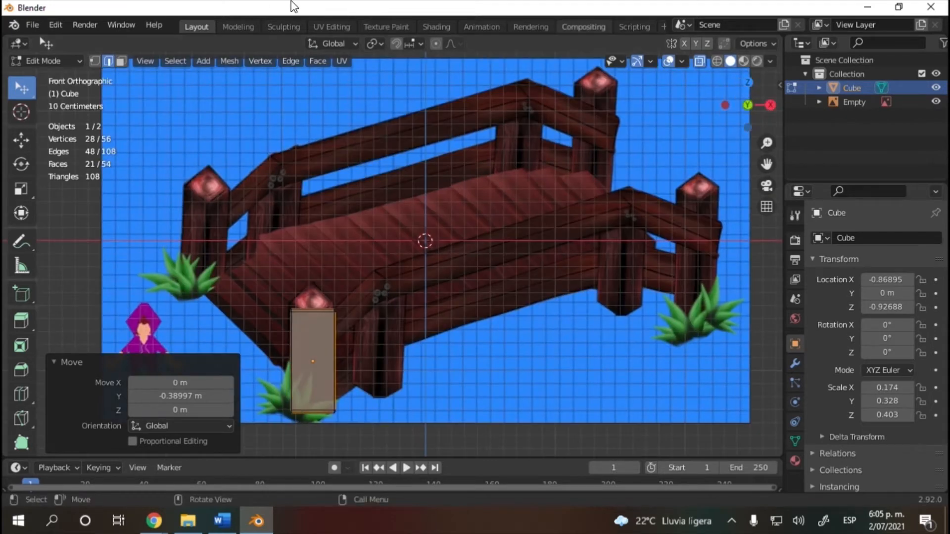
{"action": "left_click", "coordinate": [454, 281]}
{"action": "left_click", "coordinate": [315, 344]}
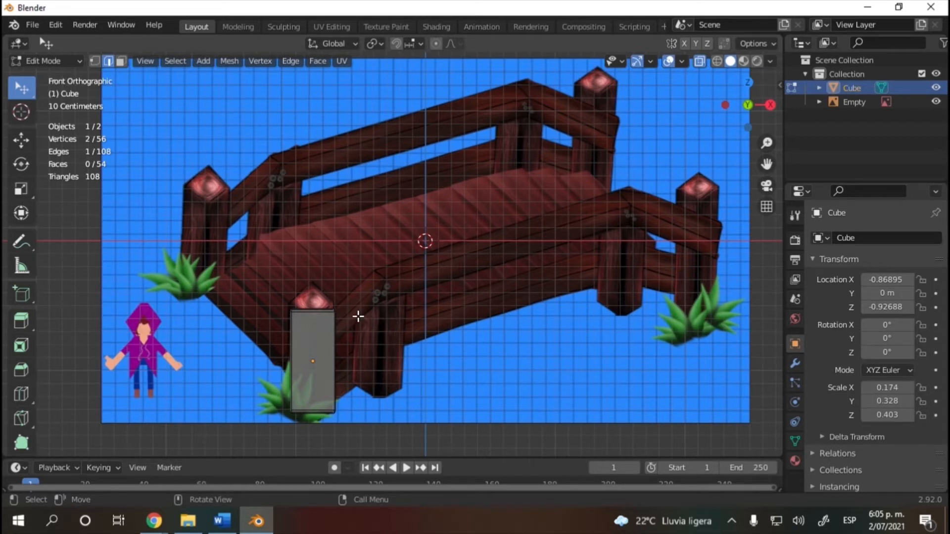
{"action": "key", "text": "KP_3"}
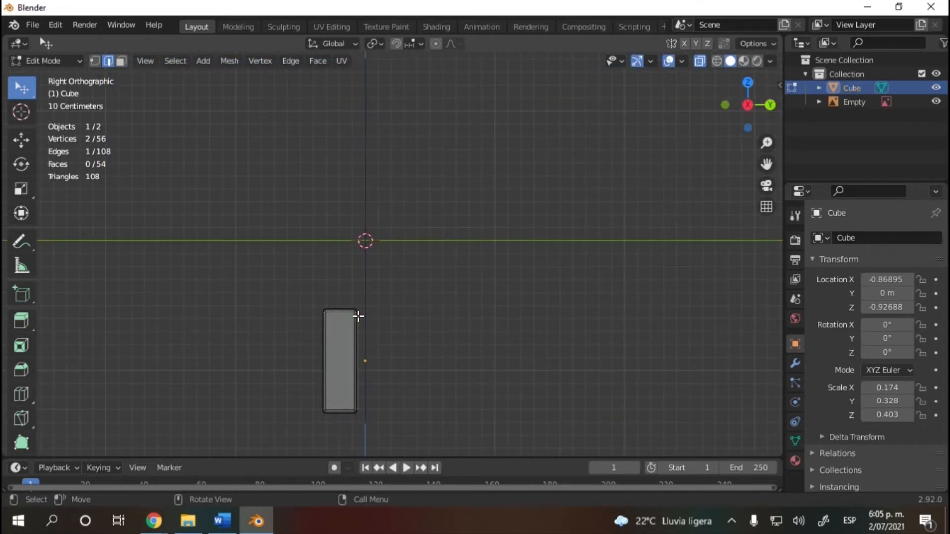
{"action": "key", "text": "KP_1"}
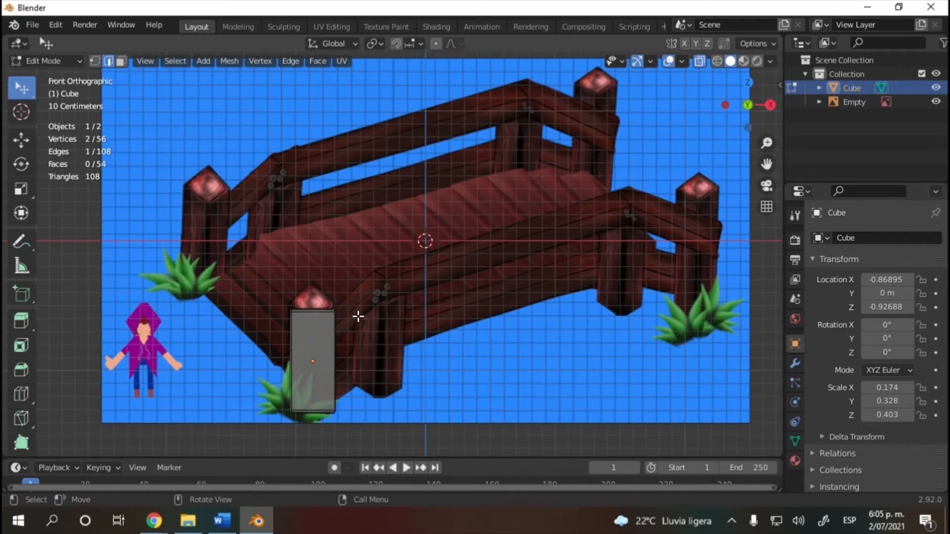
{"action": "key", "text": "KP_3"}
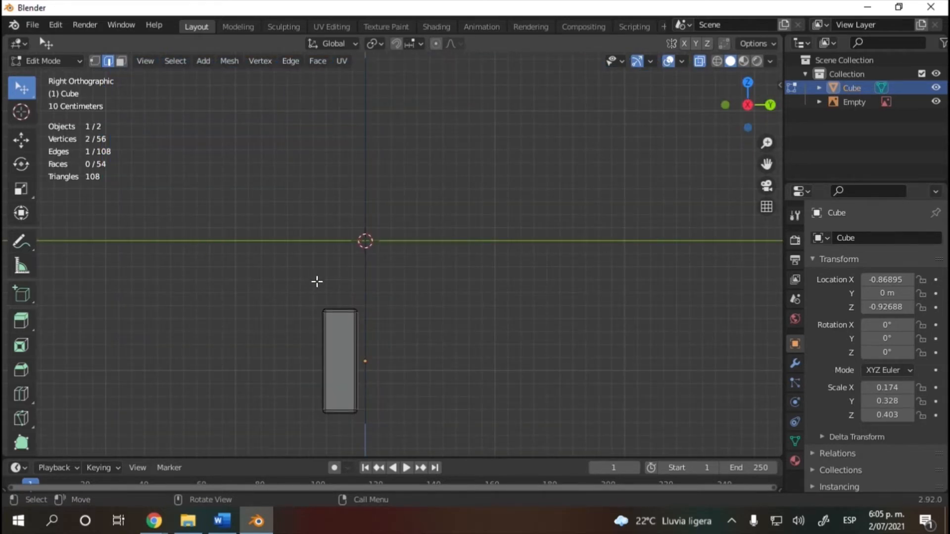
{"action": "key", "text": "KP_1"}
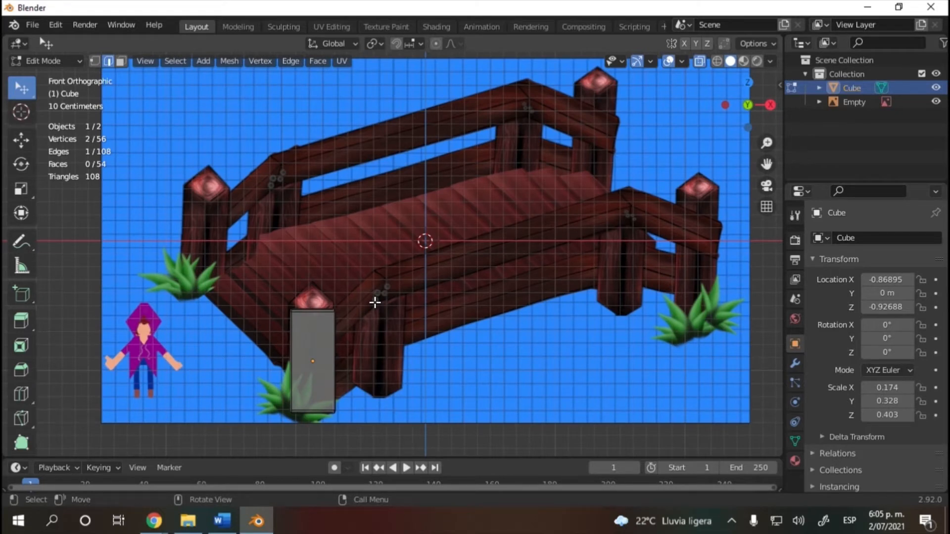
{"action": "key", "text": "KP_3"}
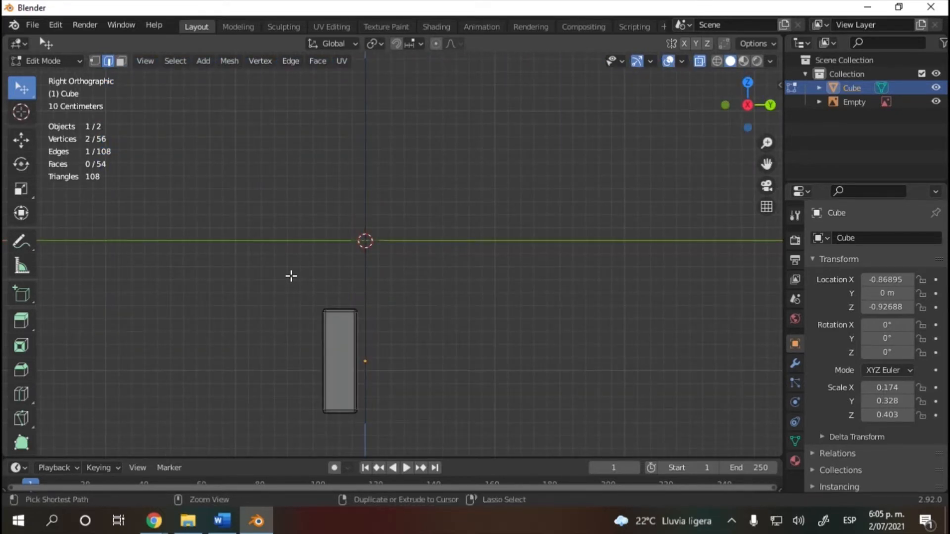
- Select all faces of the post in face selection mode from the right view
{"action": "left_click", "coordinate": [120, 61]}
{"action": "mouse_move", "coordinate": [292, 279]}
{"action": "right_mouse_down", "text": "ctrl"}
{"action": "mouse_move", "coordinate": [287, 465]}
{"action": "mouse_move", "coordinate": [266, 362]}
{"action": "mouse_move", "coordinate": [285, 287]}
{"action": "right_mouse_up", "text": "ctrl"}
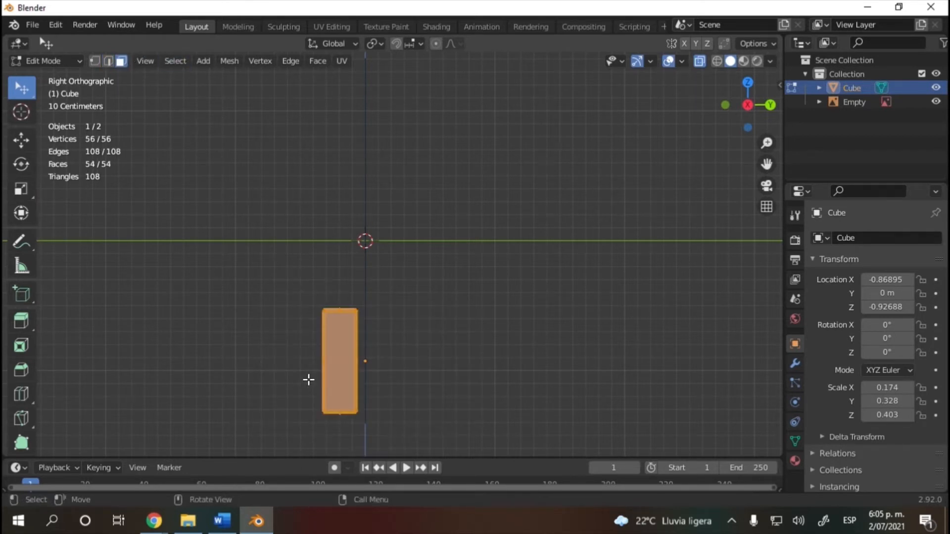
{"action": "key", "text": "shift+d"}
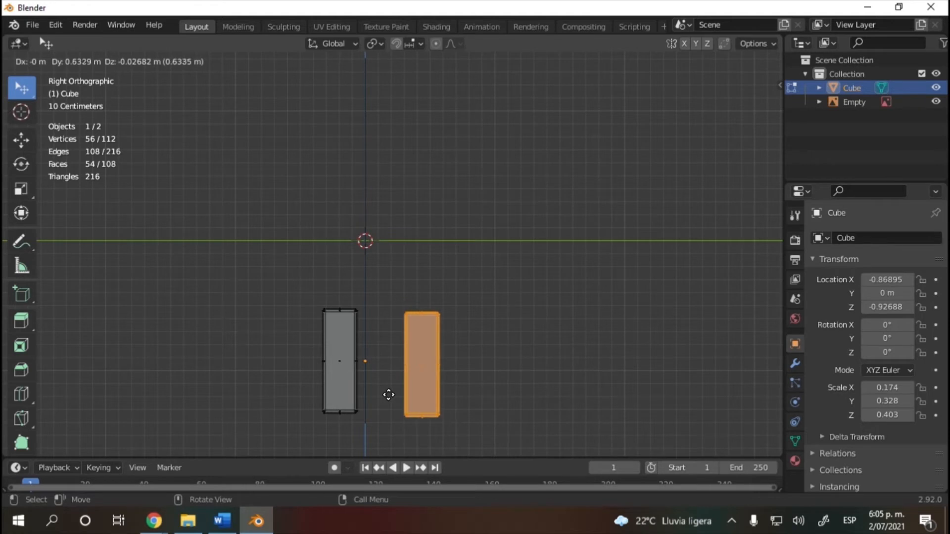
{"action": "right_click", "coordinate": [439, 394]}
{"action": "key", "text": "shift+v"}
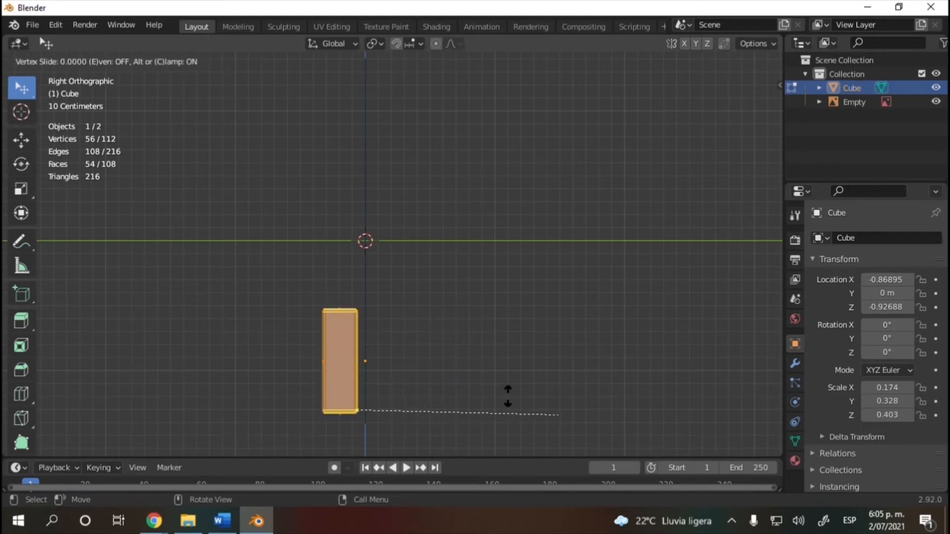
{"action": "right_click", "coordinate": [498, 391]}
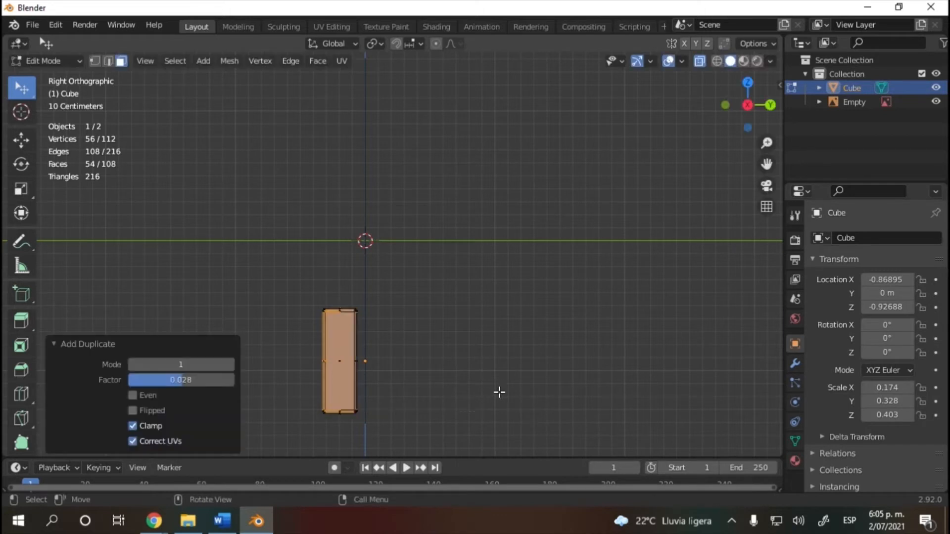
{"action": "key", "text": "ctrl+z"}
- Duplicate the selected post and place the copy about 1.36 m behind it along the Y axis, checking it in front view
{"action": "key", "text": "shift+d"}
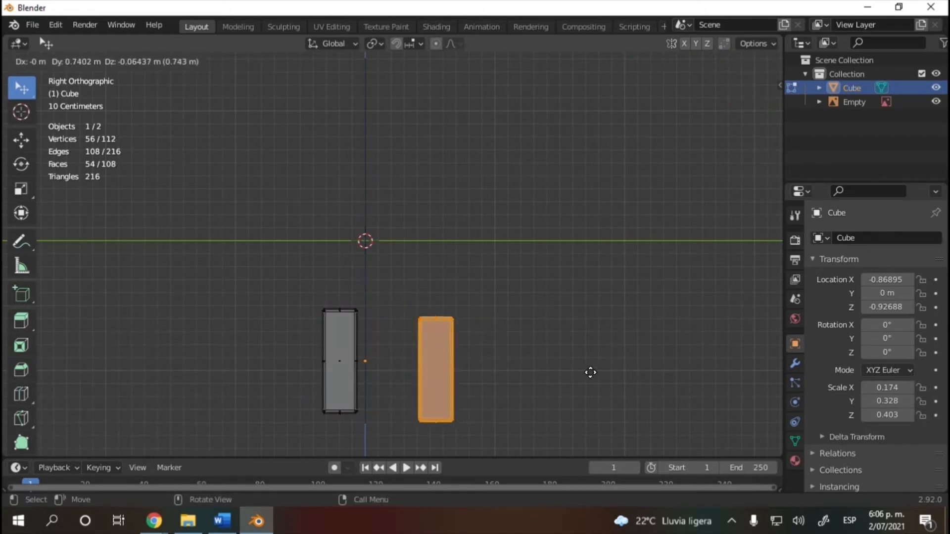
{"action": "key", "text": "x"}
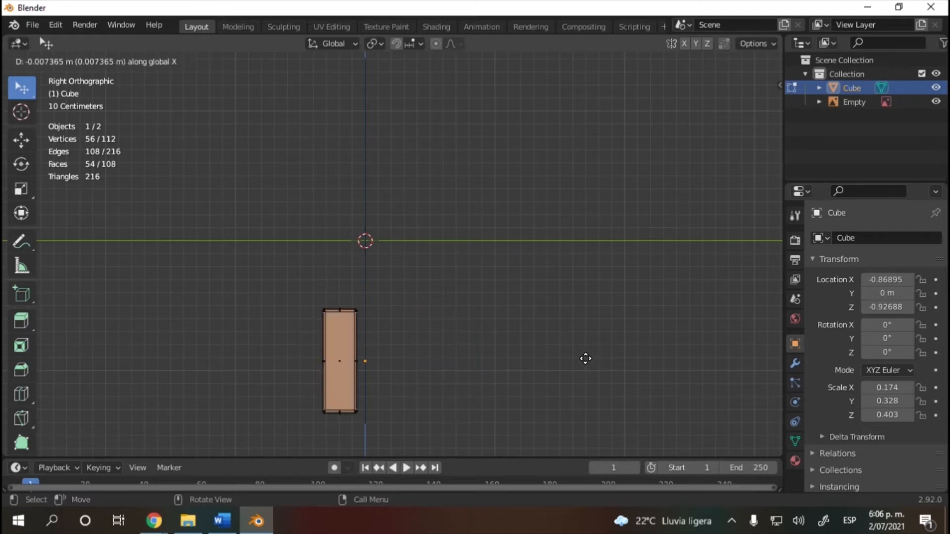
{"action": "key", "text": "y"}
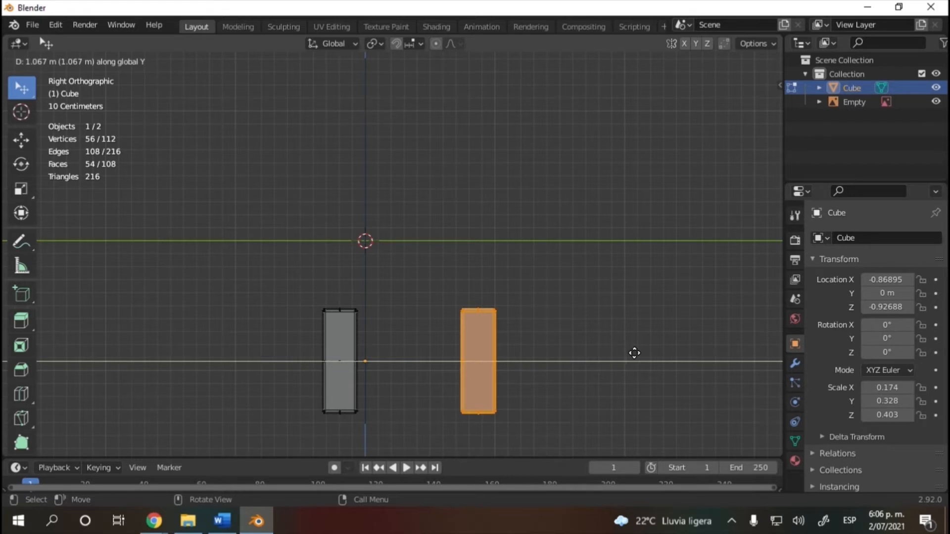
{"action": "left_click", "coordinate": [670, 355]}
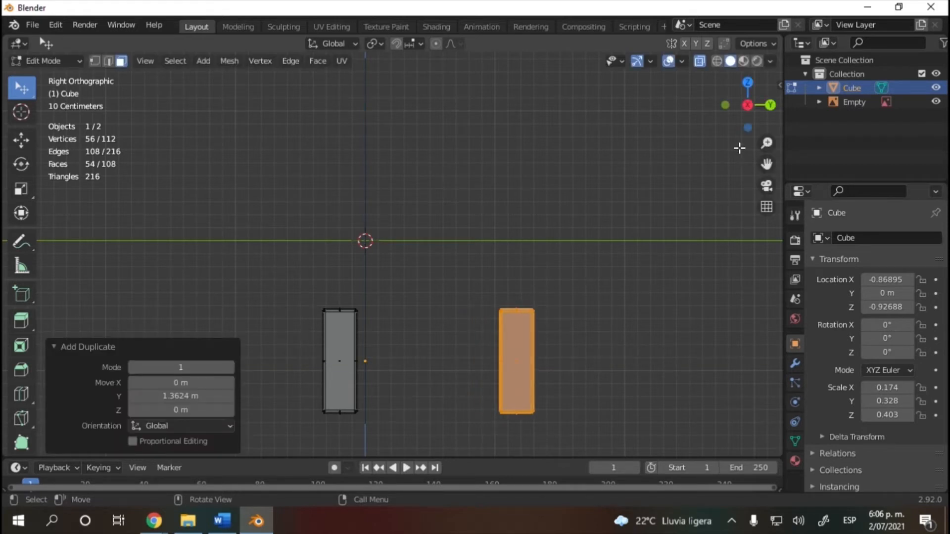
{"action": "key", "text": "KP_1"}
{"action": "key", "text": "KP_3"}
{"action": "key", "text": "KP_1"}
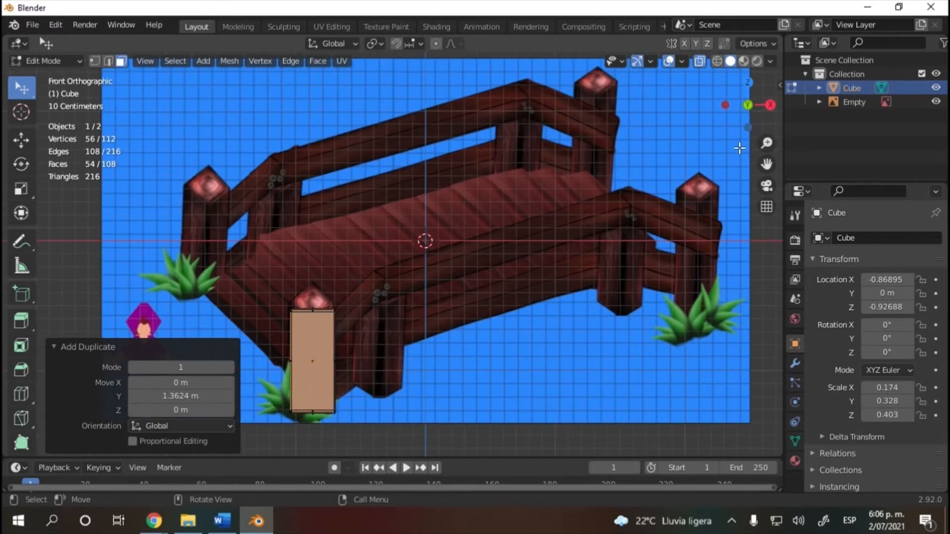
- Move the duplicated rear post about 1.2 m farther back along the Y axis, checking it in front view
{"action": "key", "text": "KP_3"}
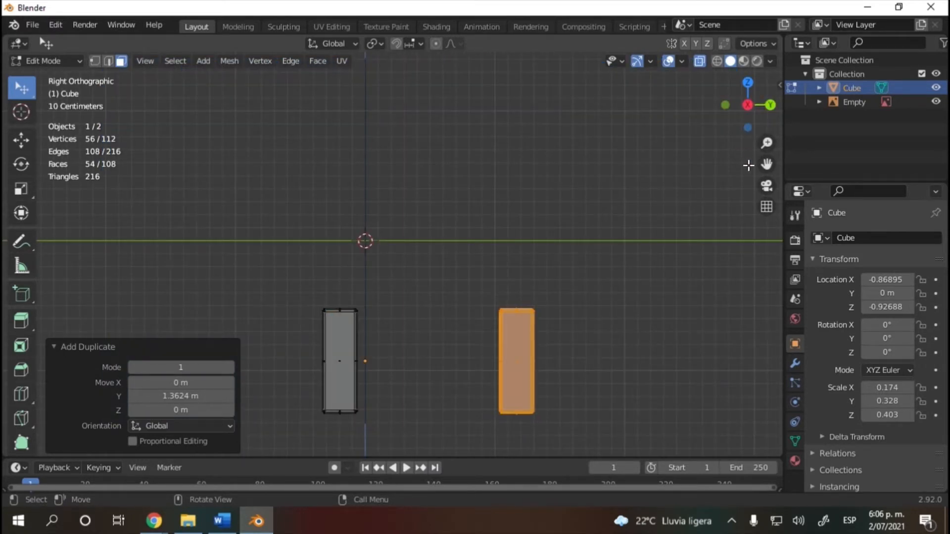
{"action": "key", "text": "g"}
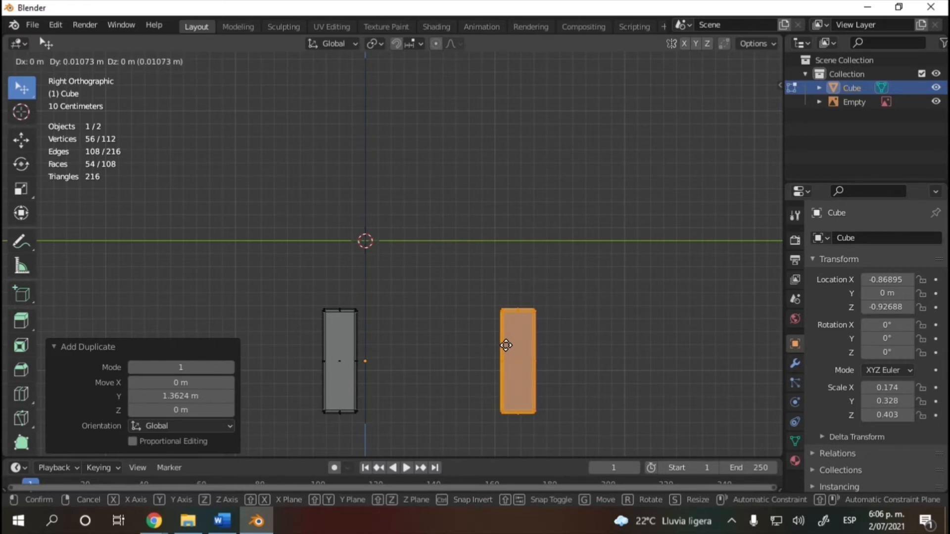
{"action": "key", "text": "y"}
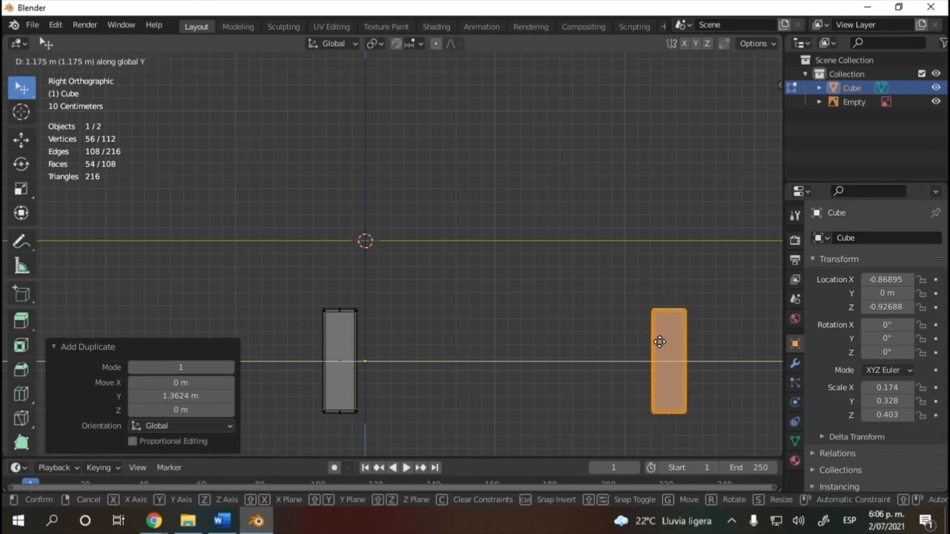
{"action": "left_click", "coordinate": [658, 337]}
{"action": "key", "text": "KP_1"}
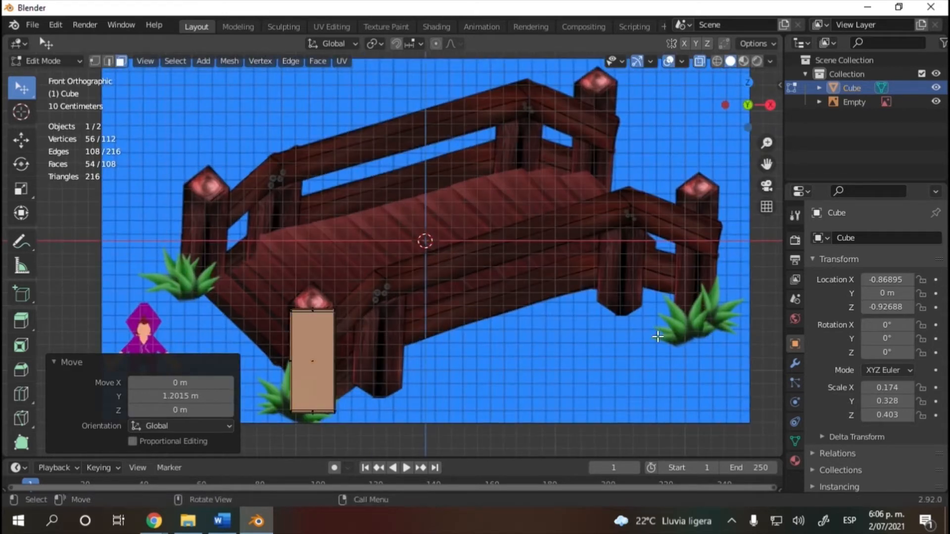
- Select the front and rear posts, duplicate them about 2.94 m along the X axis, and inspect the copies in perspective
{"action": "mouse_move", "coordinate": [392, 273]}
{"action": "right_mouse_down", "text": "ctrl"}
{"action": "mouse_move", "coordinate": [283, 358]}
{"action": "mouse_move", "coordinate": [444, 317]}
{"action": "right_mouse_up", "text": "ctrl"}
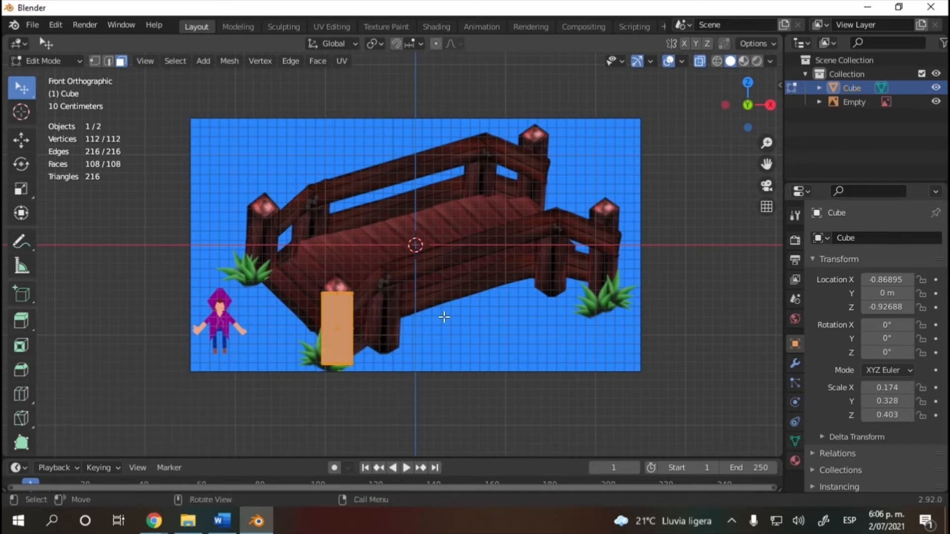
{"action": "key", "text": "shift+d"}
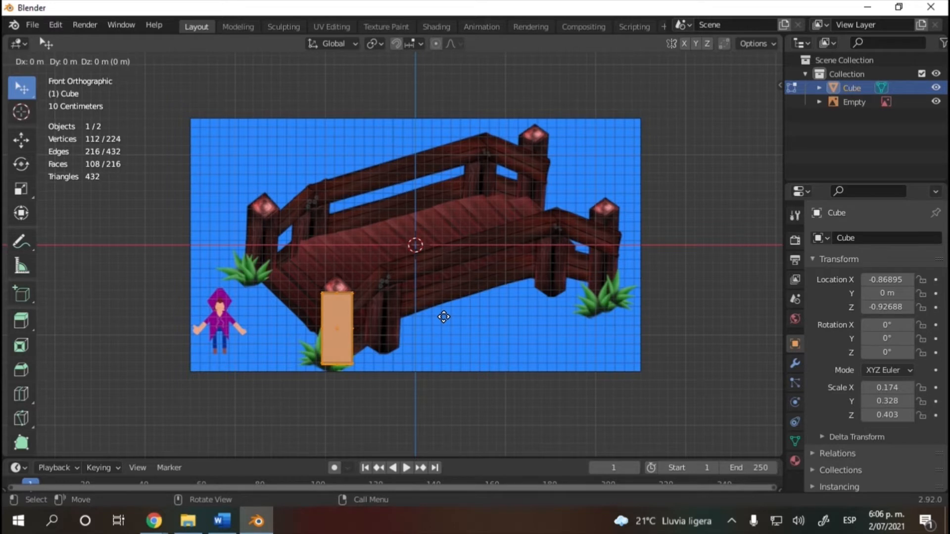
{"action": "key", "text": "x"}
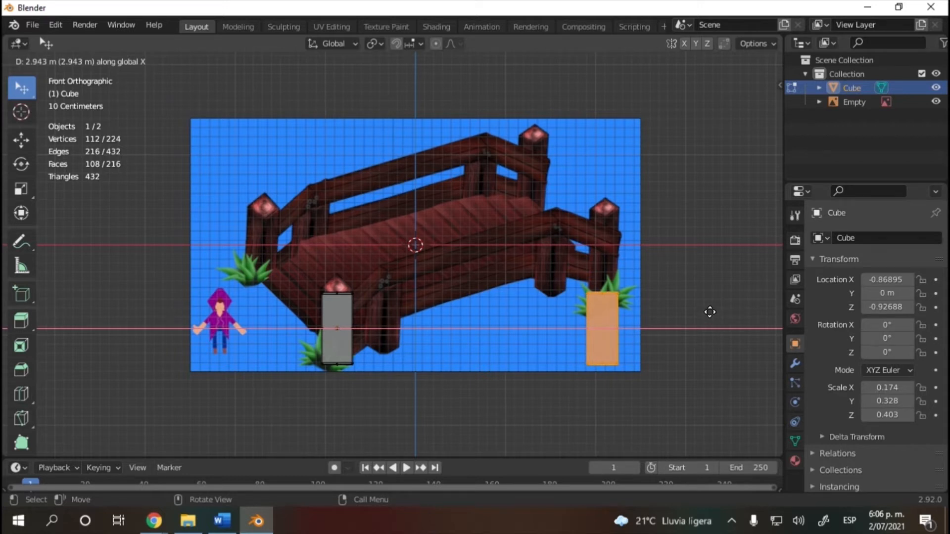
{"action": "left_click", "coordinate": [710, 312]}
{"action": "left_click_drag", "start_coordinate": [746, 102], "coordinate": [742, 121]}
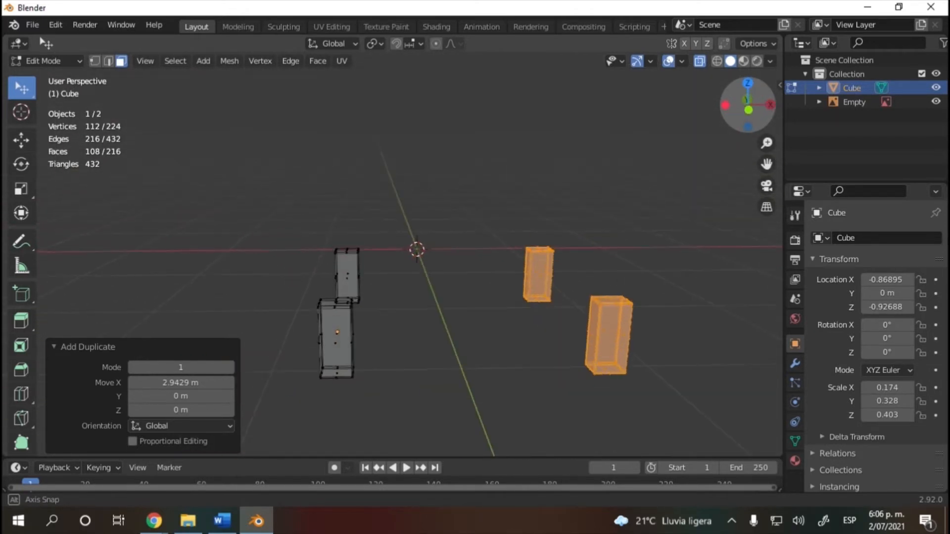
{"action": "left_click", "coordinate": [758, 118]}
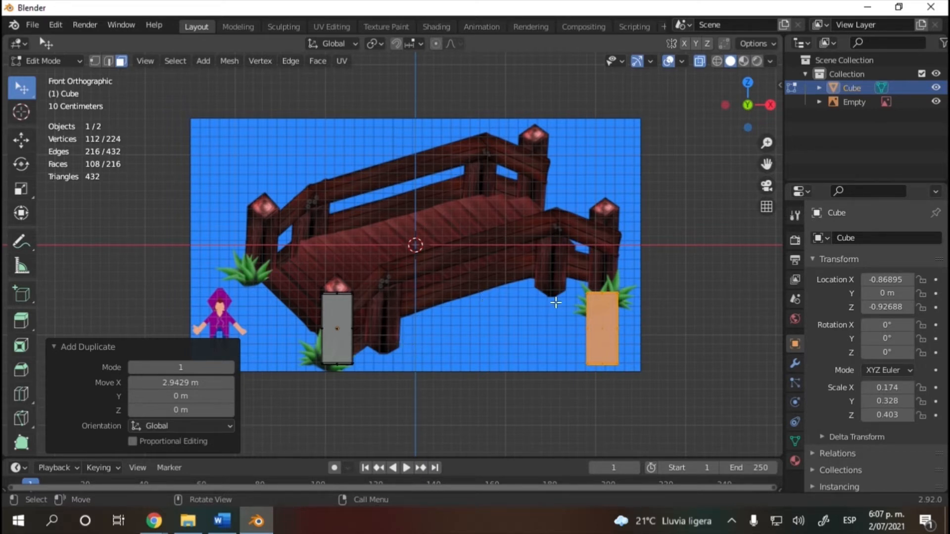
- Select all four posts in front view and duplicate them about 0.53 m along the X axis
{"action": "left_click", "coordinate": [668, 303]}
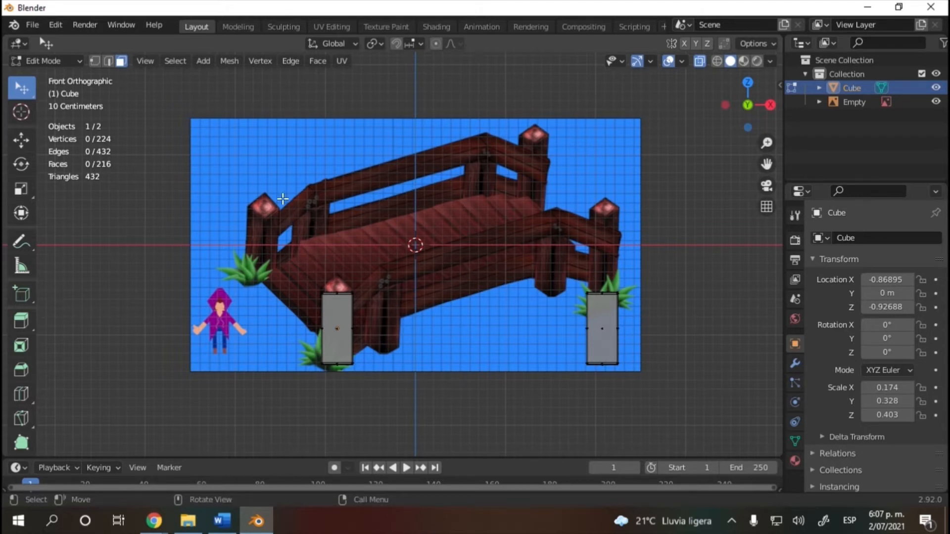
{"action": "mouse_move", "coordinate": [270, 180]}
{"action": "right_mouse_down", "text": "ctrl"}
{"action": "mouse_move", "coordinate": [702, 445]}
{"action": "mouse_move", "coordinate": [222, 256]}
{"action": "right_mouse_up", "text": "ctrl"}
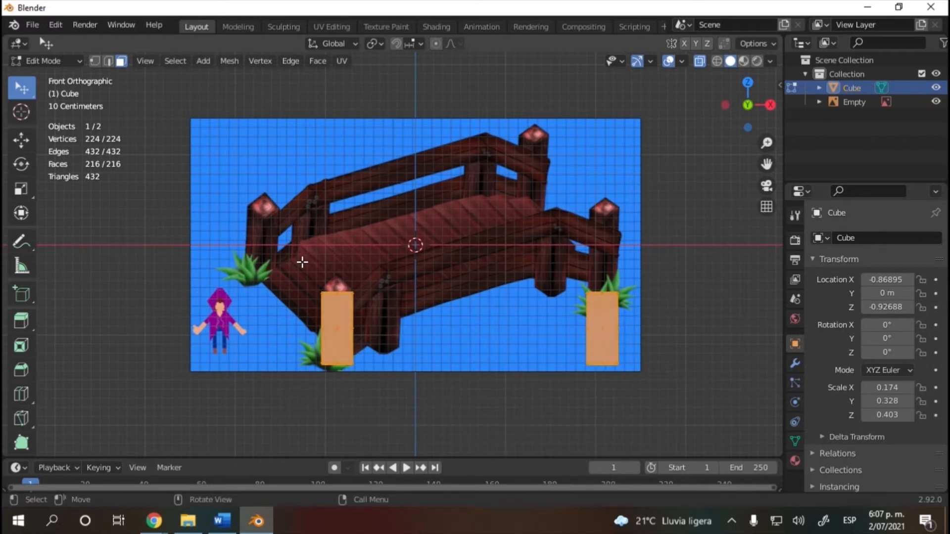
{"action": "key", "text": "shift+d"}
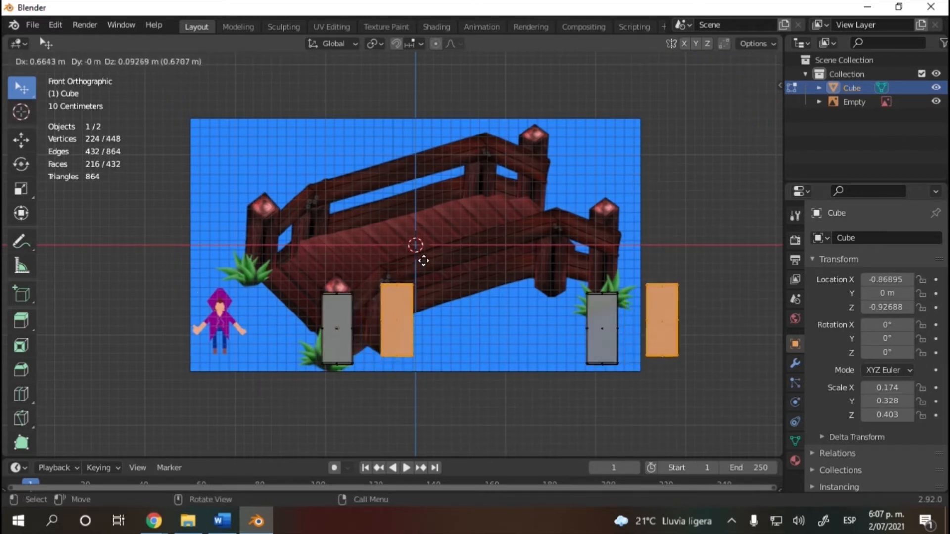
{"action": "key", "text": "x"}
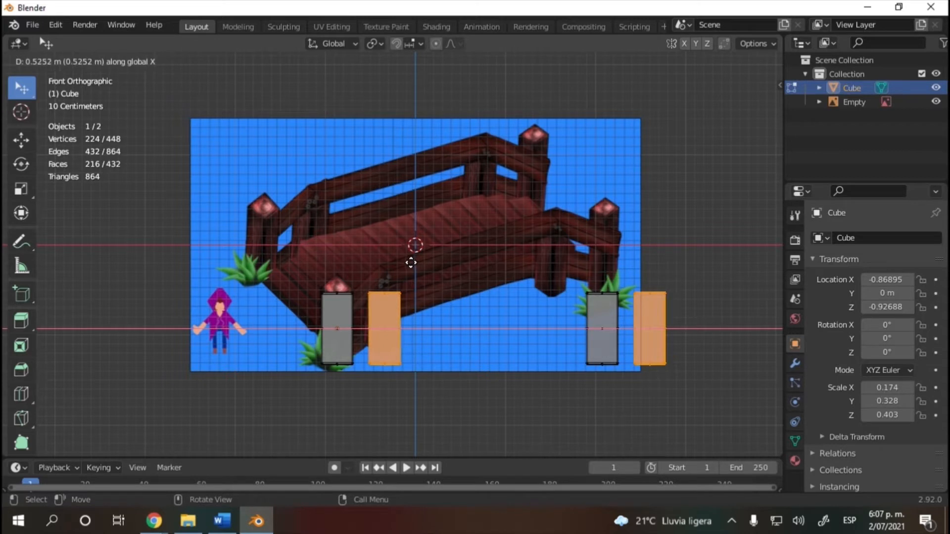
{"action": "left_click", "coordinate": [410, 263]}
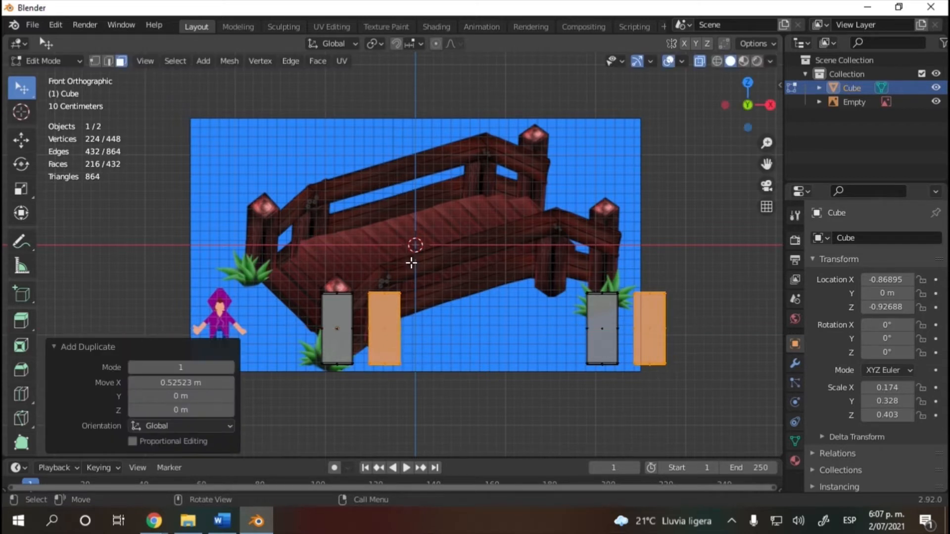
- Scale the duplicated posts to about 0.895 along the Z axis and shift them about -0.015 m along the X axis
{"action": "key", "text": "s"}
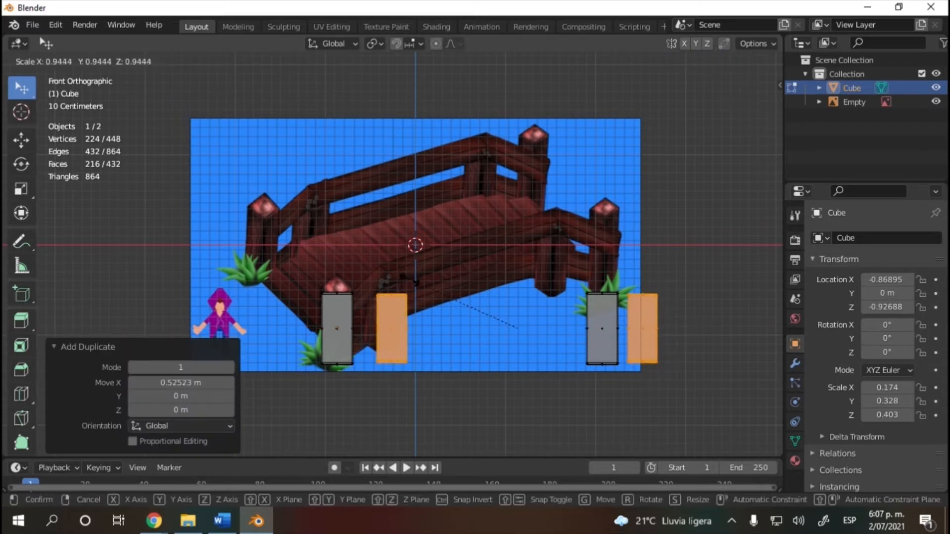
{"action": "key", "text": "y"}
{"action": "key", "text": "z"}
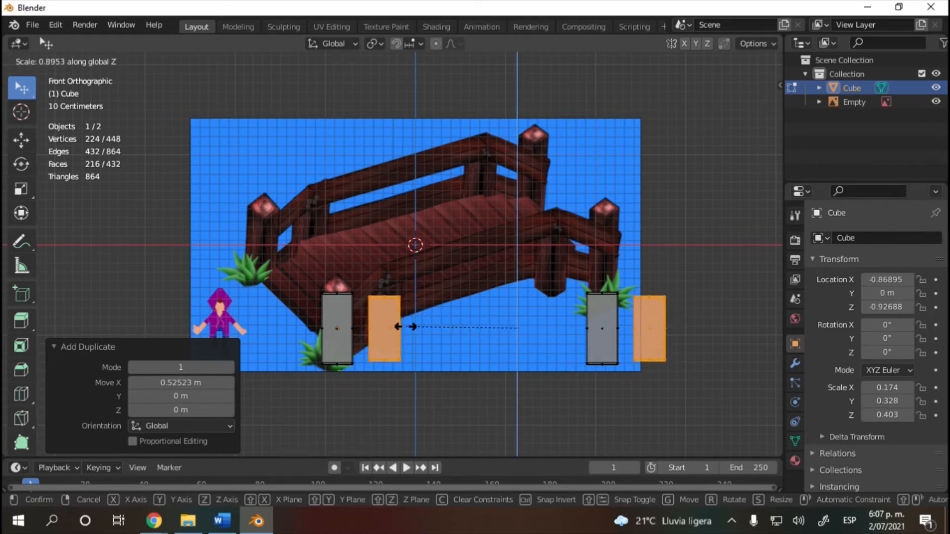
{"action": "left_click", "coordinate": [406, 327]}
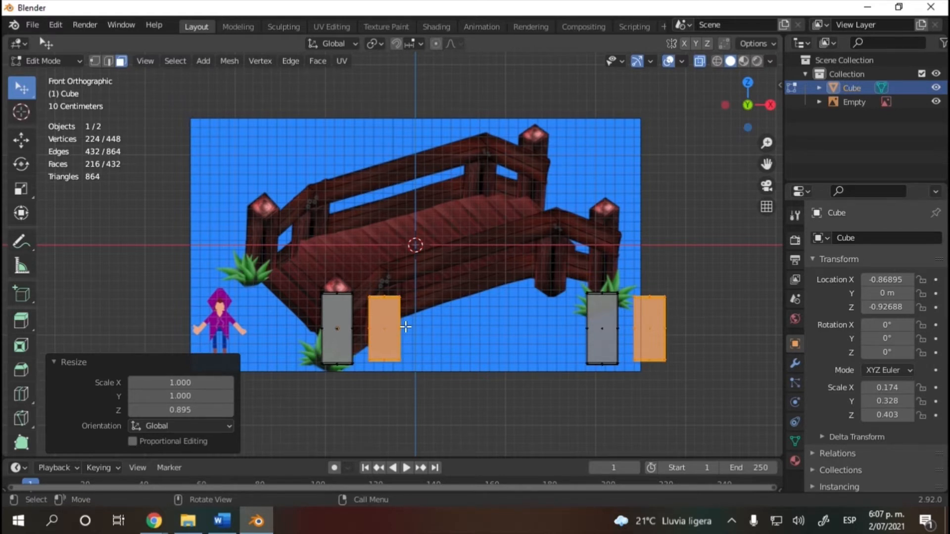
{"action": "key", "text": "g"}
{"action": "key", "text": "x"}
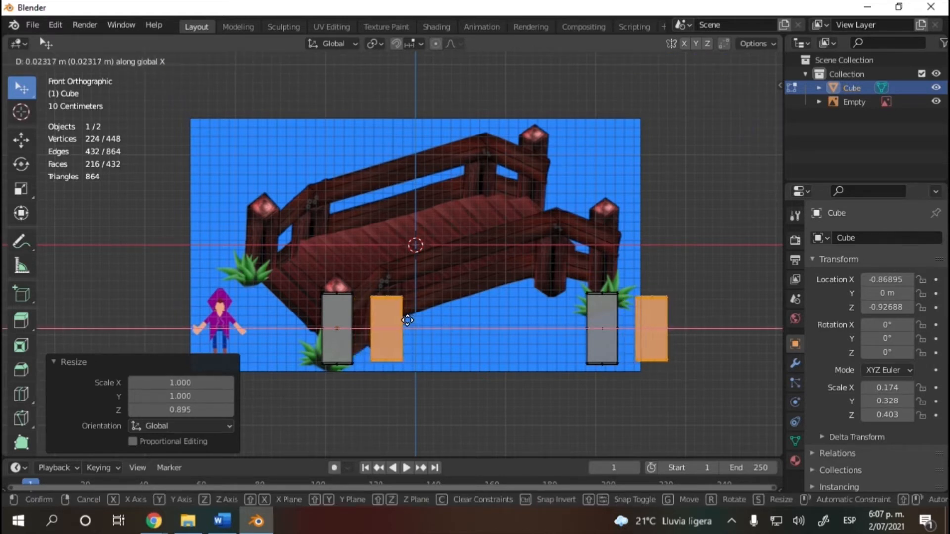
{"action": "left_click", "coordinate": [413, 324]}
- Select only the outermost shortened post pair at the far X end and move it about -1.06 m along the X axis
{"action": "mouse_move", "coordinate": [396, 378]}
{"action": "right_mouse_down", "text": "ctrl"}
{"action": "mouse_move", "coordinate": [441, 304]}
{"action": "mouse_move", "coordinate": [365, 248]}
{"action": "mouse_move", "coordinate": [391, 377]}
{"action": "right_mouse_up", "text": "ctrl"}
{"action": "right_click", "coordinate": [699, 399]}
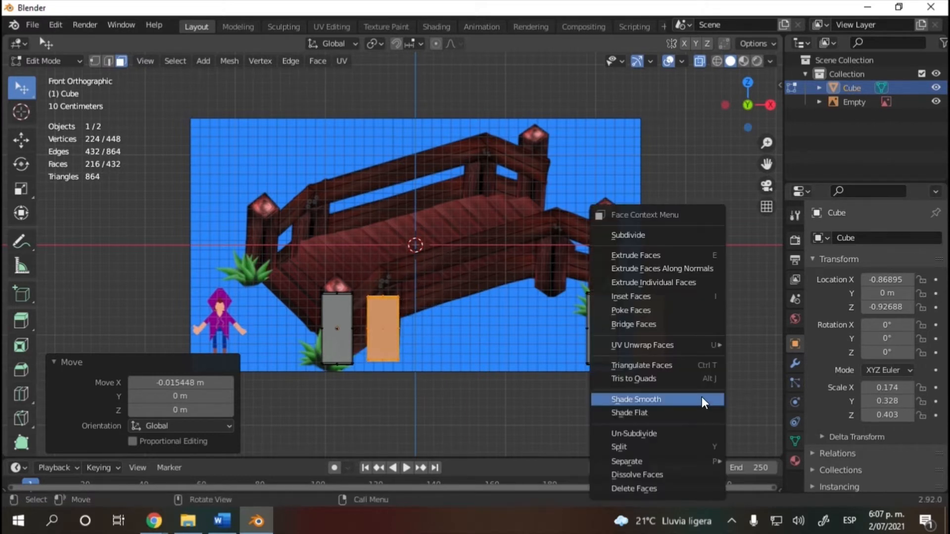
{"action": "mouse_move", "coordinate": [704, 394]}
{"action": "right_mouse_down", "text": "ctrl"}
{"action": "mouse_move", "coordinate": [638, 292]}
{"action": "mouse_move", "coordinate": [712, 350]}
{"action": "mouse_move", "coordinate": [703, 381]}
{"action": "mouse_move", "coordinate": [647, 391]}
{"action": "mouse_move", "coordinate": [621, 302]}
{"action": "mouse_move", "coordinate": [706, 361]}
{"action": "mouse_move", "coordinate": [672, 372]}
{"action": "right_mouse_up", "text": "ctrl"}
{"action": "key", "text": "g"}
{"action": "key", "text": "x"}
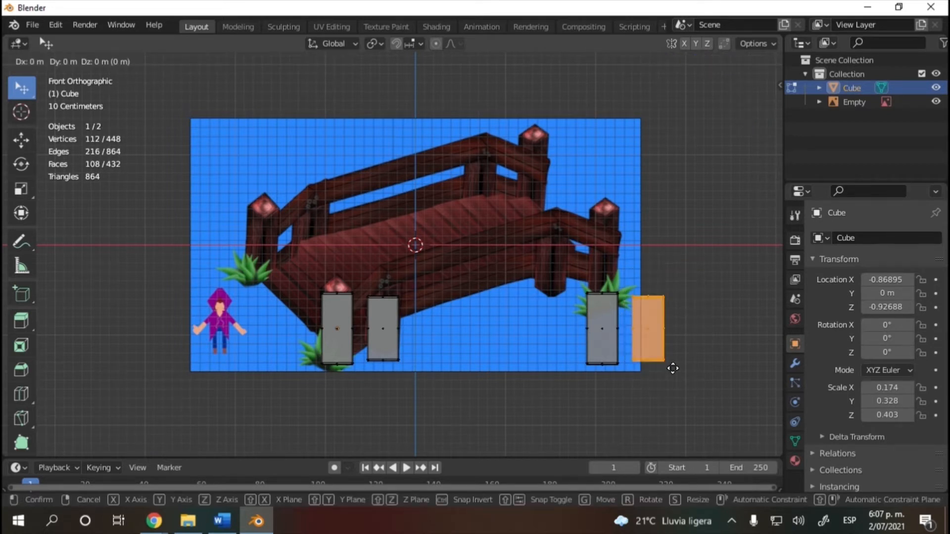
{"action": "left_click", "coordinate": [578, 365]}
- Examine the arrangement of the front and rear bridge posts from perspective, front, top and right views
{"action": "mouse_move", "coordinate": [745, 102]}
{"action": "left_mouse_down"}
{"action": "mouse_move", "coordinate": [797, 110]}
{"action": "mouse_move", "coordinate": [821, 101]}
{"action": "mouse_move", "coordinate": [786, 102]}
{"action": "mouse_move", "coordinate": [752, 67]}
{"action": "mouse_move", "coordinate": [762, 106]}
{"action": "left_mouse_up"}
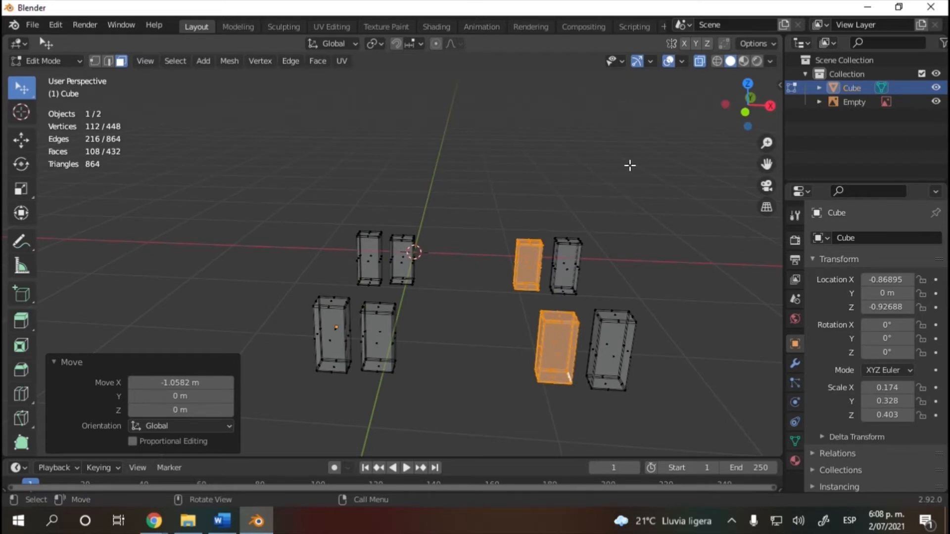
{"action": "key", "text": "KP_1"}
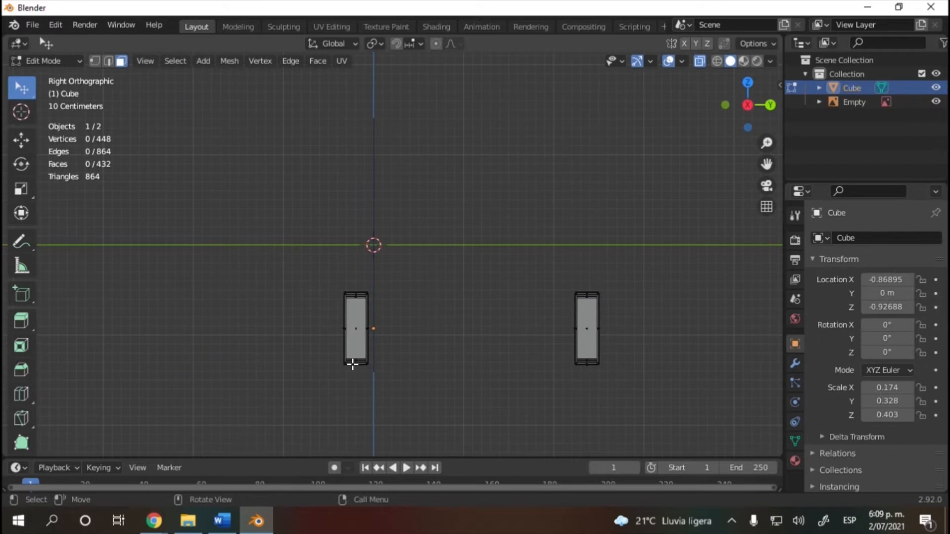
{"action": "left_click_drag", "start_coordinate": [758, 118], "coordinate": [766, 105]}
{"action": "left_click_drag", "start_coordinate": [766, 164], "coordinate": [929, 76]}
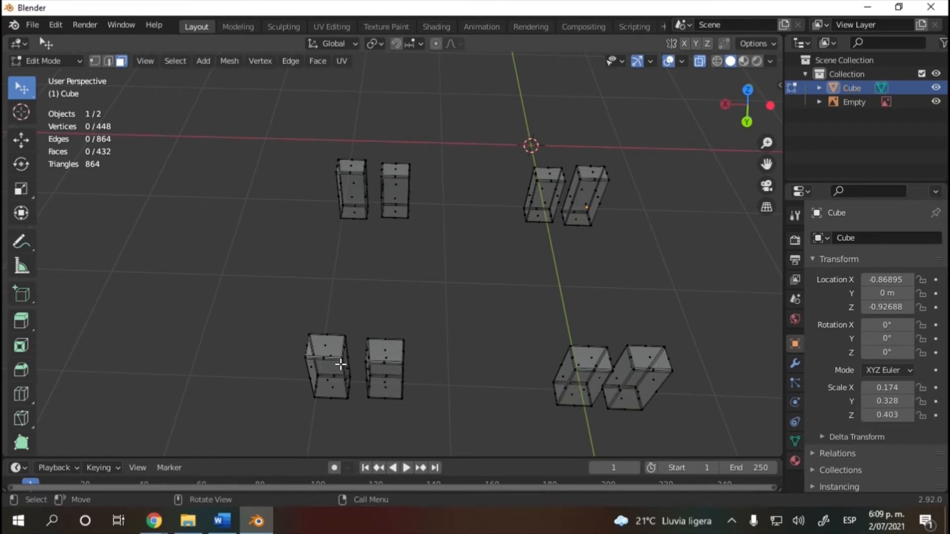
{"action": "key", "text": "KP_8"}
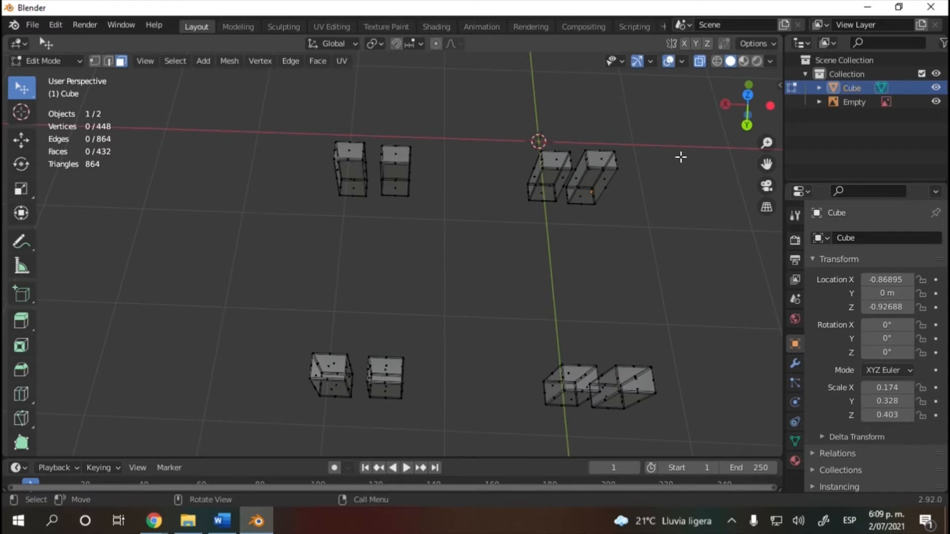
{"action": "left_click", "coordinate": [748, 95]}
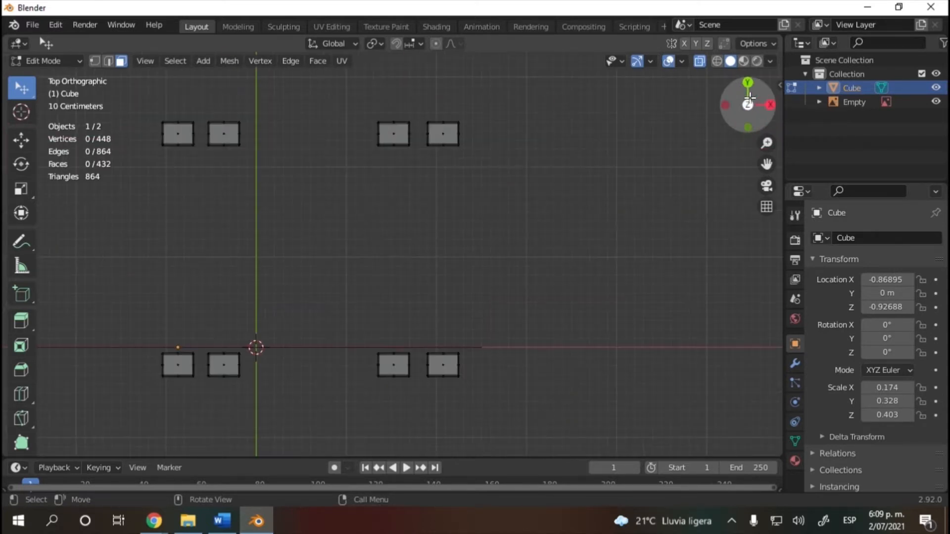
{"action": "key", "text": "KP_3"}
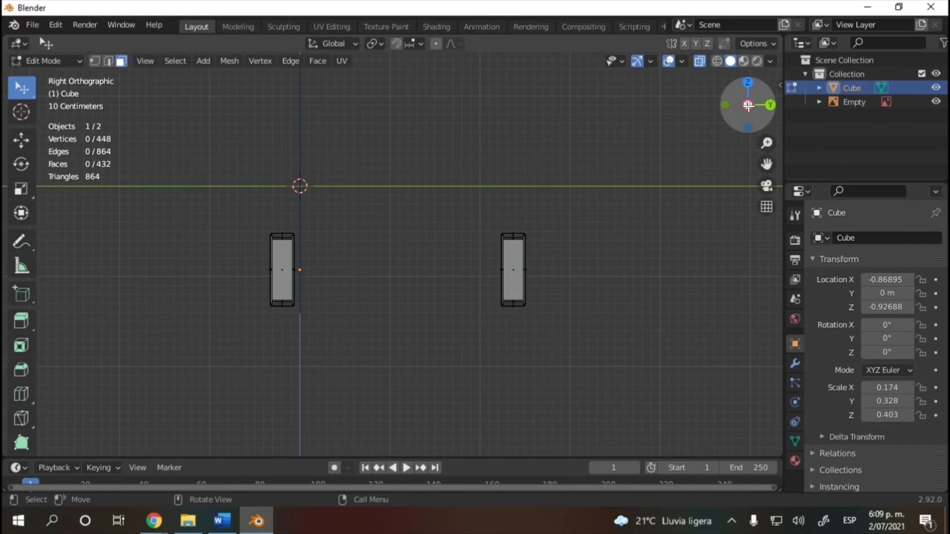
- Add a 2 m plane in top view and move it about 1.13 m along the Y axis, between the post rows
{"action": "key", "text": "KP_7"}
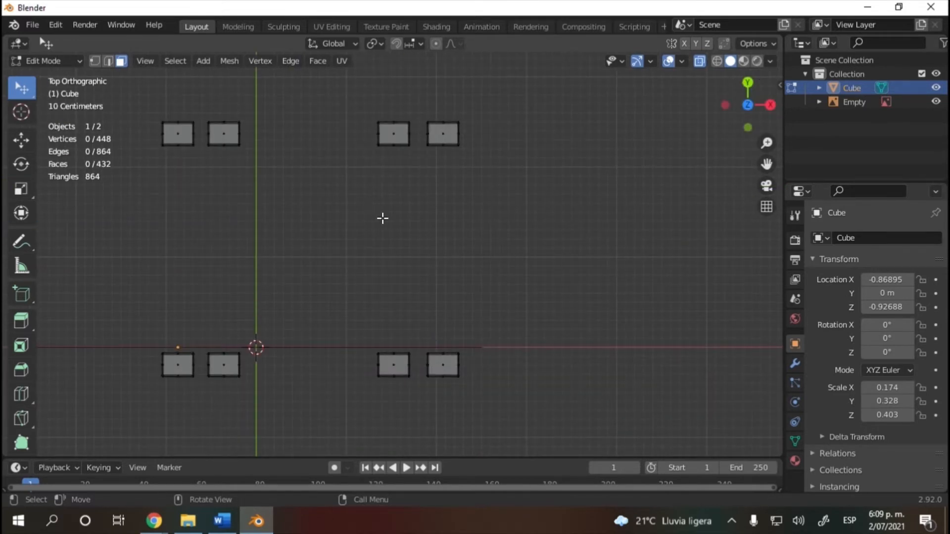
{"action": "left_click_drag", "start_coordinate": [767, 163], "coordinate": [861, 150]}
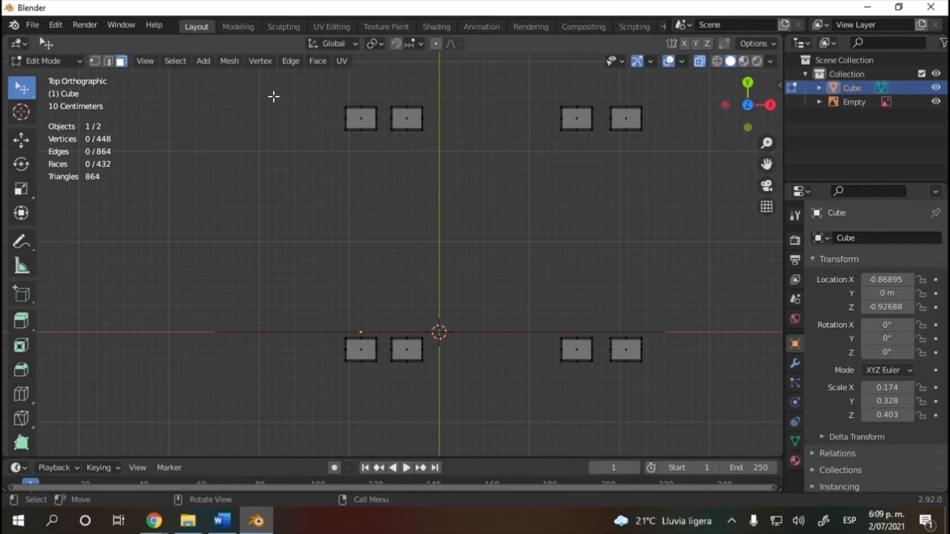
{"action": "left_click", "coordinate": [202, 61]}
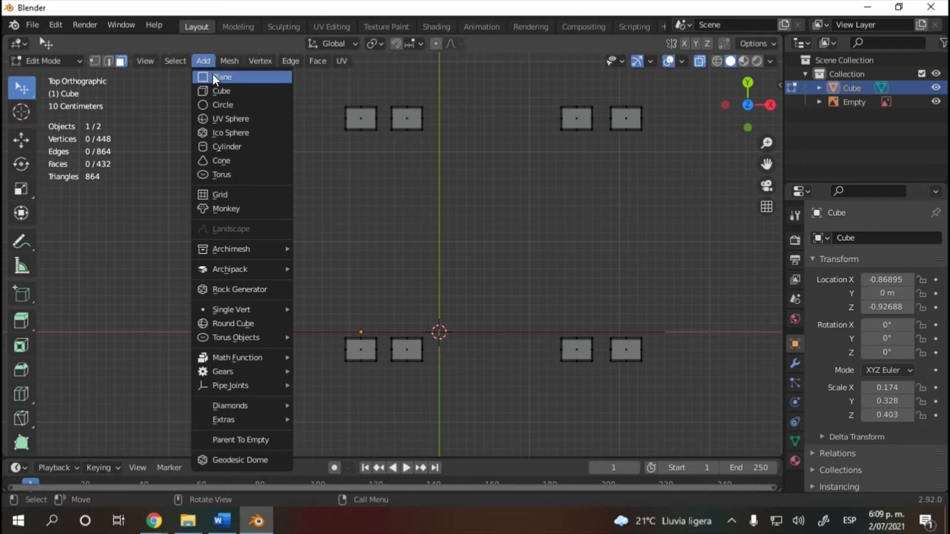
{"action": "left_click", "coordinate": [214, 75]}
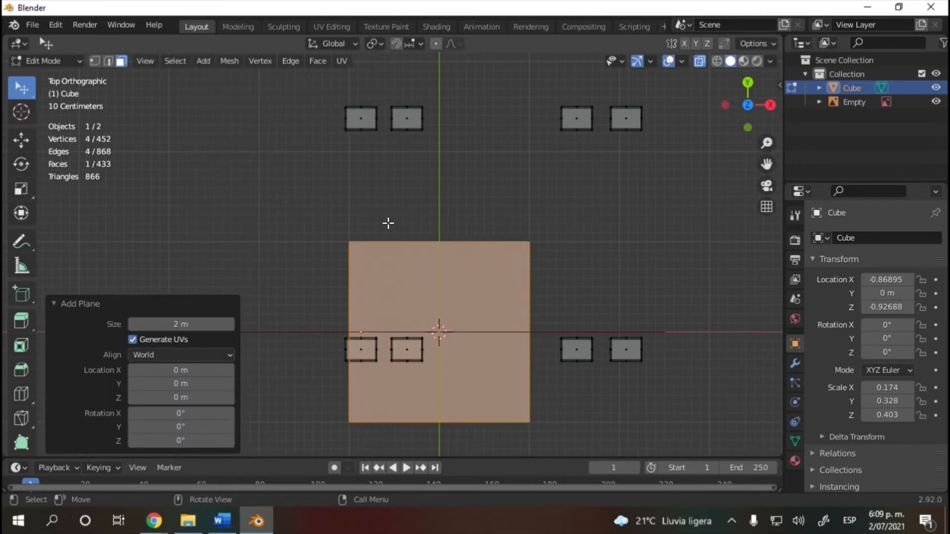
{"action": "key", "text": "g"}
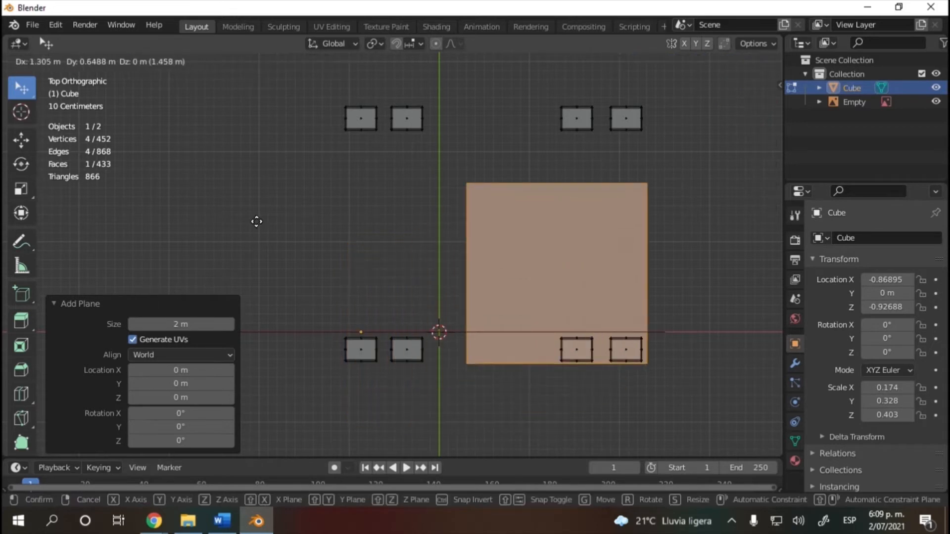
{"action": "left_click", "coordinate": [143, 191]}
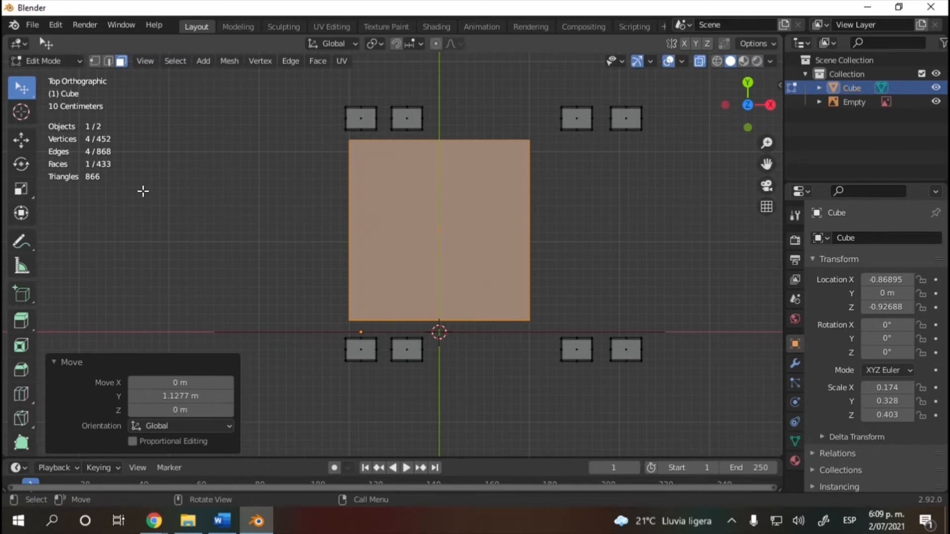
- Scale the plane to about 1.146 and shift it about -0.039 m along the Y axis to fit between the post rows
{"action": "key", "text": "s"}
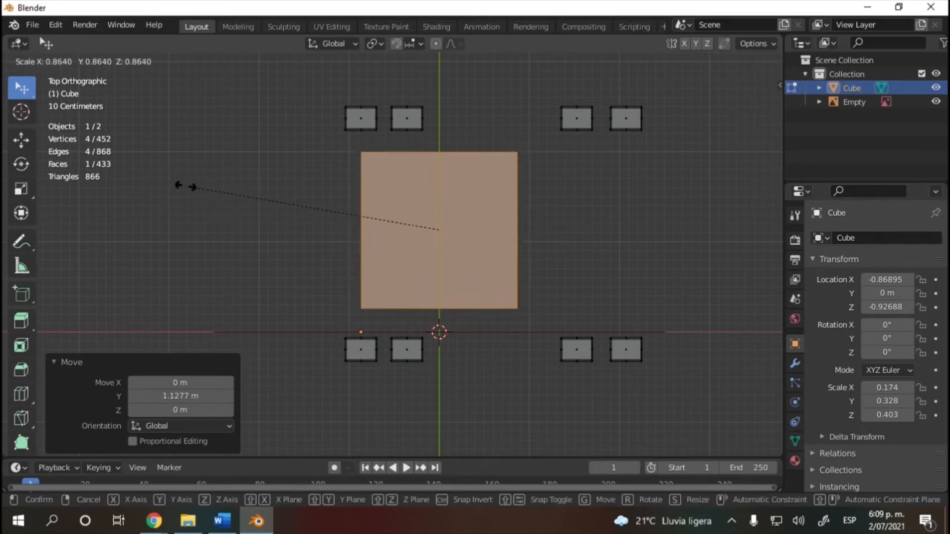
{"action": "left_click", "coordinate": [100, 186]}
{"action": "key", "text": "g"}
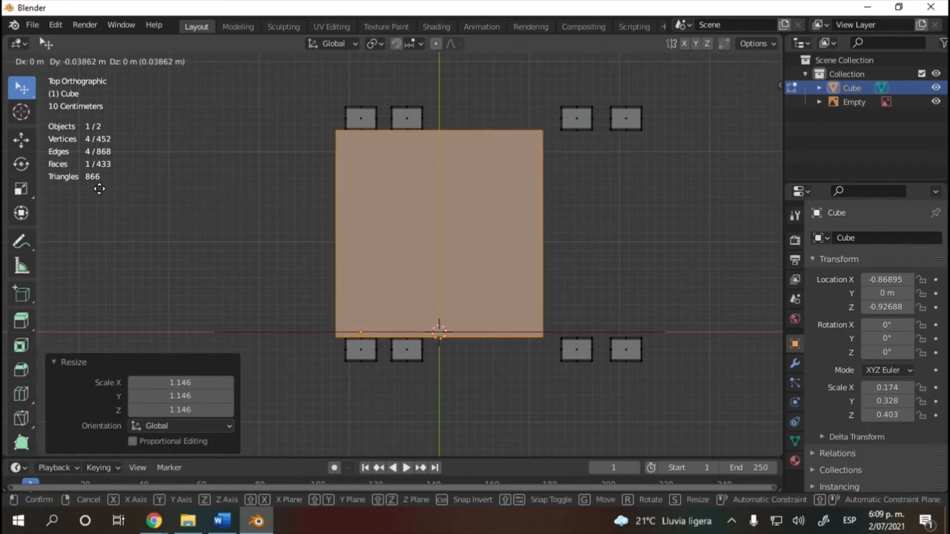
{"action": "left_click", "coordinate": [100, 188]}
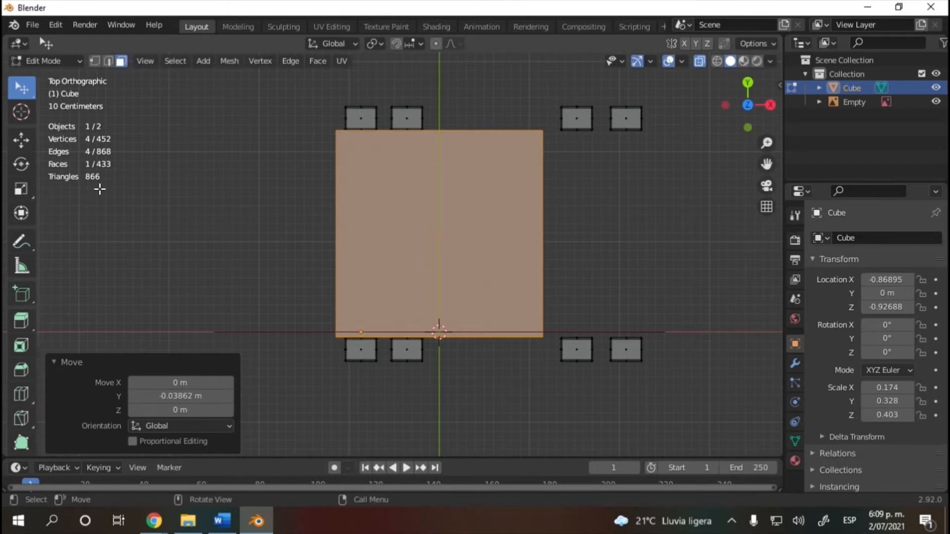
- Scale the plane to 0.210 along the X axis and move it about -0.857 m along X, between the outermost posts
{"action": "key", "text": "s"}
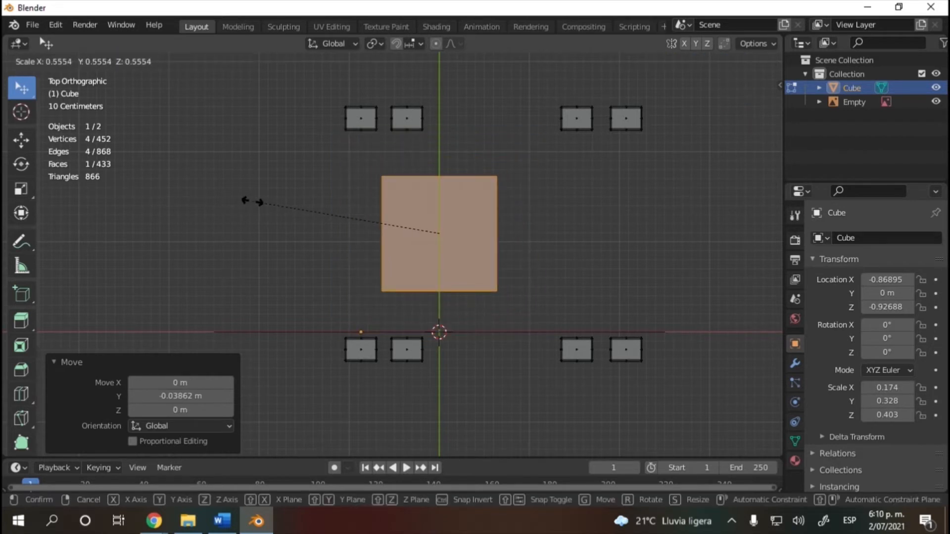
{"action": "key", "text": "x"}
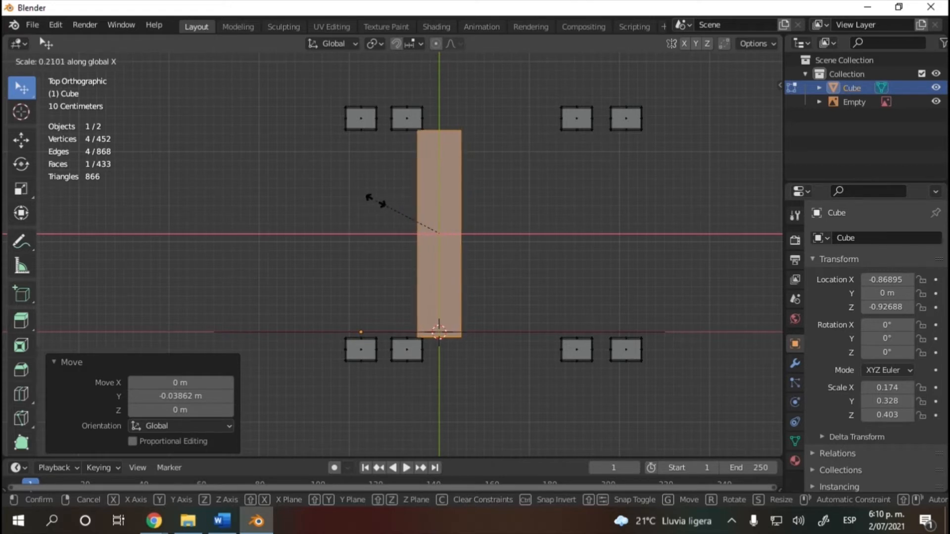
{"action": "left_click", "coordinate": [373, 201]}
{"action": "key", "text": "g"}
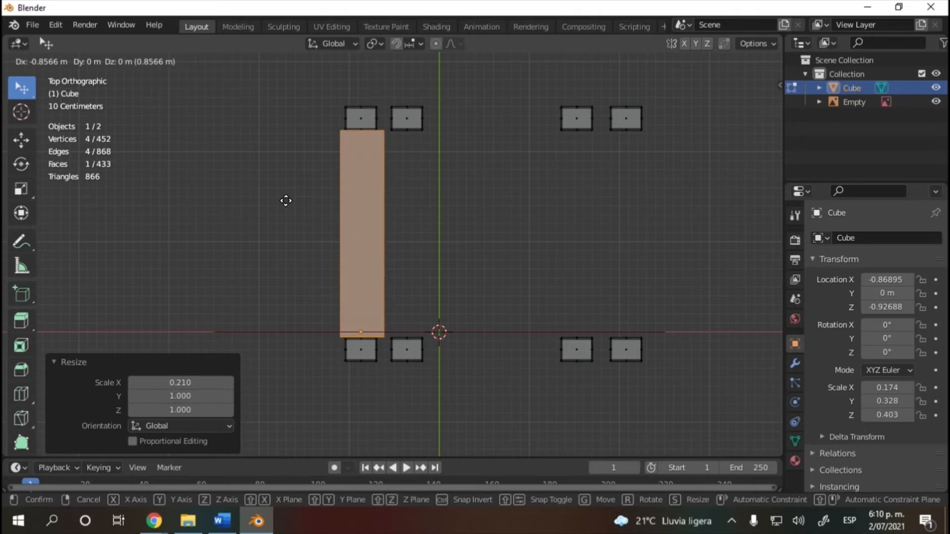
{"action": "left_click", "coordinate": [286, 200]}
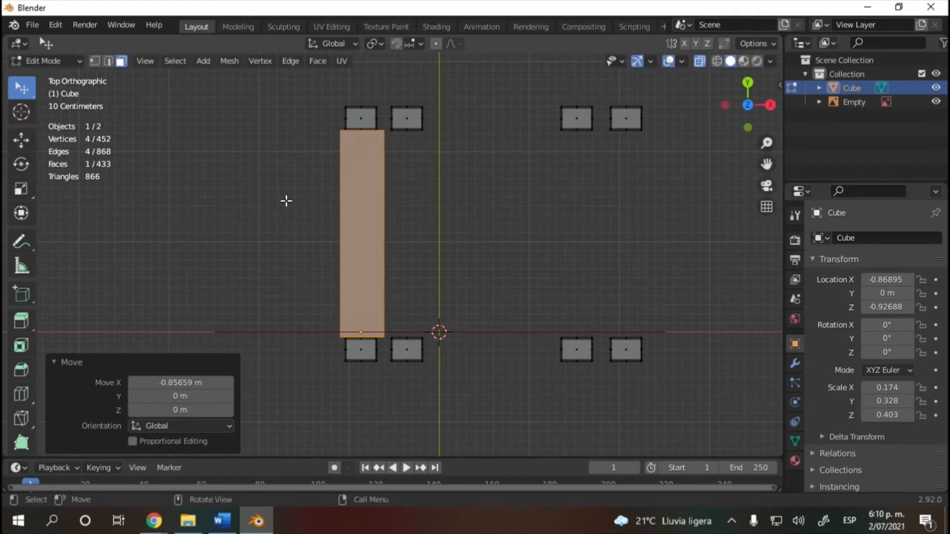
- Narrow the plank plane further by scaling it to about 0.409 along the X axis
{"action": "key", "text": "s"}
{"action": "key", "text": "x"}
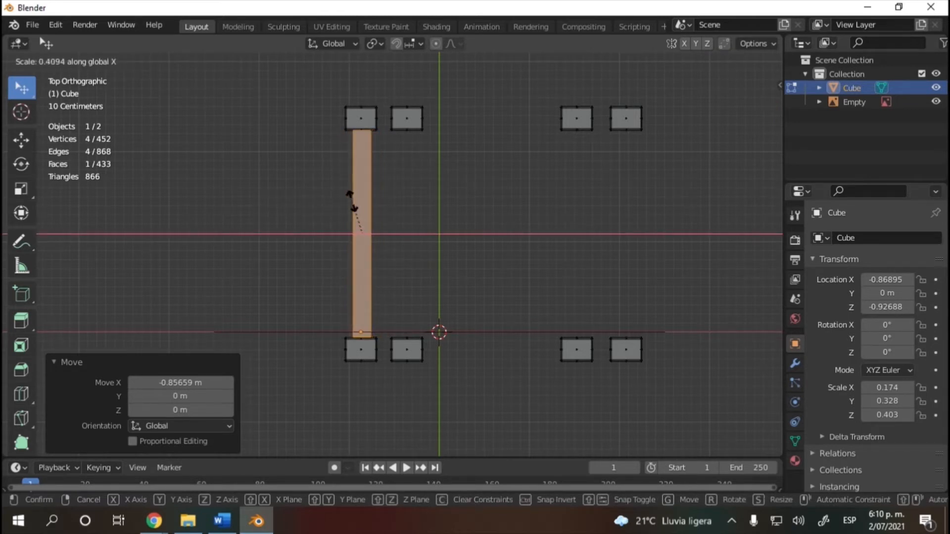
{"action": "left_click", "coordinate": [352, 201]}
- In right view, move the plank plane about -1.313 m along the Z axis, down to the base of the posts
{"action": "key", "text": "KP_1"}
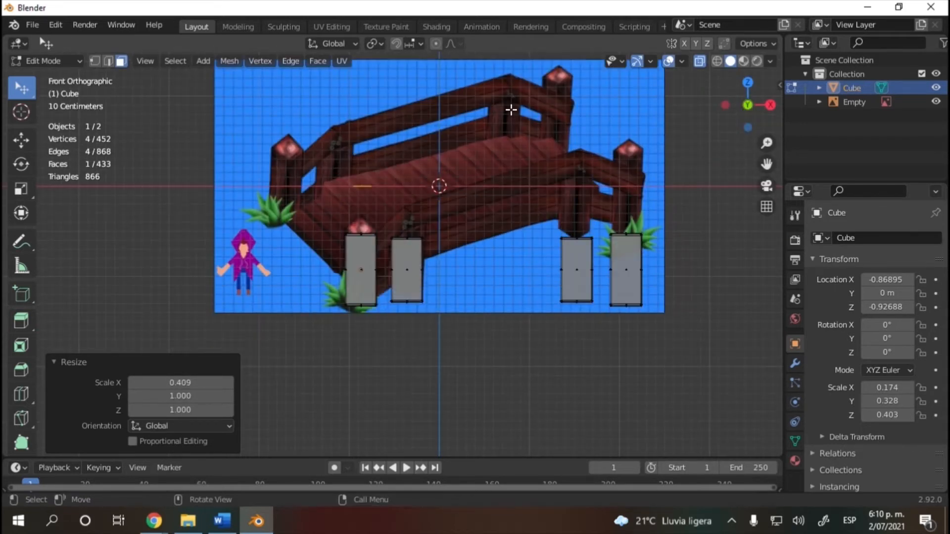
{"action": "left_click_drag", "start_coordinate": [749, 121], "coordinate": [713, 95]}
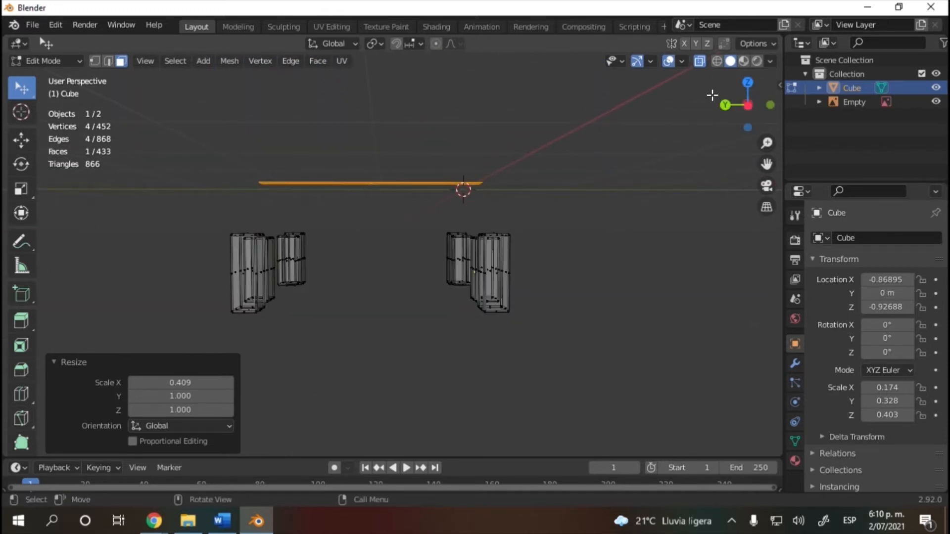
{"action": "key", "text": "KP_1"}
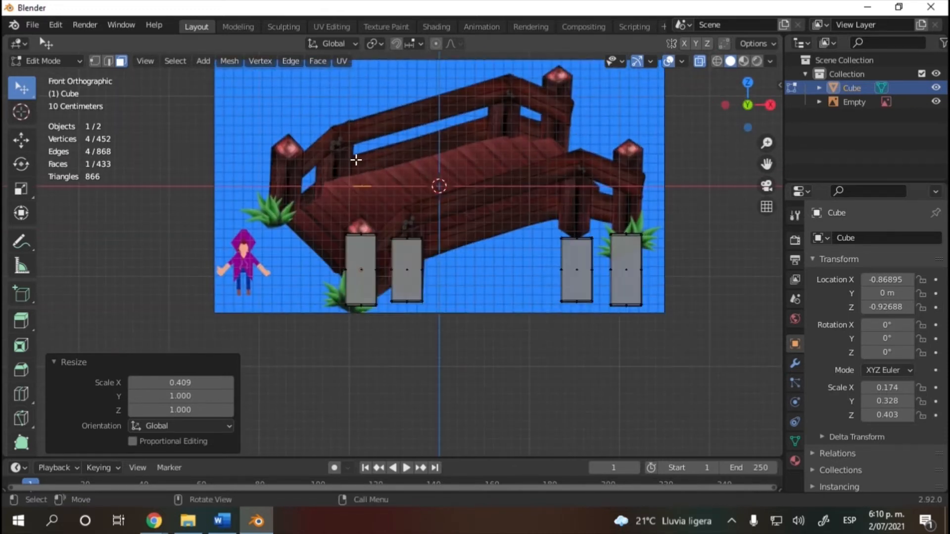
{"action": "key", "text": "KP_3"}
{"action": "key", "text": "g"}
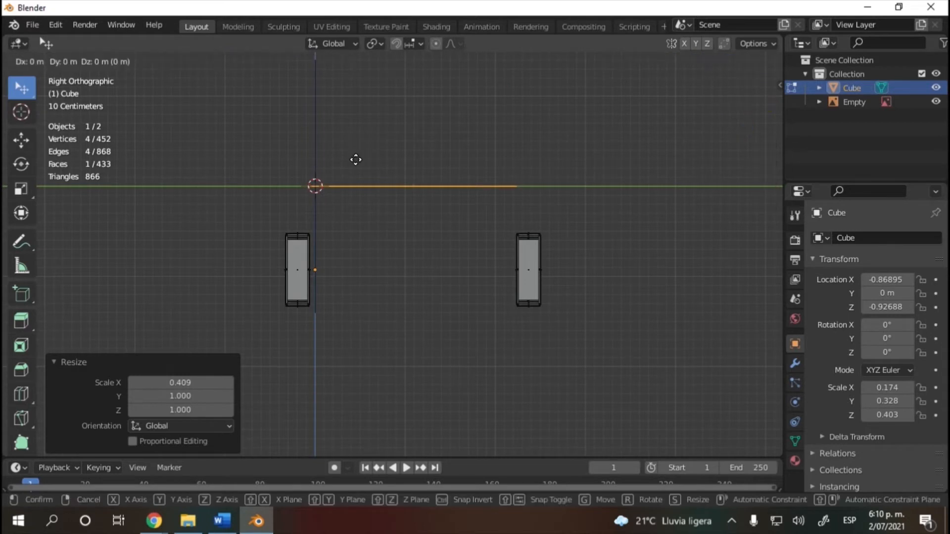
{"action": "key", "text": "y"}
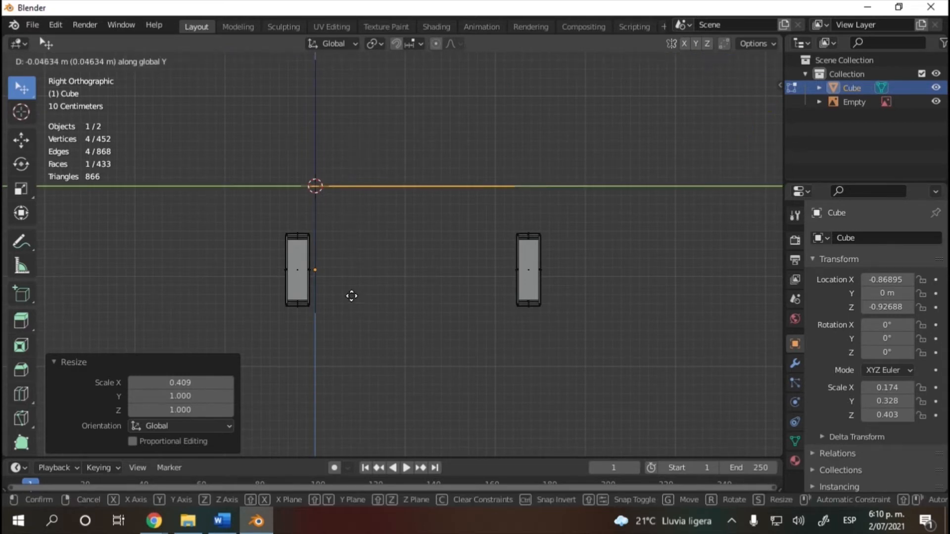
{"action": "key", "text": "z"}
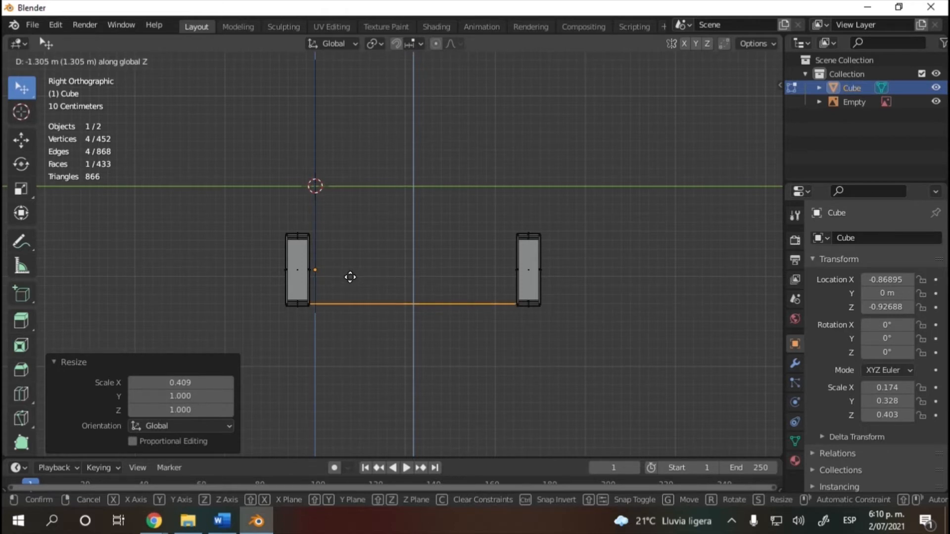
{"action": "left_click", "coordinate": [350, 278]}
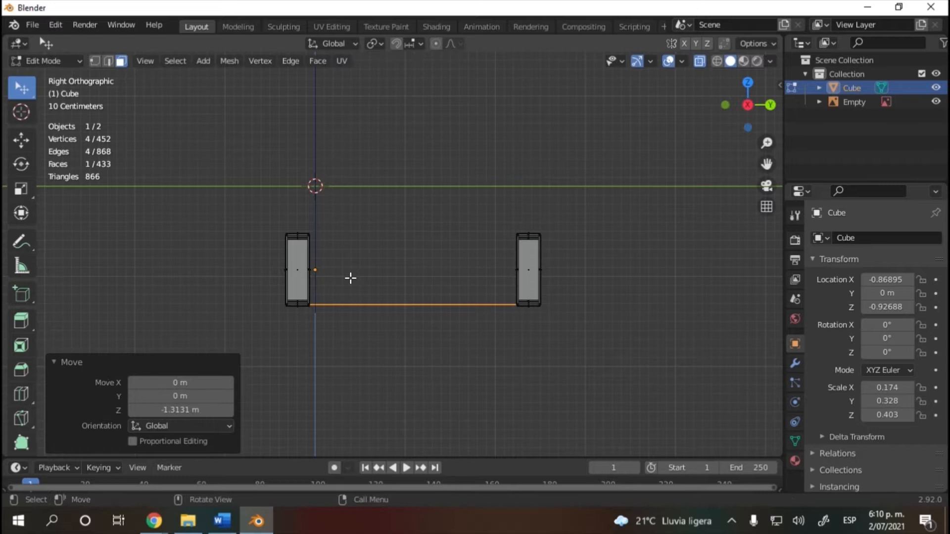
- Select the plank face and extrude it about 0.118 m upward along the Z axis
{"action": "left_click_drag", "start_coordinate": [759, 117], "coordinate": [762, 154]}
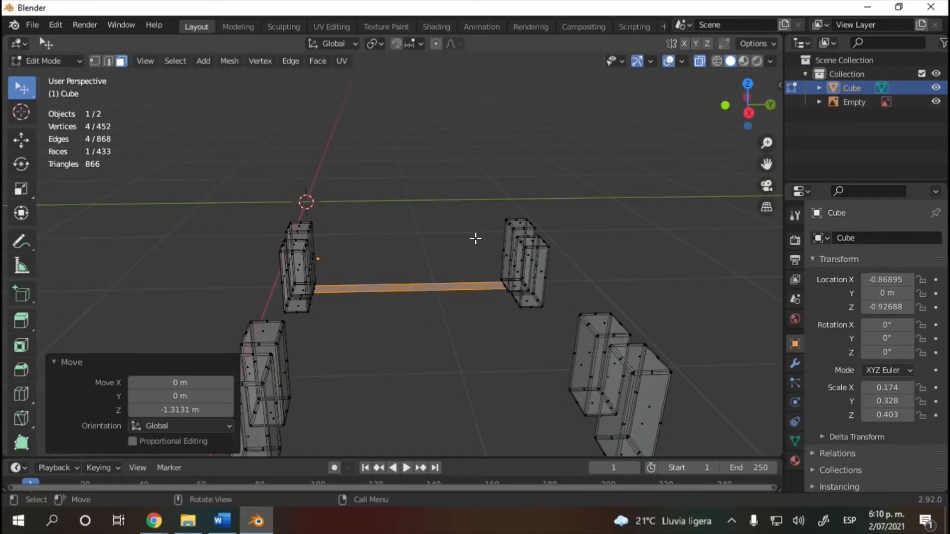
{"action": "left_click", "coordinate": [393, 245]}
{"action": "left_click", "coordinate": [385, 287]}
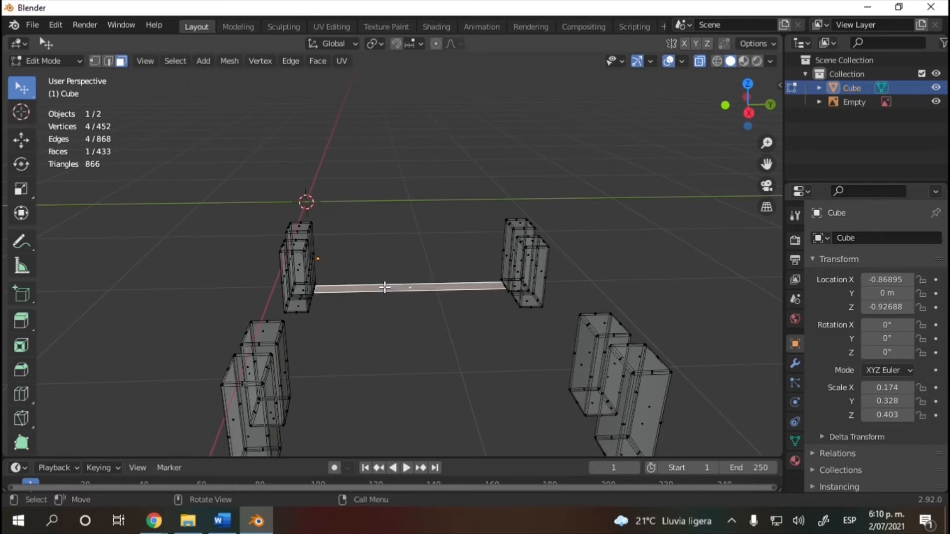
{"action": "key", "text": "e"}
{"action": "key", "text": "y"}
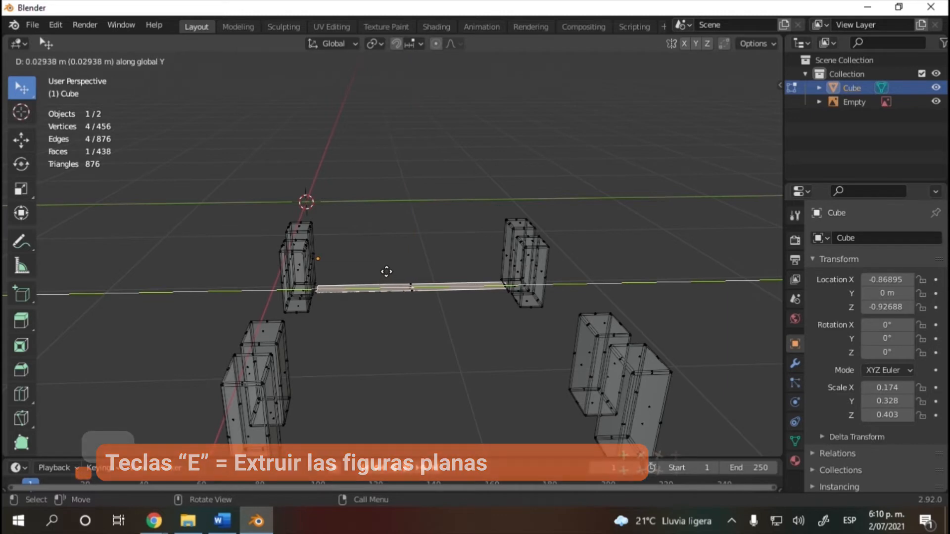
{"action": "key", "text": "z"}
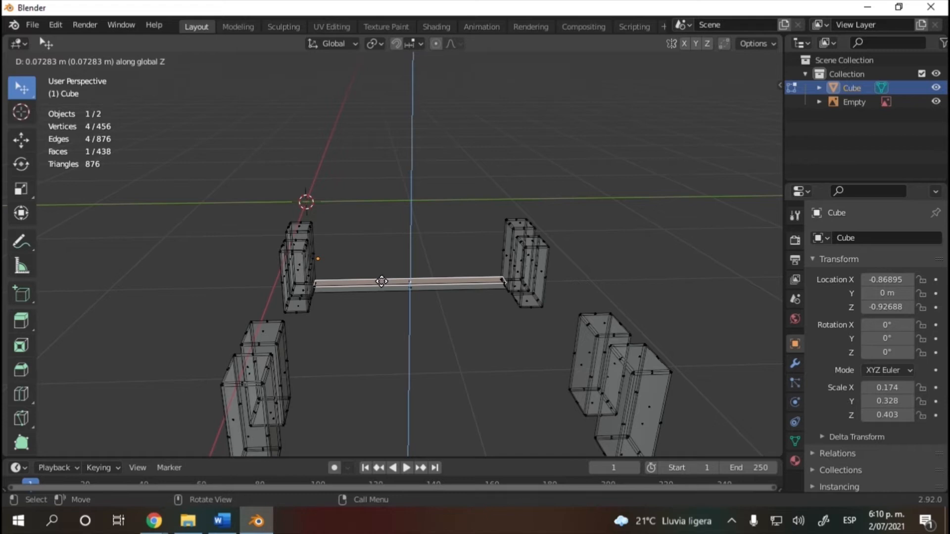
{"action": "left_click", "coordinate": [382, 277]}
- Turn off X-ray display and bevel the plank's outer upper long edge with a width of about 0.137 m and one segment
{"action": "left_click_drag", "start_coordinate": [736, 102], "coordinate": [866, 101]}
{"action": "scroll", "coordinate": [309, 330], "scroll_direction": "up", "scroll_amount": 3}
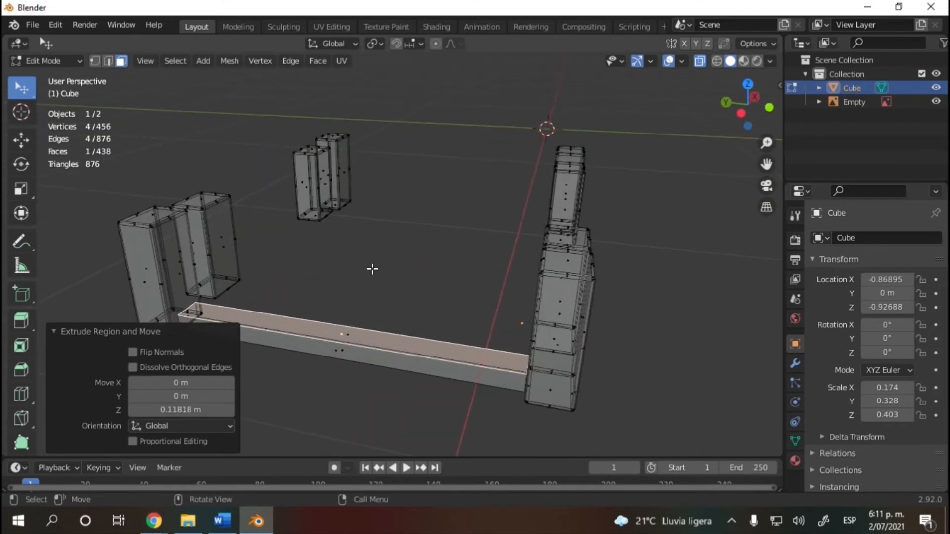
{"action": "mouse_move", "coordinate": [748, 124]}
{"action": "left_mouse_down"}
{"action": "mouse_move", "coordinate": [786, 114]}
{"action": "mouse_move", "coordinate": [811, 129]}
{"action": "mouse_move", "coordinate": [750, 143]}
{"action": "left_mouse_up"}
{"action": "scroll", "coordinate": [421, 318], "scroll_direction": "up", "scroll_amount": 1}
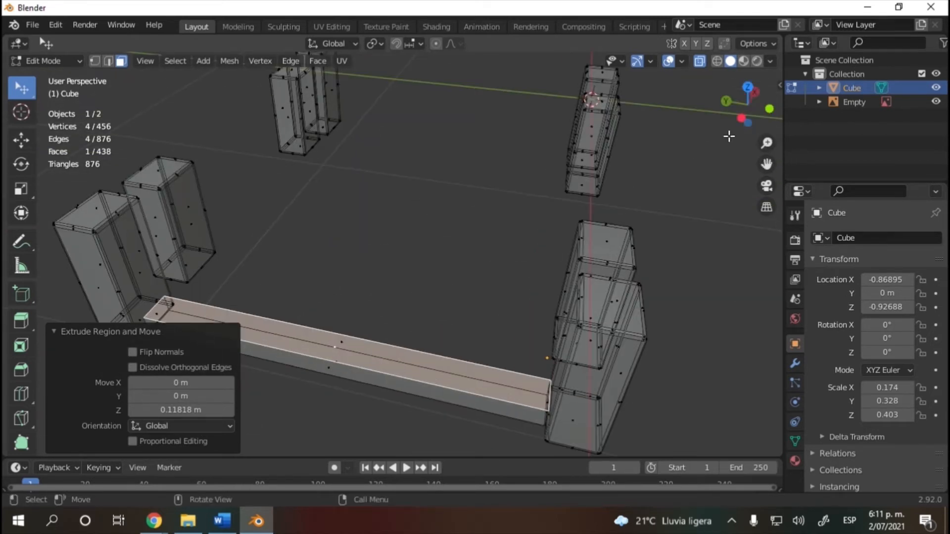
{"action": "left_click_drag", "start_coordinate": [757, 113], "coordinate": [737, 107]}
{"action": "scroll", "coordinate": [357, 395], "scroll_direction": "up", "scroll_amount": 1}
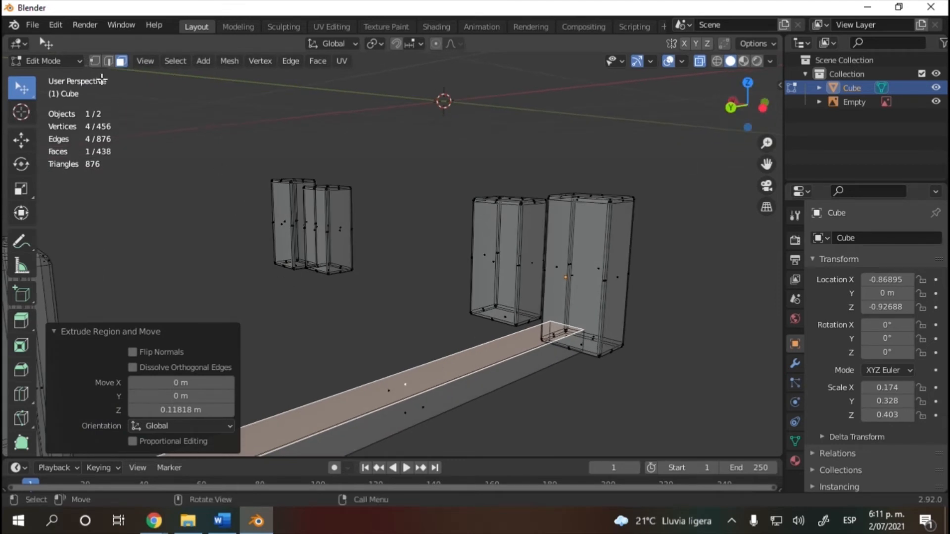
{"action": "left_click", "coordinate": [109, 61]}
{"action": "left_click", "coordinate": [423, 393]}
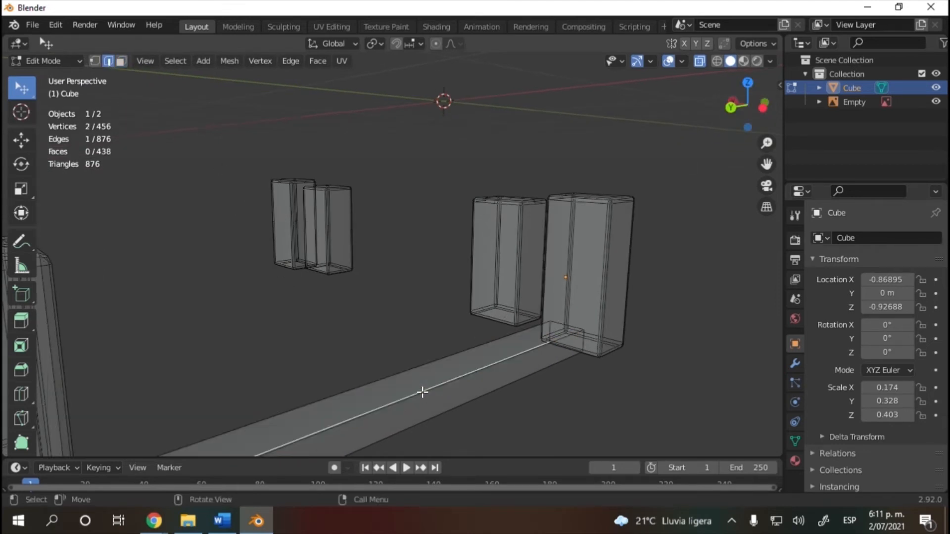
{"action": "left_click", "coordinate": [669, 63]}
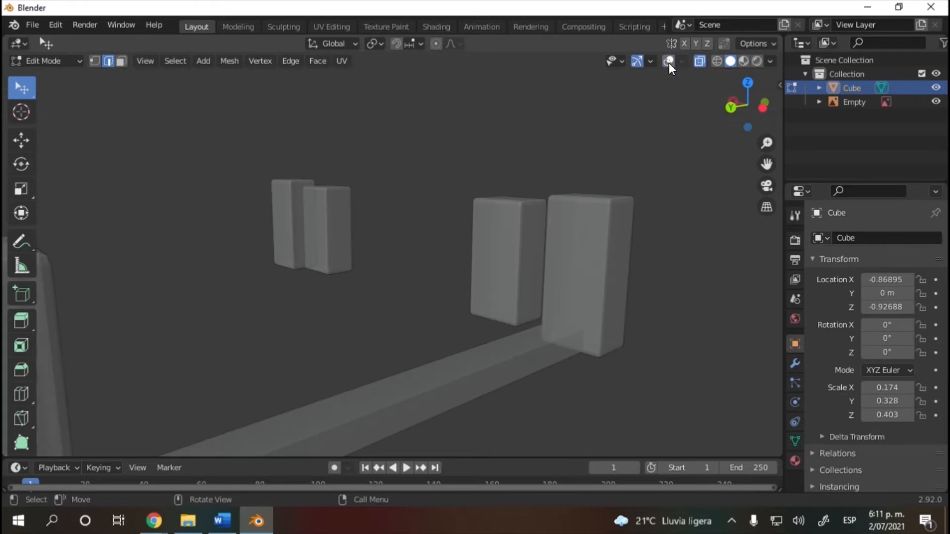
{"action": "left_click", "coordinate": [669, 62]}
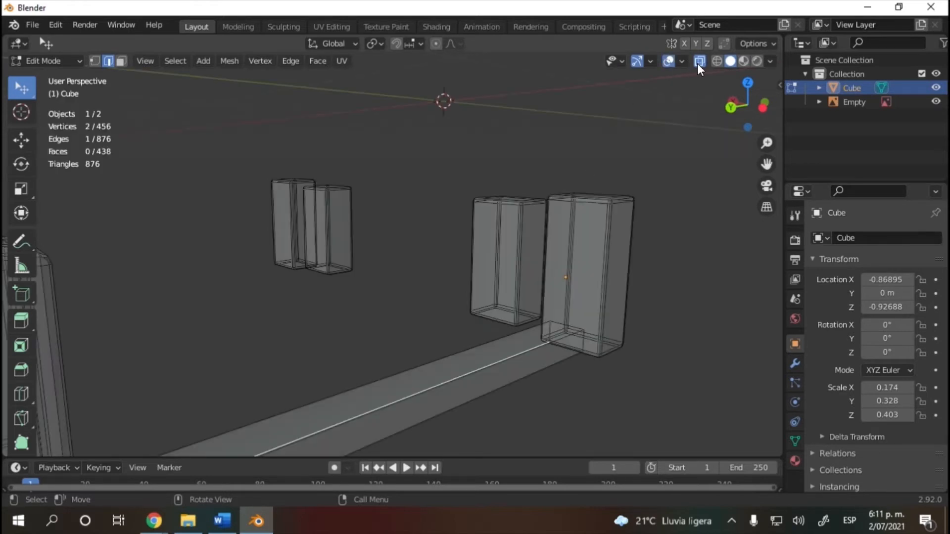
{"action": "left_click_drag", "start_coordinate": [746, 103], "coordinate": [716, 138]}
{"action": "left_click_drag", "start_coordinate": [766, 164], "coordinate": [845, 107]}
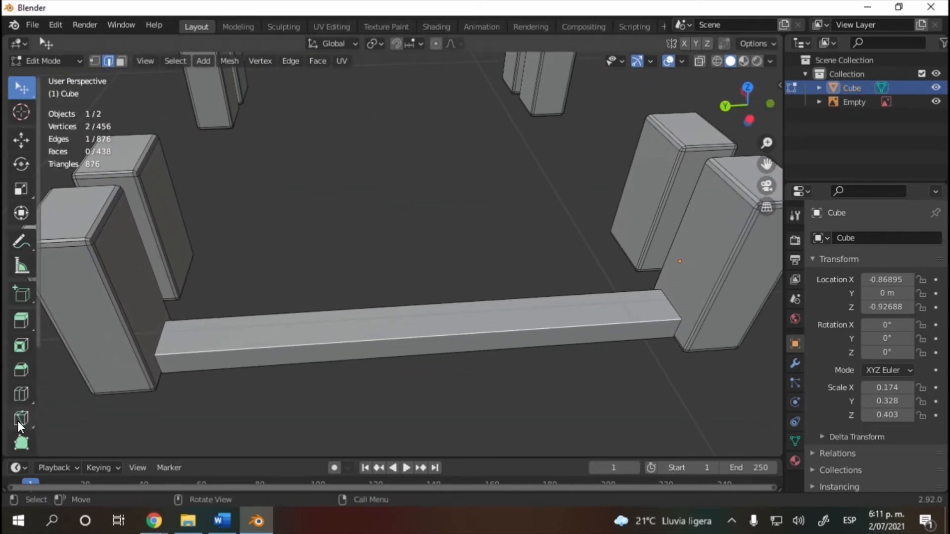
{"action": "left_click", "coordinate": [22, 370]}
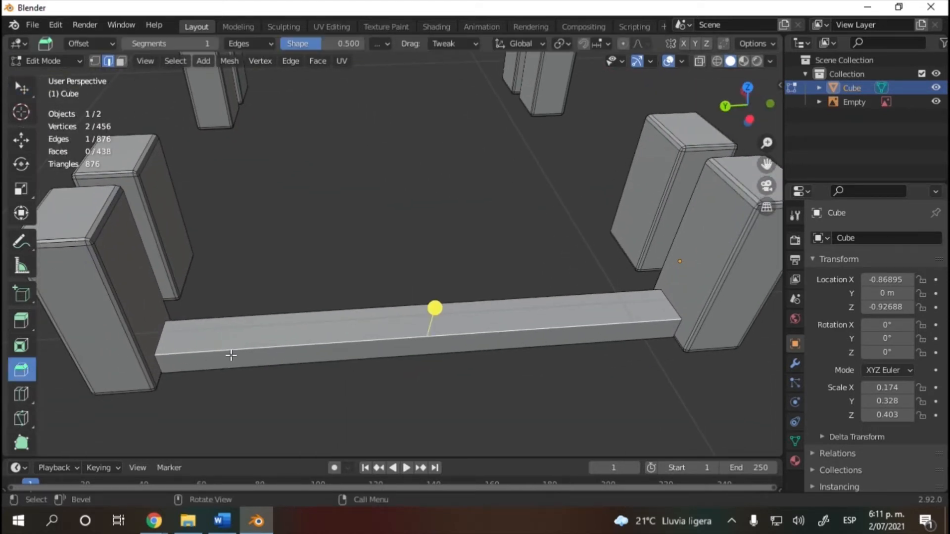
{"action": "left_click_drag", "start_coordinate": [431, 310], "coordinate": [399, 304]}
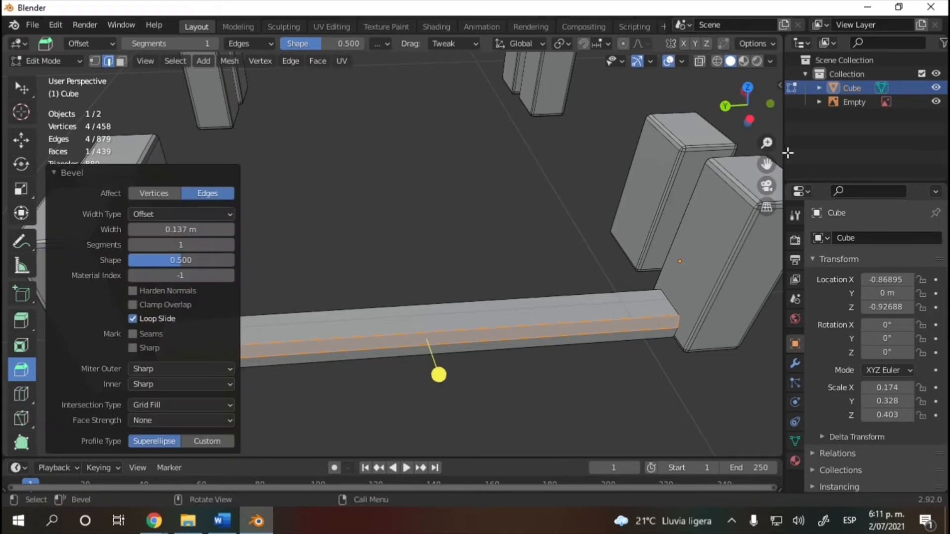
{"action": "middle_click_drag", "start_coordinate": [439, 373], "coordinate": [301, 336]}
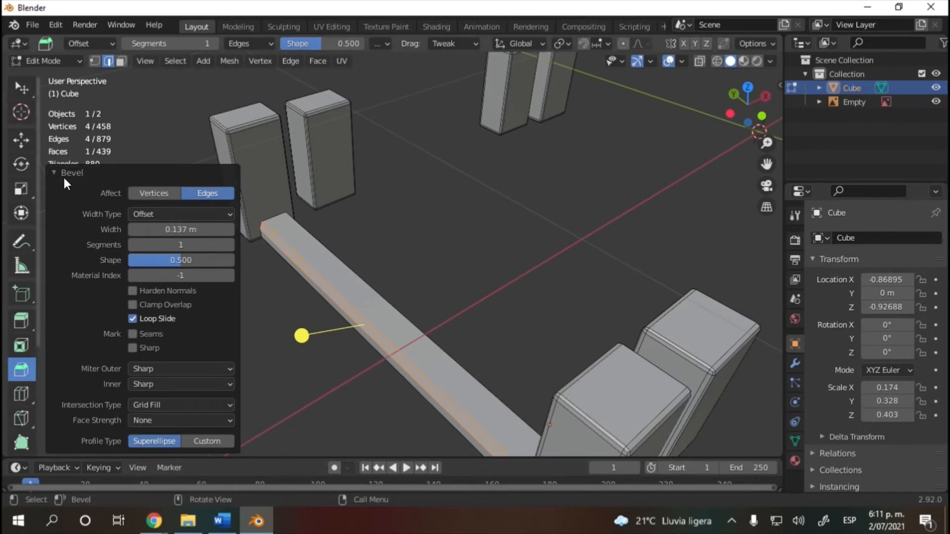
{"action": "left_click", "coordinate": [140, 173]}
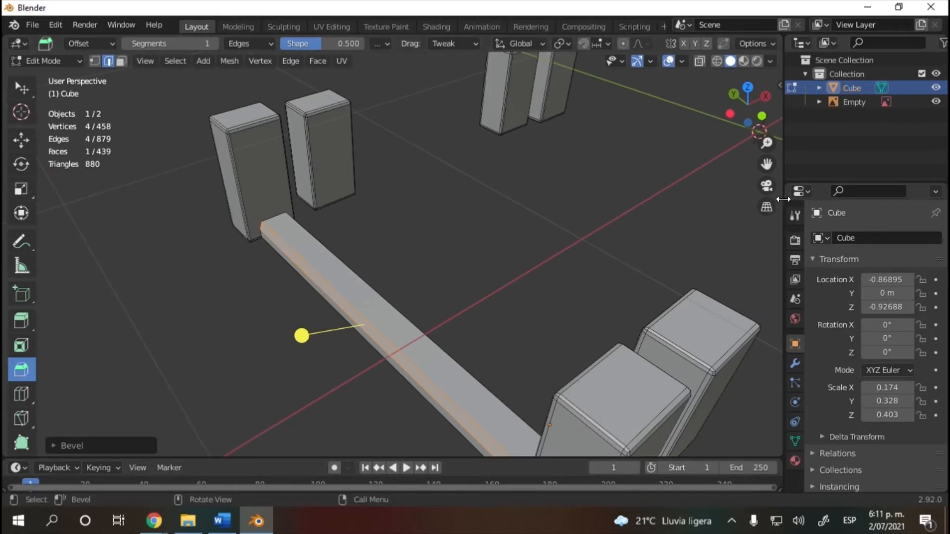
{"action": "key", "text": "KP_3"}
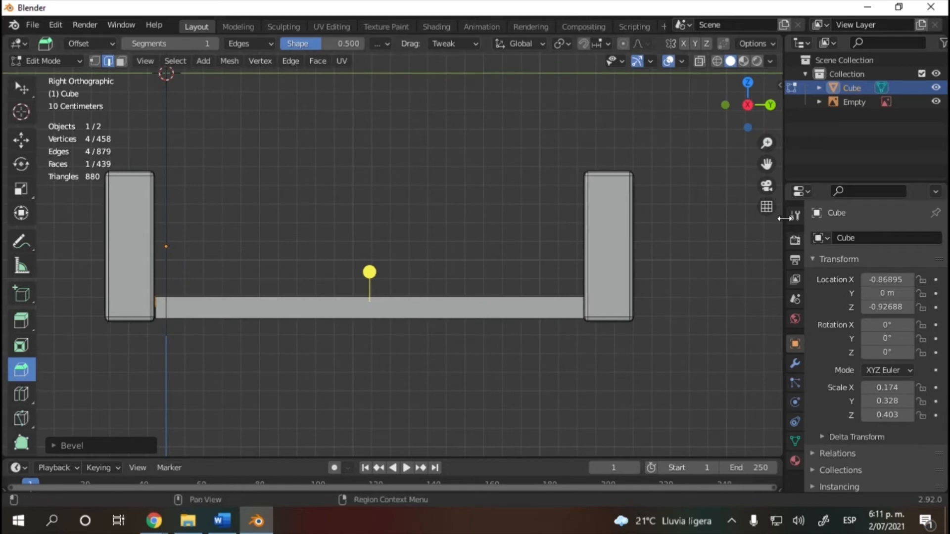
{"action": "left_click_drag", "start_coordinate": [747, 104], "coordinate": [765, 123]}
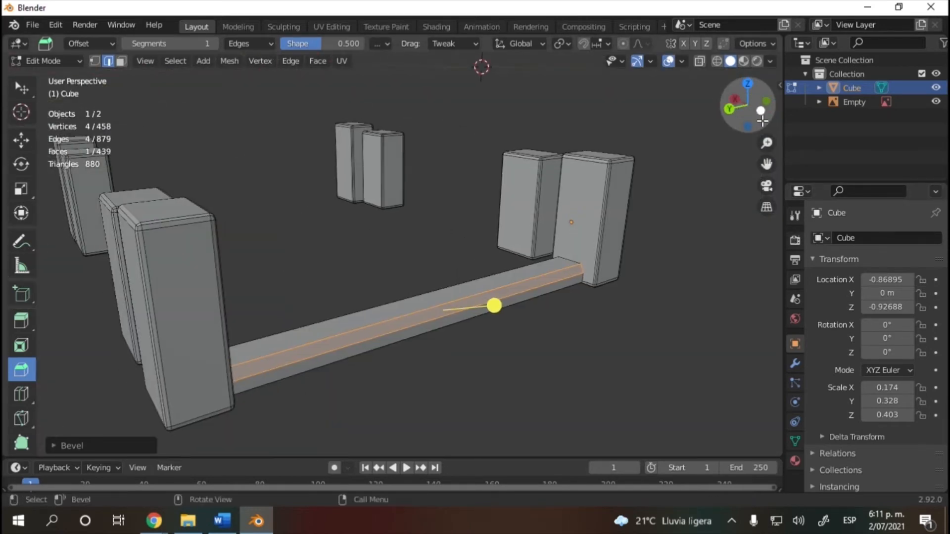
- Open the dialog for saving the Blender file and cancel it
{"action": "key", "text": "ctrl+s"}
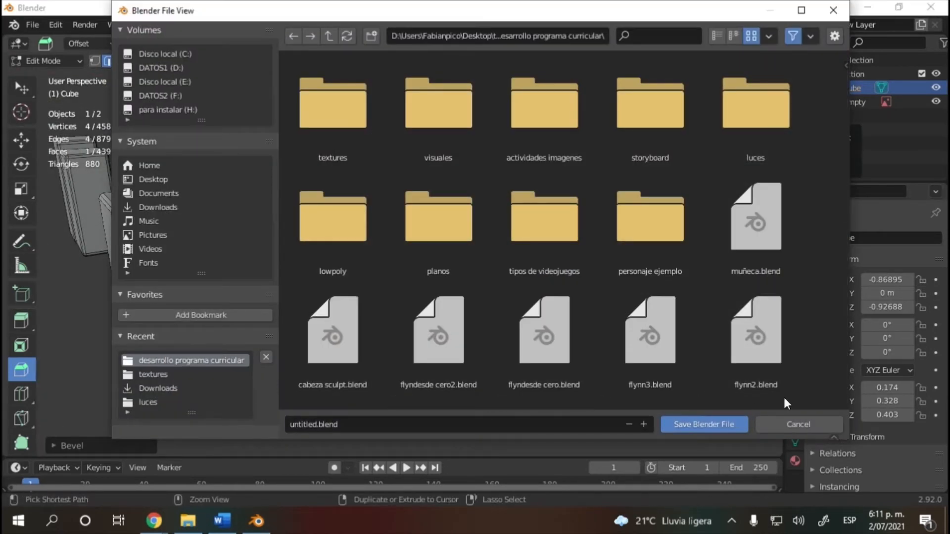
{"action": "left_click", "coordinate": [798, 425]}
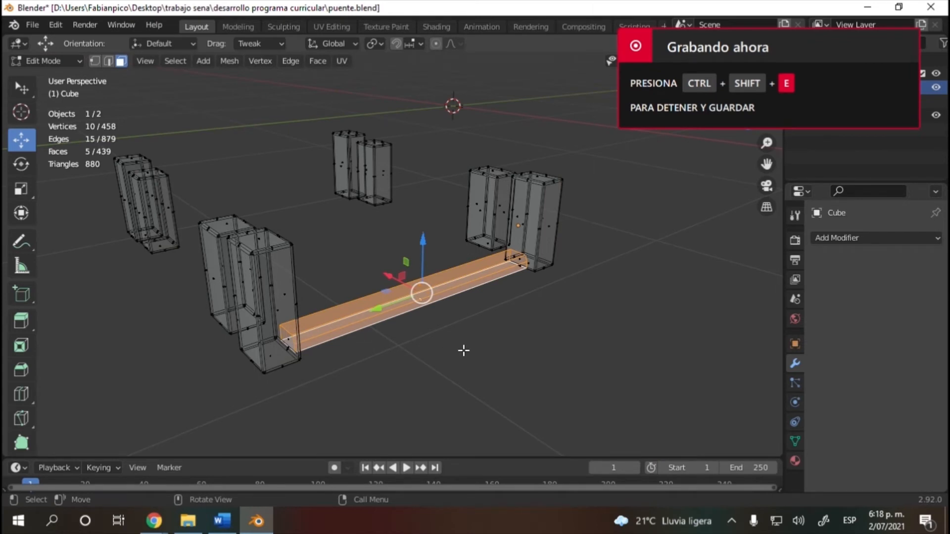
- Add an Array modifier to the bridge mesh
{"action": "left_click", "coordinate": [869, 239]}
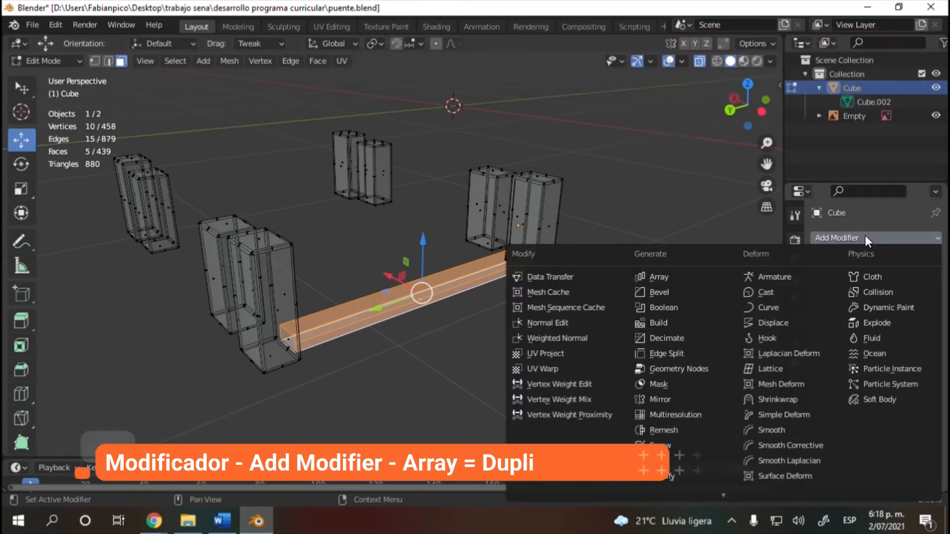
{"action": "left_click", "coordinate": [671, 277]}
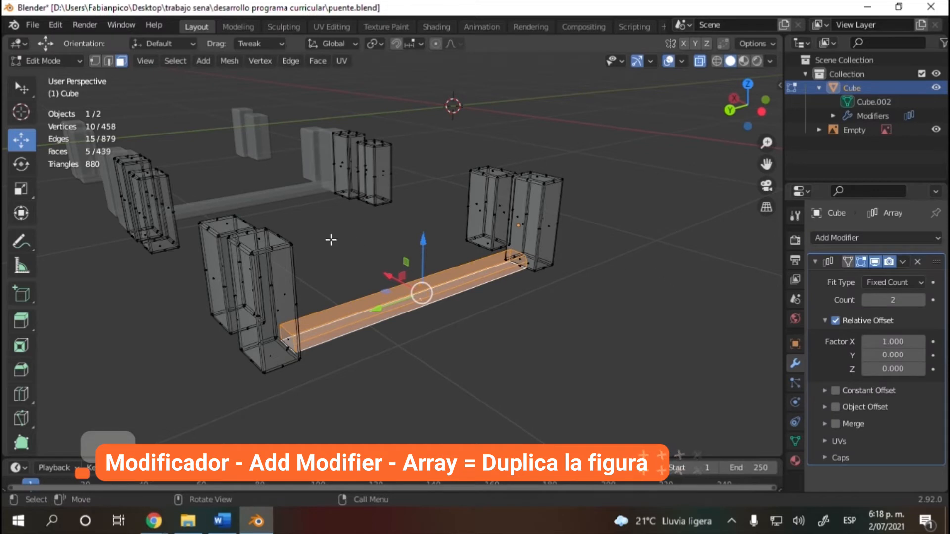
{"action": "scroll", "coordinate": [221, 193], "scroll_direction": "up", "scroll_amount": 1}
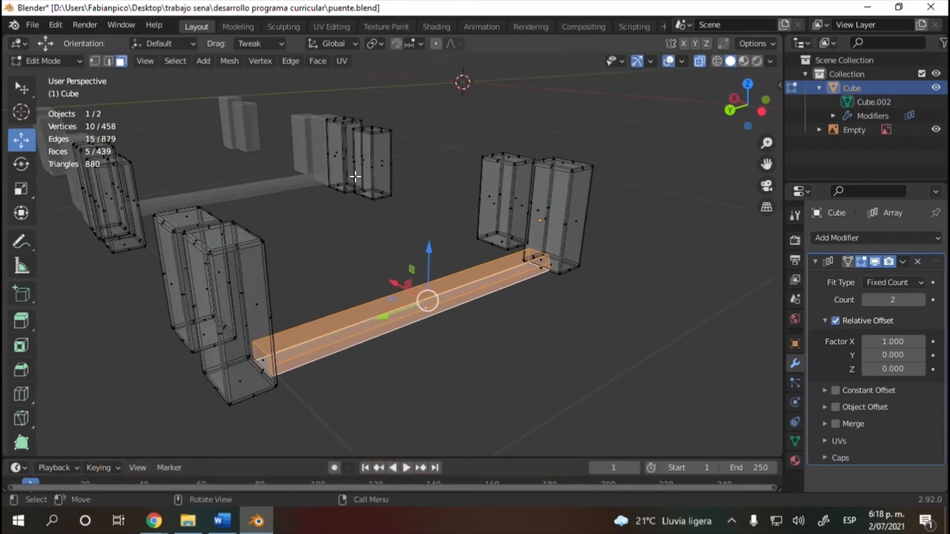
{"action": "middle_click_drag", "start_coordinate": [425, 213], "coordinate": [429, 216]}
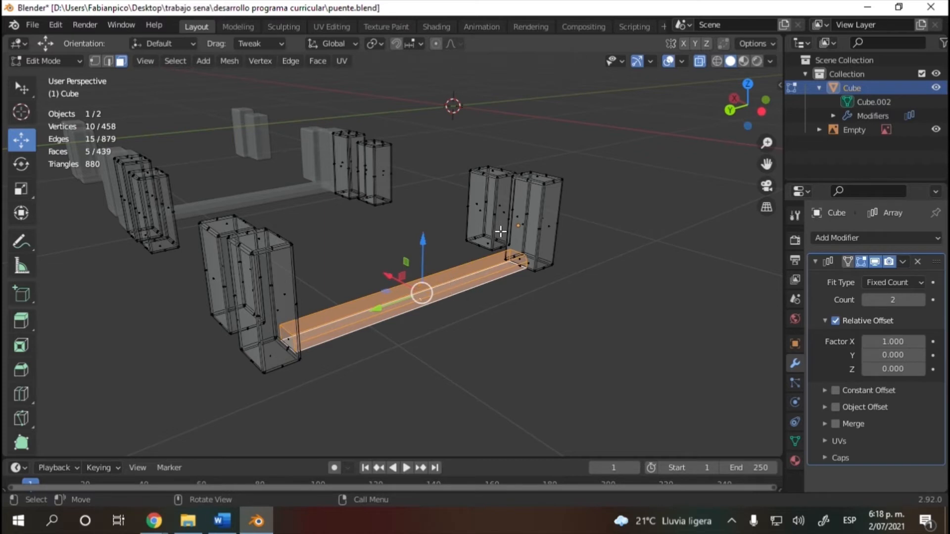
- Undo the Array modifier added to the bridge mesh
{"action": "left_click", "coordinate": [469, 276]}
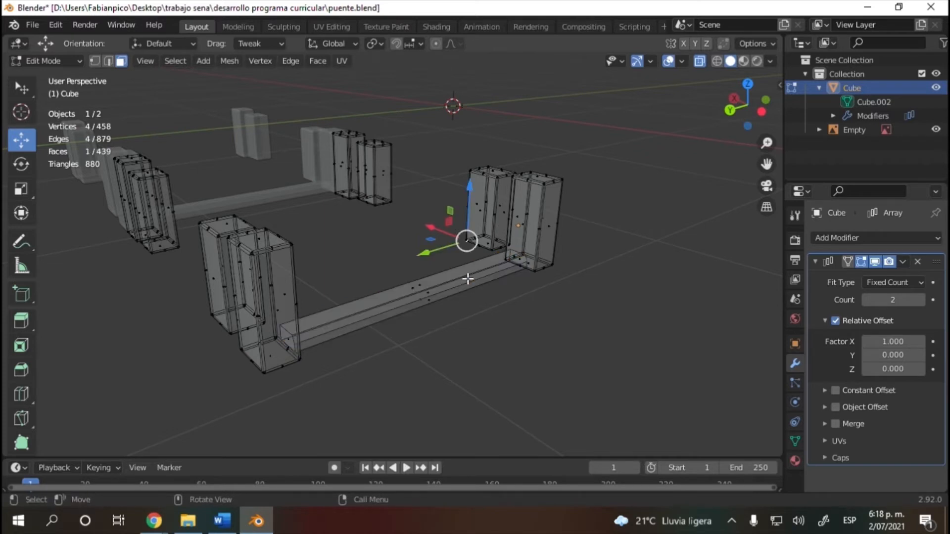
{"action": "key", "text": "ctrl+z"}
{"action": "key", "text": "ctrl+z"}
{"action": "key", "text": "ctrl+z"}
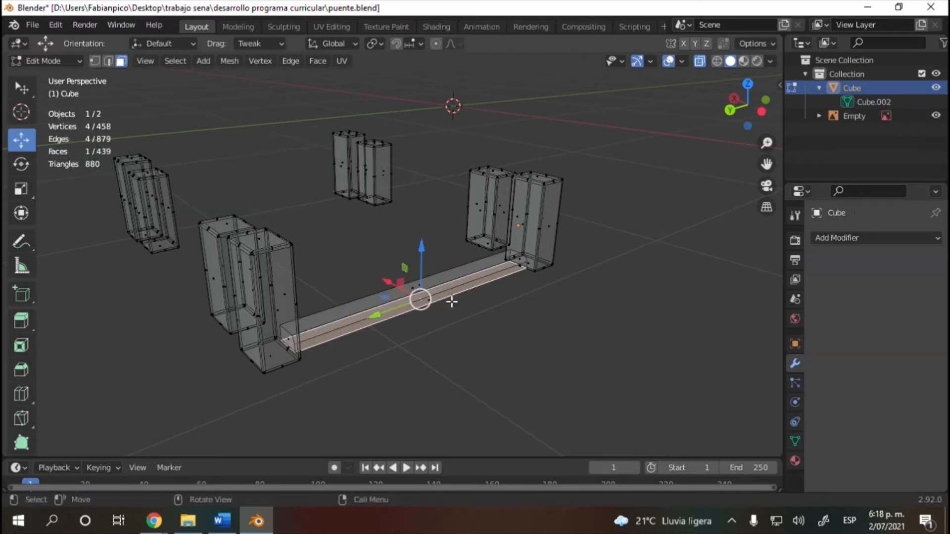
- Select all remaining faces of the deck plank and separate the selection into its own object
{"action": "left_click", "coordinate": [440, 343]}
{"action": "mouse_move", "coordinate": [440, 339]}
{"action": "right_mouse_down", "text": "ctrl"}
{"action": "mouse_move", "coordinate": [403, 263]}
{"action": "mouse_move", "coordinate": [442, 325]}
{"action": "right_mouse_up", "text": "ctrl"}
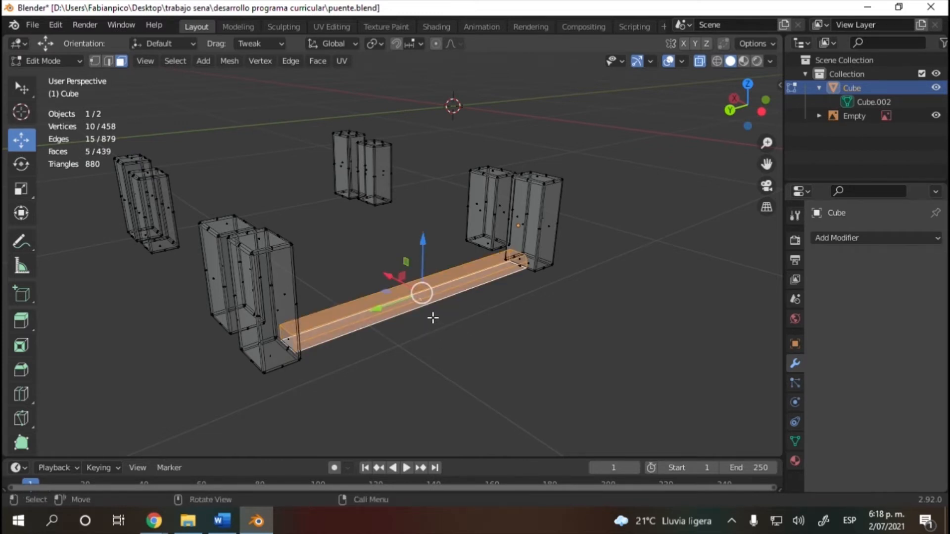
{"action": "key", "text": "p"}
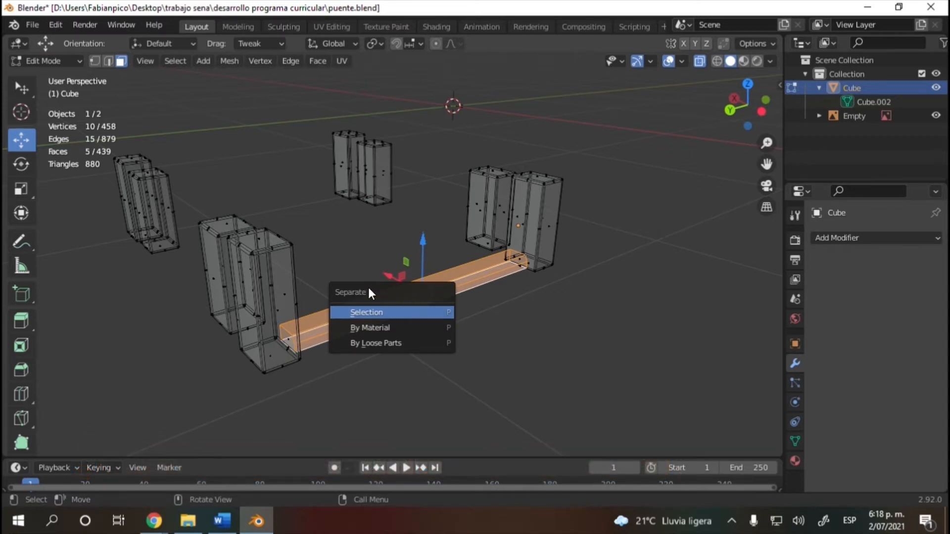
{"action": "left_click", "coordinate": [375, 313]}
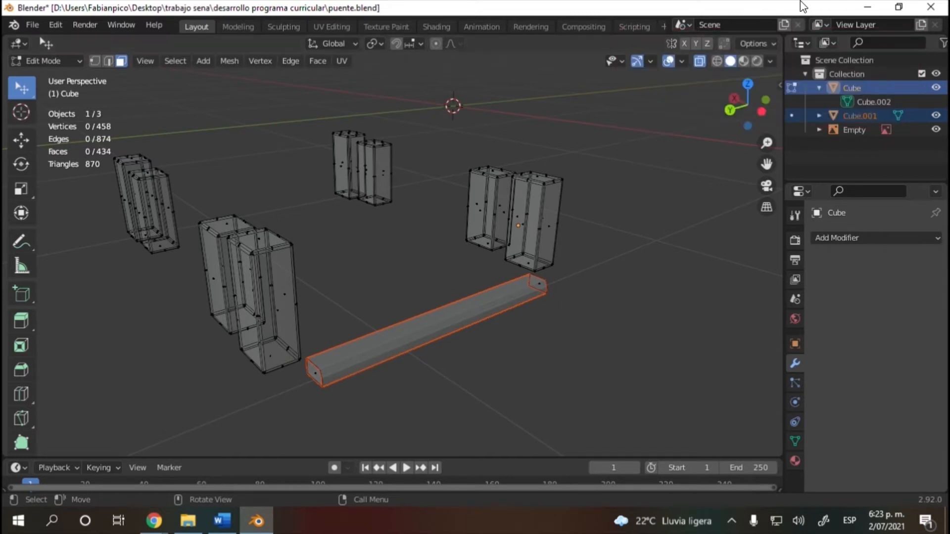
- Inspect the separated plank's mesh data entry and toggle the posts object's visibility off and on
{"action": "left_click", "coordinate": [819, 116]}
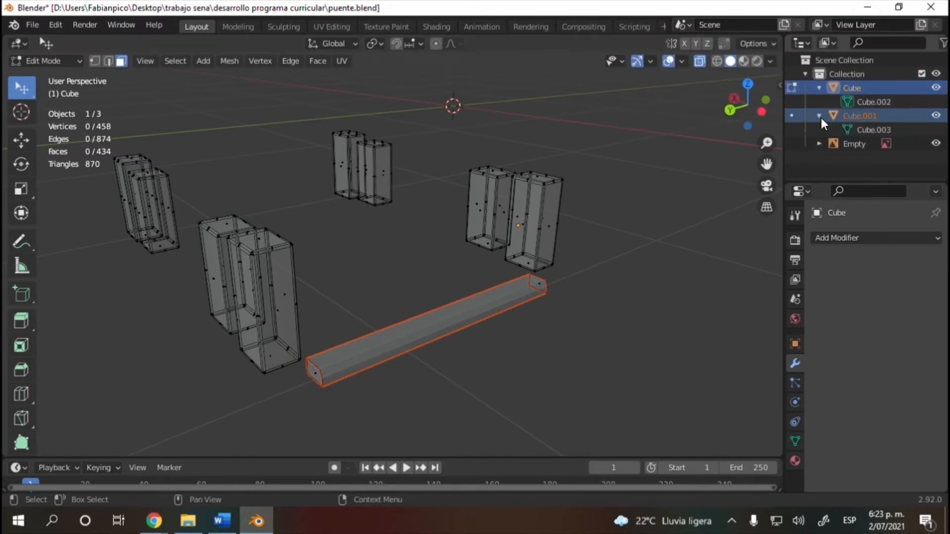
{"action": "left_click", "coordinate": [820, 115]}
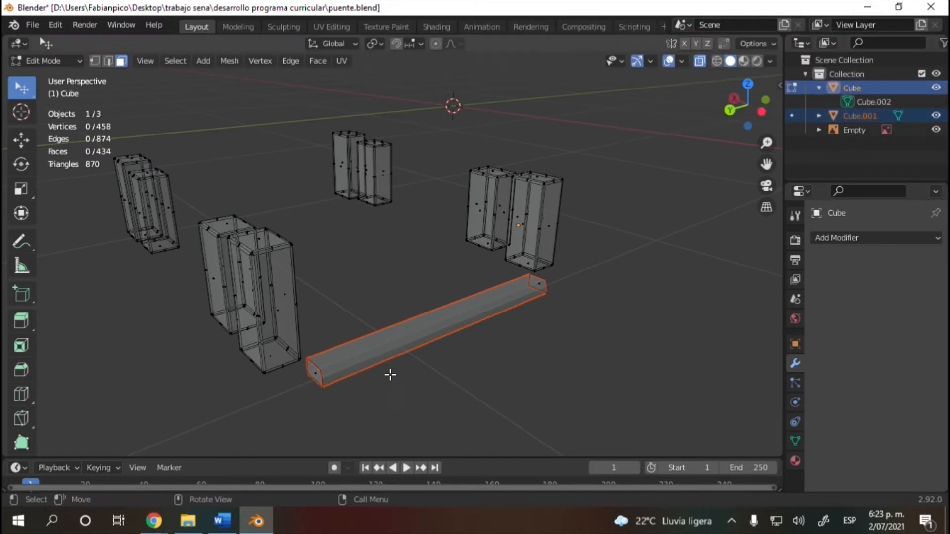
{"action": "left_click", "coordinate": [938, 87]}
{"action": "left_click", "coordinate": [940, 88]}
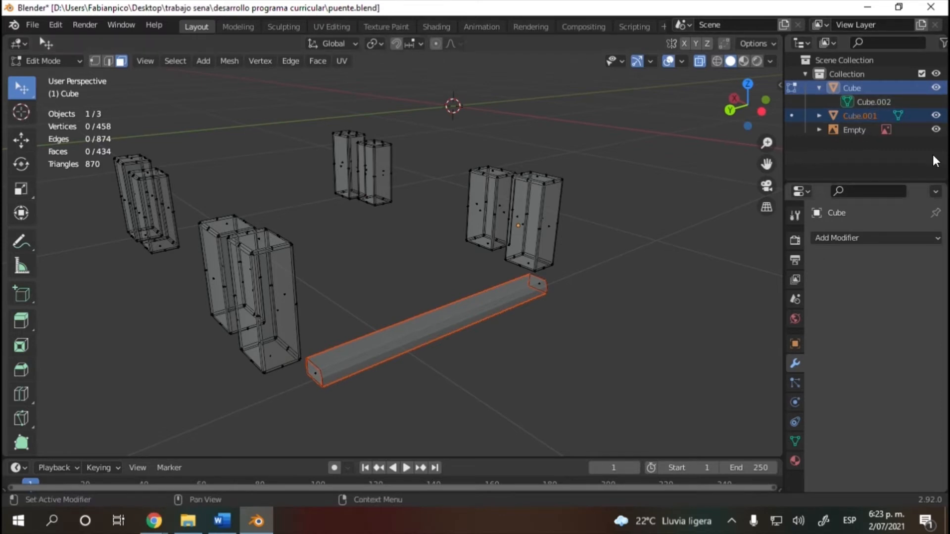
- Delete the two plank end faces left behind in the posts mesh
{"action": "left_click", "coordinate": [844, 89]}
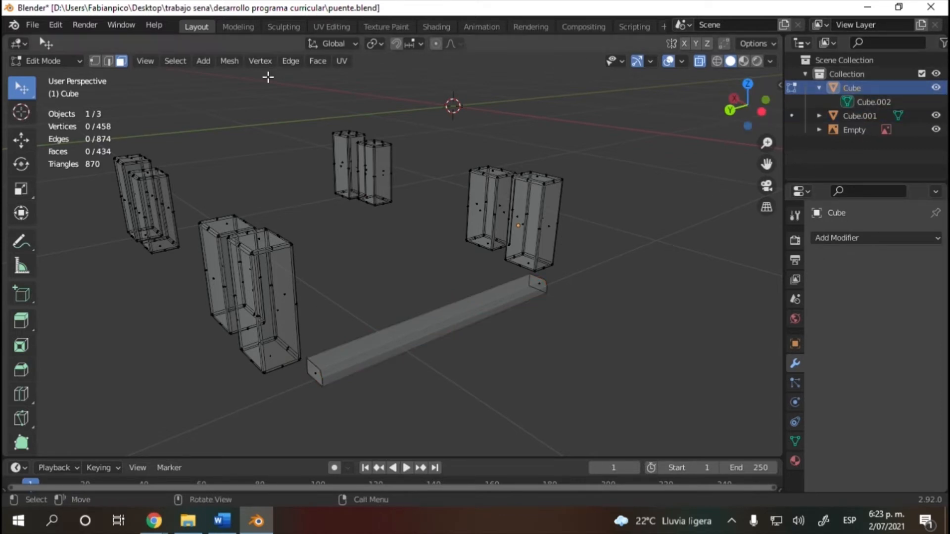
{"action": "left_click", "coordinate": [308, 369]}
{"action": "left_click", "coordinate": [537, 281], "text": "ctrl"}
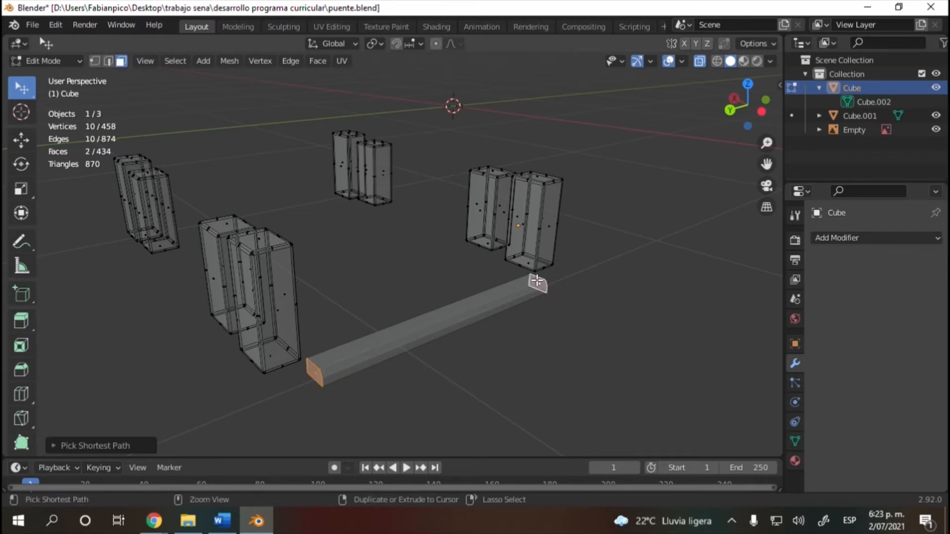
{"action": "right_click", "coordinate": [536, 280]}
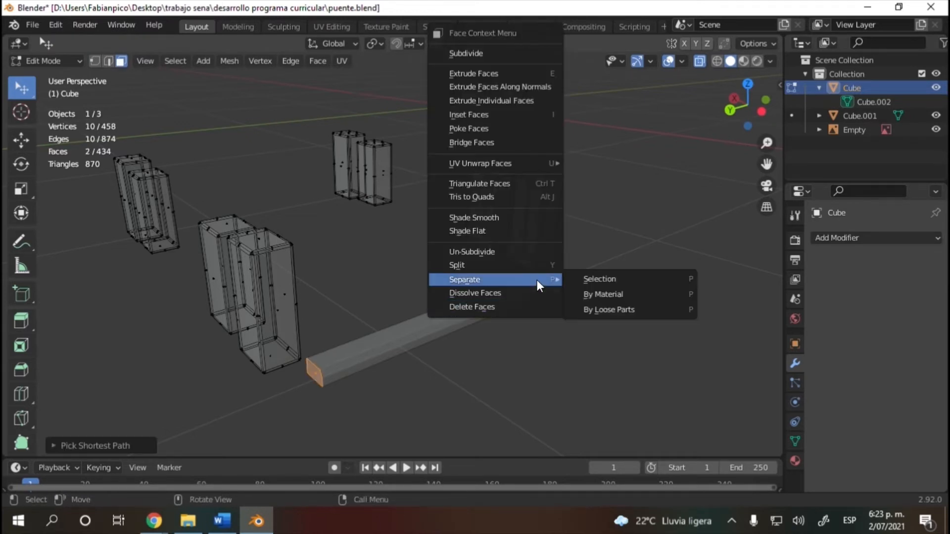
{"action": "left_click", "coordinate": [498, 307]}
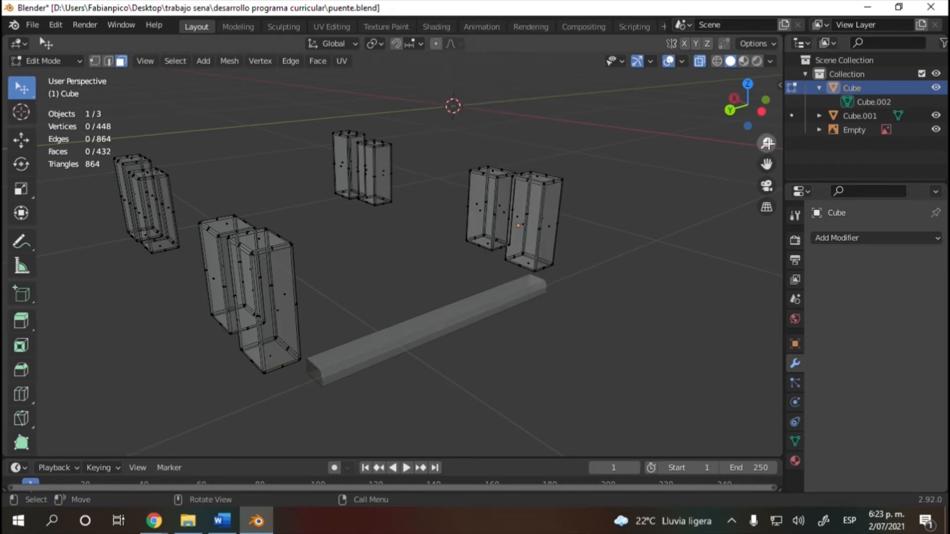
- Switch editing to the separated plank and fill both of its open ends with faces
{"action": "left_click", "coordinate": [794, 115]}
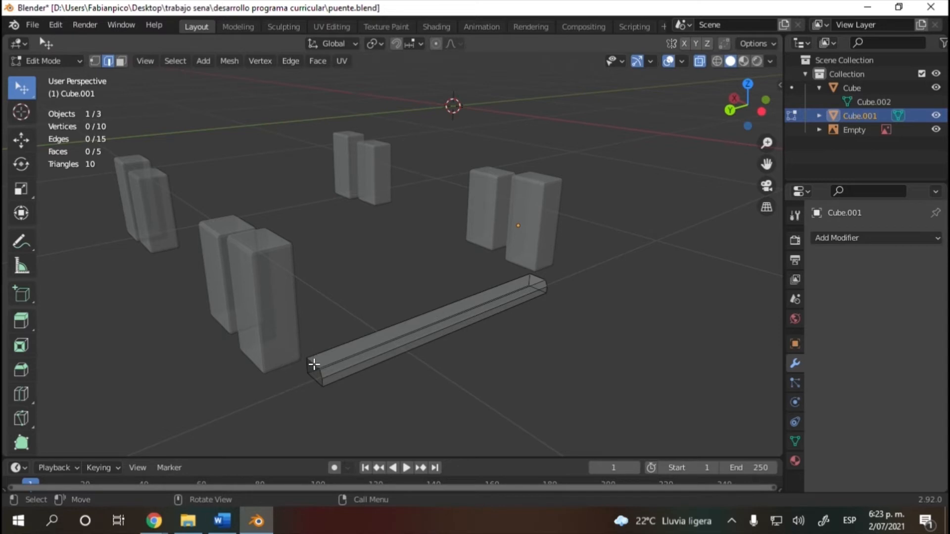
{"action": "left_click", "coordinate": [314, 381], "text": "ctrl"}
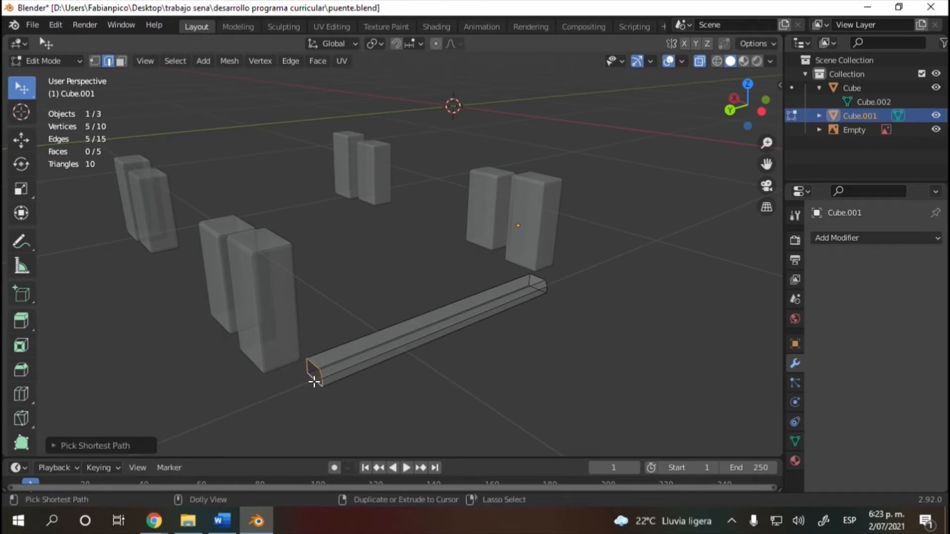
{"action": "left_click", "coordinate": [537, 276], "text": "ctrl"}
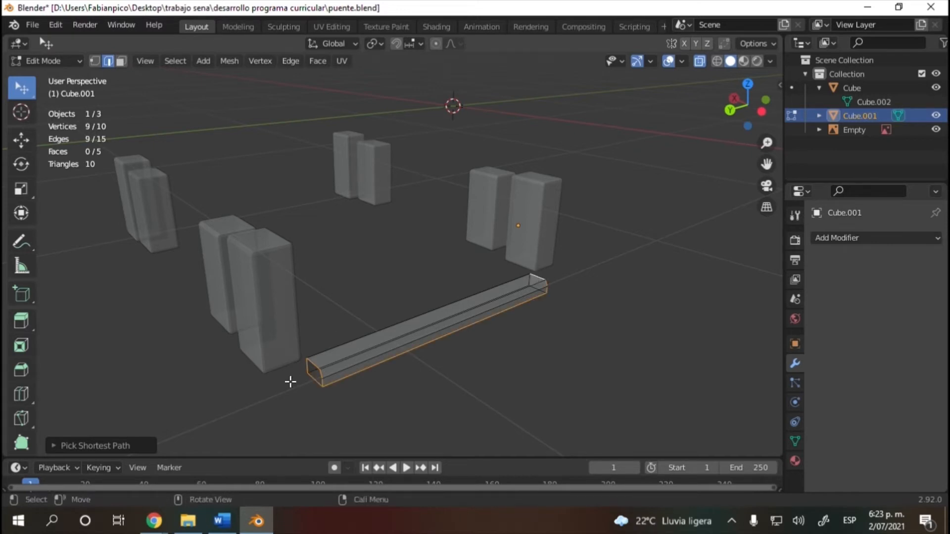
{"action": "left_click", "coordinate": [317, 364]}
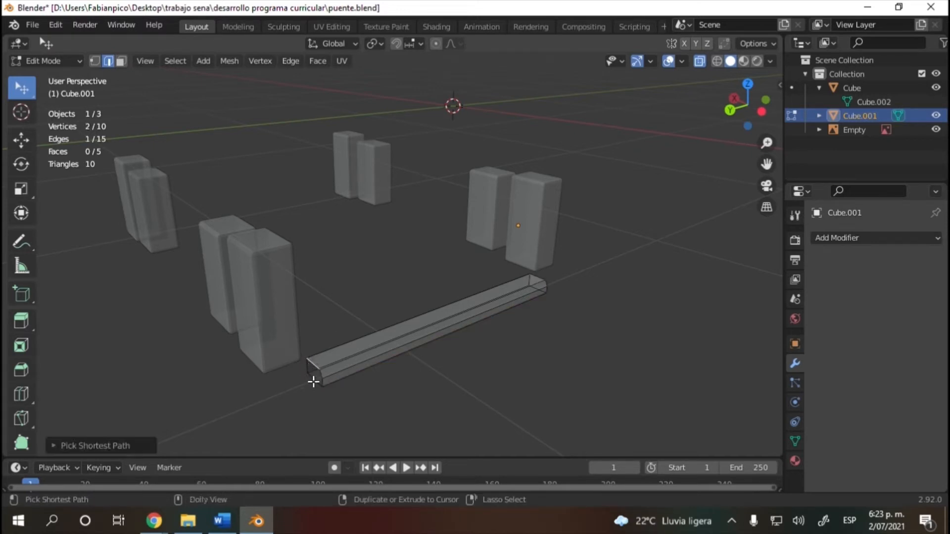
{"action": "key", "text": "f"}
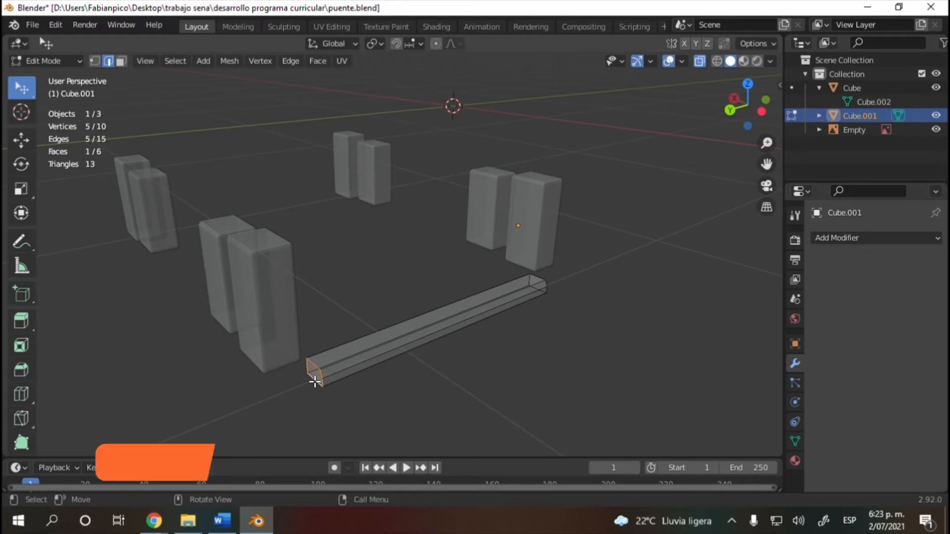
{"action": "left_click", "coordinate": [536, 284], "text": "ctrl"}
{"action": "key", "text": "f"}
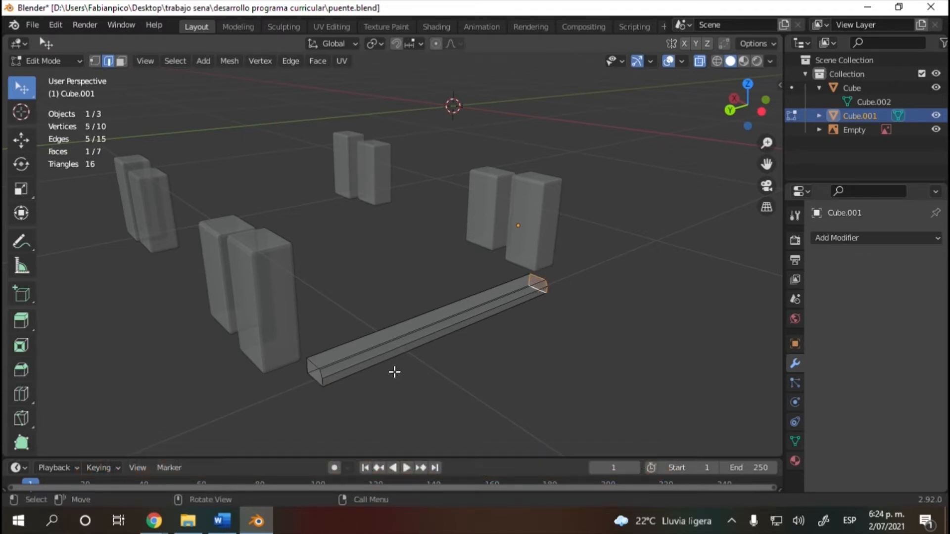
- Select the whole plank and move it up about 0.205 m along the Z axis
{"action": "left_click_drag", "start_coordinate": [738, 114], "coordinate": [709, 177]}
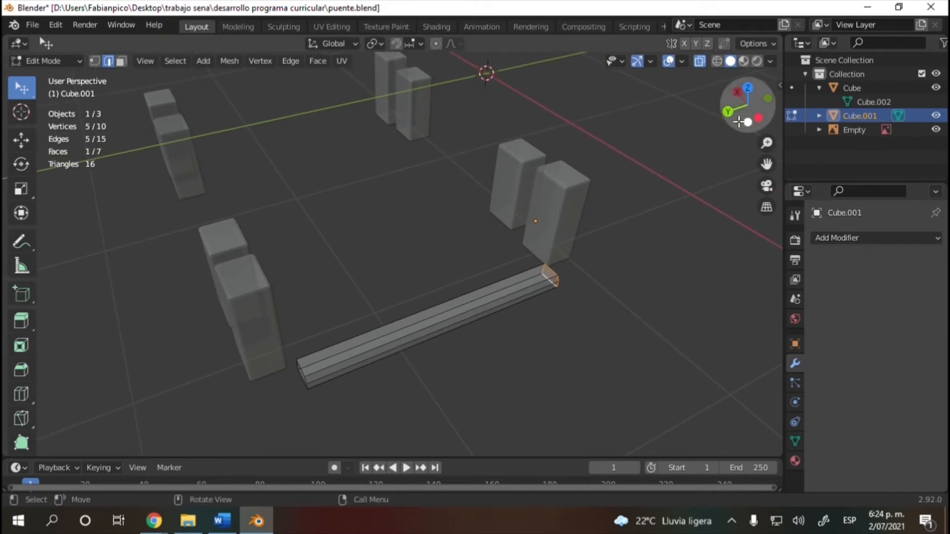
{"action": "left_click_drag", "start_coordinate": [746, 108], "coordinate": [598, 233]}
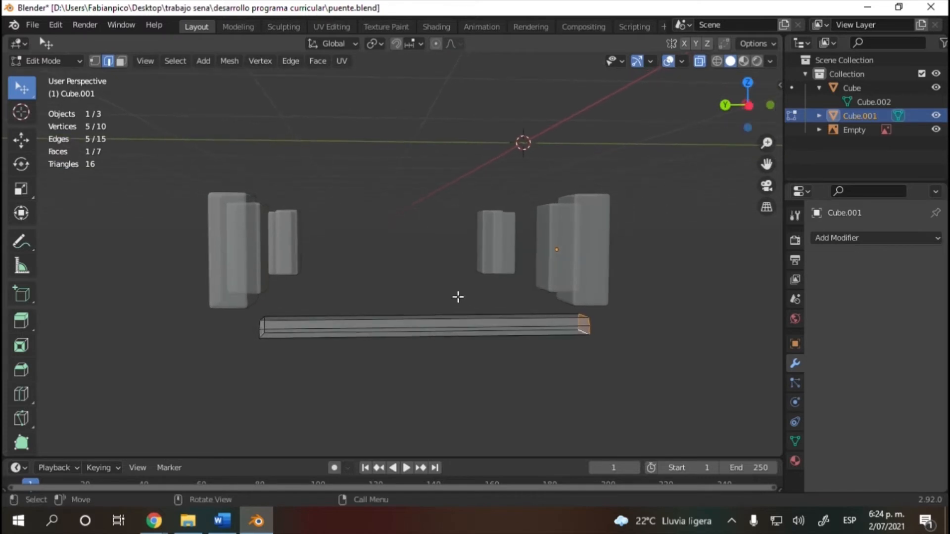
{"action": "left_click", "coordinate": [443, 258]}
{"action": "mouse_move", "coordinate": [257, 304]}
{"action": "right_mouse_down", "text": "ctrl"}
{"action": "mouse_move", "coordinate": [613, 331]}
{"action": "mouse_move", "coordinate": [233, 356]}
{"action": "mouse_move", "coordinate": [684, 284]}
{"action": "mouse_move", "coordinate": [492, 402]}
{"action": "right_mouse_up", "text": "ctrl"}
{"action": "mouse_move", "coordinate": [605, 297]}
{"action": "right_mouse_down", "text": "ctrl"}
{"action": "mouse_move", "coordinate": [301, 292]}
{"action": "mouse_move", "coordinate": [299, 399]}
{"action": "mouse_move", "coordinate": [690, 314]}
{"action": "right_mouse_up", "text": "ctrl"}
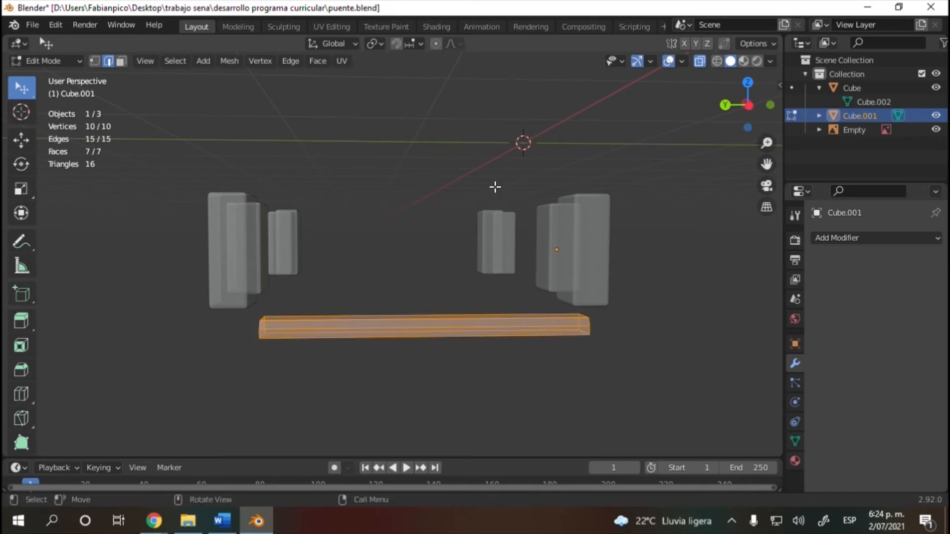
{"action": "key", "text": "g"}
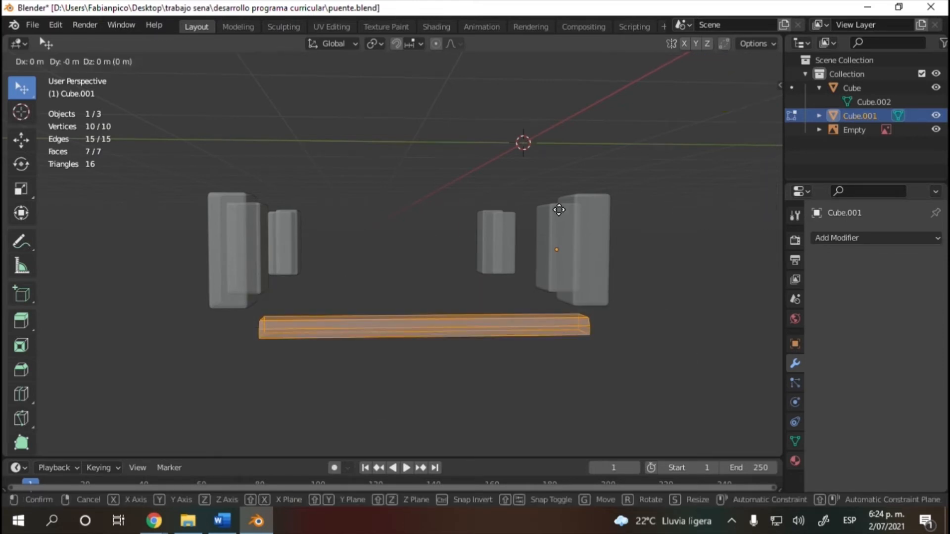
{"action": "key", "text": "y"}
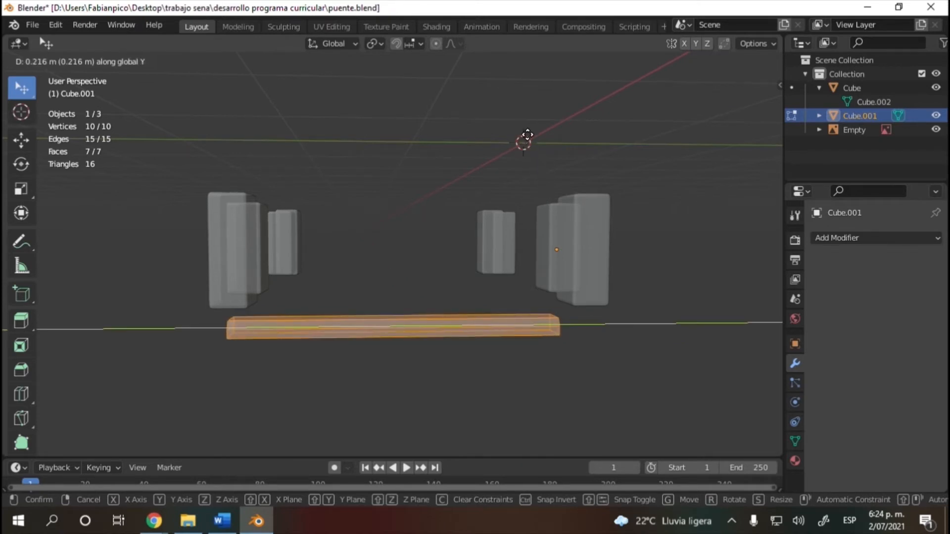
{"action": "key", "text": "z"}
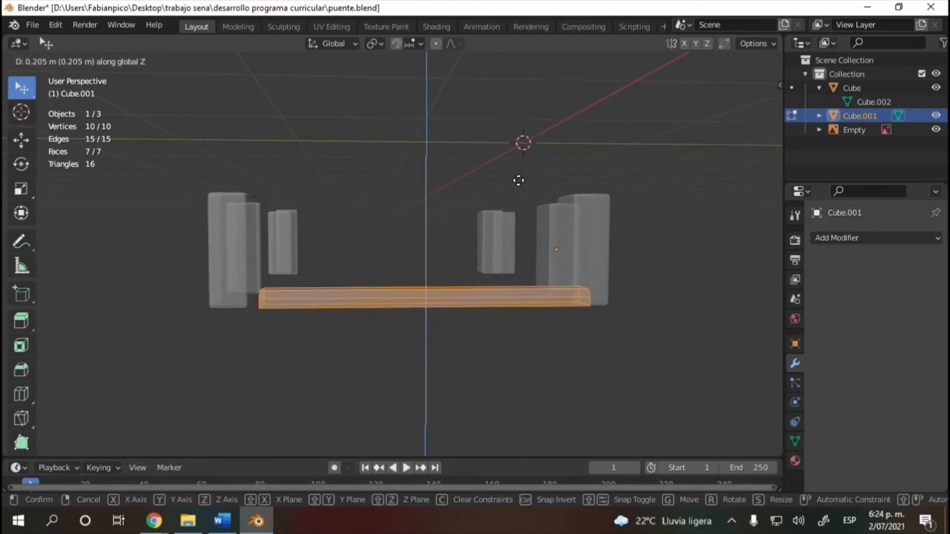
{"action": "left_click", "coordinate": [516, 180]}
- In front view, move the plank about 0.09 m along the X axis to align it with the first post's outer edge
{"action": "left_click_drag", "start_coordinate": [760, 105], "coordinate": [698, 134]}
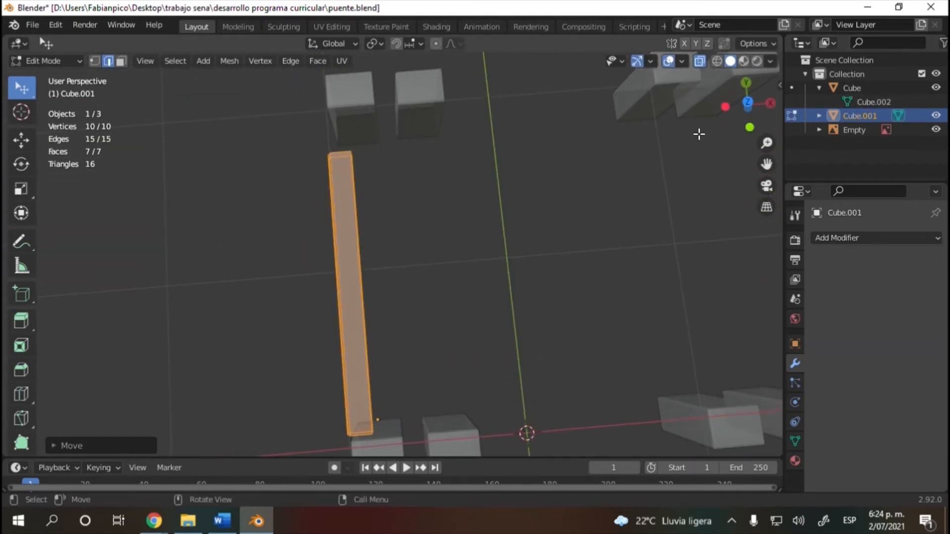
{"action": "key", "text": "KP_1"}
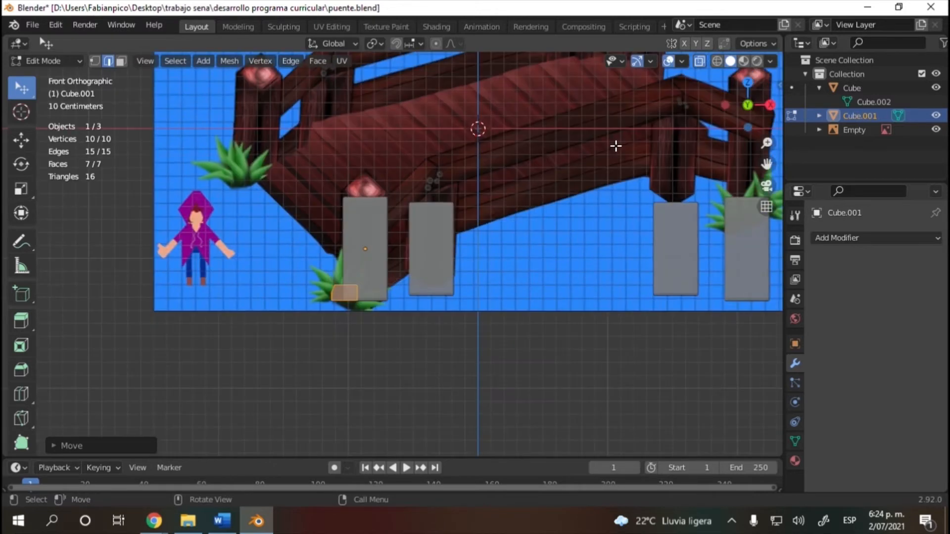
{"action": "key", "text": "g"}
{"action": "key", "text": "x"}
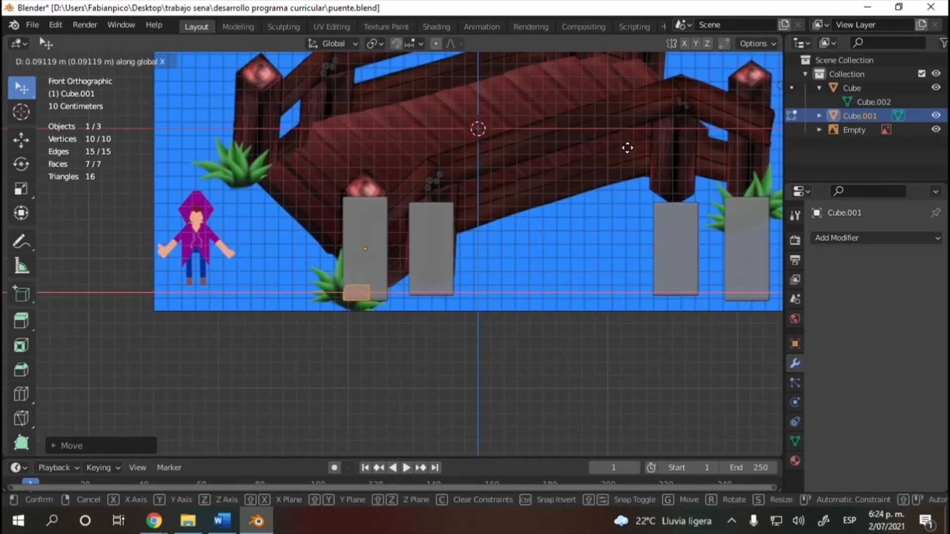
{"action": "left_click", "coordinate": [626, 148]}
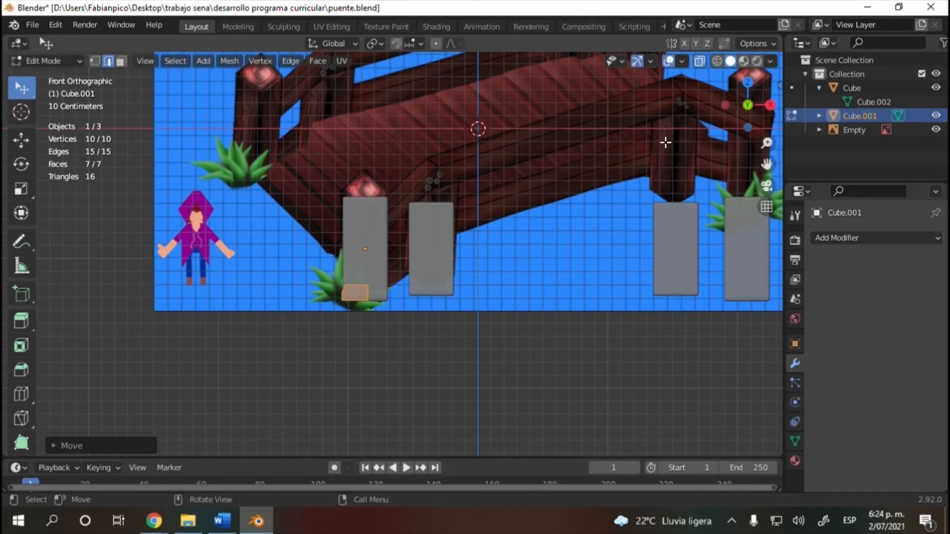
- In top view, move the plank about 0.097 m, mainly along Y, to fit it between the two rows of posts
{"action": "left_click_drag", "start_coordinate": [758, 127], "coordinate": [756, 102]}
{"action": "left_click", "coordinate": [750, 102]}
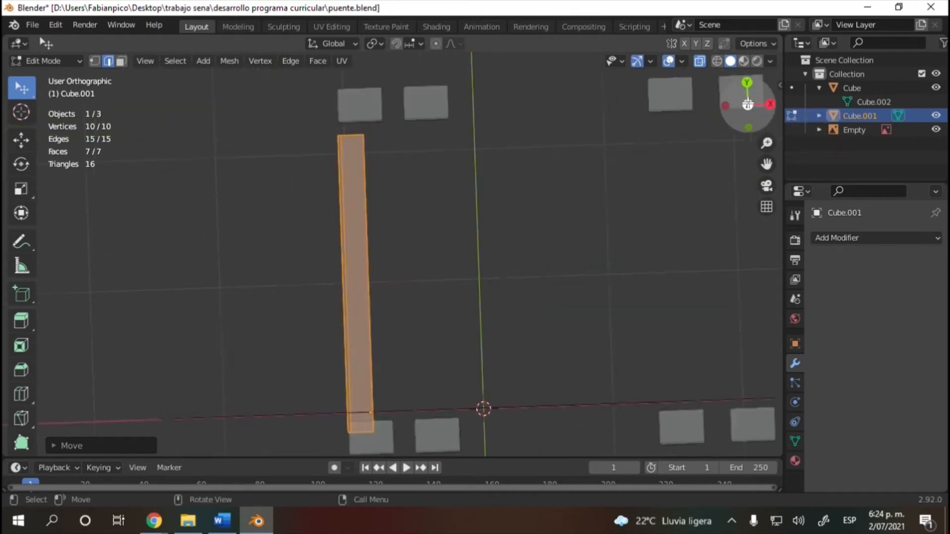
{"action": "key", "text": "g"}
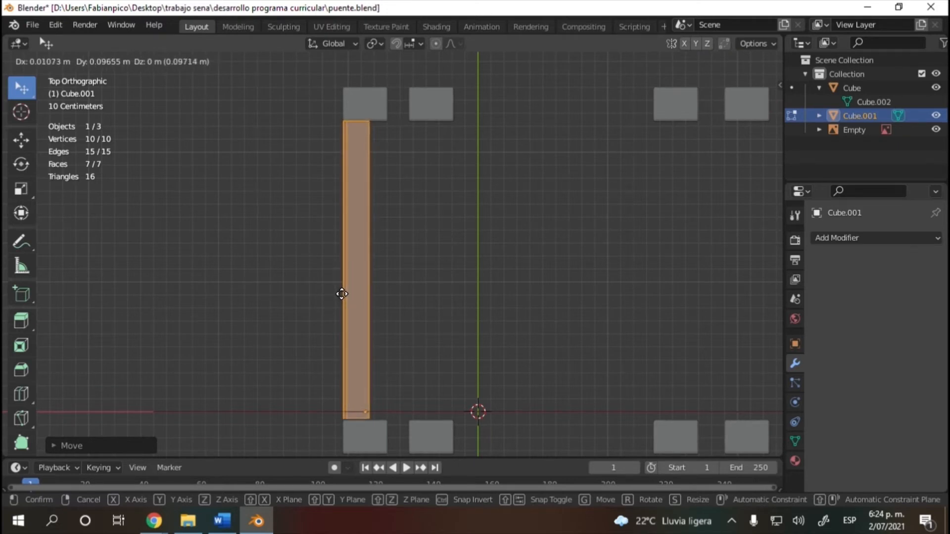
{"action": "left_click", "coordinate": [342, 293]}
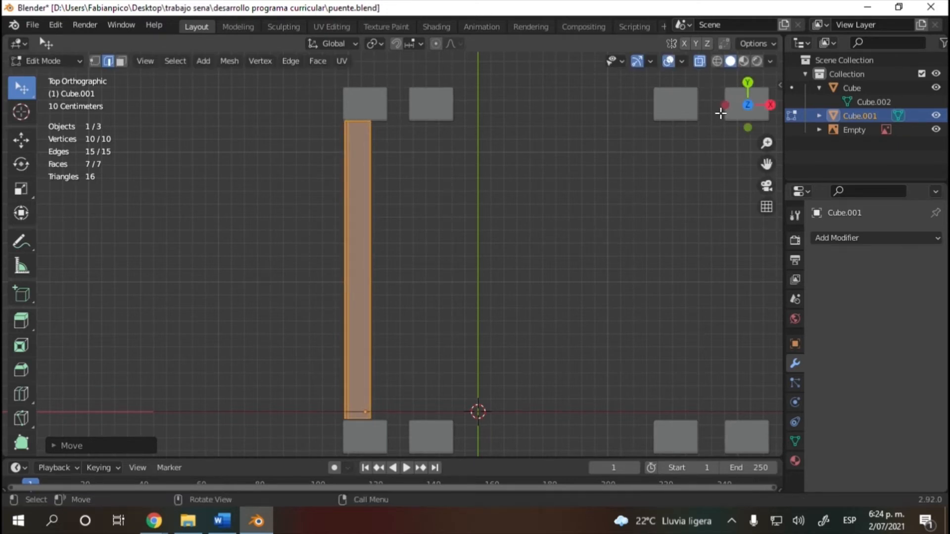
- Check the plank's fit in right view and add an Array modifier to the separated plank
{"action": "left_click", "coordinate": [770, 105]}
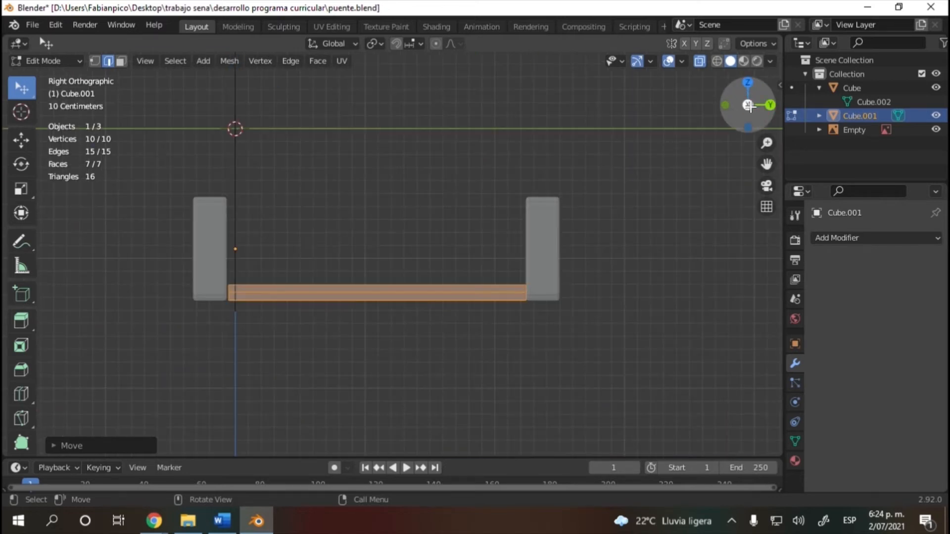
{"action": "left_click", "coordinate": [841, 242]}
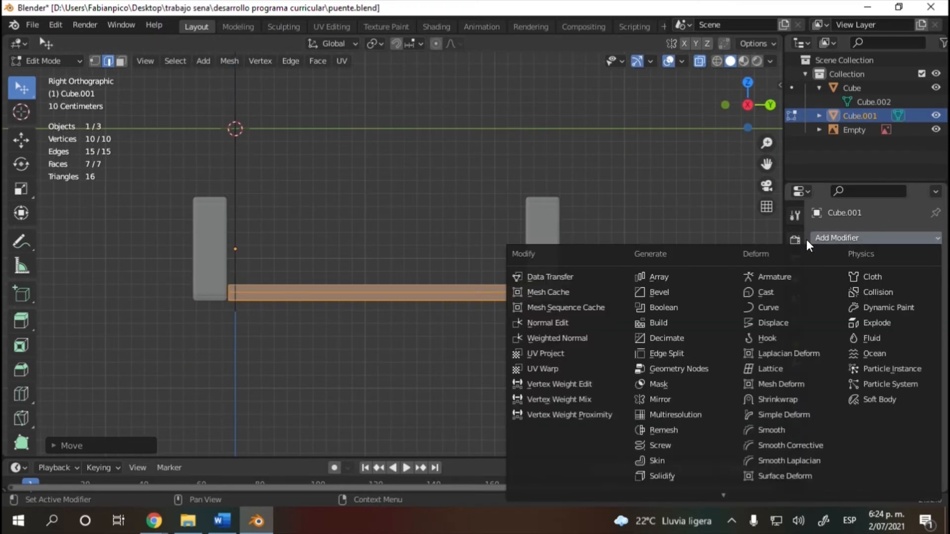
{"action": "left_click", "coordinate": [663, 275]}
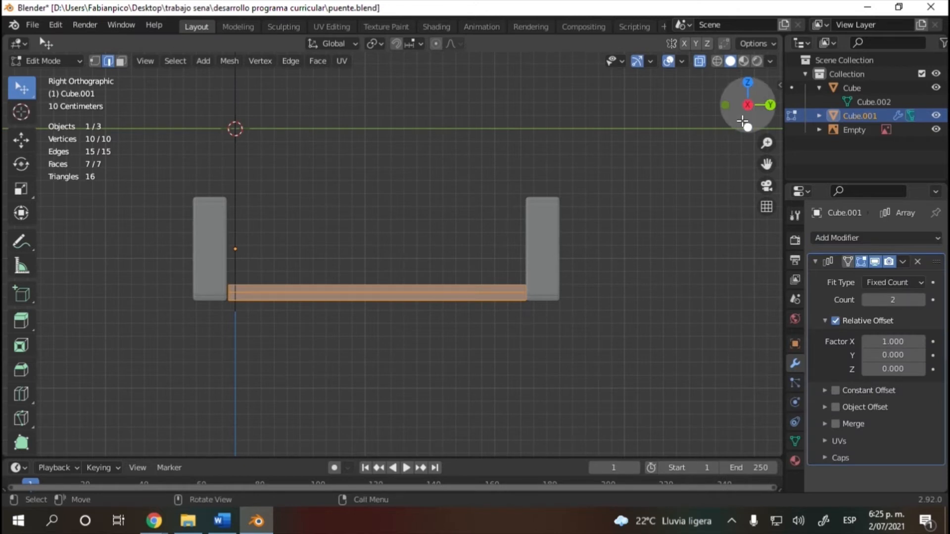
{"action": "mouse_move", "coordinate": [748, 101]}
{"action": "left_mouse_down"}
{"action": "mouse_move", "coordinate": [733, 121]}
{"action": "mouse_move", "coordinate": [685, 121]}
{"action": "mouse_move", "coordinate": [695, 131]}
{"action": "mouse_move", "coordinate": [799, 94]}
{"action": "mouse_move", "coordinate": [719, 126]}
{"action": "mouse_move", "coordinate": [692, 124]}
{"action": "mouse_move", "coordinate": [748, 107]}
{"action": "left_mouse_up"}
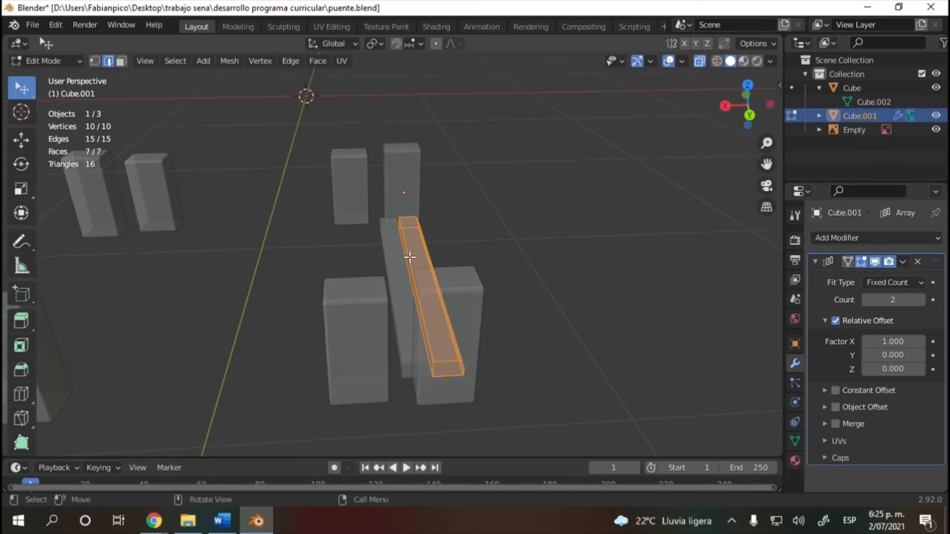
- Increase the Array modifier's count to 17 so the deck planks extend through the posts at the far end
{"action": "left_click", "coordinate": [921, 301]}
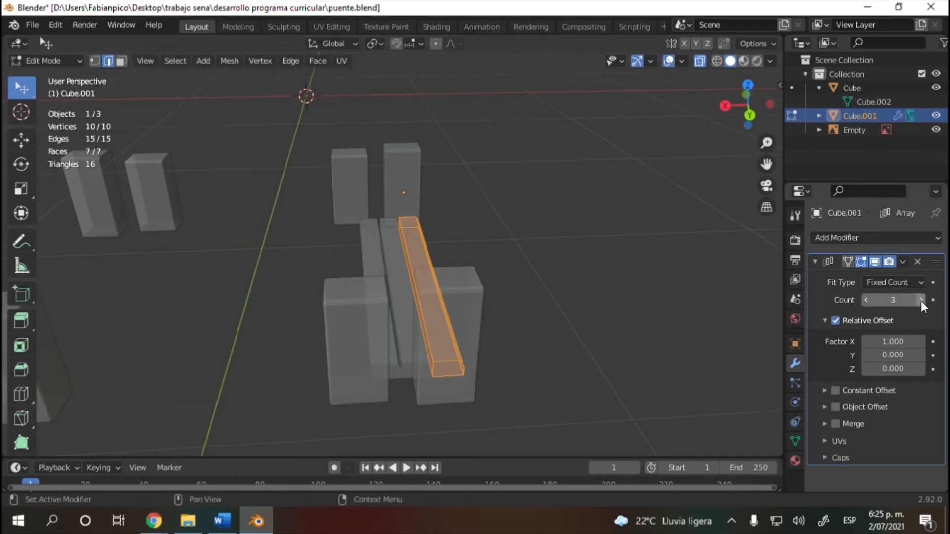
{"action": "left_click", "coordinate": [922, 301]}
{"action": "left_click", "coordinate": [922, 301]}
{"action": "left_click", "coordinate": [922, 301]}
{"action": "left_click", "coordinate": [921, 301]}
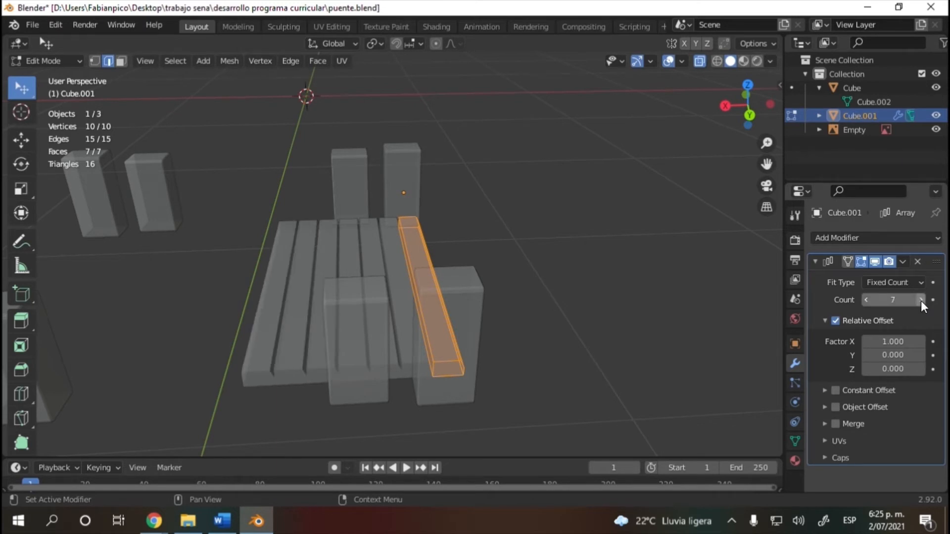
{"action": "left_click", "coordinate": [921, 301]}
{"action": "left_click", "coordinate": [921, 301]}
{"action": "left_click", "coordinate": [921, 300]}
{"action": "left_click", "coordinate": [922, 301]}
{"action": "left_click", "coordinate": [921, 300]}
{"action": "left_click", "coordinate": [922, 301]}
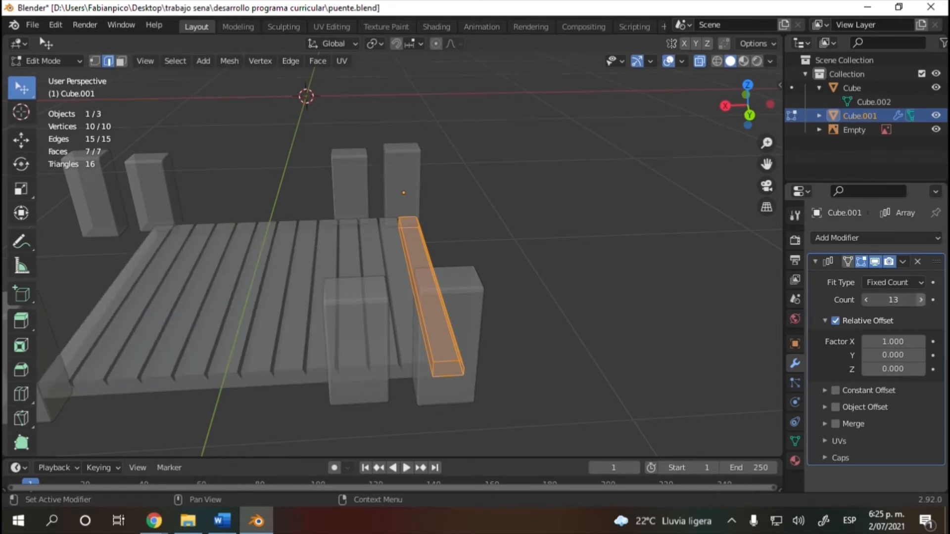
{"action": "left_click", "coordinate": [921, 300]}
{"action": "left_click", "coordinate": [922, 301]}
{"action": "left_click", "coordinate": [921, 301]}
{"action": "left_click_drag", "start_coordinate": [747, 102], "coordinate": [643, 190]}
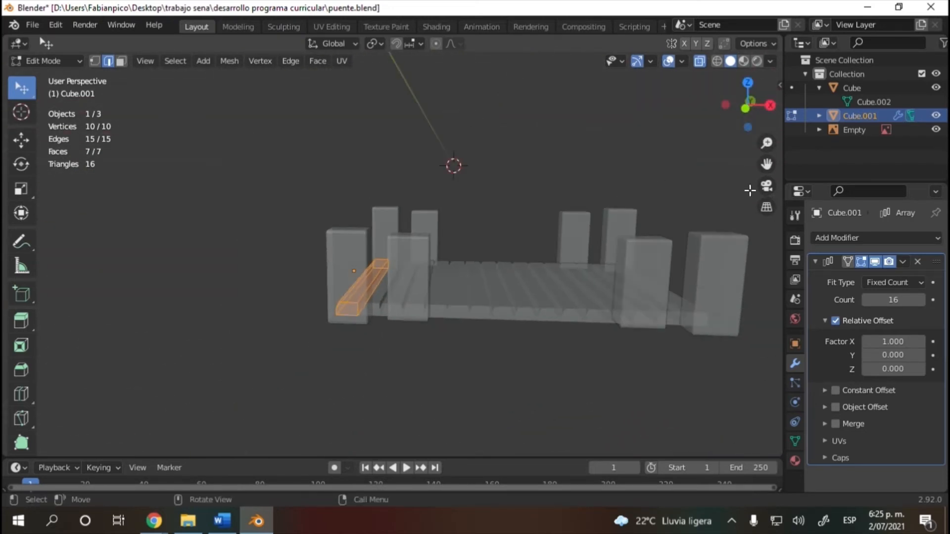
{"action": "mouse_move", "coordinate": [747, 105]}
{"action": "left_mouse_down"}
{"action": "mouse_move", "coordinate": [742, 95]}
{"action": "mouse_move", "coordinate": [751, 100]}
{"action": "mouse_move", "coordinate": [745, 116]}
{"action": "left_mouse_up"}
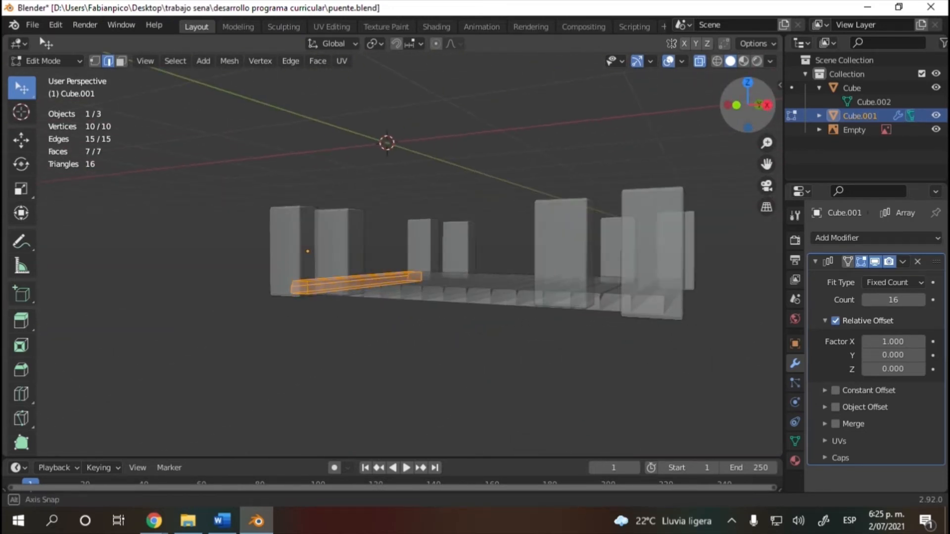
{"action": "left_click", "coordinate": [922, 300]}
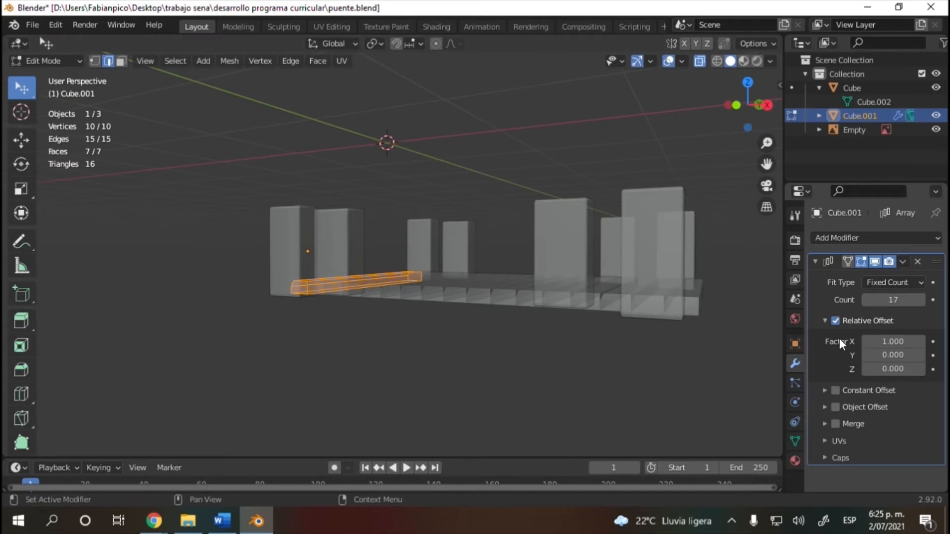
- Try to reposition the whole source plank freehand relative to the first pair of posts
{"action": "left_click_drag", "start_coordinate": [747, 107], "coordinate": [762, 118]}
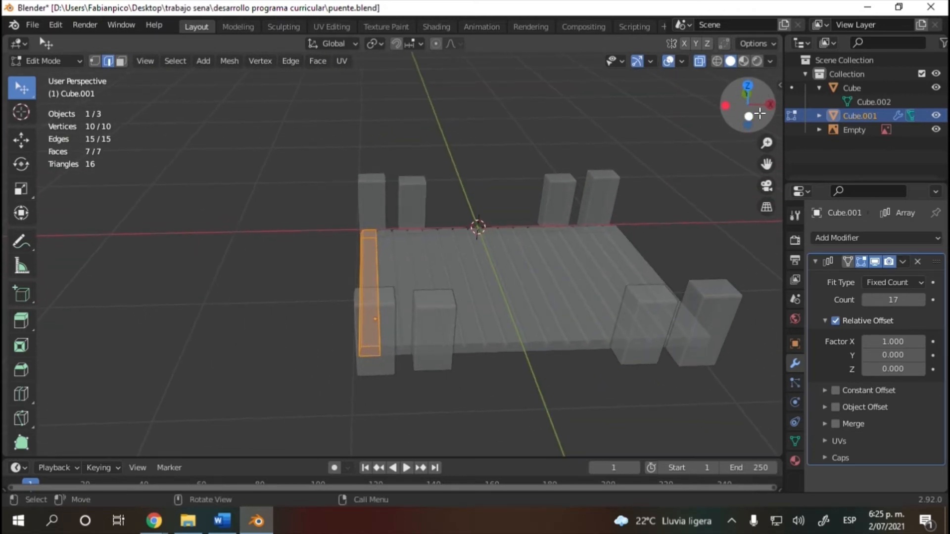
{"action": "key", "text": "g"}
{"action": "left_click", "coordinate": [395, 229]}
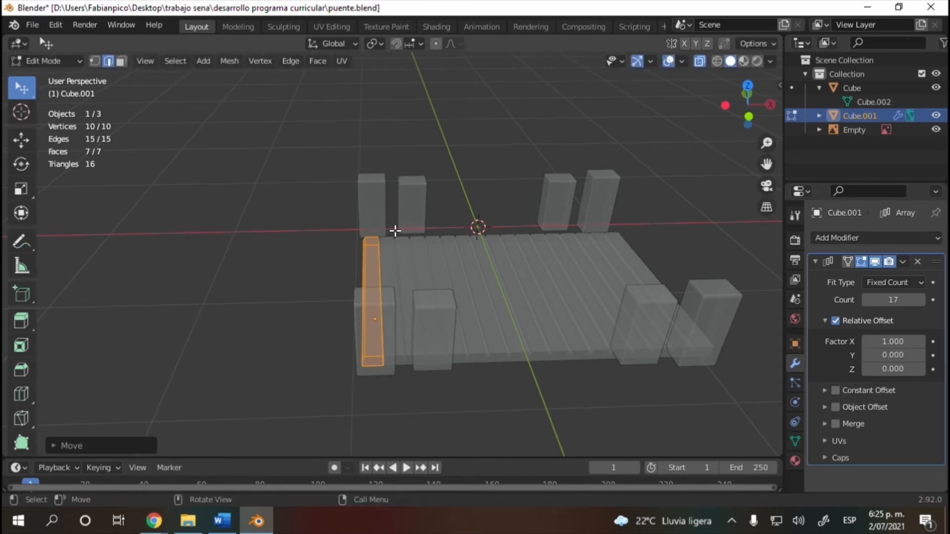
- Try a wider plank spacing with a relative offset X factor of 1.3, and undo the last plank move
{"action": "left_click", "coordinate": [903, 342]}
{"action": "type", "text": "0.8"}
{"action": "key", "text": "Return"}
{"action": "mouse_move", "coordinate": [893, 341]}
{"action": "left_mouse_down"}
{"action": "mouse_move", "coordinate": [882, 342]}
{"action": "mouse_move", "coordinate": [897, 340]}
{"action": "left_mouse_up"}
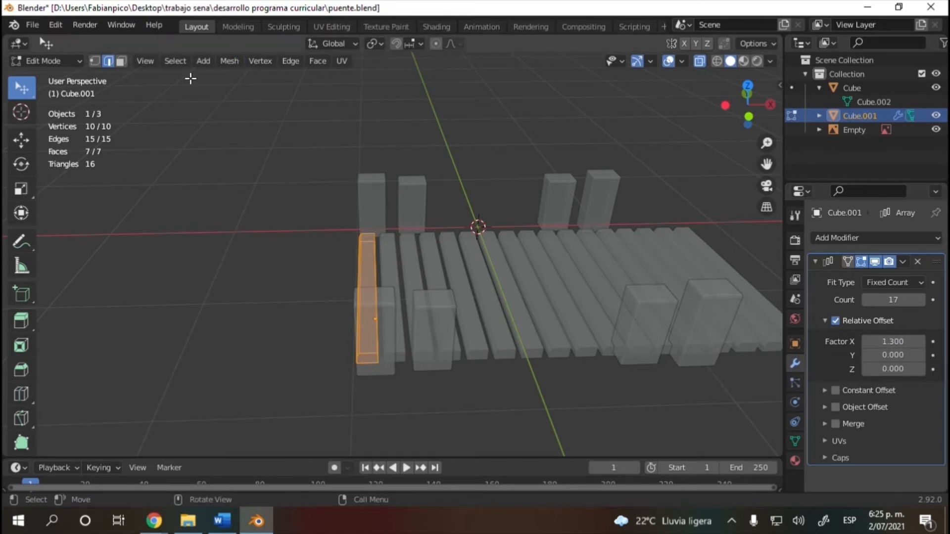
{"action": "left_click", "coordinate": [57, 25]}
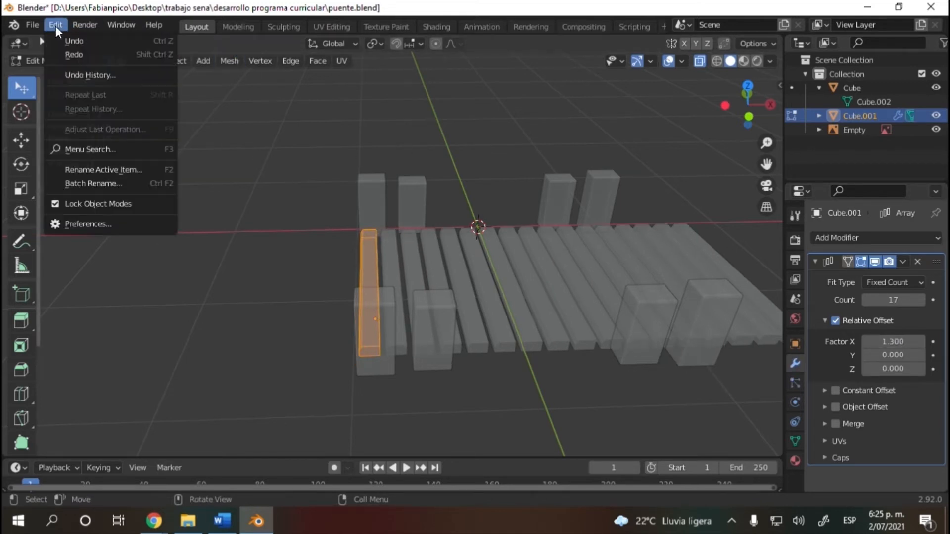
{"action": "left_click", "coordinate": [68, 53]}
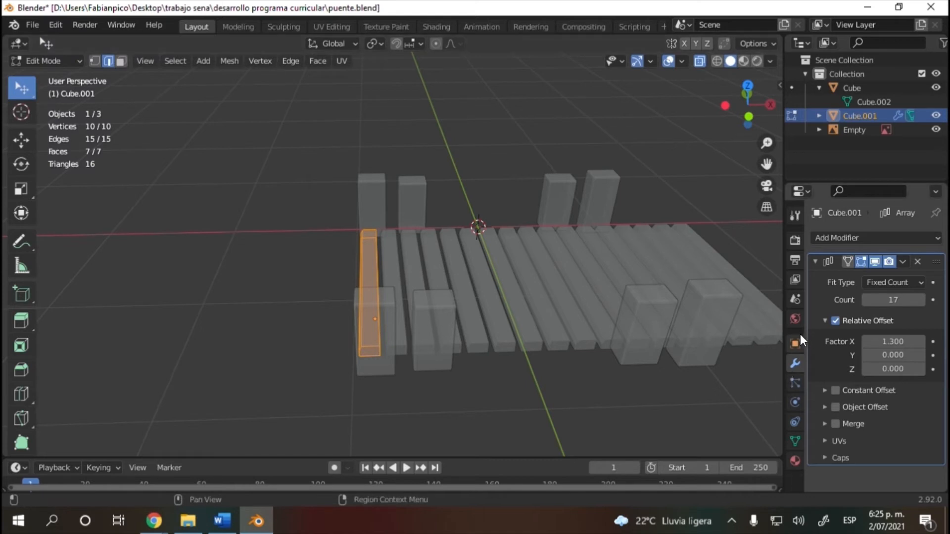
- Reduce the relative offset X factor to 0.9 for comparison and return it to 1.0
{"action": "left_click", "coordinate": [866, 342]}
{"action": "left_click", "coordinate": [866, 341]}
{"action": "left_click", "coordinate": [866, 342]}
{"action": "left_click", "coordinate": [866, 341]}
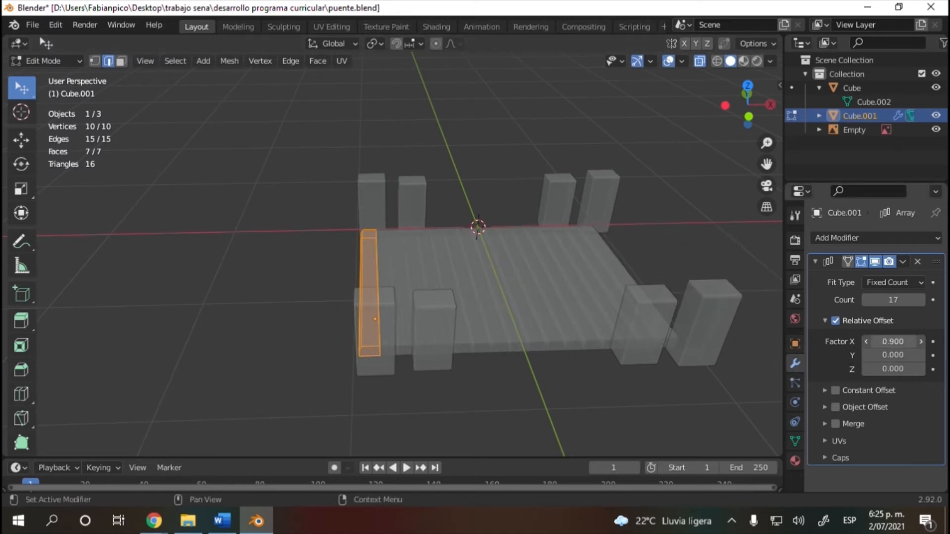
{"action": "left_click", "coordinate": [921, 341]}
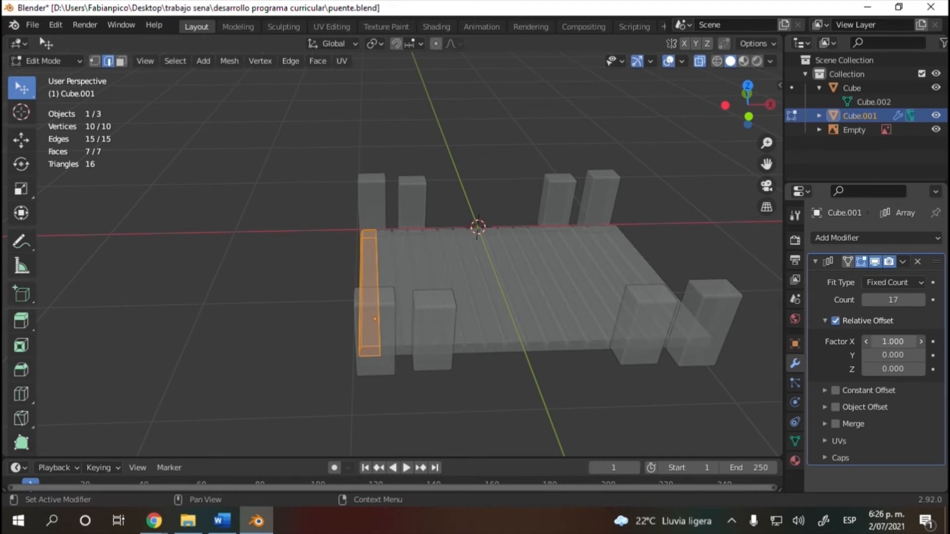
- Try a relative offset Y factor of -0.5 on the plank array and reset it to 0
{"action": "left_click_drag", "start_coordinate": [746, 105], "coordinate": [731, 137]}
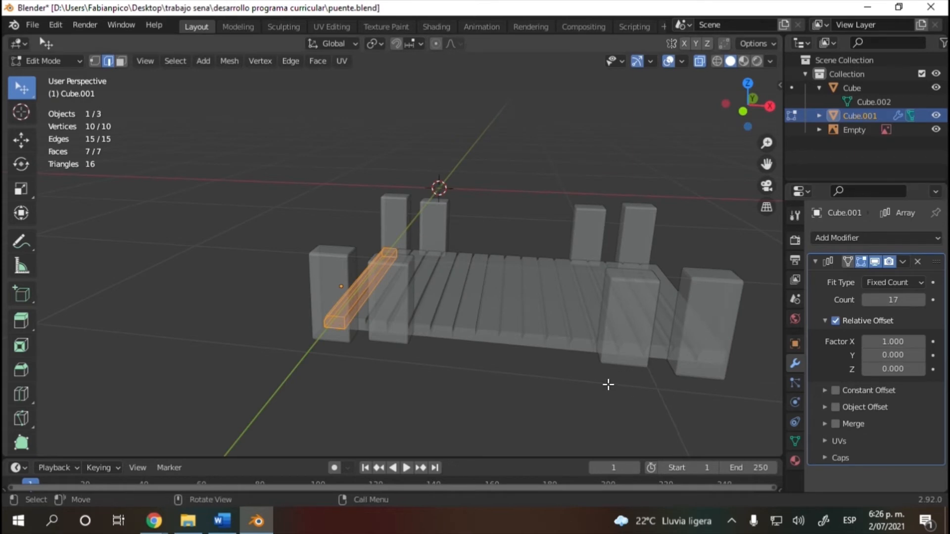
{"action": "scroll", "coordinate": [607, 384], "scroll_direction": "up", "scroll_amount": 1}
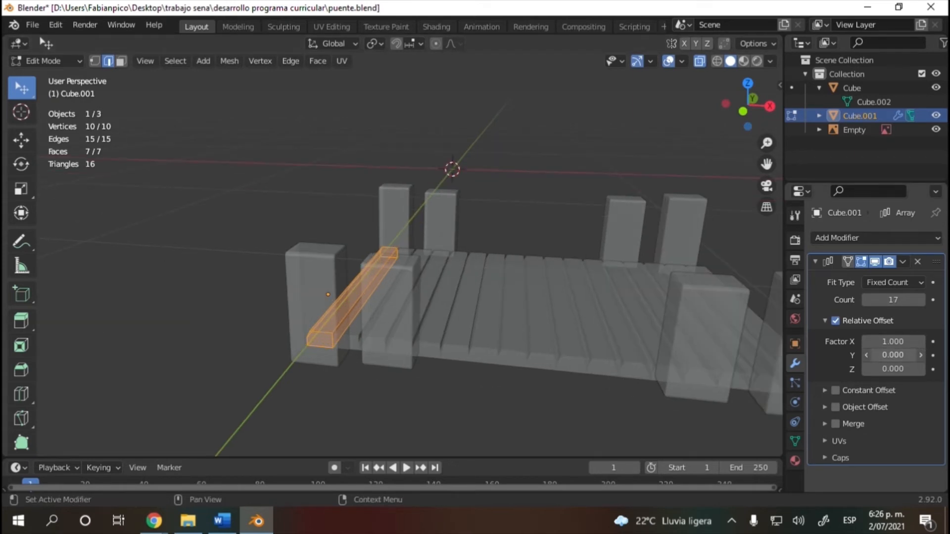
{"action": "mouse_move", "coordinate": [893, 355]}
{"action": "left_mouse_down"}
{"action": "mouse_move", "coordinate": [908, 355]}
{"action": "mouse_move", "coordinate": [876, 355]}
{"action": "mouse_move", "coordinate": [899, 355]}
{"action": "left_mouse_up"}
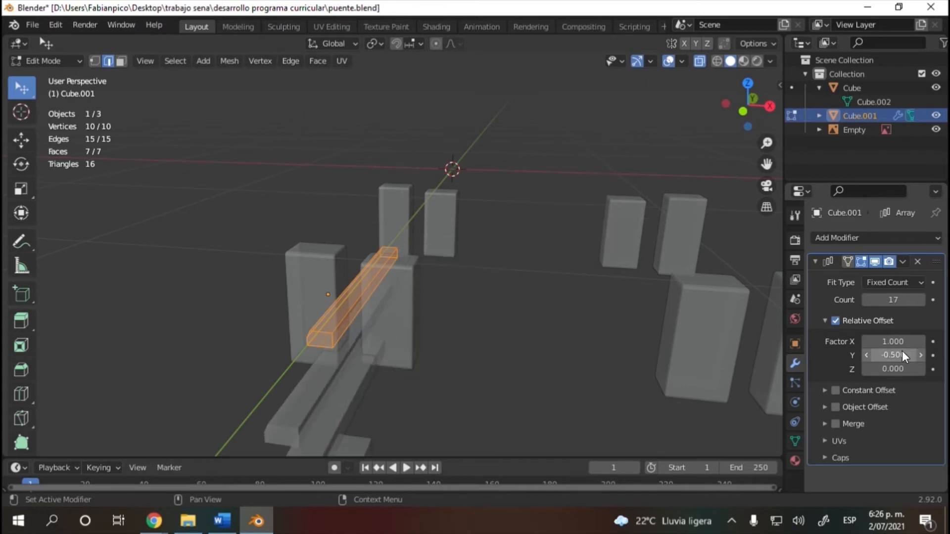
{"action": "double_click", "coordinate": [901, 355]}
{"action": "key", "text": "Return"}
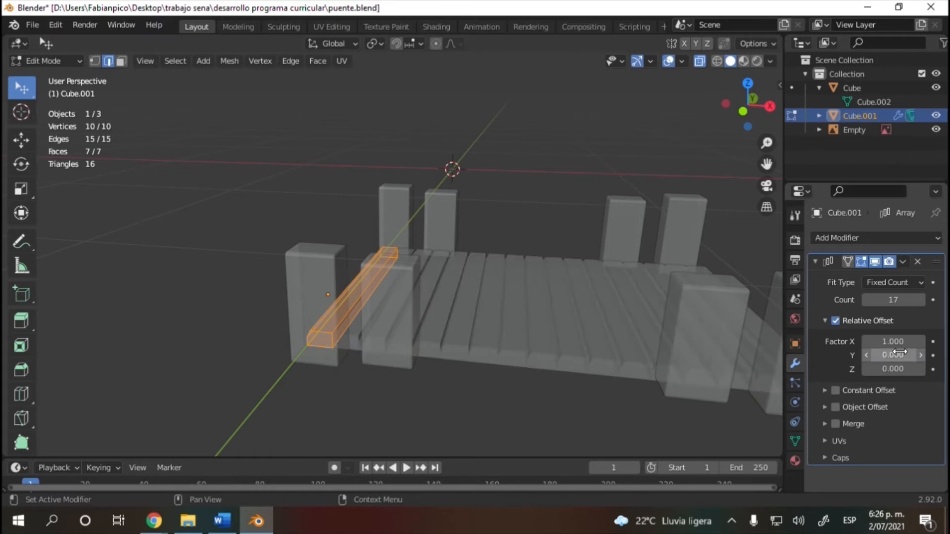
- Try a stair-like plank arrangement by raising the relative offset Z factor to 0.9
{"action": "double_click", "coordinate": [897, 369]}
{"action": "type", "text": "0.0"}
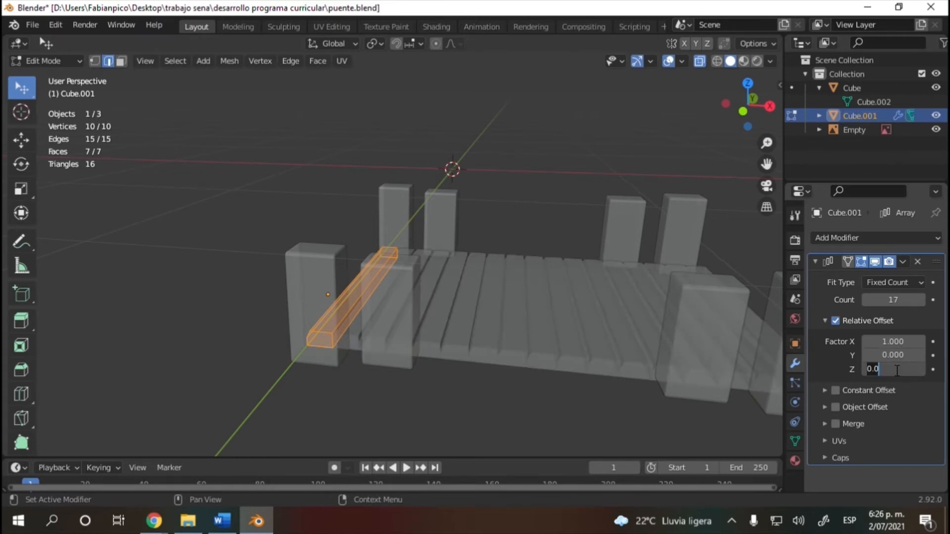
{"action": "key", "text": "Right"}
{"action": "left_click", "coordinate": [922, 369]}
{"action": "left_click", "coordinate": [922, 369]}
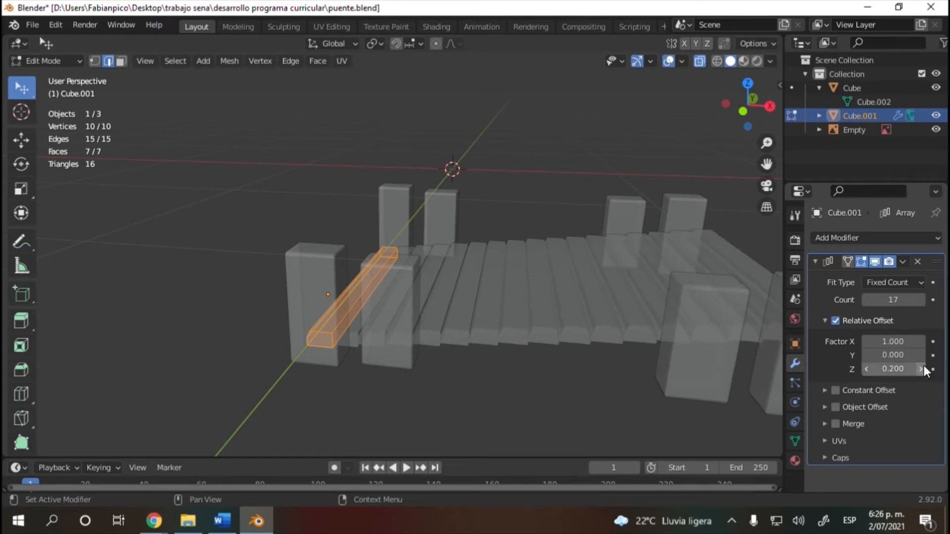
{"action": "left_click", "coordinate": [923, 370]}
{"action": "left_click", "coordinate": [922, 370]}
{"action": "left_click", "coordinate": [922, 369]}
{"action": "left_click", "coordinate": [922, 369]}
{"action": "left_click", "coordinate": [922, 369]}
{"action": "left_click", "coordinate": [922, 369]}
{"action": "left_click", "coordinate": [922, 369]}
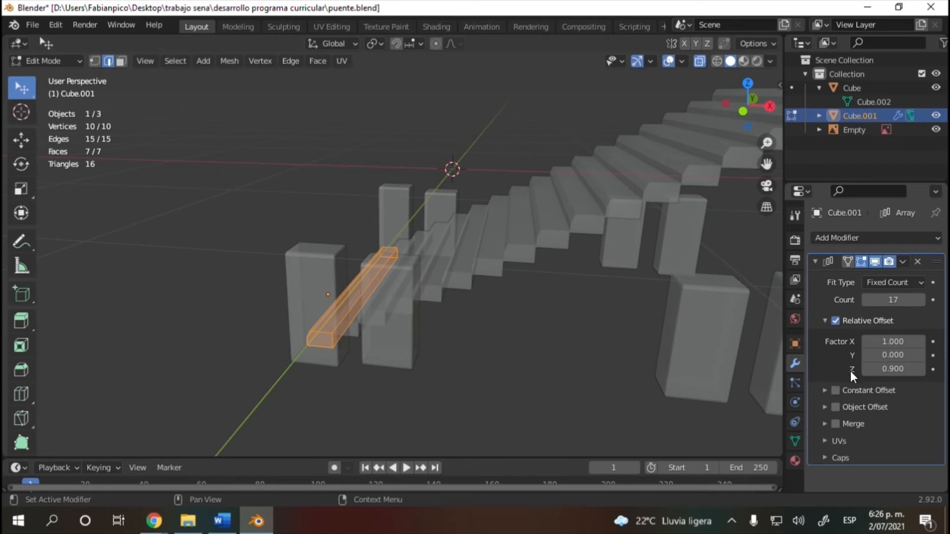
- Lower the relative offset Z factor gradually back to 0 to level the planks
{"action": "left_click", "coordinate": [872, 370]}
{"action": "left_click", "coordinate": [897, 369]}
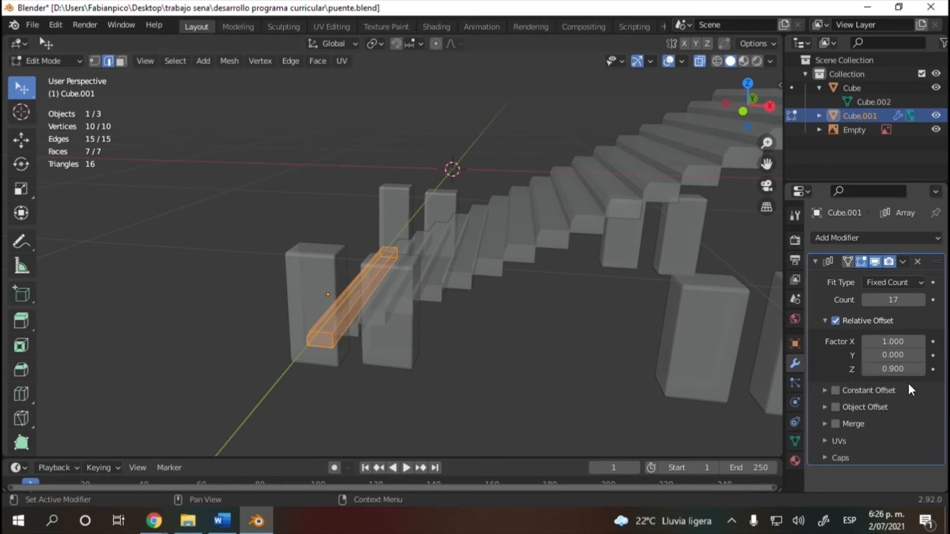
{"action": "left_click", "coordinate": [865, 369]}
{"action": "left_click", "coordinate": [865, 369]}
{"action": "left_click", "coordinate": [866, 369]}
{"action": "left_click", "coordinate": [865, 369]}
{"action": "left_click", "coordinate": [866, 369]}
{"action": "left_click", "coordinate": [866, 369]}
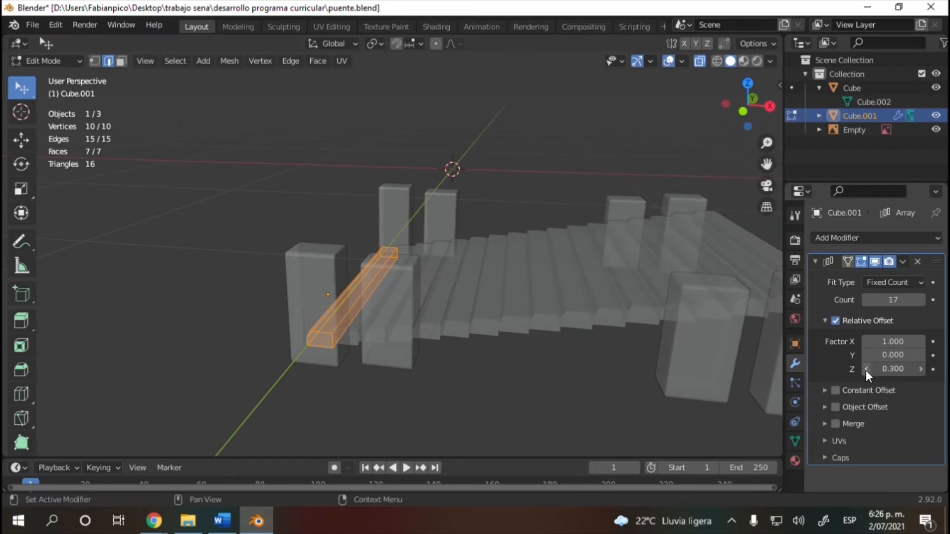
{"action": "left_click", "coordinate": [865, 369]}
{"action": "left_click", "coordinate": [866, 369]}
{"action": "left_click", "coordinate": [865, 370]}
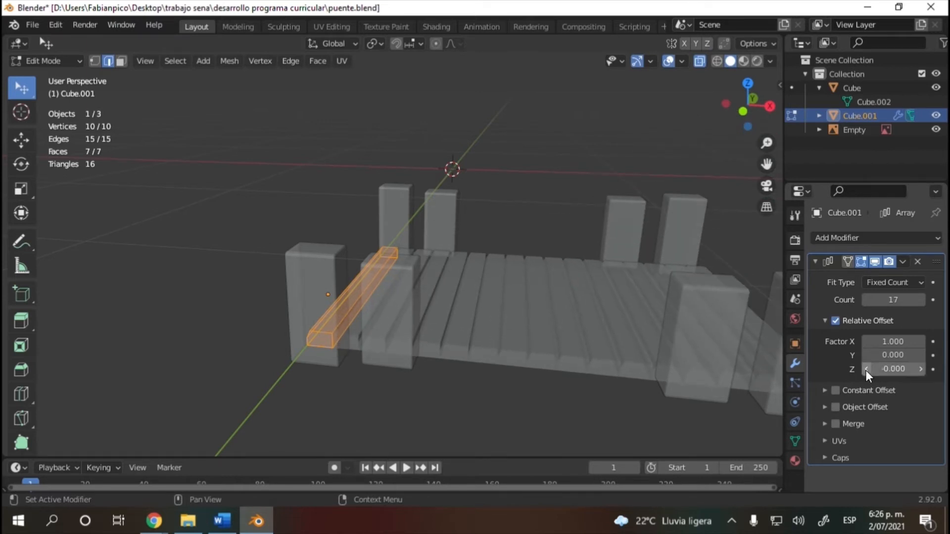
- Try a rising Z factor from 0.1 upward, and a descending plank arrangement with a relative offset Z factor of -0.5
{"action": "left_click", "coordinate": [922, 368]}
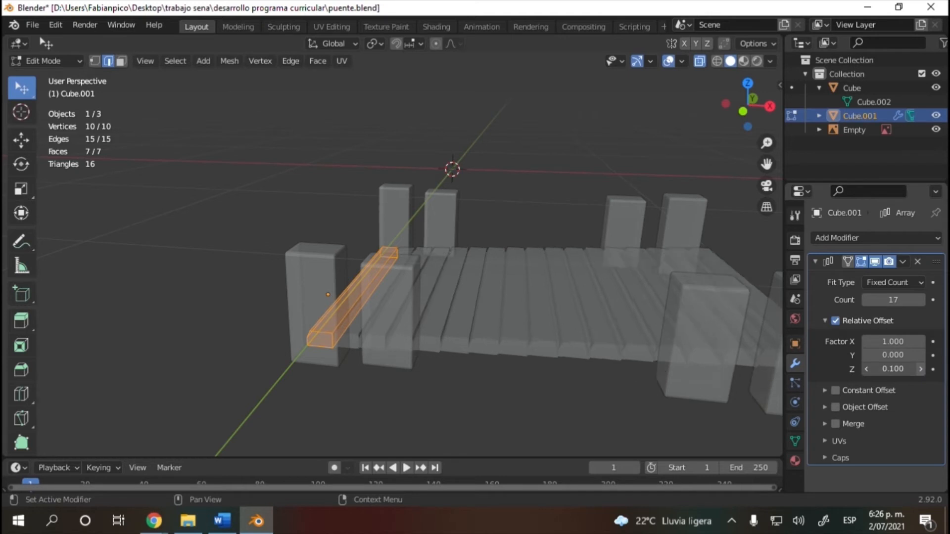
{"action": "left_click", "coordinate": [921, 368]}
{"action": "left_click", "coordinate": [922, 369]}
{"action": "left_click", "coordinate": [922, 369]}
{"action": "left_click", "coordinate": [922, 368]}
{"action": "left_click_drag", "start_coordinate": [921, 368], "coordinate": [914, 368]}
- Set the plank array's relative offset Z factor to 0
{"action": "left_click", "coordinate": [912, 369]}
{"action": "left_click", "coordinate": [912, 370]}
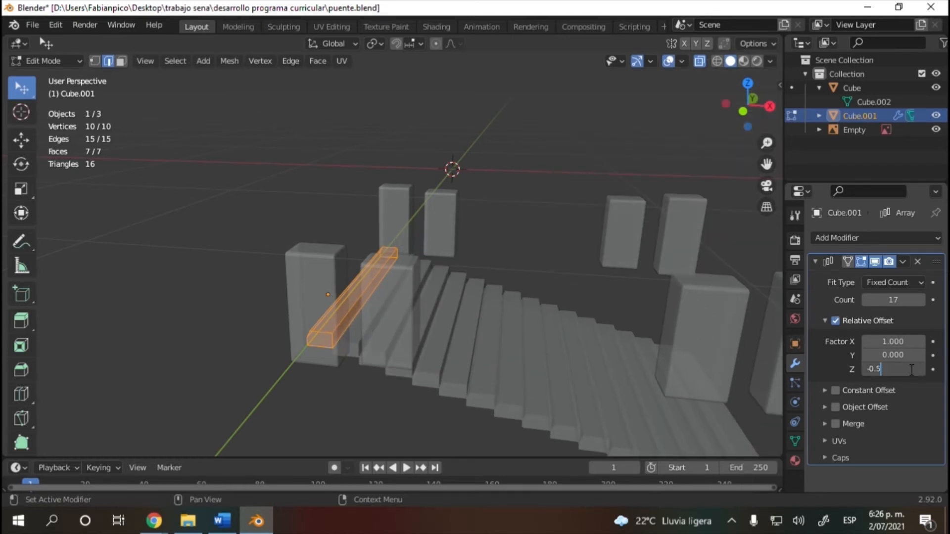
{"action": "left_click_drag", "start_coordinate": [909, 370], "coordinate": [871, 369]}
{"action": "type", "text": "0"}
{"action": "key", "text": "Return"}
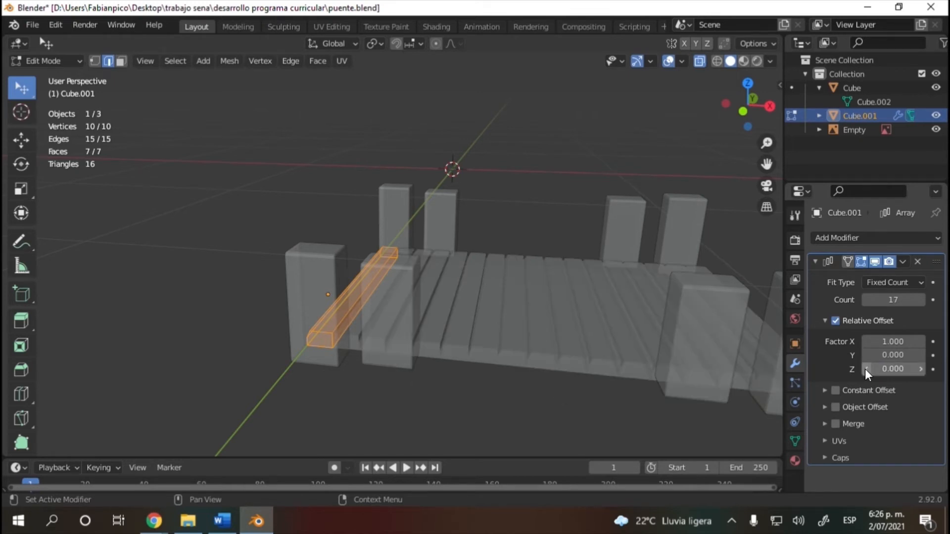
- Expand the array's Object Offset settings, enable the option briefly and disable it again
{"action": "left_click", "coordinate": [826, 407]}
{"action": "left_click", "coordinate": [836, 406]}
{"action": "left_click", "coordinate": [837, 408]}
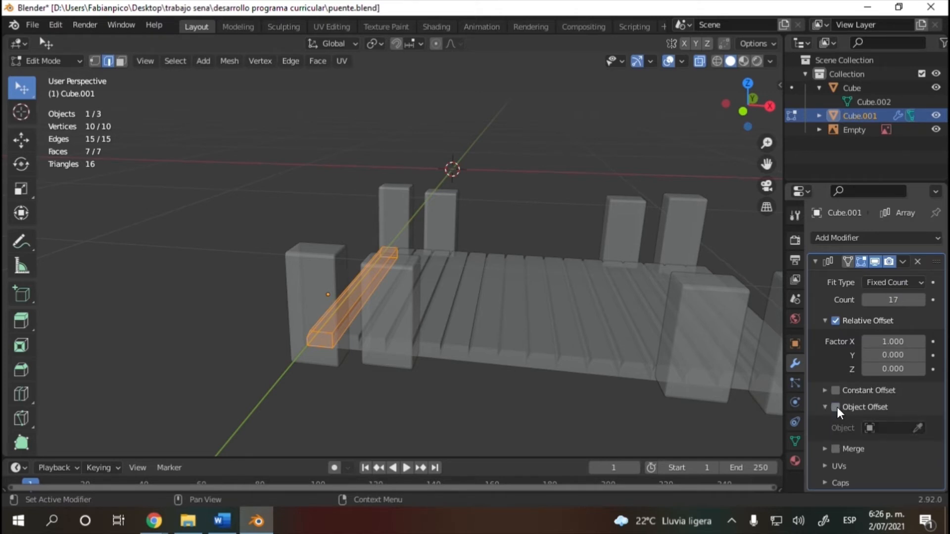
- Raise the arrayed plank of Cube.001 about 0.17 m along the global Z axis
{"action": "left_click", "coordinate": [826, 407]}
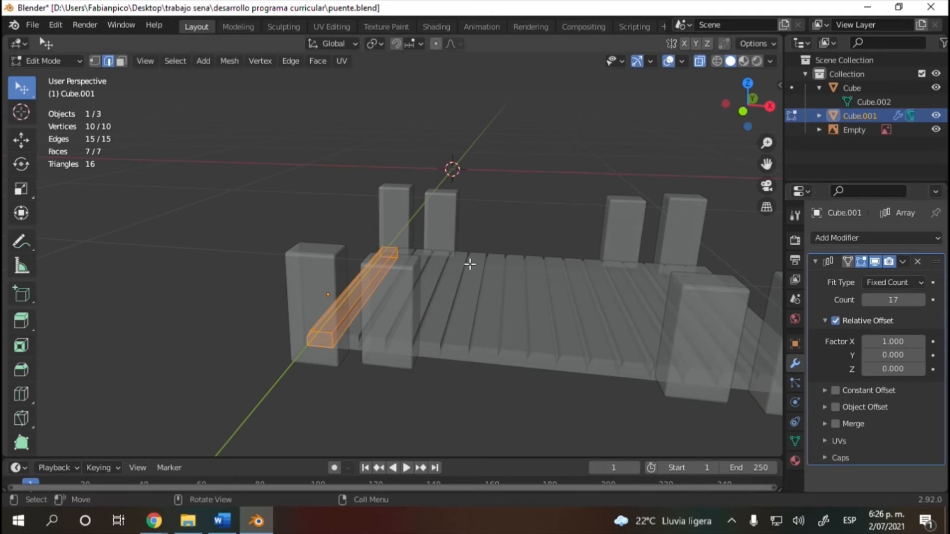
{"action": "mouse_move", "coordinate": [748, 101]}
{"action": "left_mouse_down"}
{"action": "mouse_move", "coordinate": [883, 99]}
{"action": "mouse_move", "coordinate": [730, 109]}
{"action": "mouse_move", "coordinate": [791, 103]}
{"action": "mouse_move", "coordinate": [758, 115]}
{"action": "left_mouse_up"}
{"action": "key", "text": "g"}
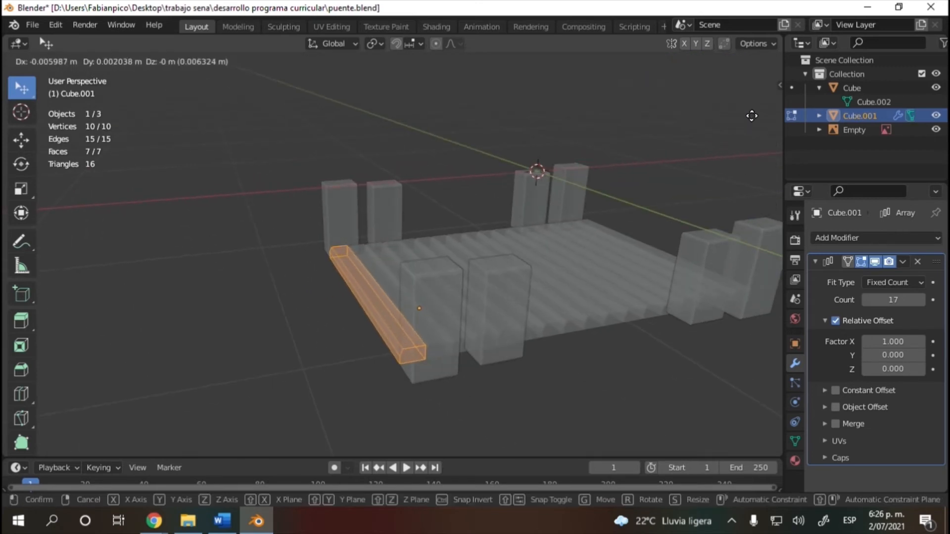
{"action": "key", "text": "y"}
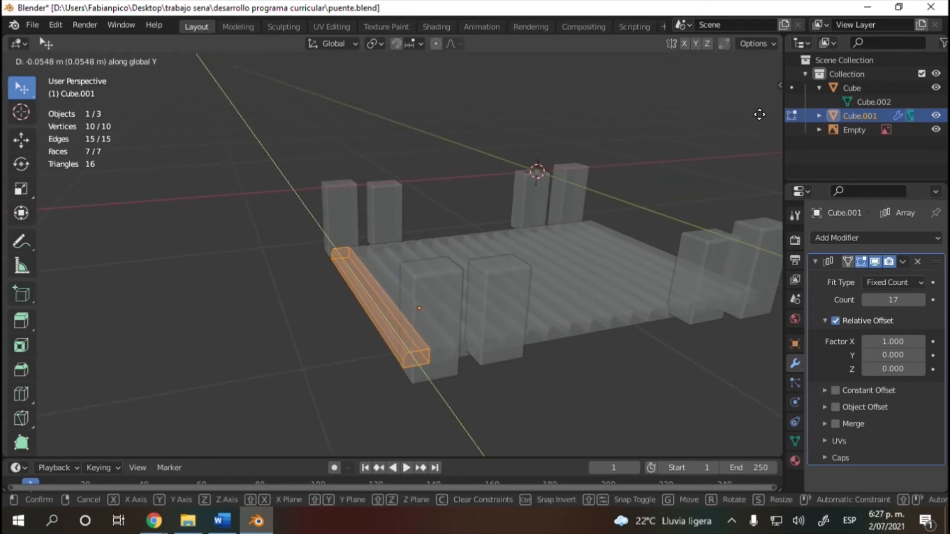
{"action": "key", "text": "z"}
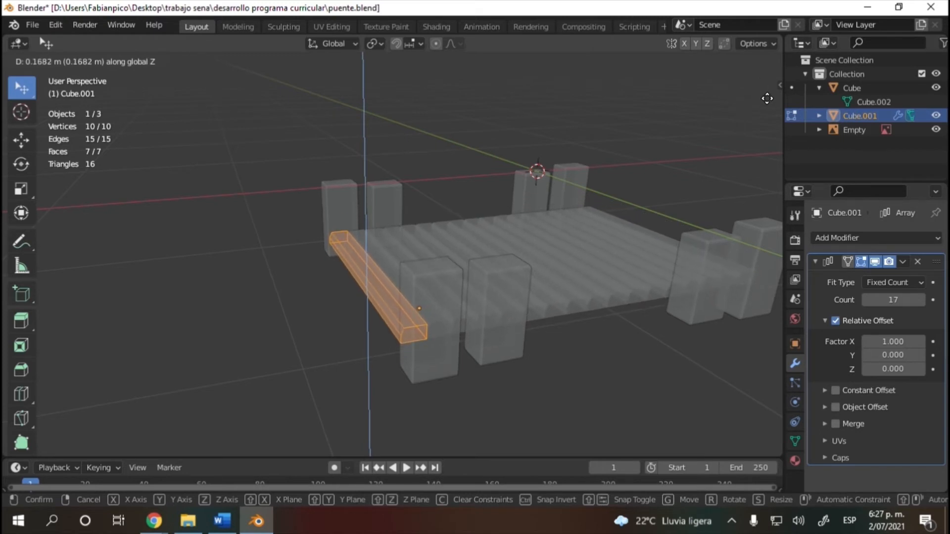
{"action": "left_click", "coordinate": [767, 98]}
- From the front view, raise the plank about 0.15 m more along global Z and set its array count to 15
{"action": "left_click", "coordinate": [766, 99]}
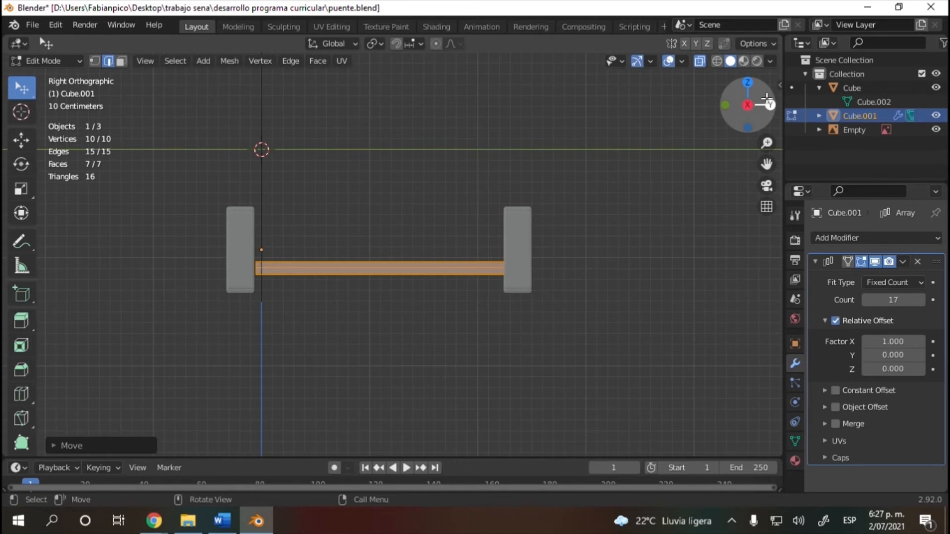
{"action": "left_click", "coordinate": [767, 98]}
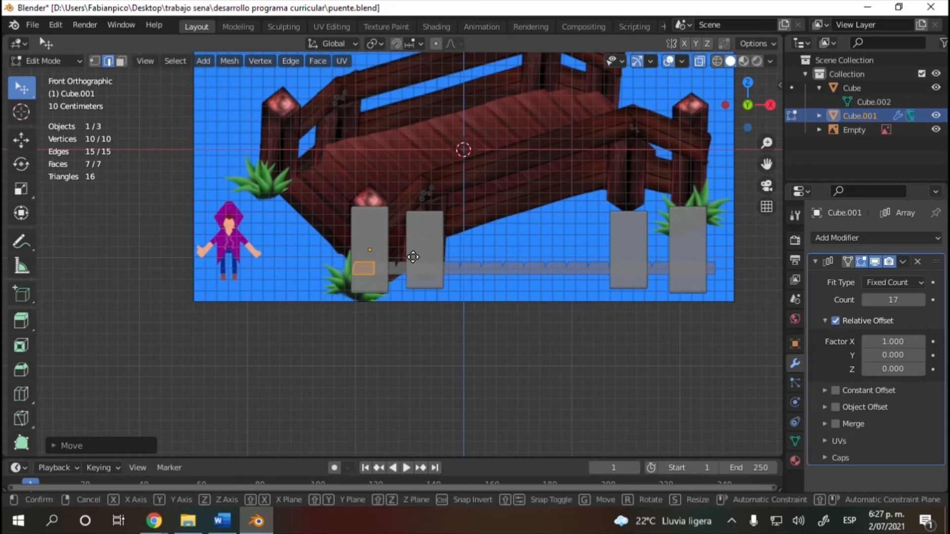
{"action": "key", "text": "g"}
{"action": "key", "text": "y"}
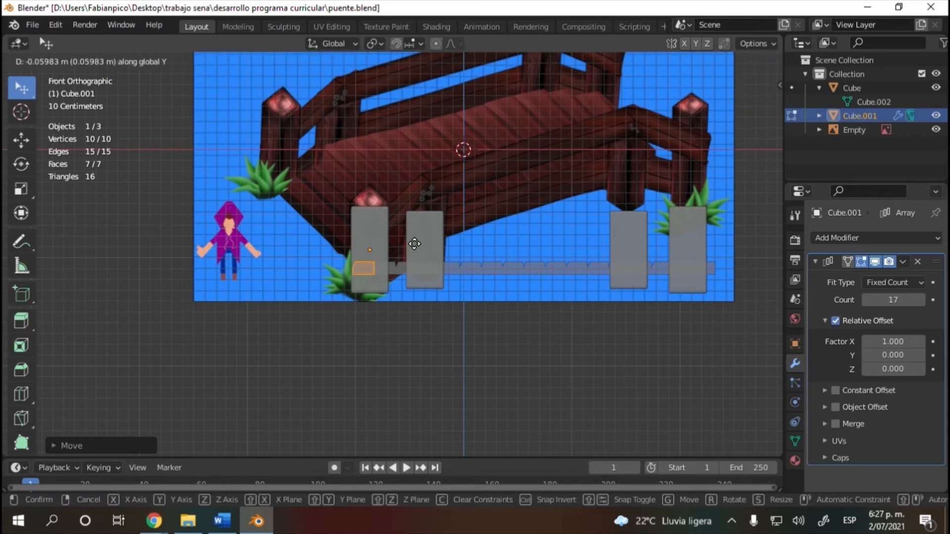
{"action": "key", "text": "z"}
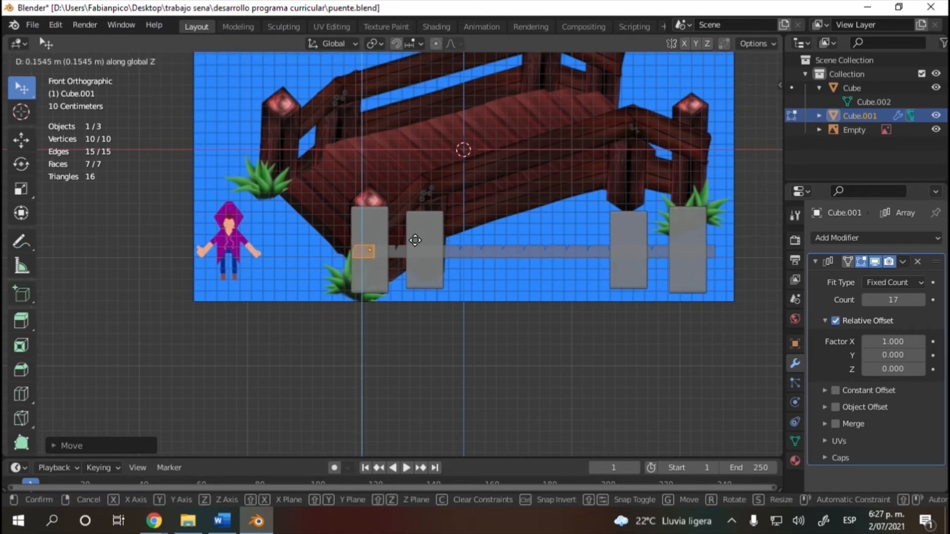
{"action": "left_click", "coordinate": [415, 240]}
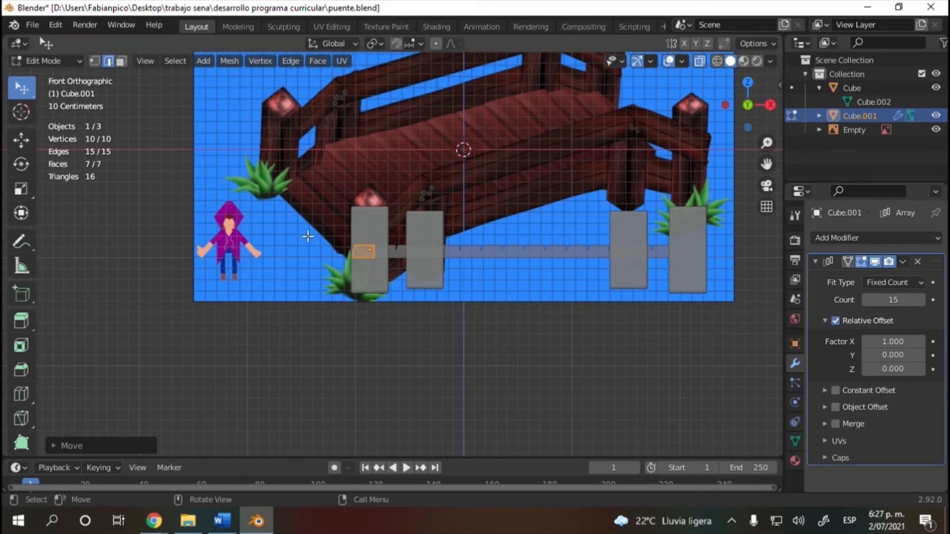
{"action": "left_click", "coordinate": [375, 346]}
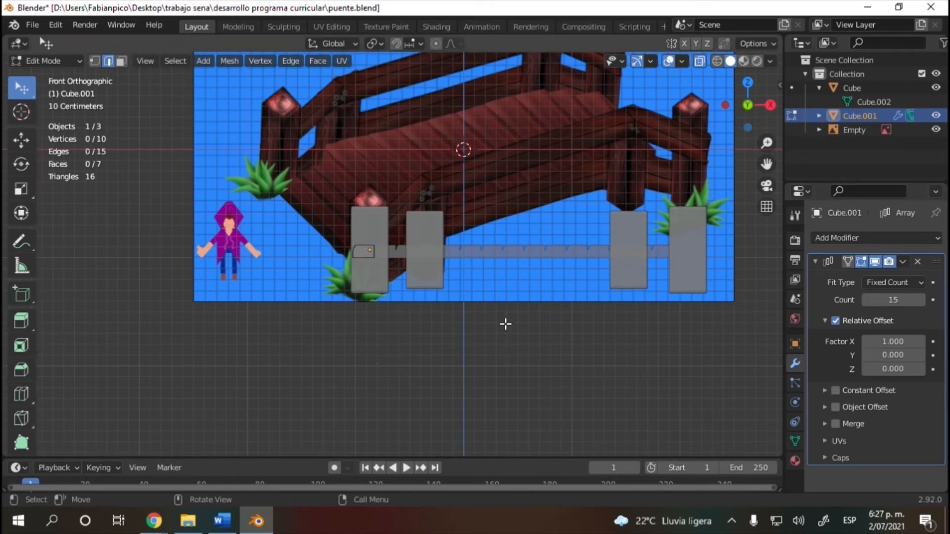
- Duplicate the whole plank within its mesh and place the copy just outside and below the original
{"action": "left_click_drag", "start_coordinate": [751, 119], "coordinate": [713, 150]}
{"action": "left_click", "coordinate": [370, 264]}
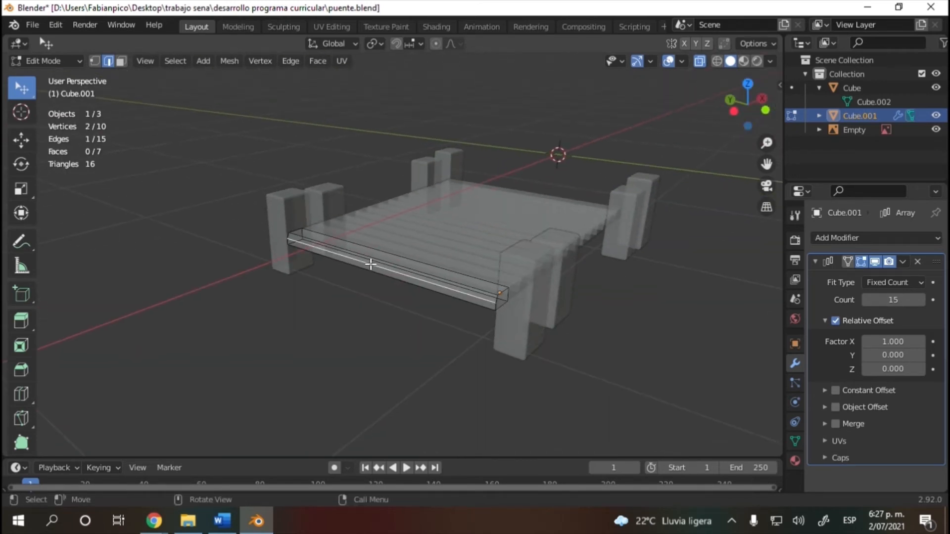
{"action": "mouse_move", "coordinate": [344, 313]}
{"action": "right_mouse_down", "text": "ctrl"}
{"action": "mouse_move", "coordinate": [403, 162]}
{"action": "mouse_move", "coordinate": [386, 332]}
{"action": "right_mouse_up", "text": "ctrl"}
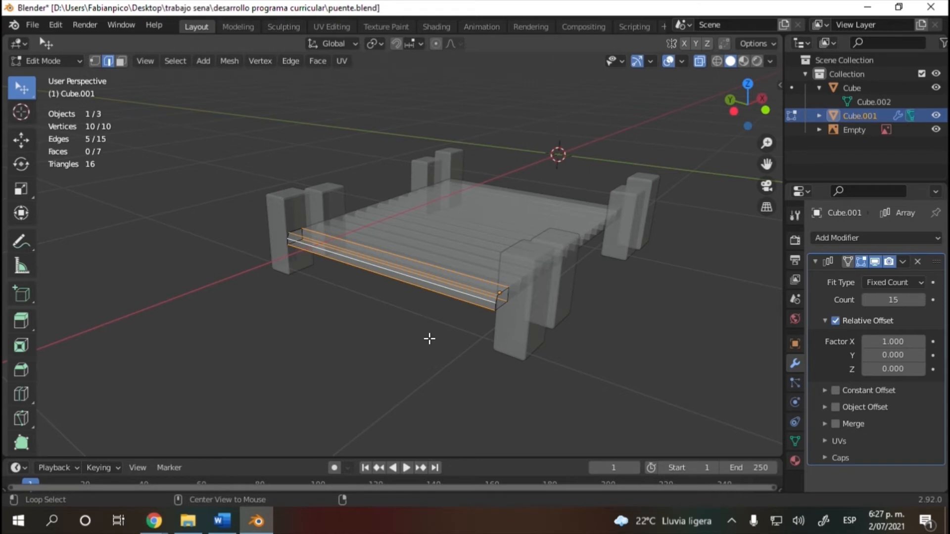
{"action": "mouse_move", "coordinate": [221, 213]}
{"action": "right_mouse_down", "text": "ctrl"}
{"action": "mouse_move", "coordinate": [521, 376]}
{"action": "mouse_move", "coordinate": [258, 248]}
{"action": "mouse_move", "coordinate": [297, 195]}
{"action": "right_mouse_up", "text": "ctrl"}
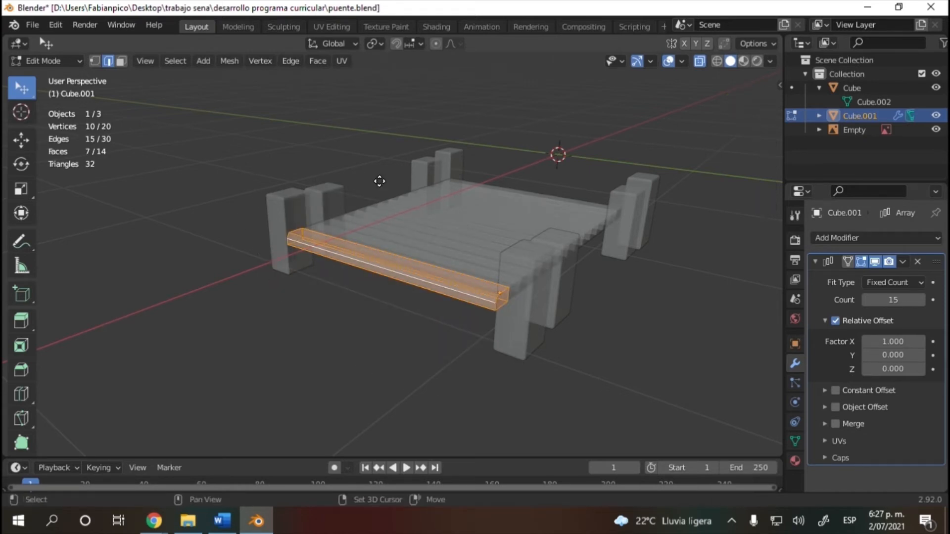
{"action": "key", "text": "shift+d"}
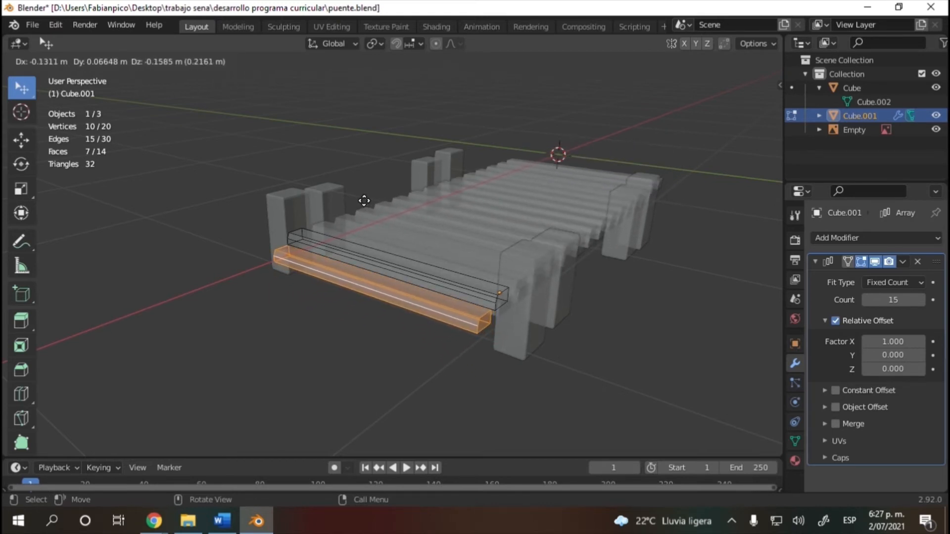
{"action": "left_click", "coordinate": [367, 202]}
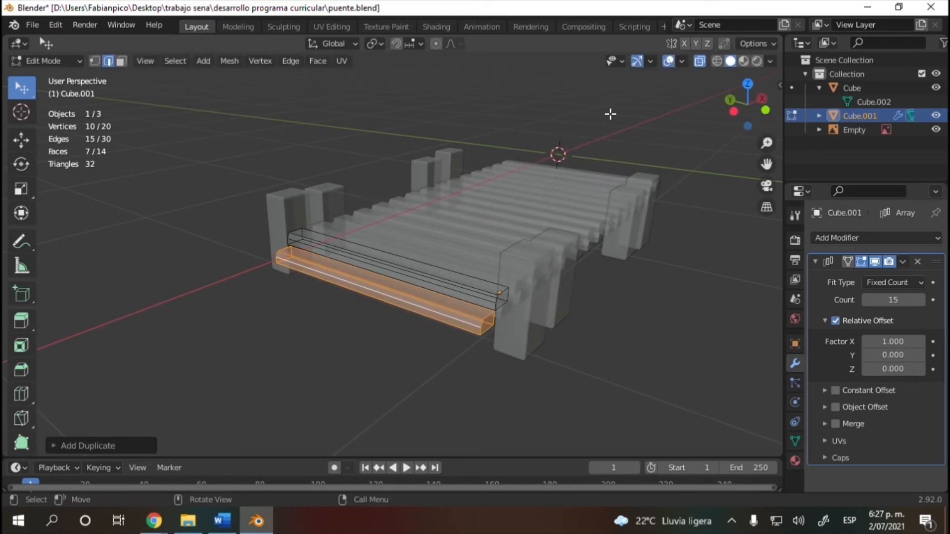
{"action": "left_click_drag", "start_coordinate": [742, 99], "coordinate": [753, 129]}
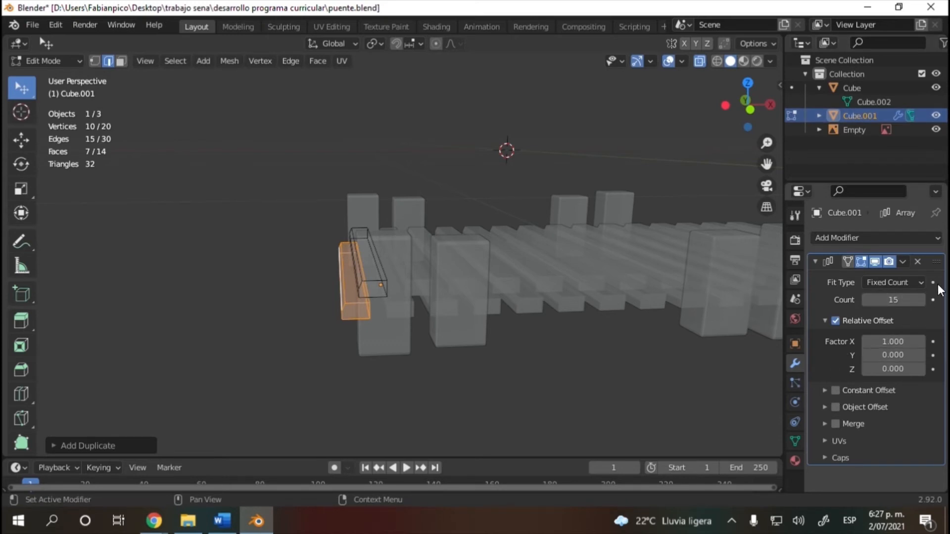
- Remove the Array modifier from Cube.001 so that only the single plank is left
{"action": "left_click", "coordinate": [918, 262]}
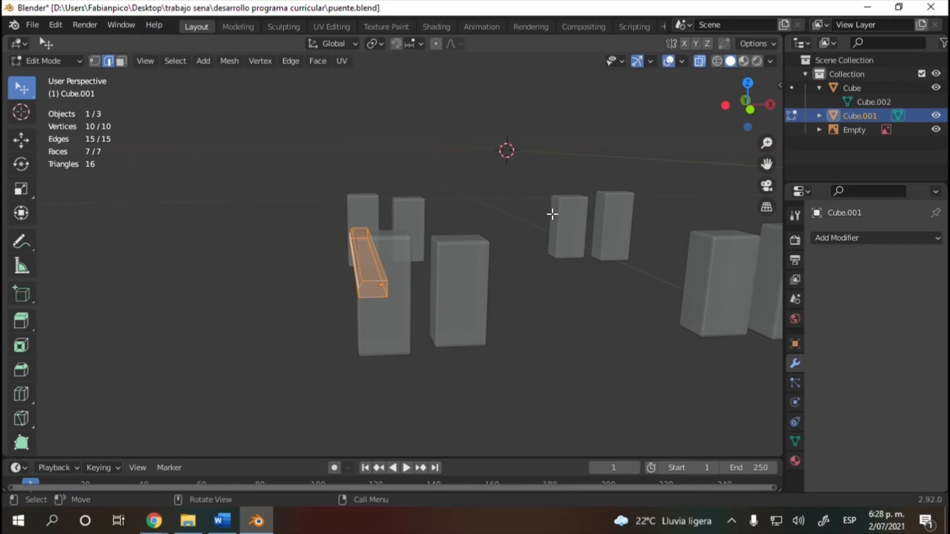
{"action": "left_click", "coordinate": [490, 245]}
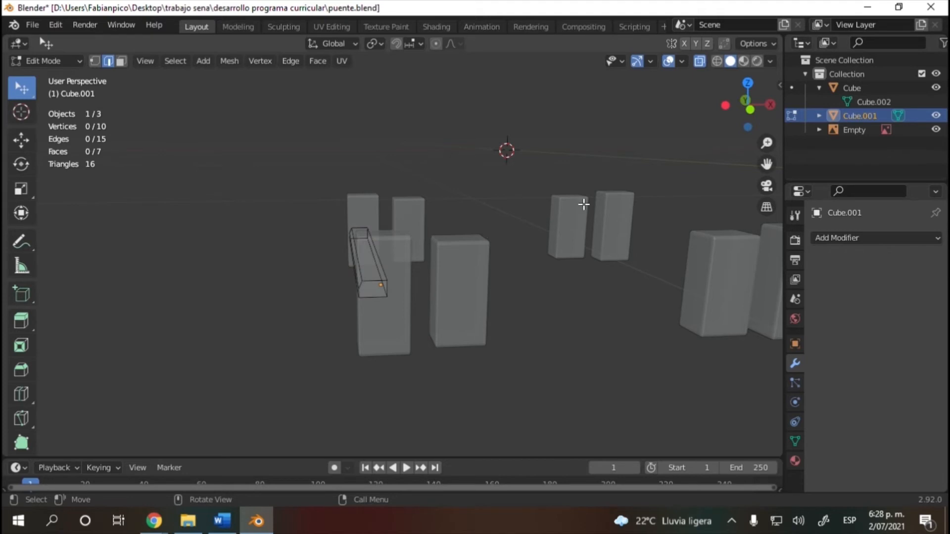
{"action": "left_click_drag", "start_coordinate": [743, 106], "coordinate": [722, 115]}
- Undo the last few actions on the plank and redo them
{"action": "key", "text": "a"}
{"action": "key", "text": "ctrl+z"}
{"action": "key", "text": "ctrl+z"}
{"action": "key", "text": "ctrl+z"}
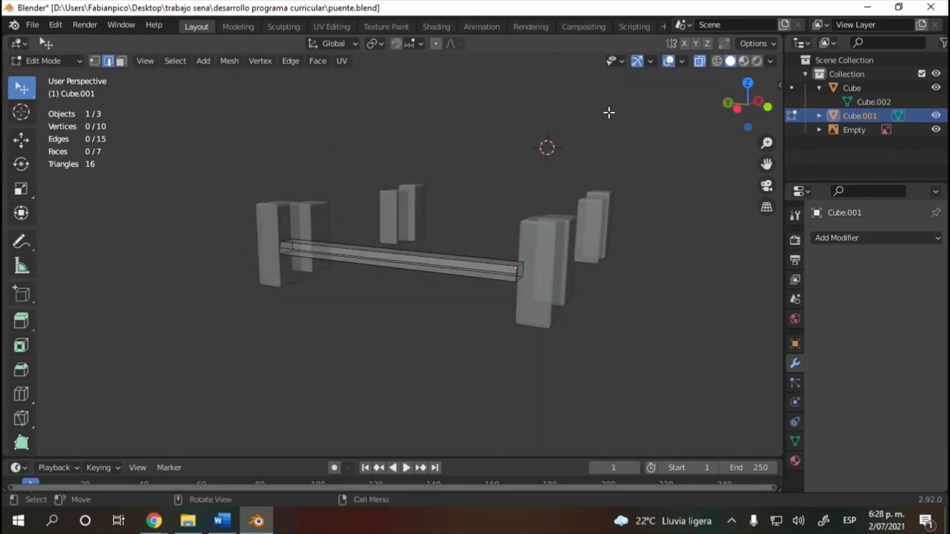
{"action": "left_click", "coordinate": [79, 23]}
{"action": "left_click", "coordinate": [72, 55]}
{"action": "left_click", "coordinate": [55, 26]}
{"action": "left_click", "coordinate": [71, 57]}
{"action": "left_click", "coordinate": [55, 26]}
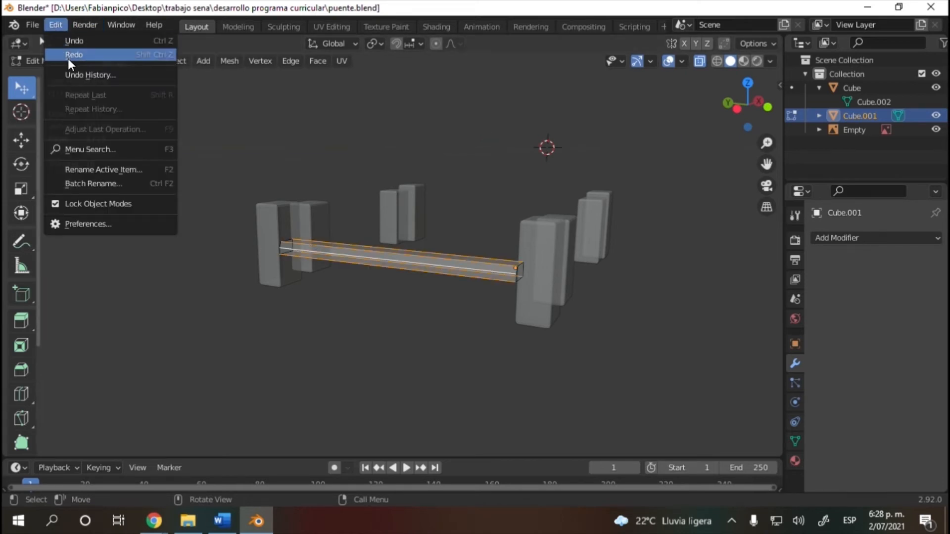
{"action": "left_click", "coordinate": [67, 59]}
{"action": "left_click", "coordinate": [54, 26]}
{"action": "left_click", "coordinate": [70, 52]}
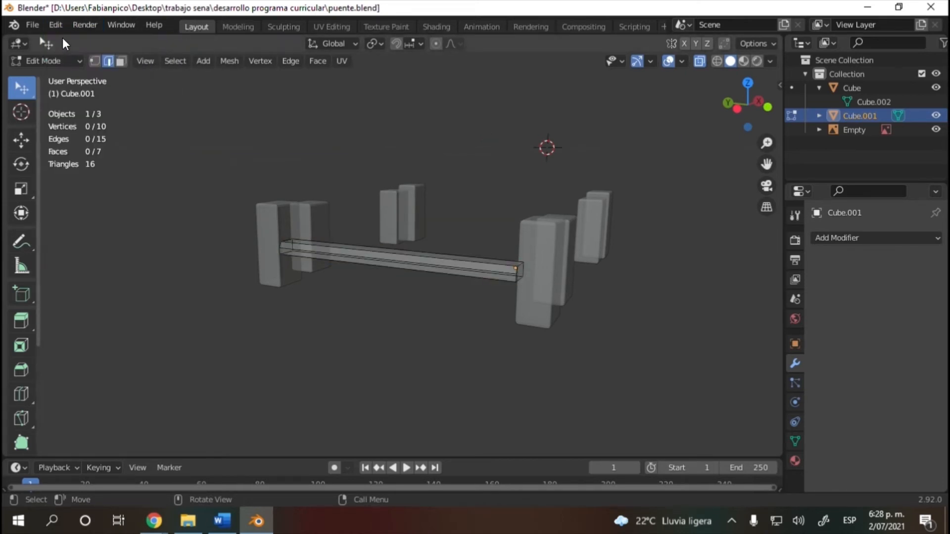
{"action": "left_click", "coordinate": [54, 26]}
{"action": "left_click", "coordinate": [75, 55]}
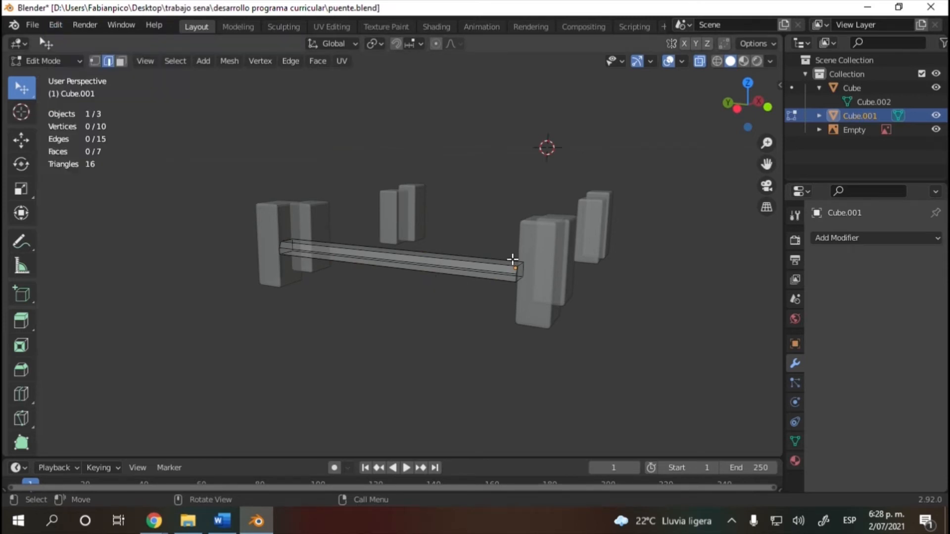
{"action": "mouse_move", "coordinate": [255, 210]}
{"action": "right_mouse_down", "text": "ctrl"}
{"action": "mouse_move", "coordinate": [233, 289]}
{"action": "mouse_move", "coordinate": [211, 221]}
{"action": "right_mouse_up", "text": "ctrl"}
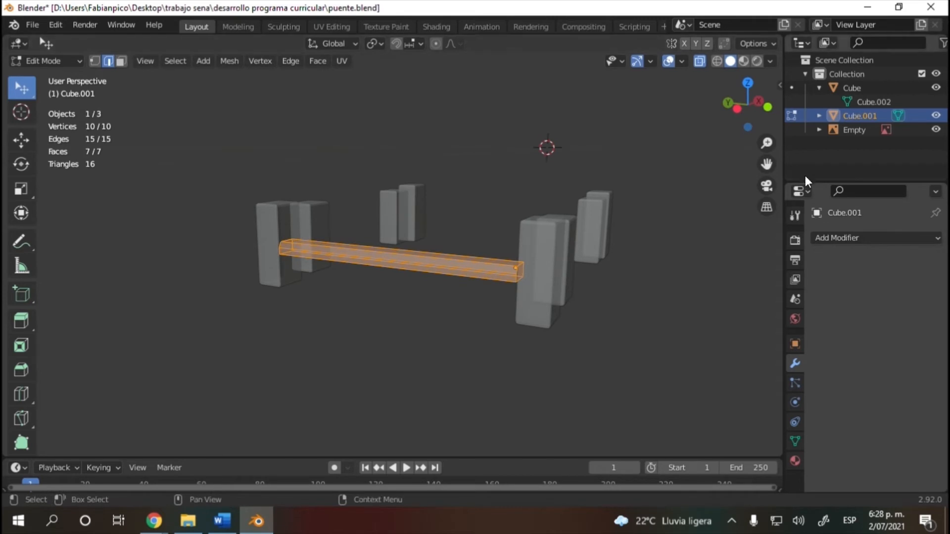
{"action": "left_click", "coordinate": [851, 238]}
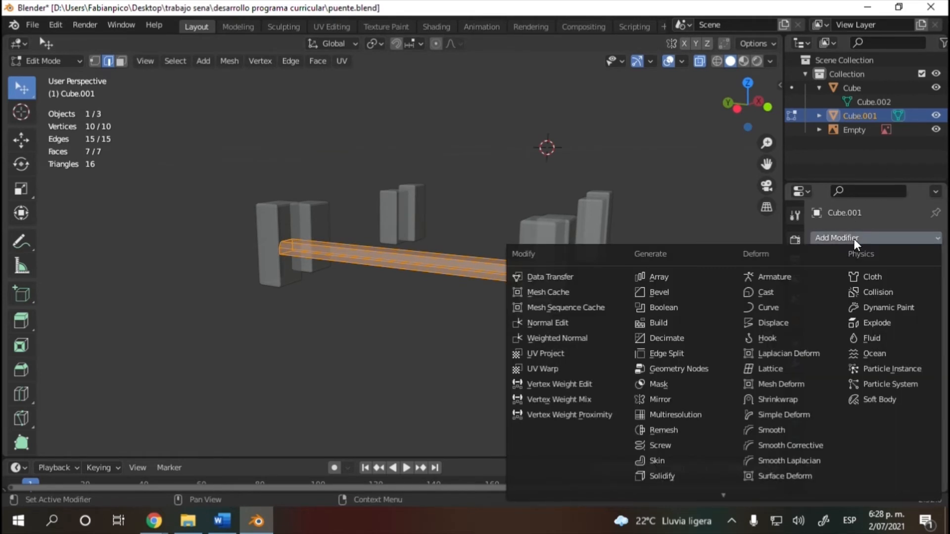
{"action": "left_click", "coordinate": [443, 205]}
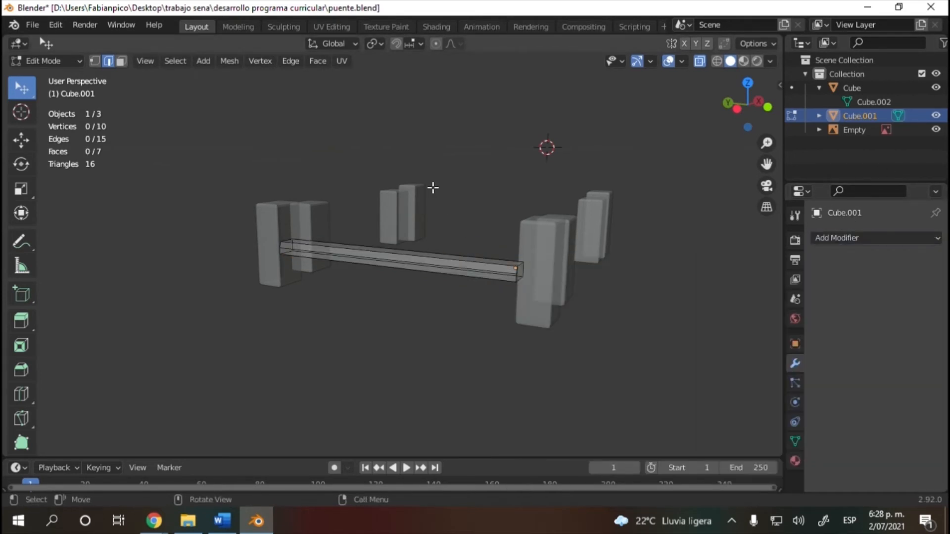
- Select the whole plank and duplicate it, placing the copy between the two end groups of posts
{"action": "right_click", "coordinate": [253, 213]}
{"action": "left_click_drag", "start_coordinate": [511, 322], "coordinate": [435, 176]}
{"action": "right_click", "coordinate": [435, 176]}
{"action": "mouse_move", "coordinate": [301, 178]}
{"action": "right_mouse_down", "text": "ctrl"}
{"action": "mouse_move", "coordinate": [223, 266]}
{"action": "mouse_move", "coordinate": [279, 171]}
{"action": "right_mouse_up", "text": "ctrl"}
{"action": "left_click_drag", "start_coordinate": [747, 103], "coordinate": [683, 106]}
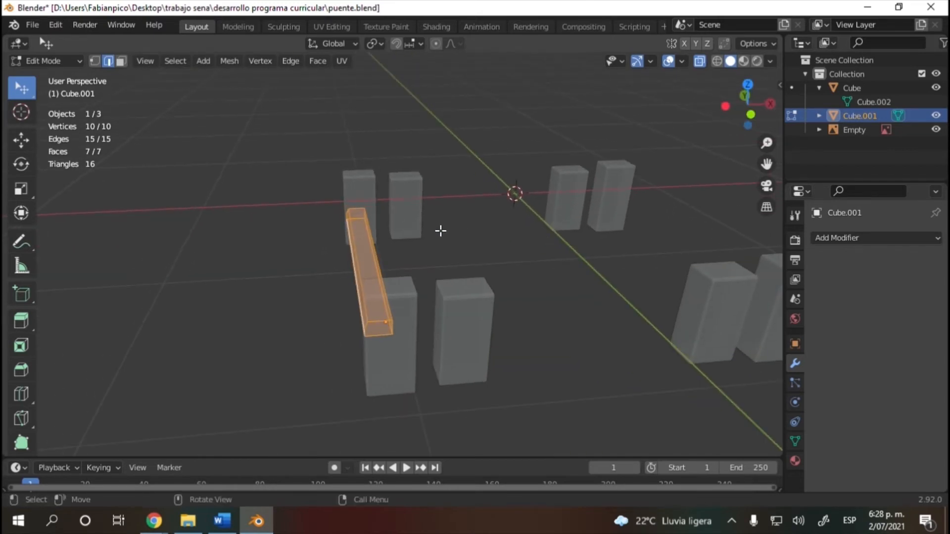
{"action": "key", "text": "shift+d"}
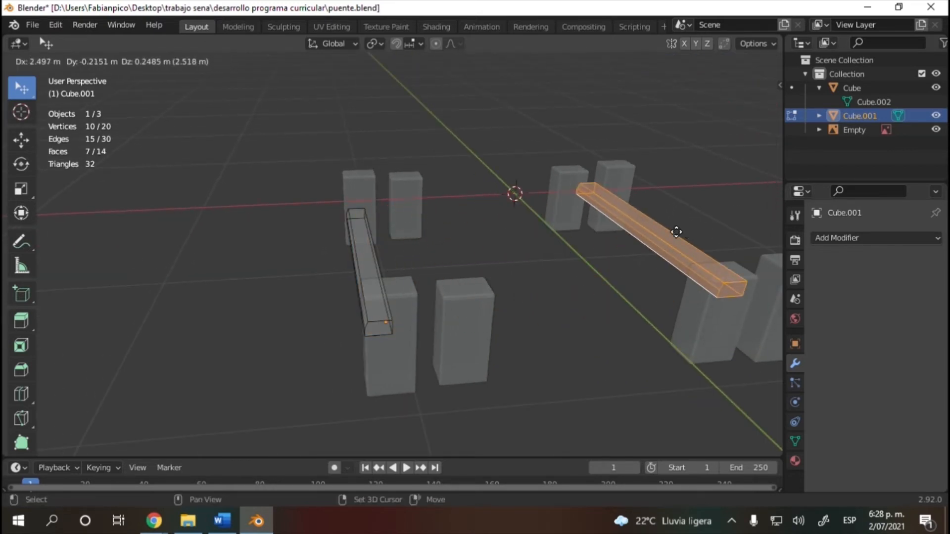
{"action": "left_click", "coordinate": [536, 261]}
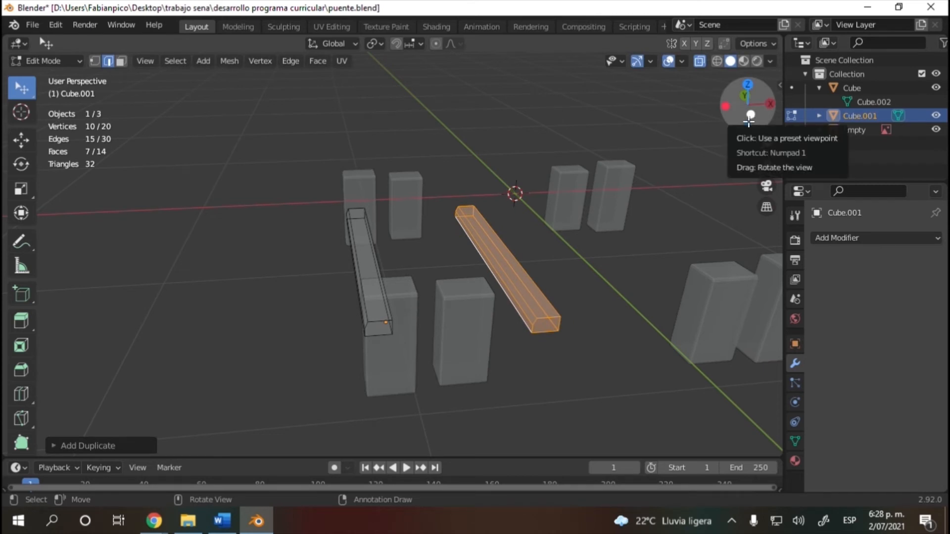
- Separate the duplicated plank into its own object by selection and return to editing the original plank, Cube.001
{"action": "key", "text": "p"}
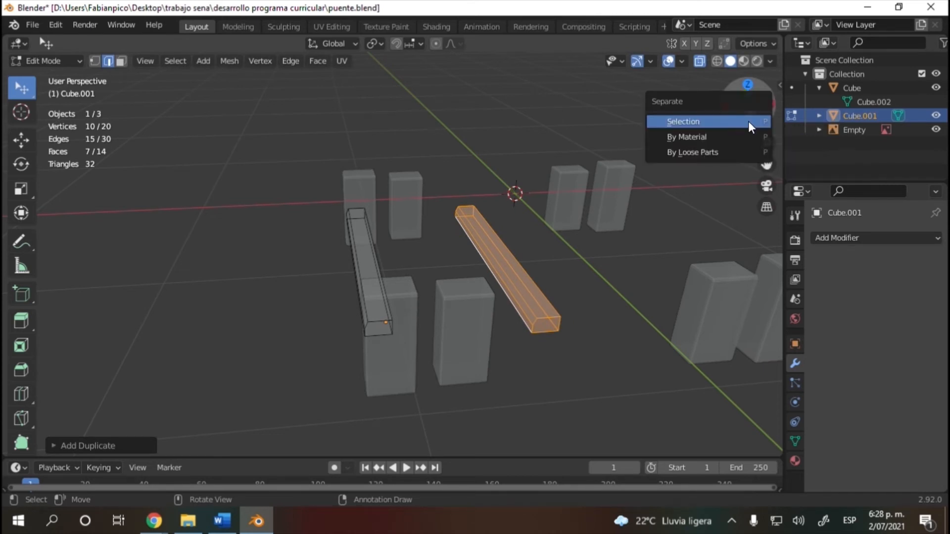
{"action": "left_click", "coordinate": [723, 124]}
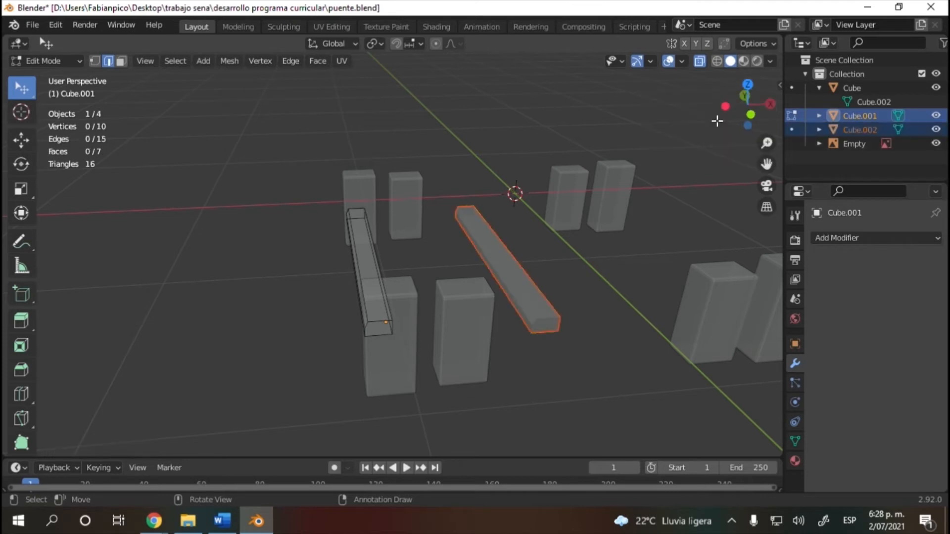
{"action": "left_click", "coordinate": [793, 129]}
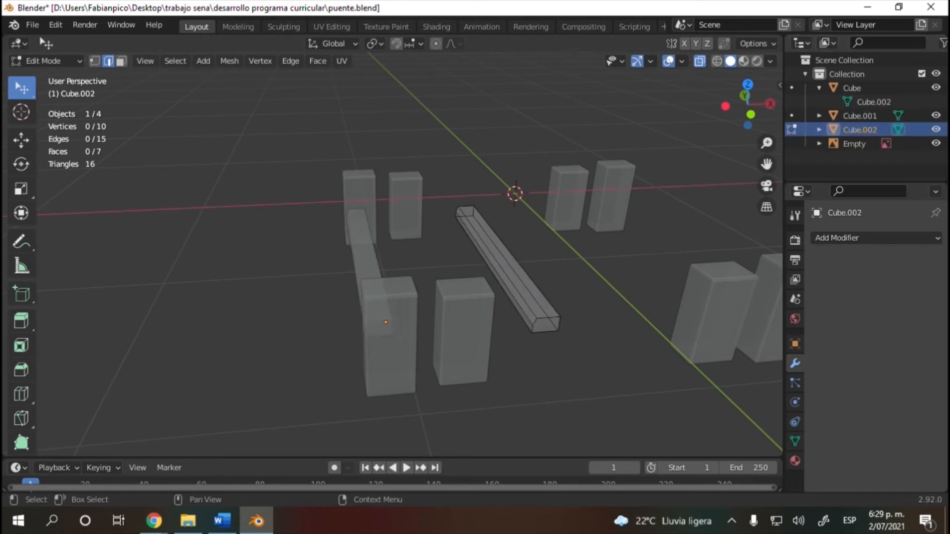
{"action": "left_click", "coordinate": [792, 116]}
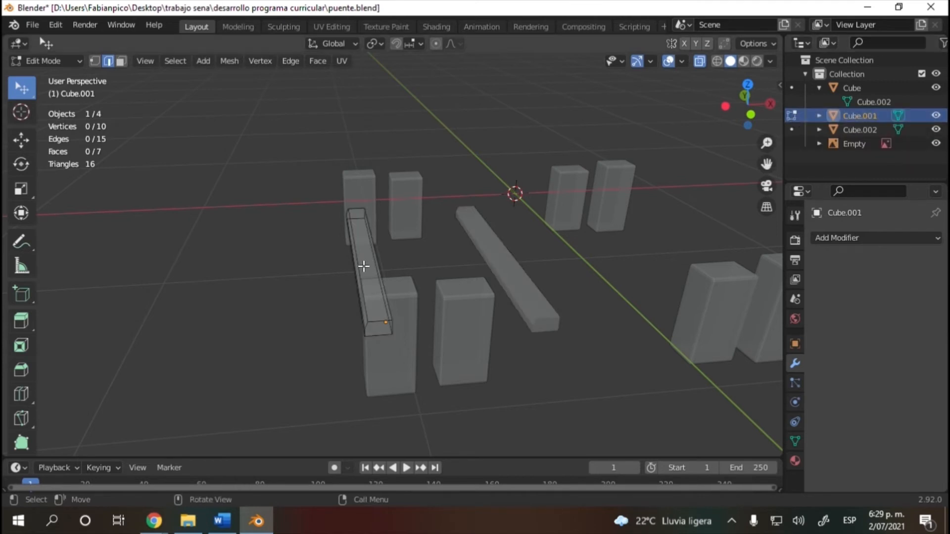
- Select all of the original plank's geometry and add an Array modifier to Cube.001
{"action": "mouse_move", "coordinate": [304, 188]}
{"action": "right_mouse_down", "text": "ctrl"}
{"action": "mouse_move", "coordinate": [313, 339]}
{"action": "mouse_move", "coordinate": [291, 211]}
{"action": "right_mouse_up", "text": "ctrl"}
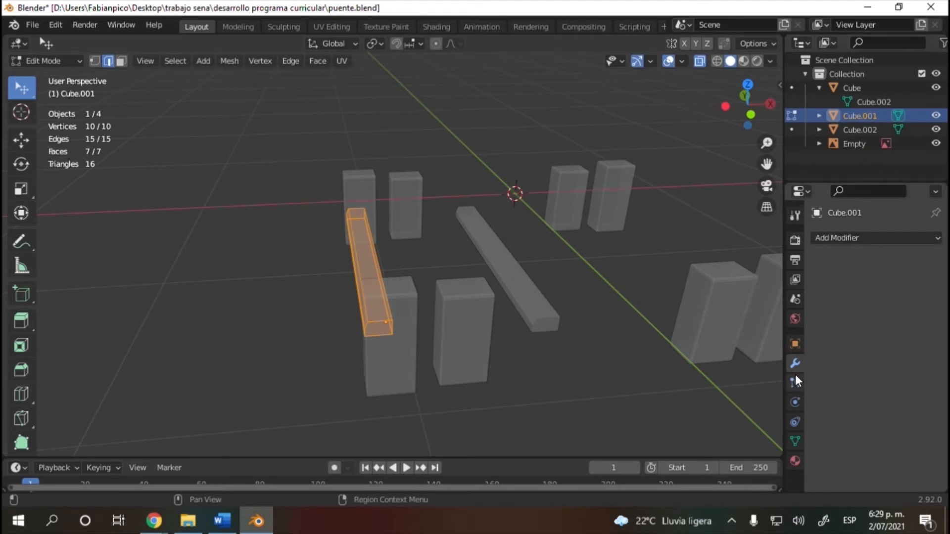
{"action": "left_click", "coordinate": [850, 240]}
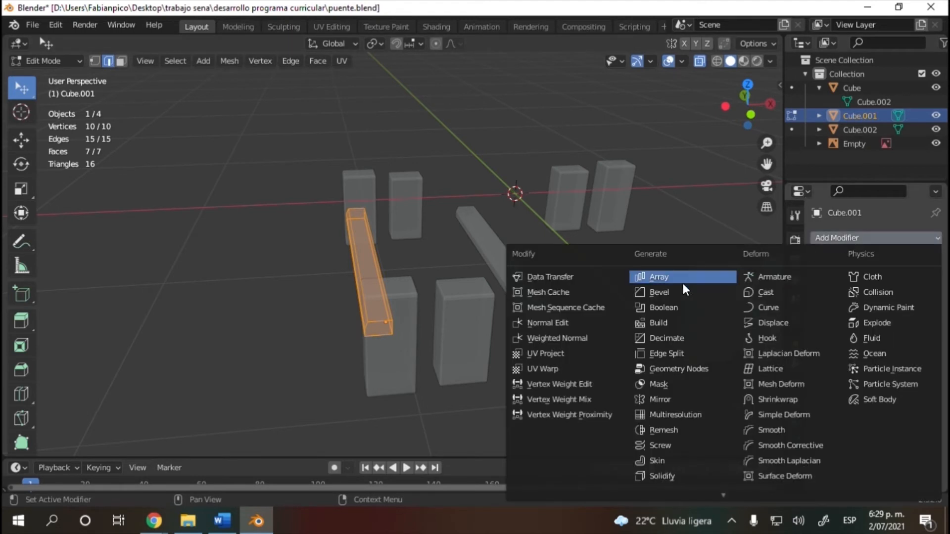
{"action": "left_click", "coordinate": [657, 280]}
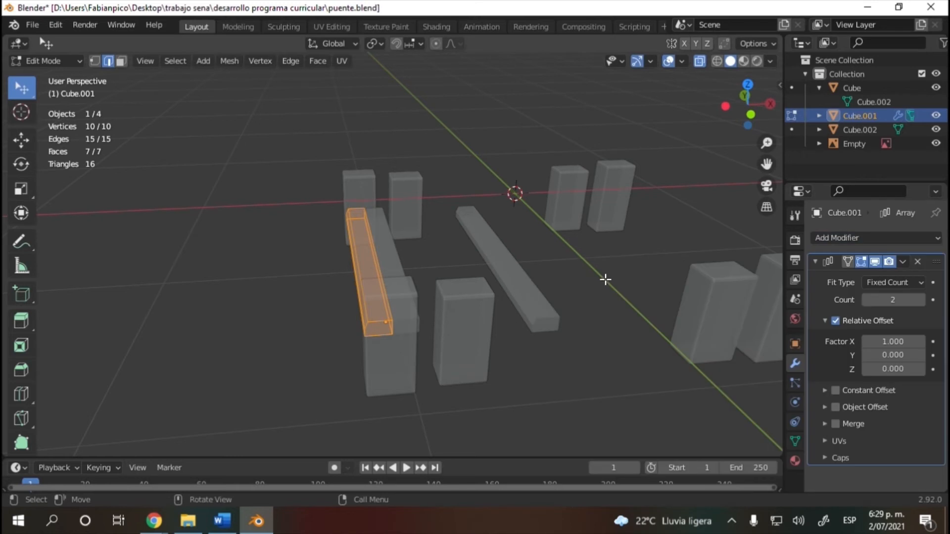
- Set the Array count of Cube.001 to 16 so the planks span the deck, and clear the selection
{"action": "left_click", "coordinate": [921, 300]}
{"action": "left_click", "coordinate": [922, 300]}
{"action": "left_click", "coordinate": [922, 300]}
{"action": "left_click", "coordinate": [922, 300]}
{"action": "left_click", "coordinate": [923, 300]}
{"action": "left_click", "coordinate": [923, 300]}
{"action": "left_click", "coordinate": [922, 300]}
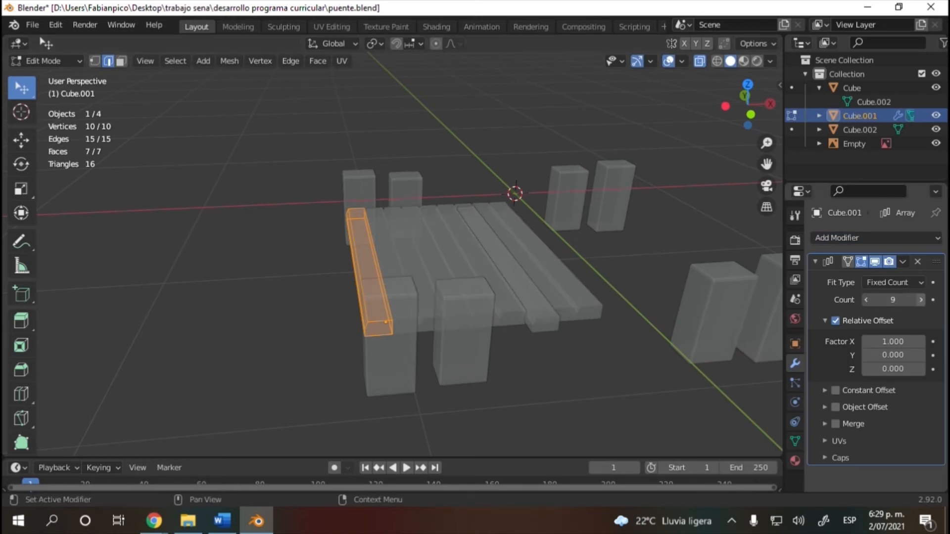
{"action": "left_click", "coordinate": [922, 299]}
{"action": "left_click", "coordinate": [922, 300]}
{"action": "left_click", "coordinate": [923, 300]}
{"action": "left_click", "coordinate": [923, 300]}
{"action": "left_click", "coordinate": [923, 300]}
{"action": "left_click", "coordinate": [922, 300]}
{"action": "left_click", "coordinate": [922, 300]}
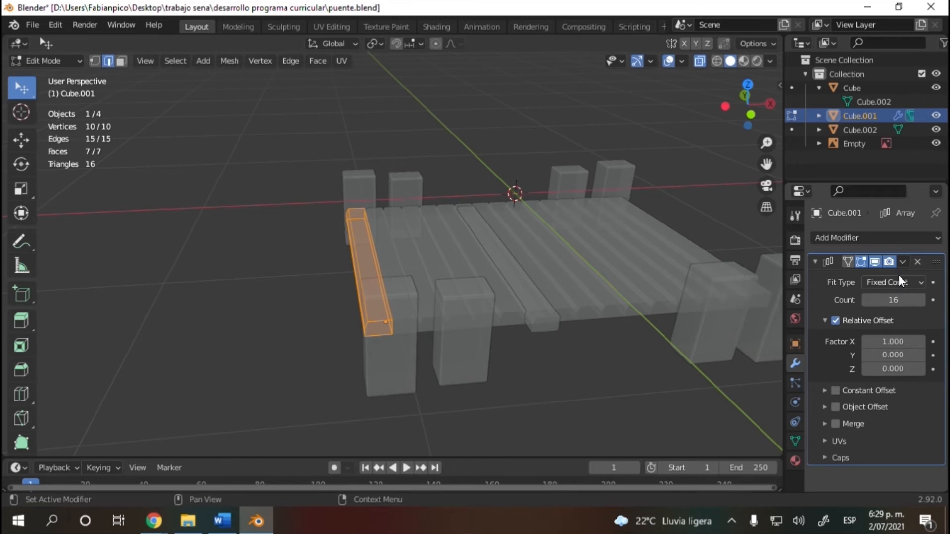
{"action": "left_click", "coordinate": [643, 110]}
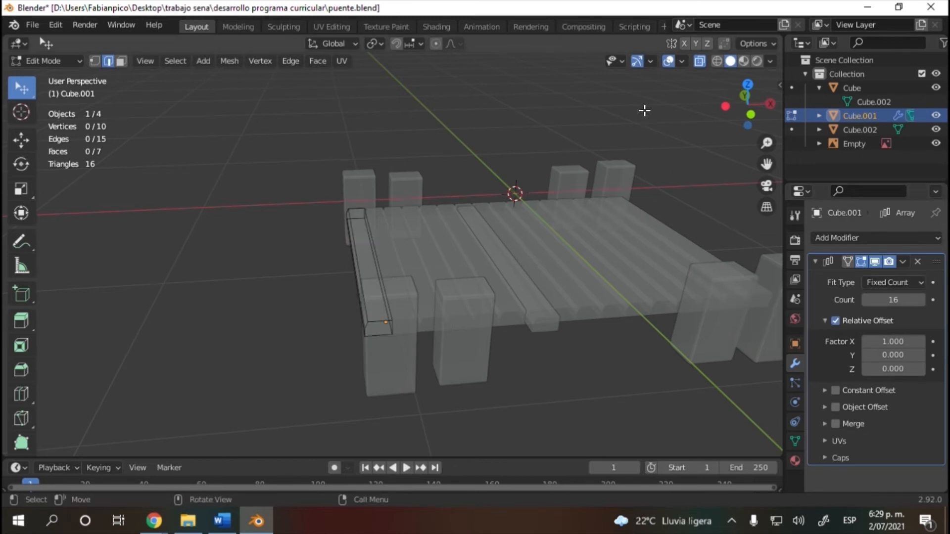
- Switch editing to the spare plank, Cube.002, and select all of its geometry
{"action": "key", "text": "KP_3"}
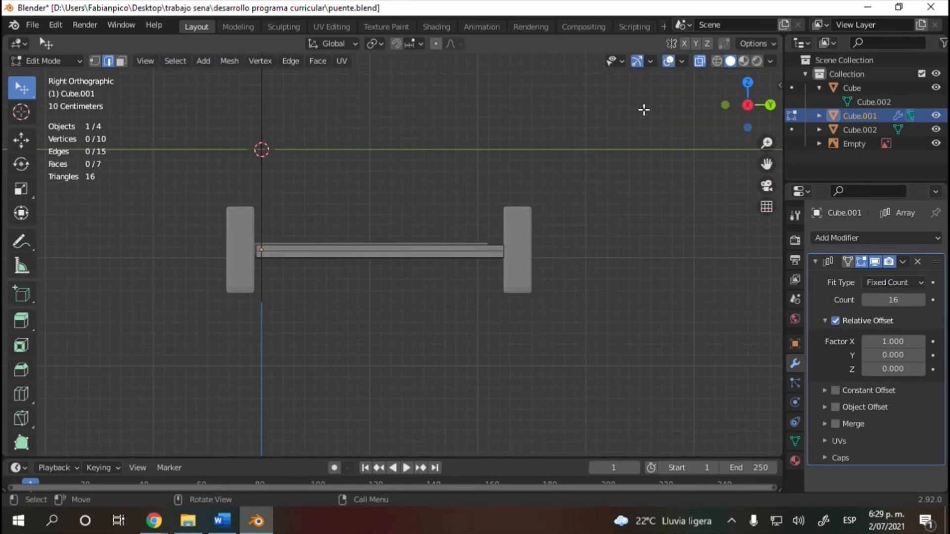
{"action": "key", "text": "KP_1"}
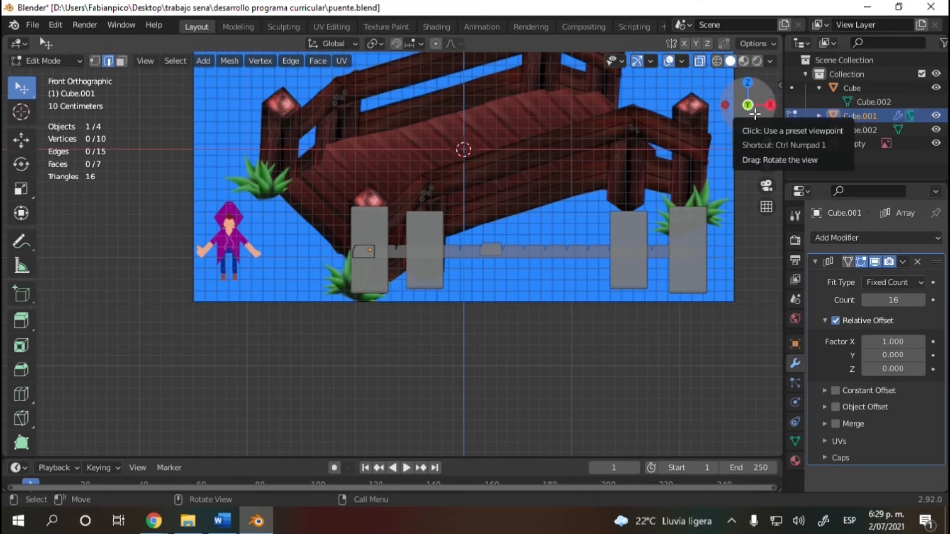
{"action": "left_click_drag", "start_coordinate": [755, 114], "coordinate": [754, 114]}
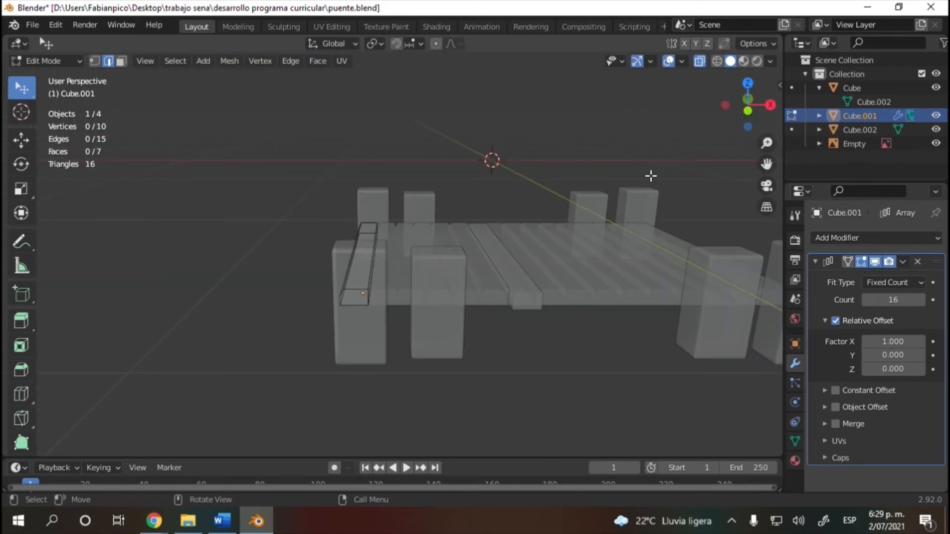
{"action": "left_click", "coordinate": [791, 129]}
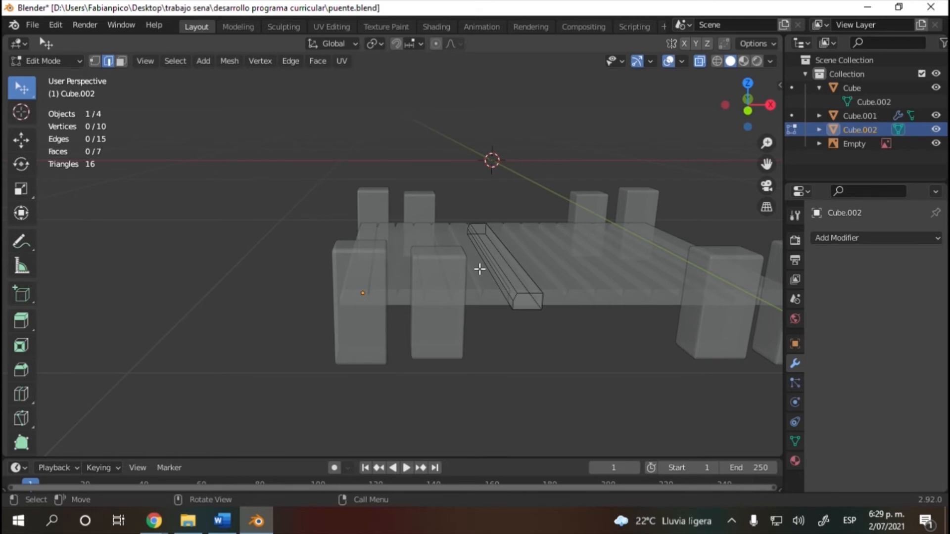
{"action": "right_click_drag", "start_coordinate": [548, 330], "coordinate": [466, 130], "text": "ctrl"}
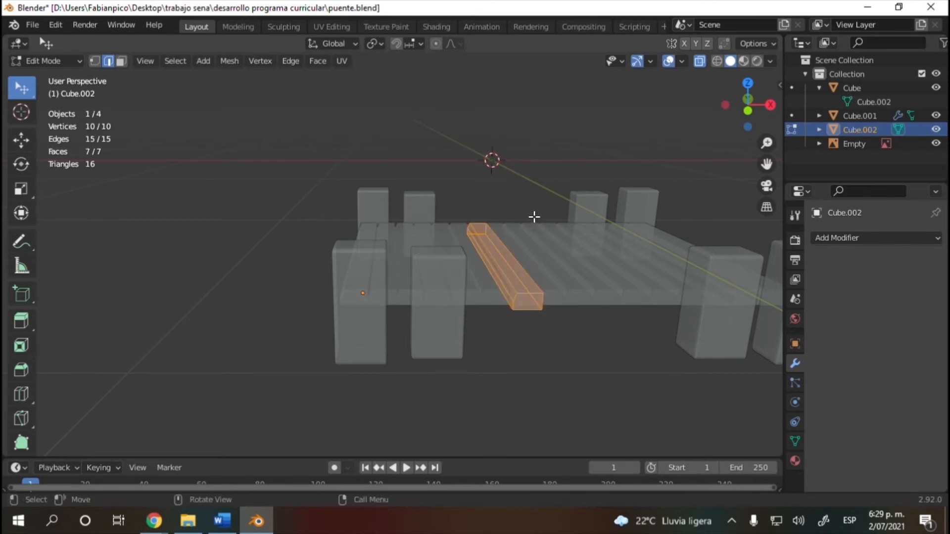
- Try to move the spare plank 31 m along X, and undo the move
{"action": "key", "text": "g"}
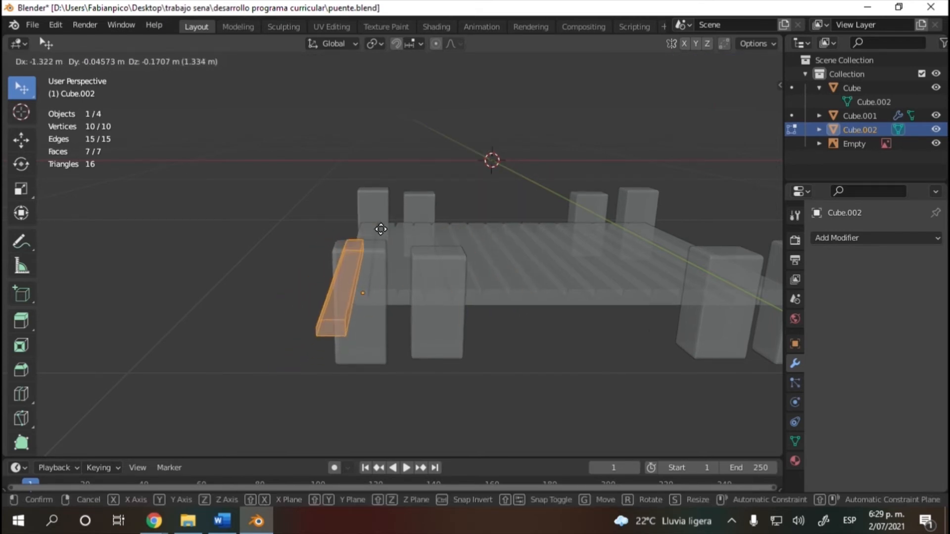
{"action": "type", "text": "x: [3"}
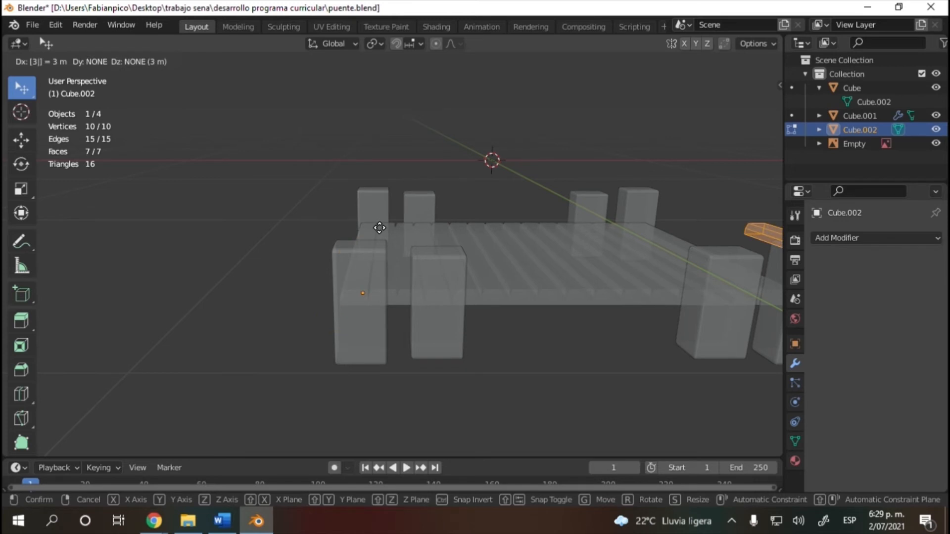
{"action": "type", "text": "1"}
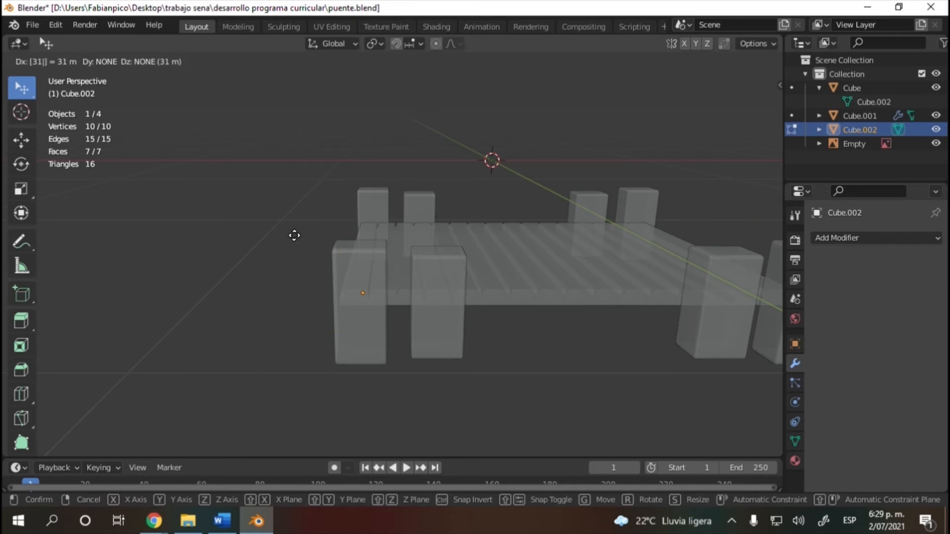
{"action": "key", "text": "Return"}
{"action": "key", "text": "ctrl+z"}
- Move the spare plank about 1.35 m in the negative X direction, just beyond the deck's first plank
{"action": "key", "text": "g"}
{"action": "key", "text": "x"}
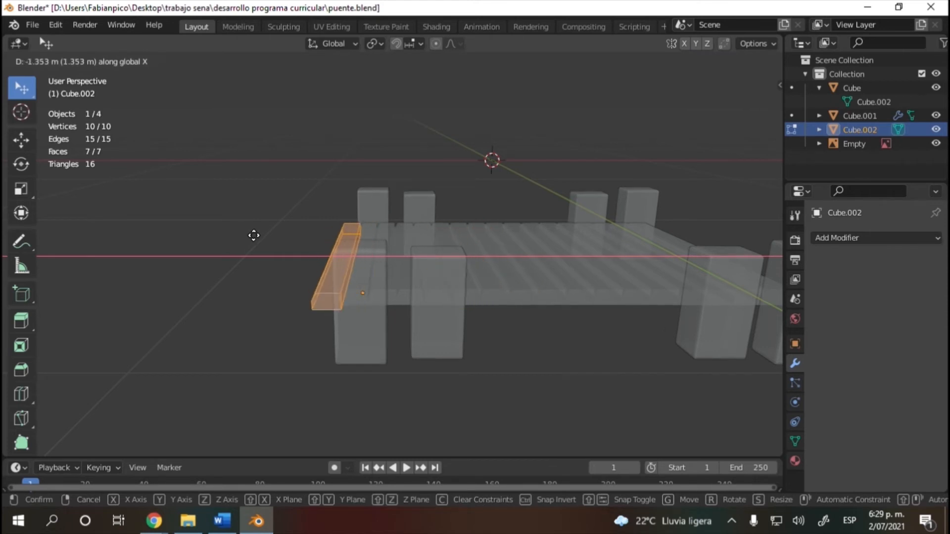
{"action": "left_click", "coordinate": [254, 234]}
- Lower the spare plank about 0.34 m and shift it about 0.13 m along Y to fit between the posts
{"action": "left_click_drag", "start_coordinate": [734, 126], "coordinate": [781, 113]}
{"action": "key", "text": "KP_1"}
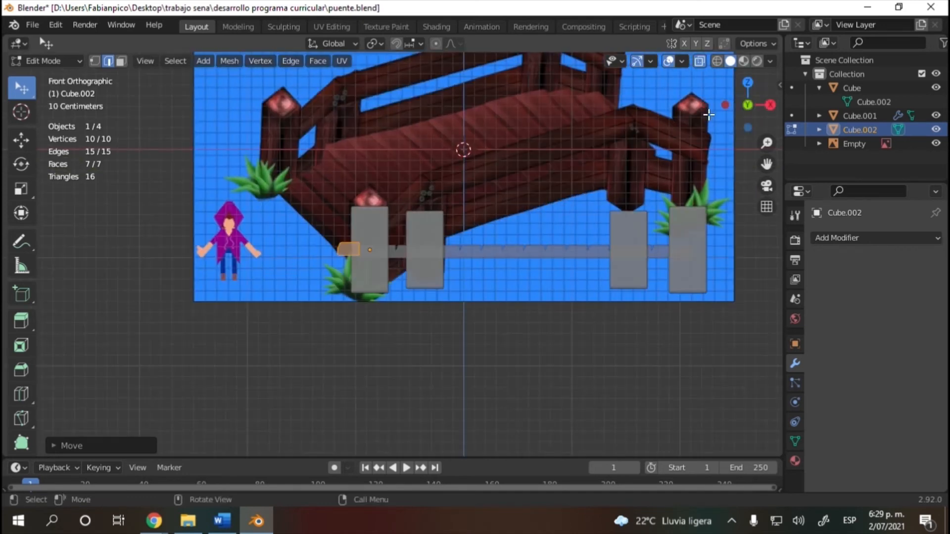
{"action": "key", "text": "KP_3"}
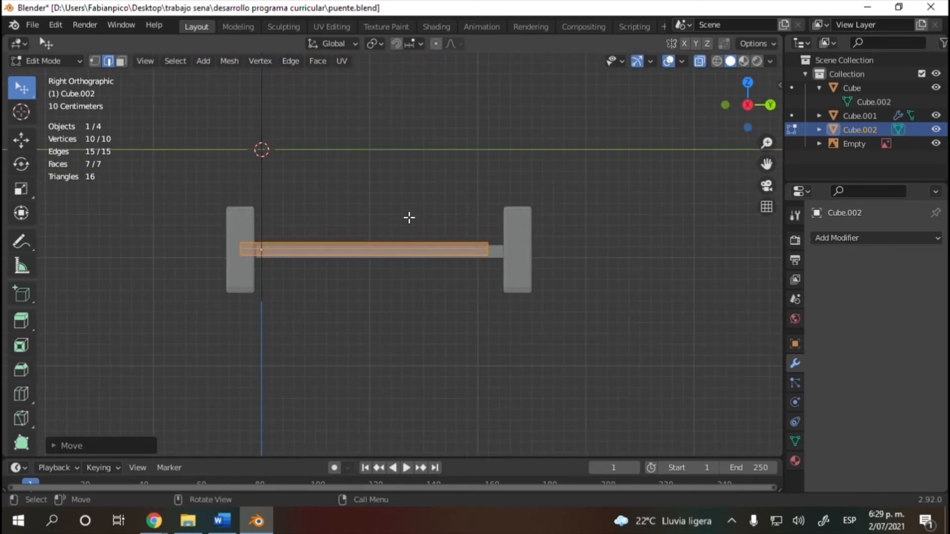
{"action": "key", "text": "g"}
{"action": "key", "text": "z"}
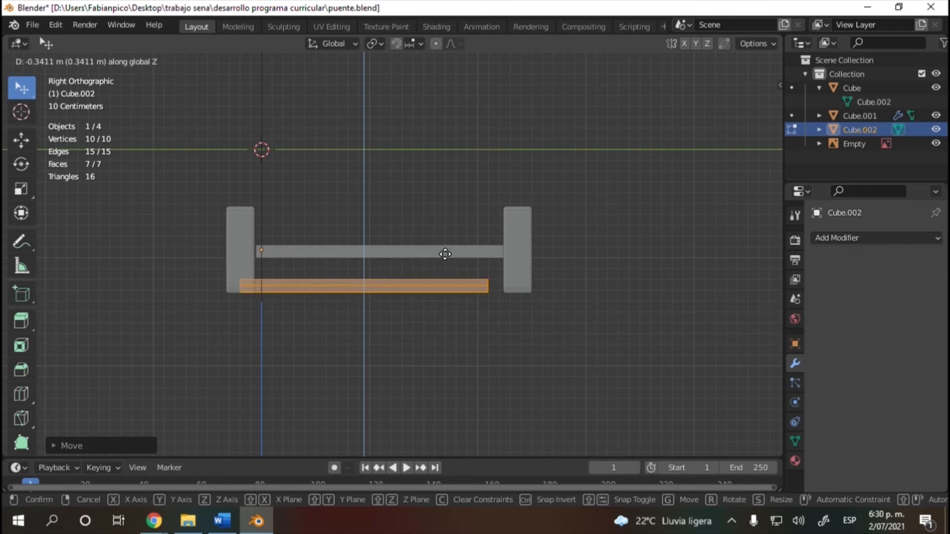
{"action": "left_click", "coordinate": [445, 254]}
{"action": "key", "text": "g"}
{"action": "key", "text": "y"}
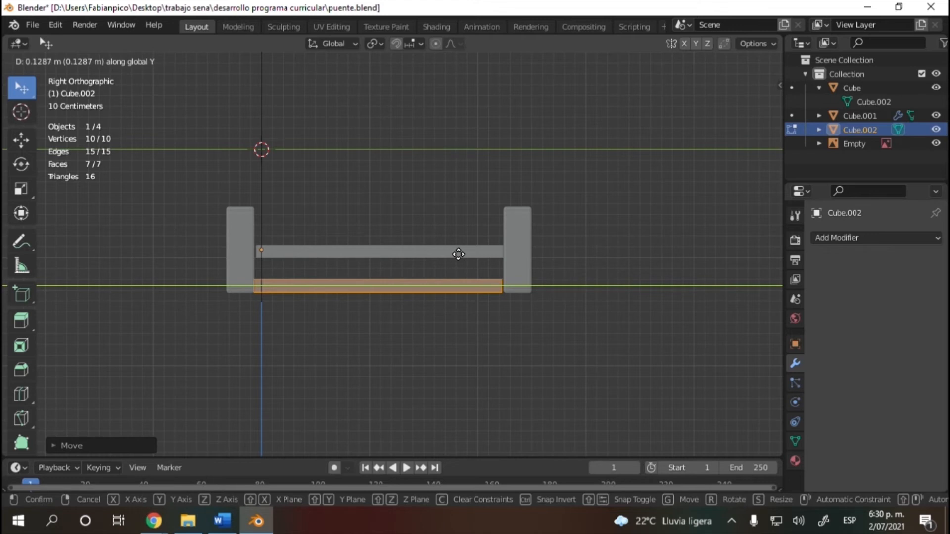
{"action": "left_click", "coordinate": [459, 254]}
- Add an Array modifier to the lowered plank, Cube.002
{"action": "left_click_drag", "start_coordinate": [766, 105], "coordinate": [387, 95]}
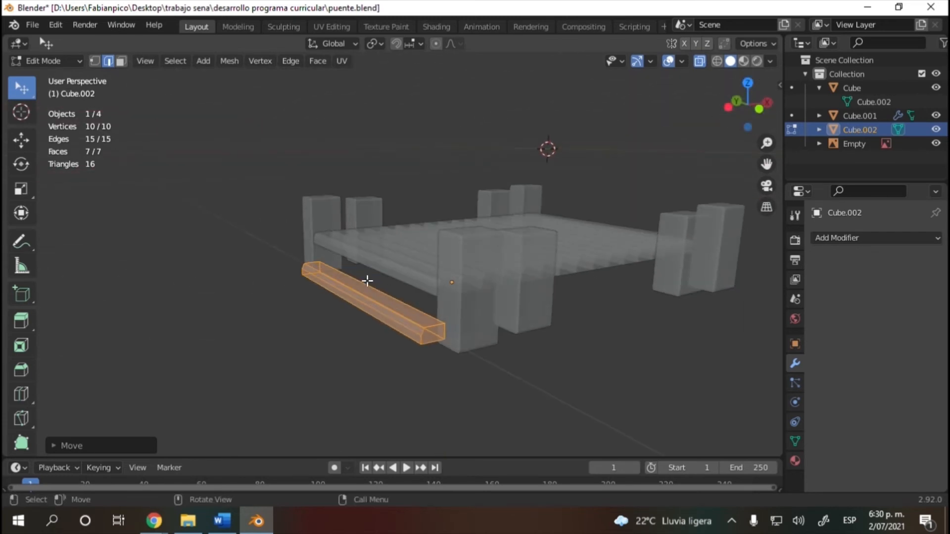
{"action": "scroll", "coordinate": [371, 280], "scroll_direction": "up", "scroll_amount": 3}
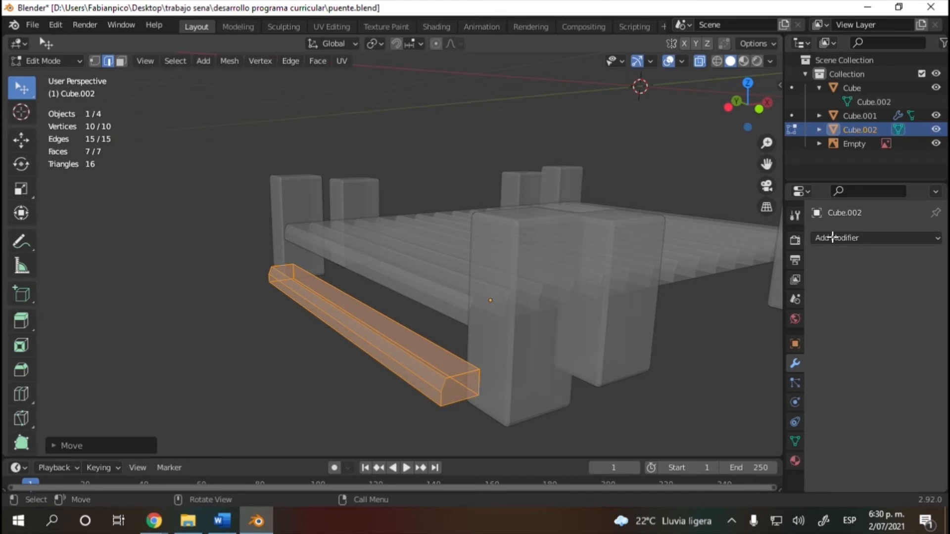
{"action": "left_click", "coordinate": [881, 191]}
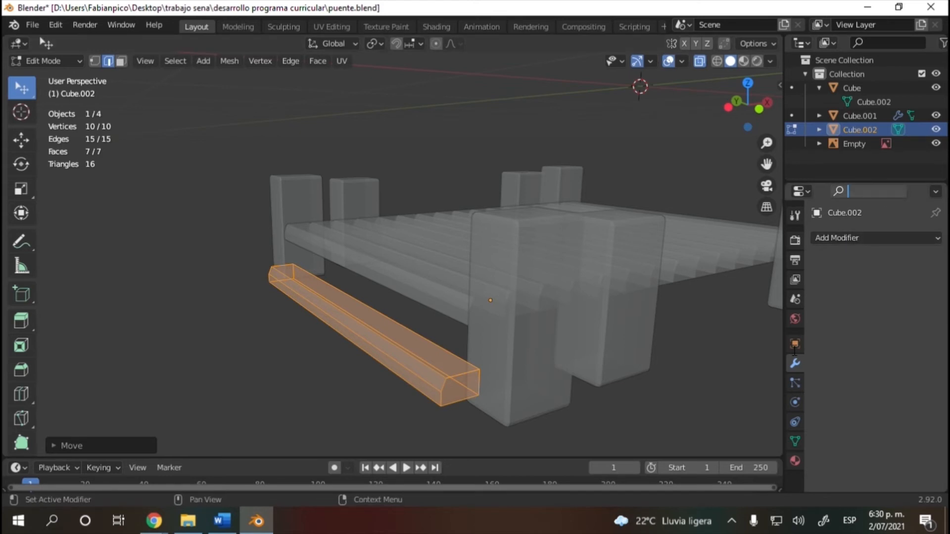
{"action": "left_click", "coordinate": [859, 238]}
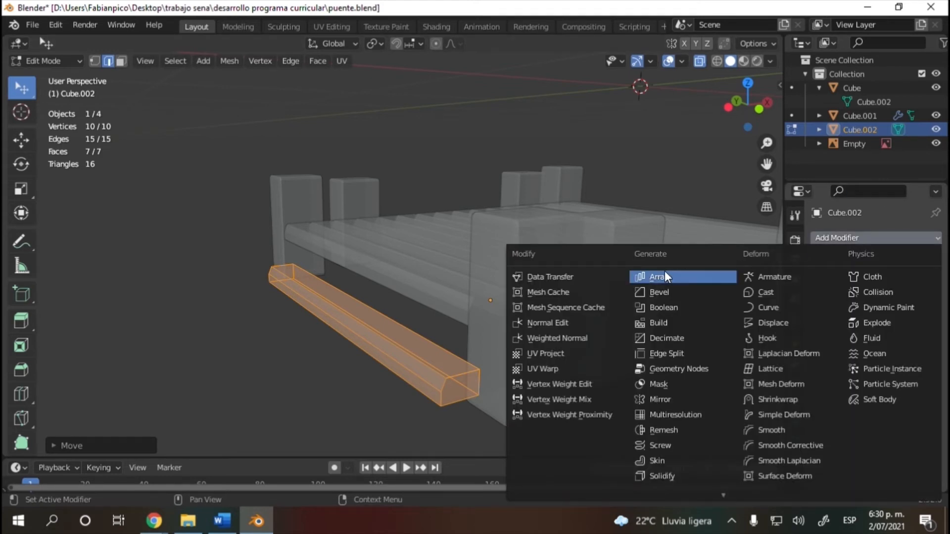
{"action": "left_click", "coordinate": [665, 272]}
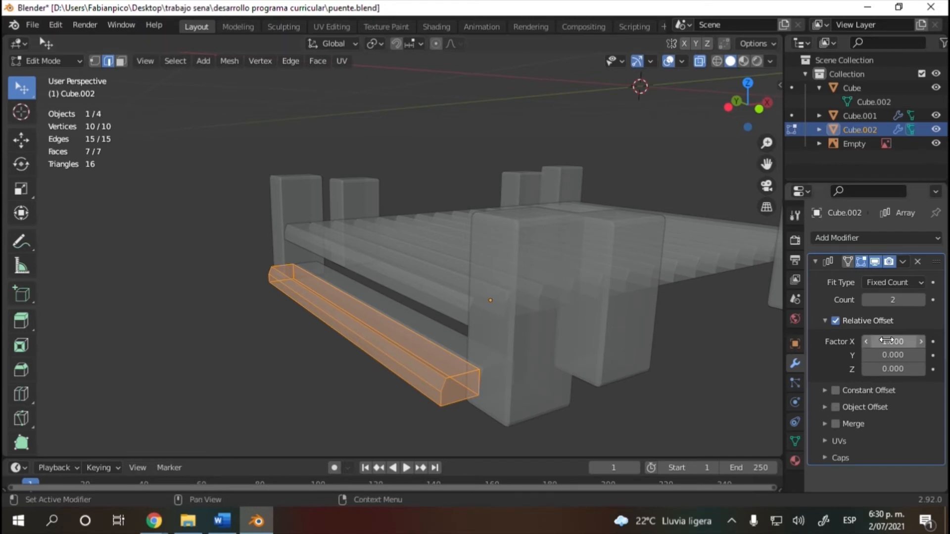
- Set the Cube.002 array's relative Z offset to 0.8 and its count to 3 to form rising steps
{"action": "left_click", "coordinate": [921, 356]}
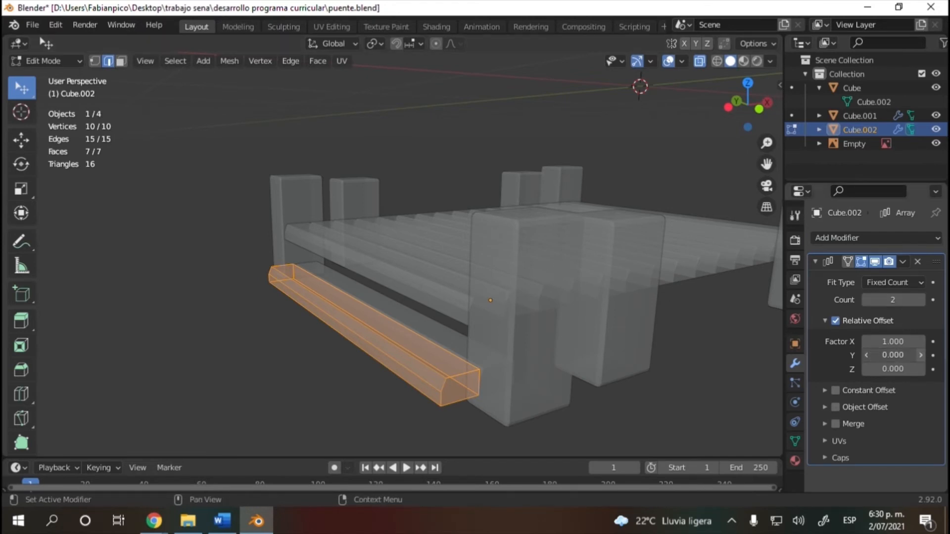
{"action": "left_click", "coordinate": [867, 354]}
{"action": "left_click", "coordinate": [922, 369]}
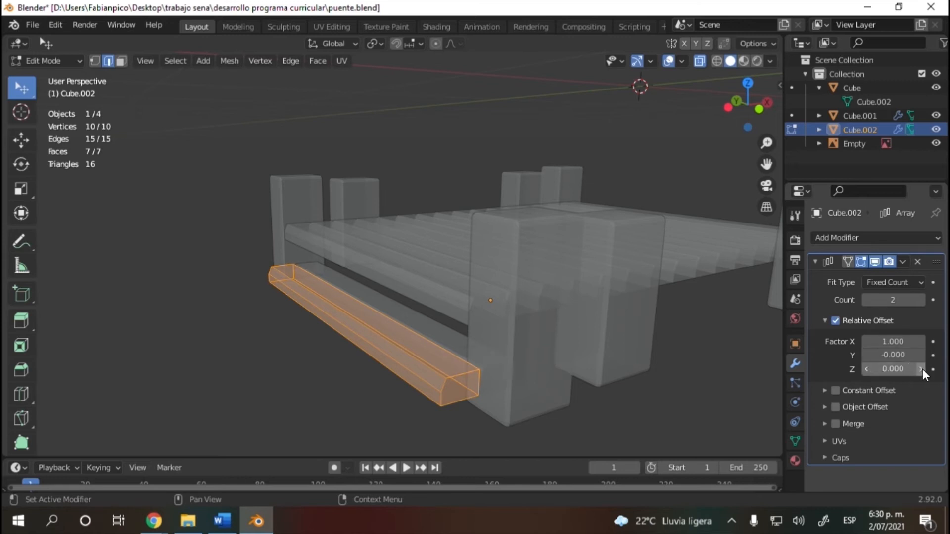
{"action": "left_click", "coordinate": [924, 369]}
{"action": "left_click", "coordinate": [923, 370]}
{"action": "left_click", "coordinate": [924, 370]}
{"action": "left_click", "coordinate": [924, 369]}
{"action": "left_click", "coordinate": [924, 370]}
{"action": "left_click", "coordinate": [924, 369]}
{"action": "left_click", "coordinate": [923, 371]}
{"action": "left_click", "coordinate": [923, 300]}
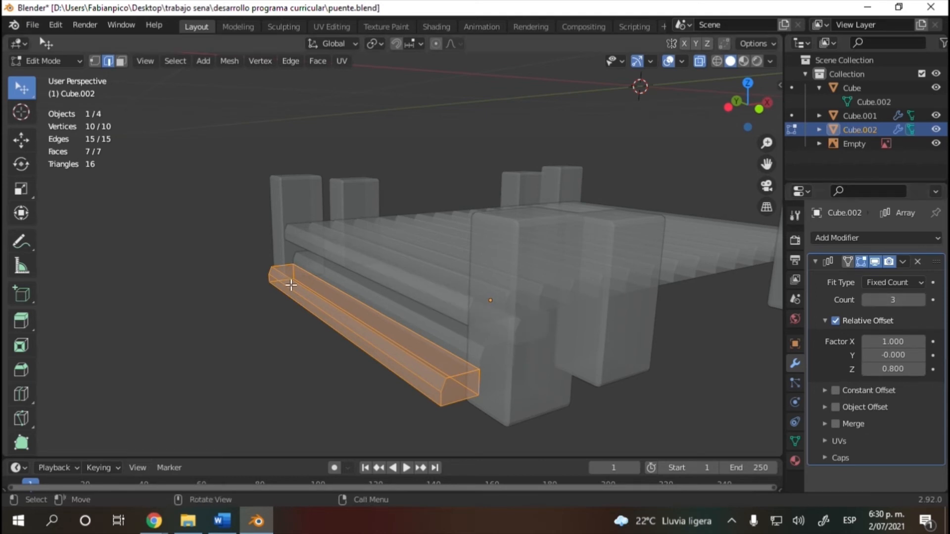
- Move the arrayed steps about 0.43 m in the negative X direction so they lead up to the deck's end
{"action": "key", "text": "g"}
{"action": "key", "text": "x"}
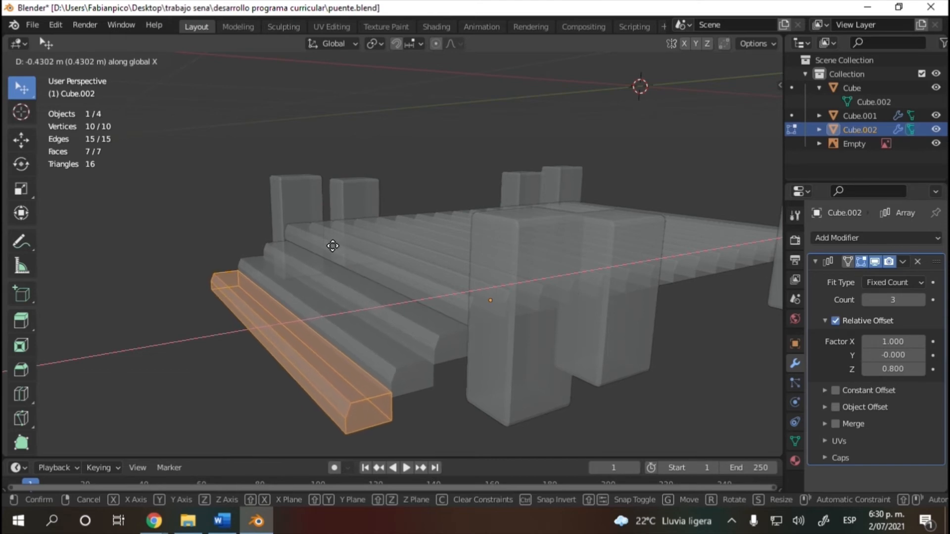
{"action": "left_click", "coordinate": [333, 246]}
{"action": "left_click_drag", "start_coordinate": [743, 123], "coordinate": [742, 114]}
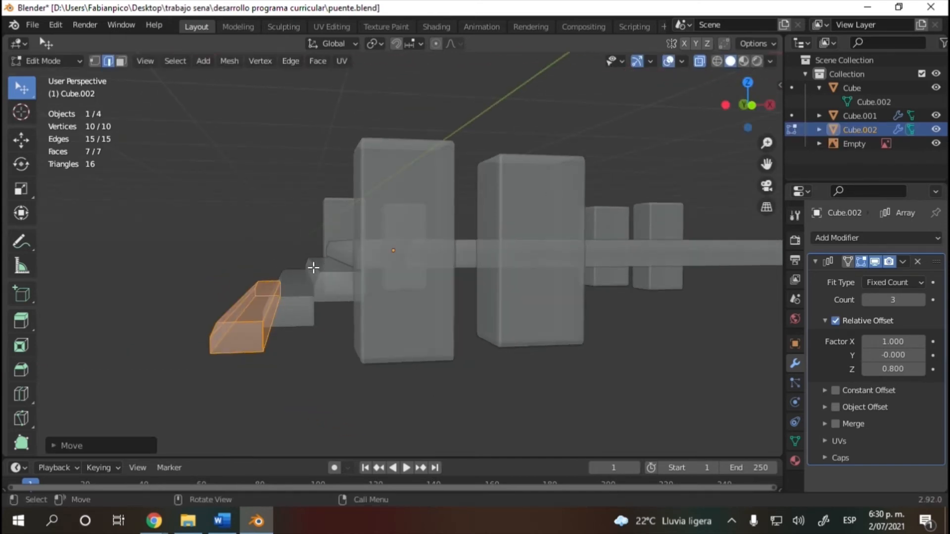
{"action": "key", "text": "g"}
{"action": "key", "text": "x"}
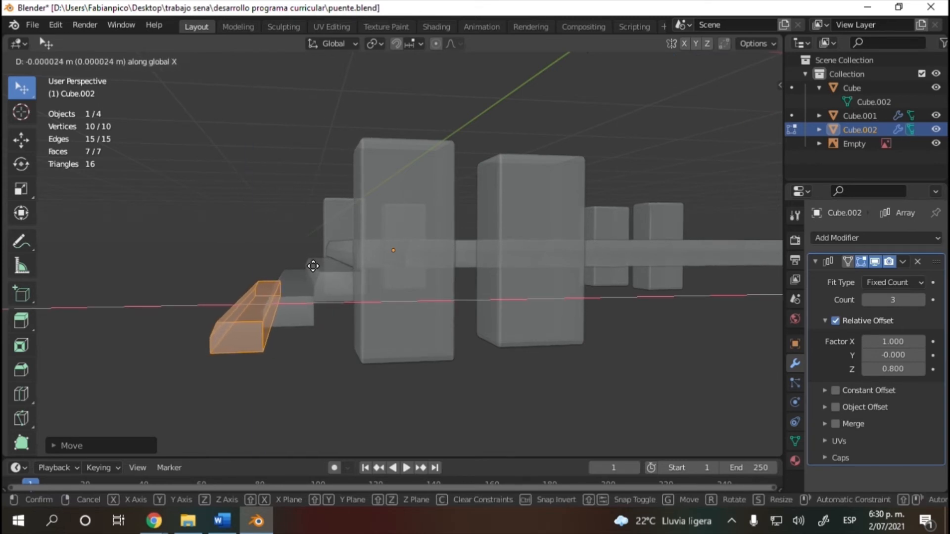
{"action": "left_click", "coordinate": [313, 268]}
{"action": "middle_click_drag", "start_coordinate": [313, 268], "coordinate": [340, 214]}
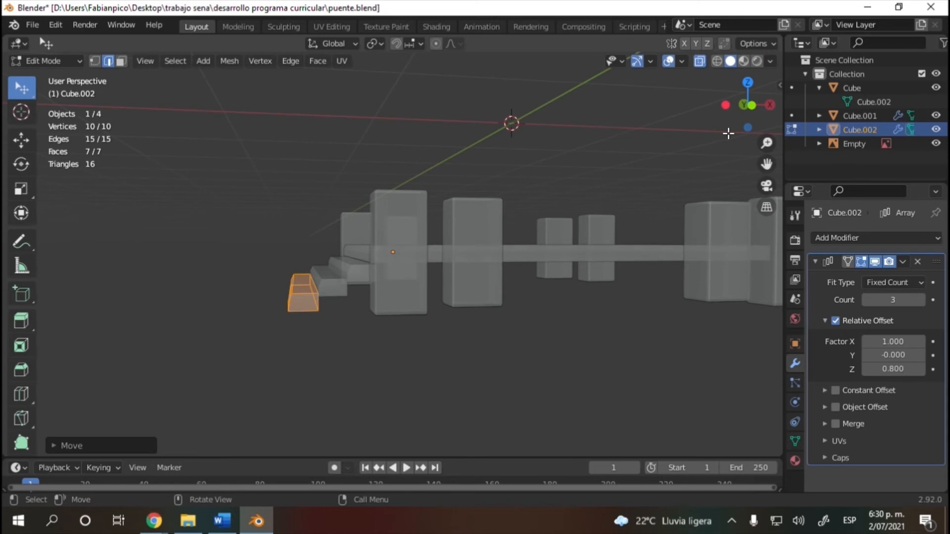
- Try to duplicate the step plank to the opposite end of the deck, and undo the duplication
{"action": "left_click_drag", "start_coordinate": [742, 121], "coordinate": [92, 175]}
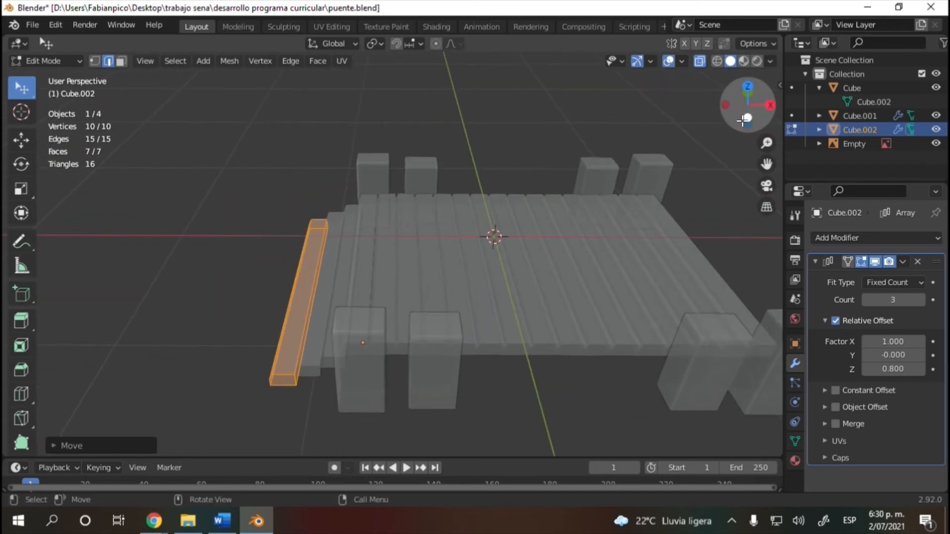
{"action": "scroll", "coordinate": [285, 275], "scroll_direction": "down", "scroll_amount": 2}
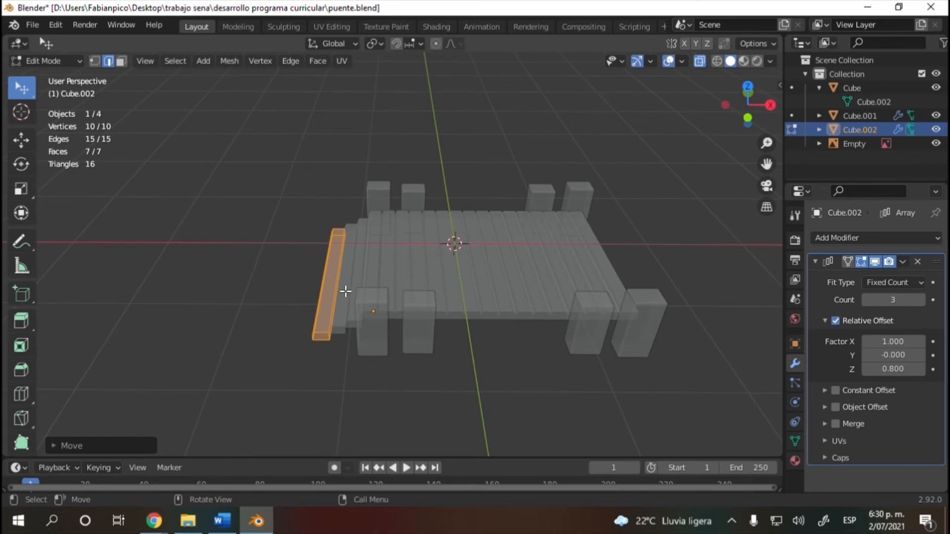
{"action": "key", "text": "shift+d"}
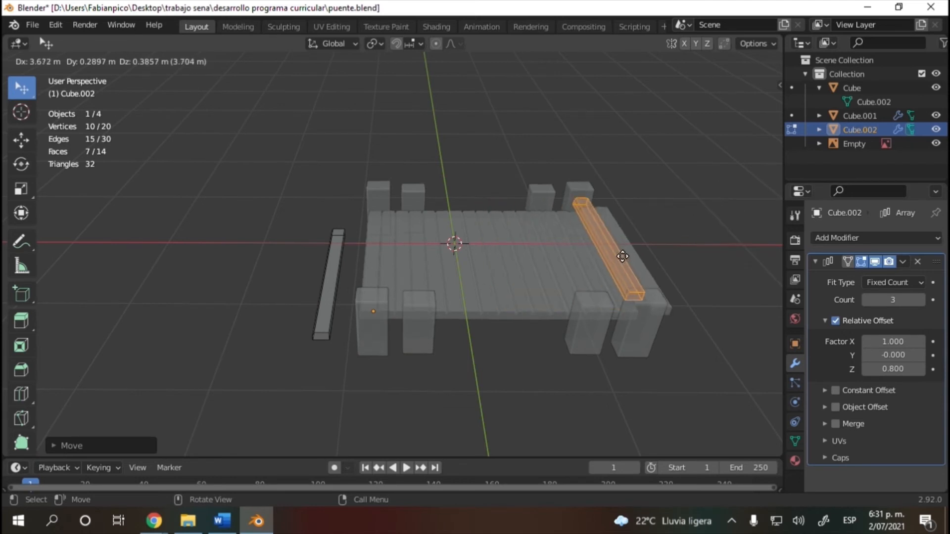
{"action": "left_click", "coordinate": [642, 256]}
{"action": "key", "text": "ctrl+z"}
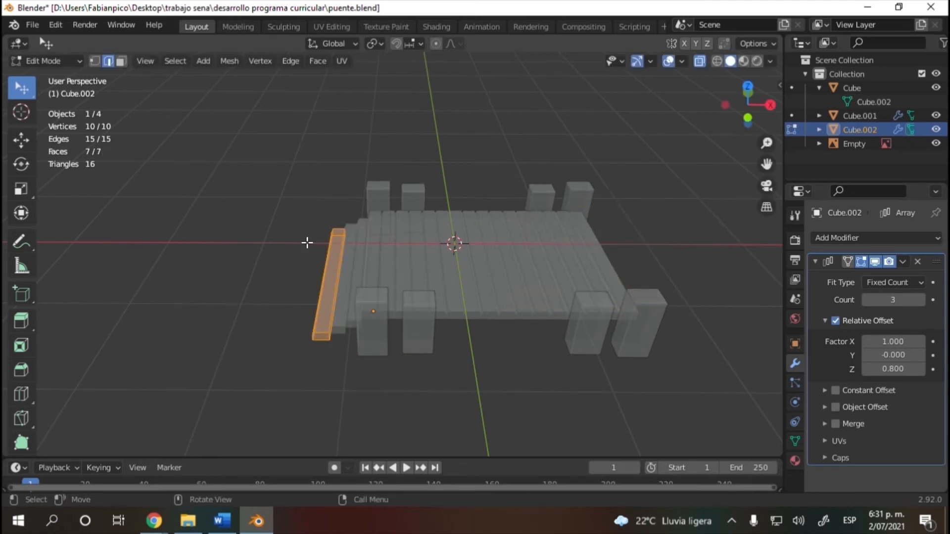
{"action": "left_click", "coordinate": [344, 247]}
{"action": "left_click_drag", "start_coordinate": [747, 105], "coordinate": [764, 122]}
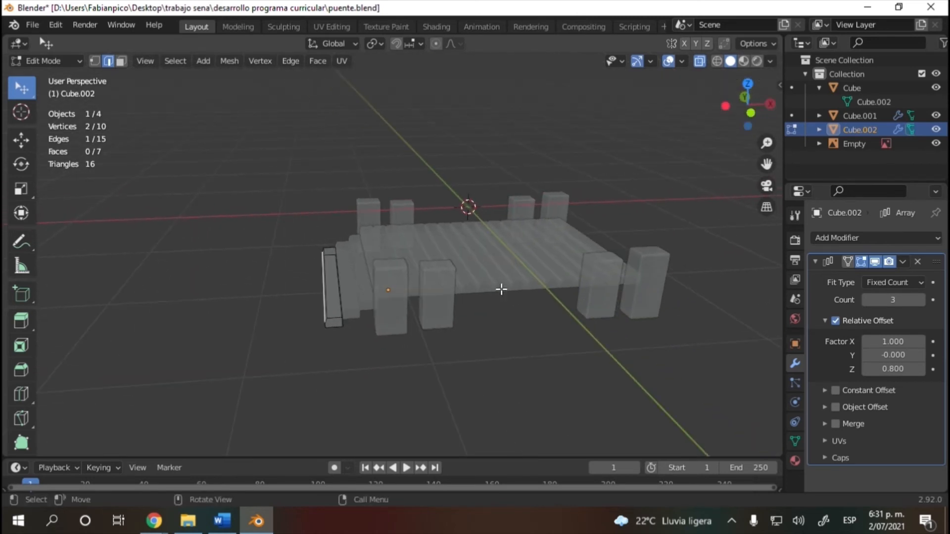
{"action": "left_click", "coordinate": [325, 282]}
{"action": "mouse_move", "coordinate": [297, 227]}
{"action": "right_mouse_down", "text": "ctrl"}
{"action": "mouse_move", "coordinate": [367, 304]}
{"action": "mouse_move", "coordinate": [271, 264]}
{"action": "right_mouse_up", "text": "ctrl"}
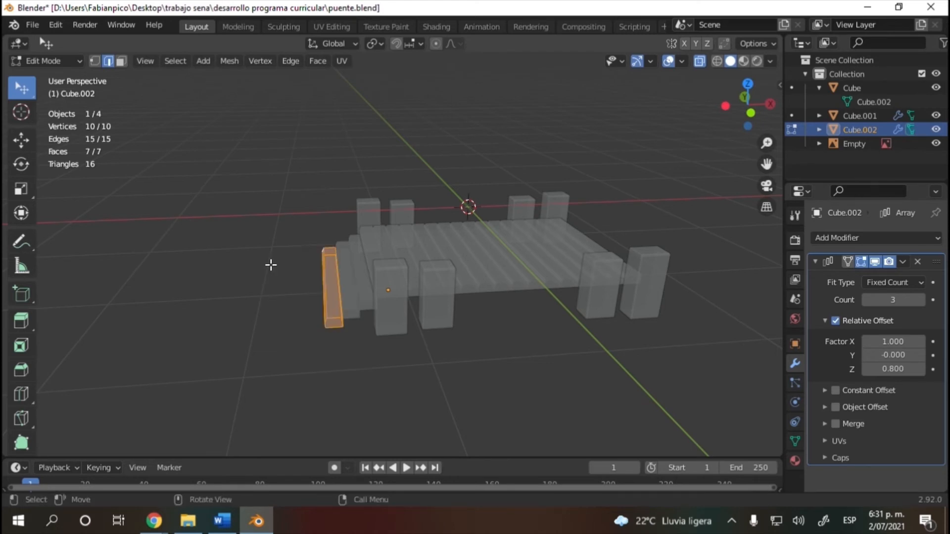
- Switch Cube.002 to Object Mode and apply its Array modifier to turn the steps into real geometry
{"action": "left_click", "coordinate": [902, 262]}
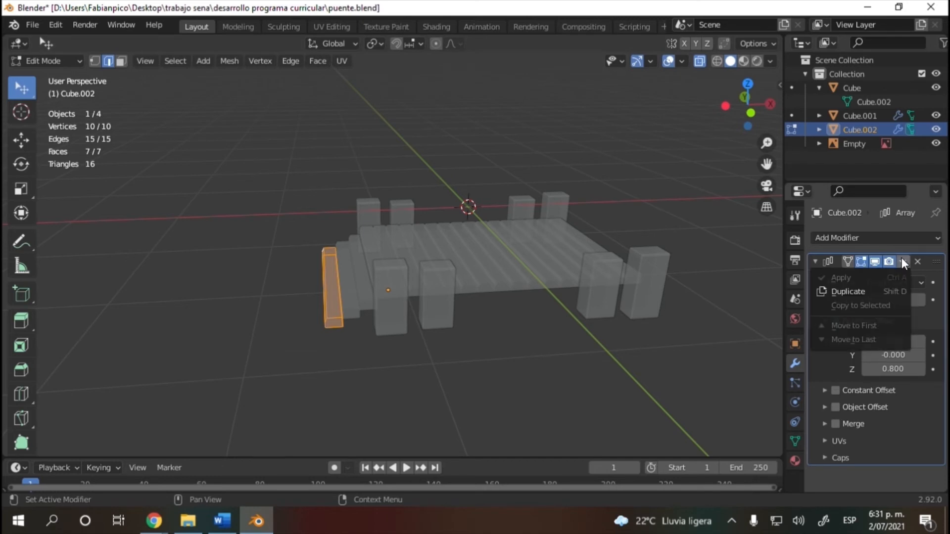
{"action": "left_click", "coordinate": [46, 61]}
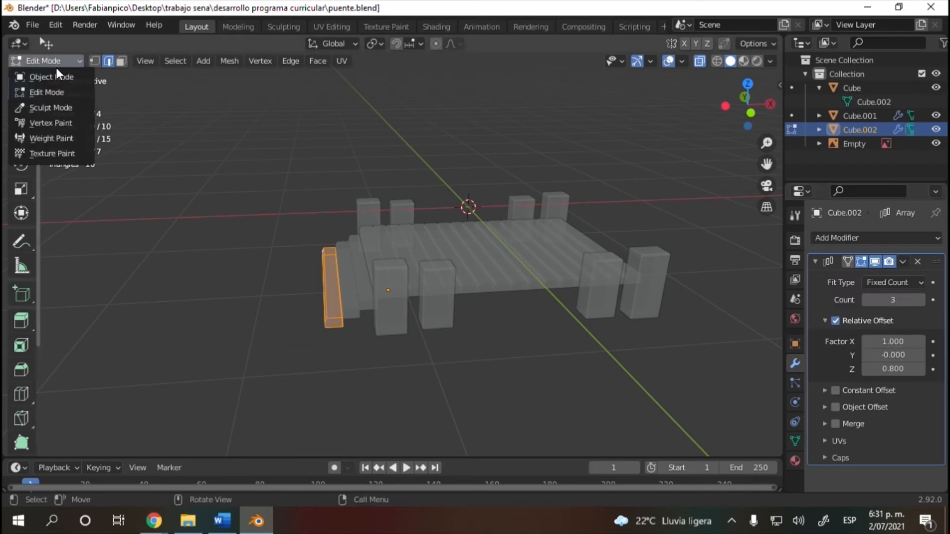
{"action": "left_click", "coordinate": [47, 77]}
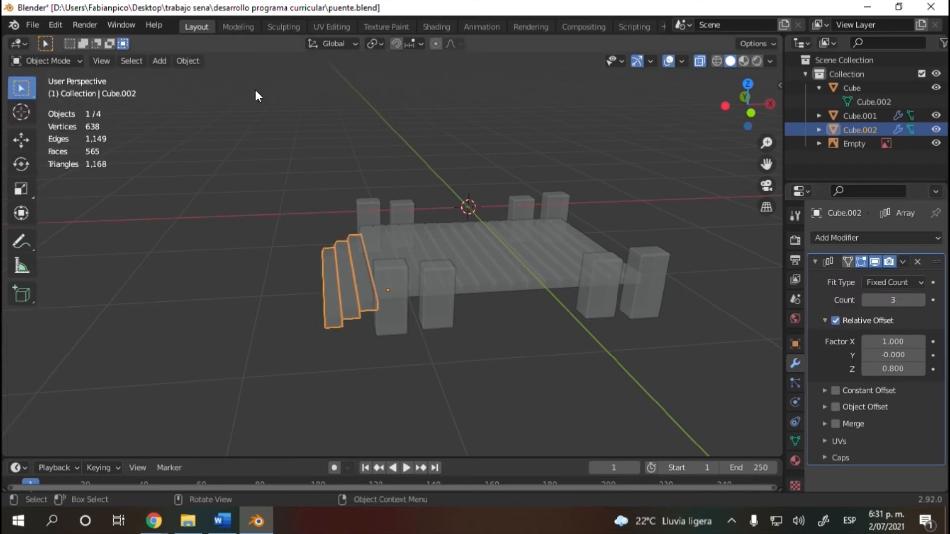
{"action": "left_click", "coordinate": [902, 262]}
{"action": "left_click", "coordinate": [856, 276]}
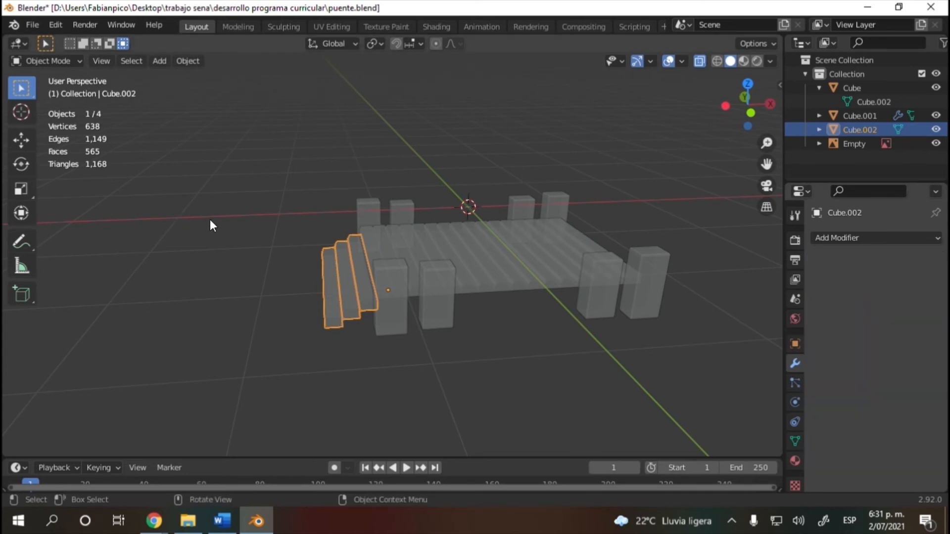
{"action": "left_click", "coordinate": [66, 61]}
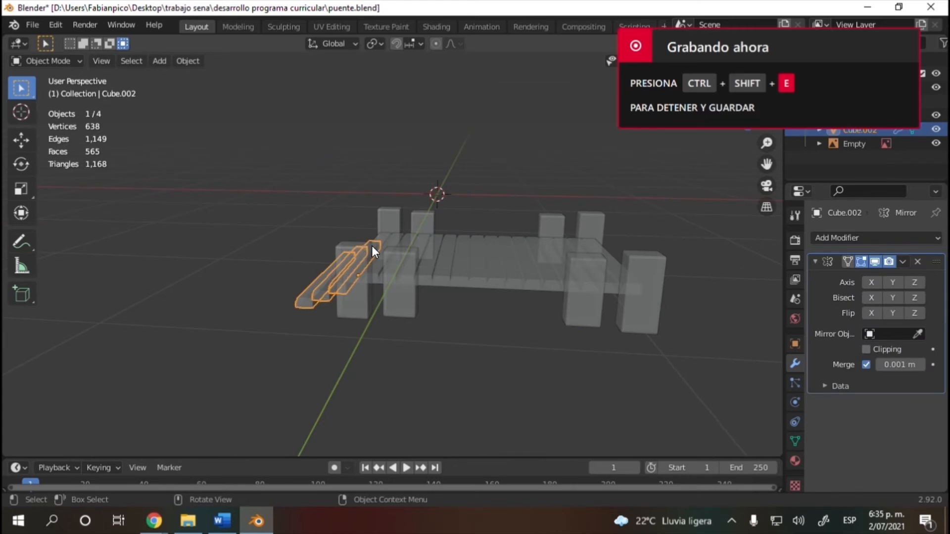
- Duplicate the three-step stair and move the copy along the global X axis to the opposite end of the deck
{"action": "left_click", "coordinate": [360, 257]}
{"action": "left_click", "coordinate": [328, 282]}
{"action": "key", "text": "shift+d"}
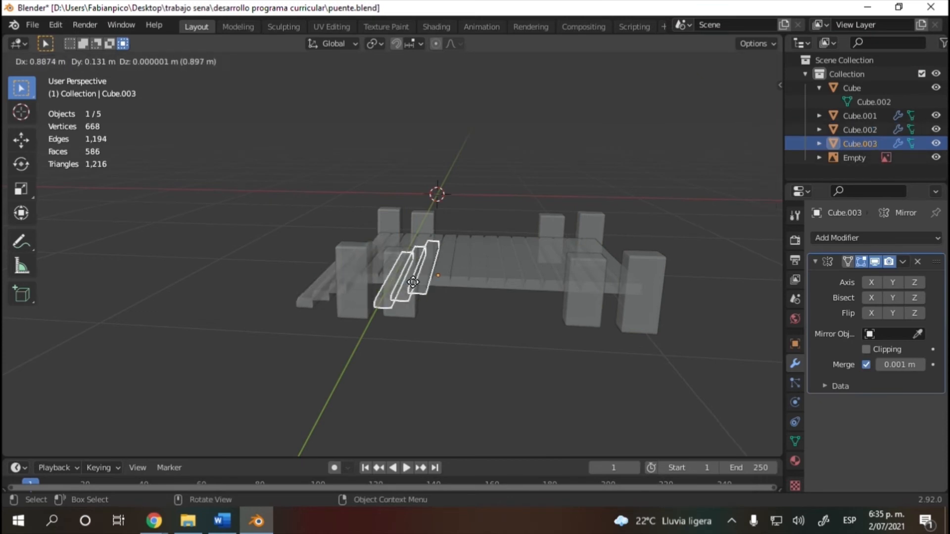
{"action": "key", "text": "x"}
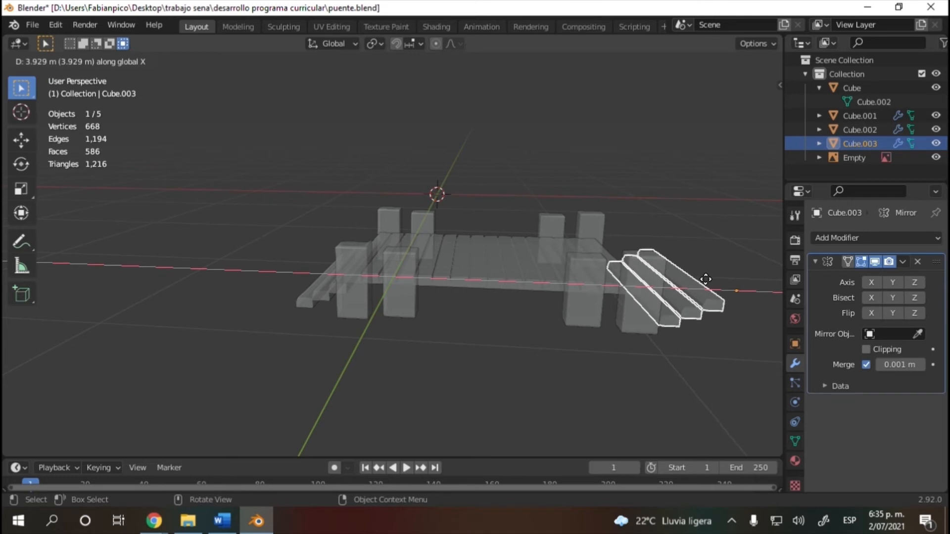
{"action": "left_click", "coordinate": [688, 285]}
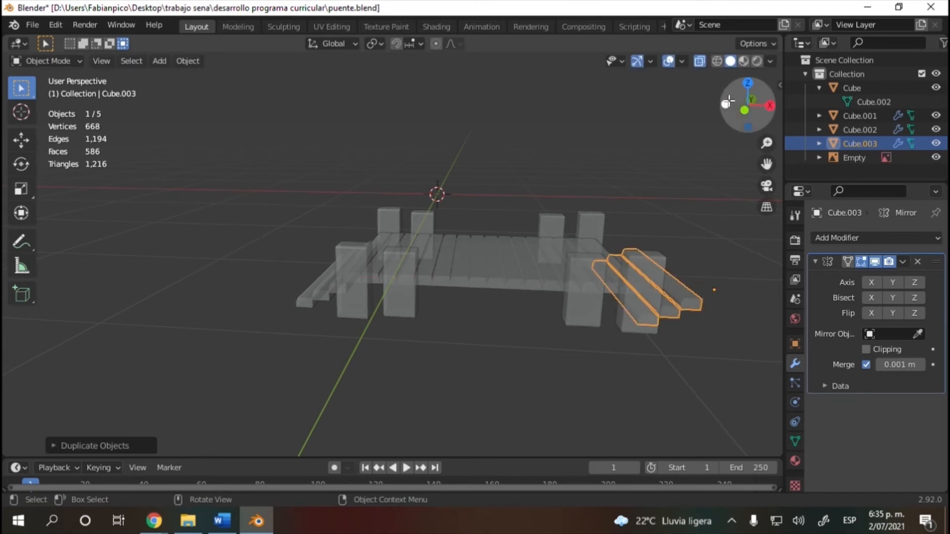
- Mirror the duplicated steps along global X and move them about 0.8 m in negative X against the deck's end
{"action": "left_click_drag", "start_coordinate": [742, 104], "coordinate": [768, 112]}
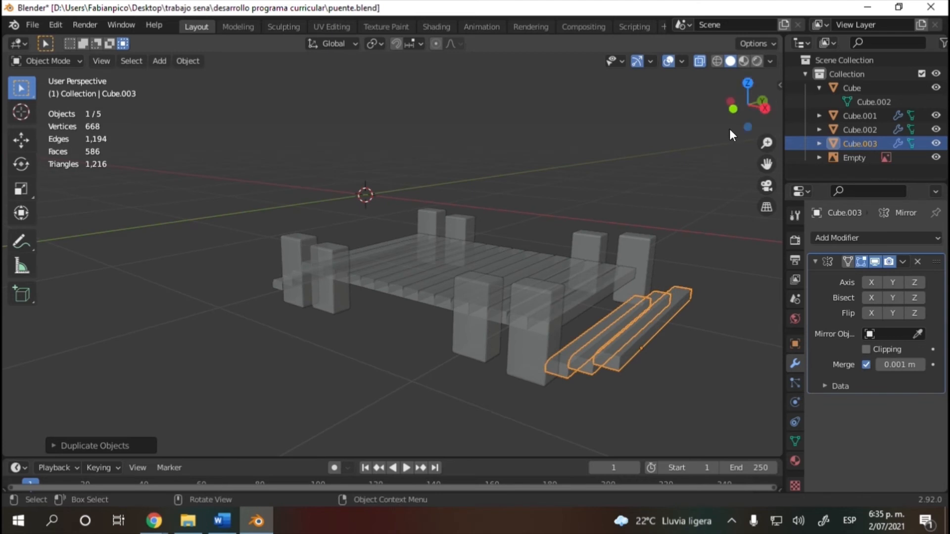
{"action": "key", "text": "ctrl+m"}
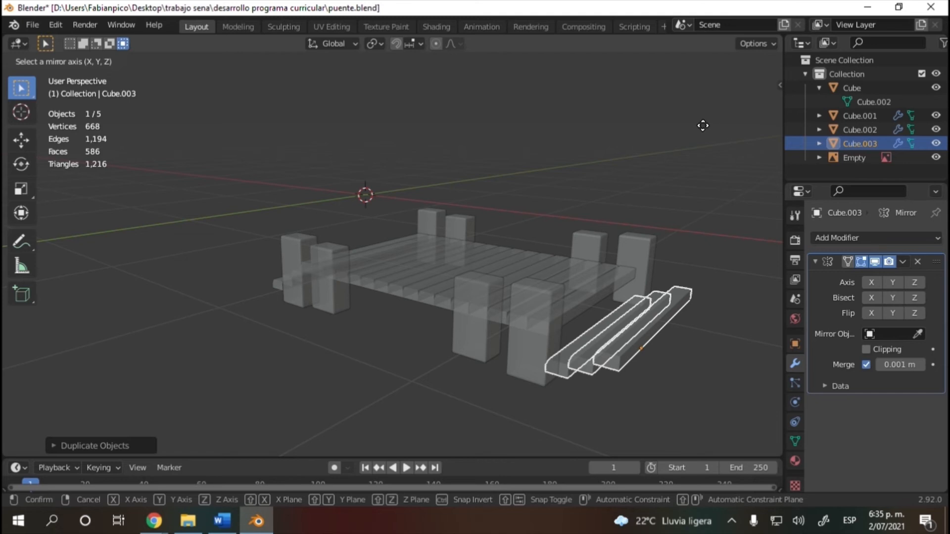
{"action": "key", "text": "x"}
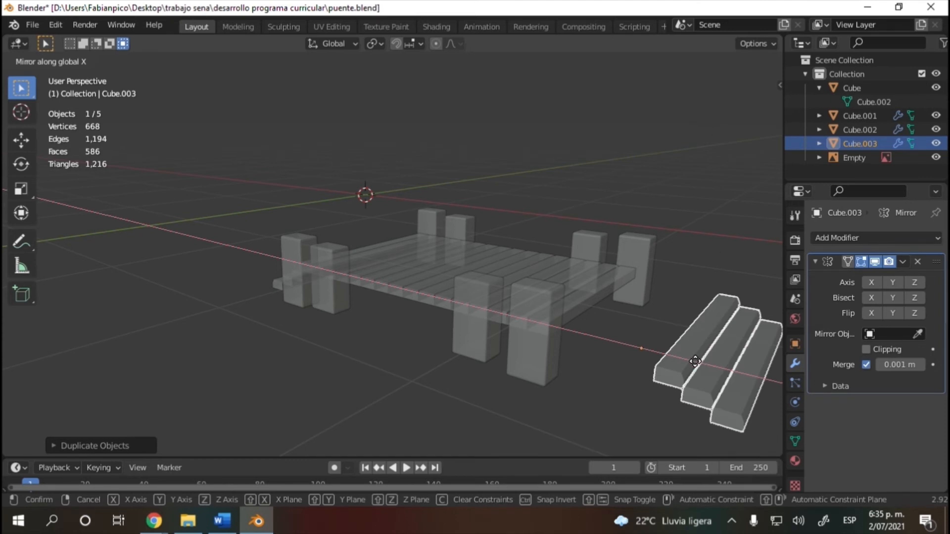
{"action": "left_click", "coordinate": [696, 362]}
{"action": "key", "text": "g"}
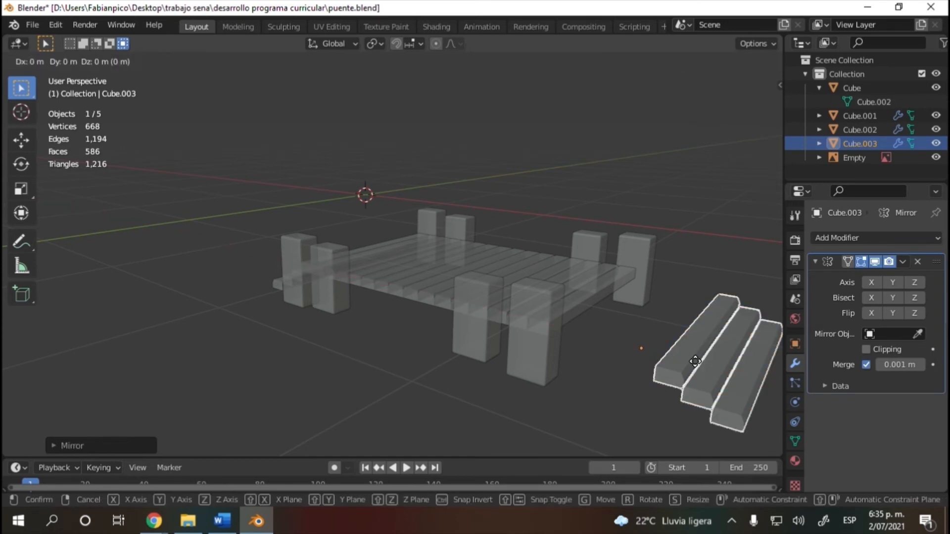
{"action": "key", "text": "x"}
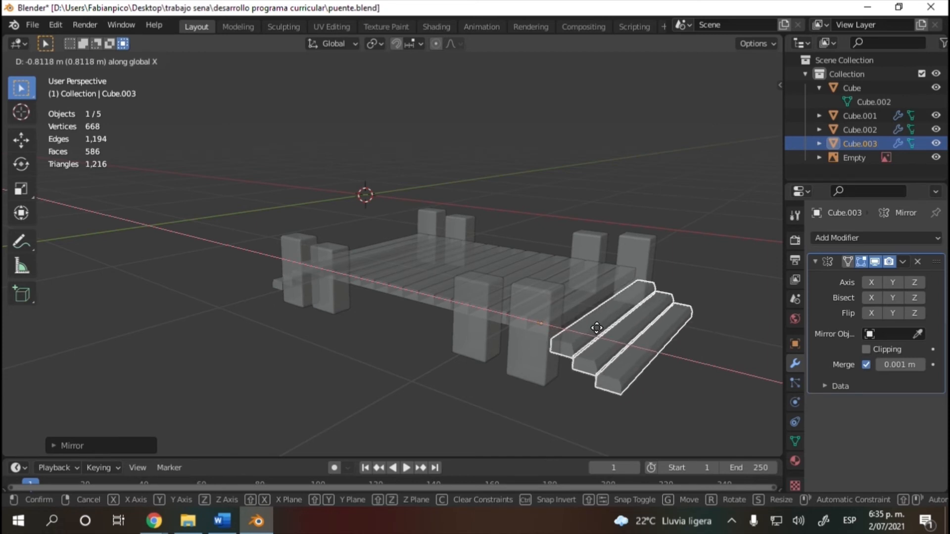
{"action": "left_click", "coordinate": [593, 328]}
- Examine the placement of both stairs in front, side and perspective views against the reference image
{"action": "left_click_drag", "start_coordinate": [726, 117], "coordinate": [735, 99]}
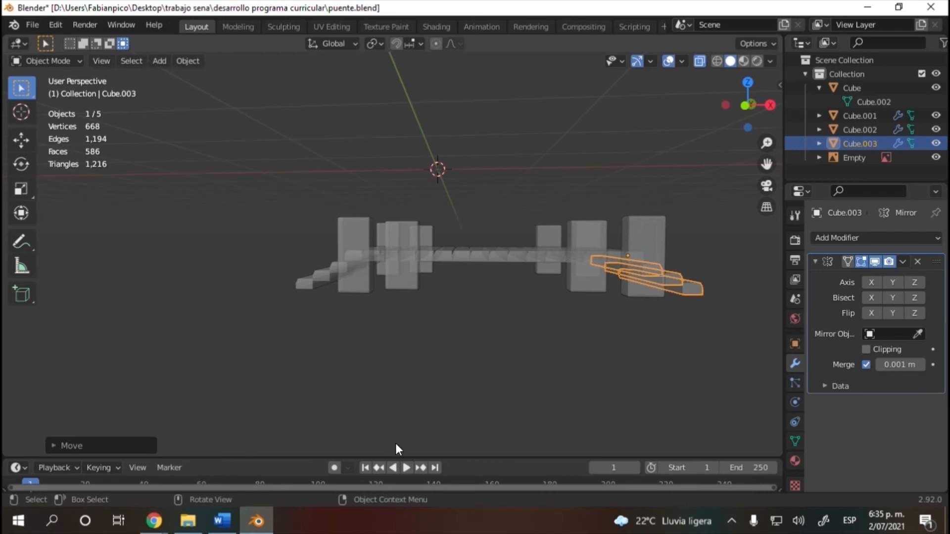
{"action": "key", "text": "KP_1"}
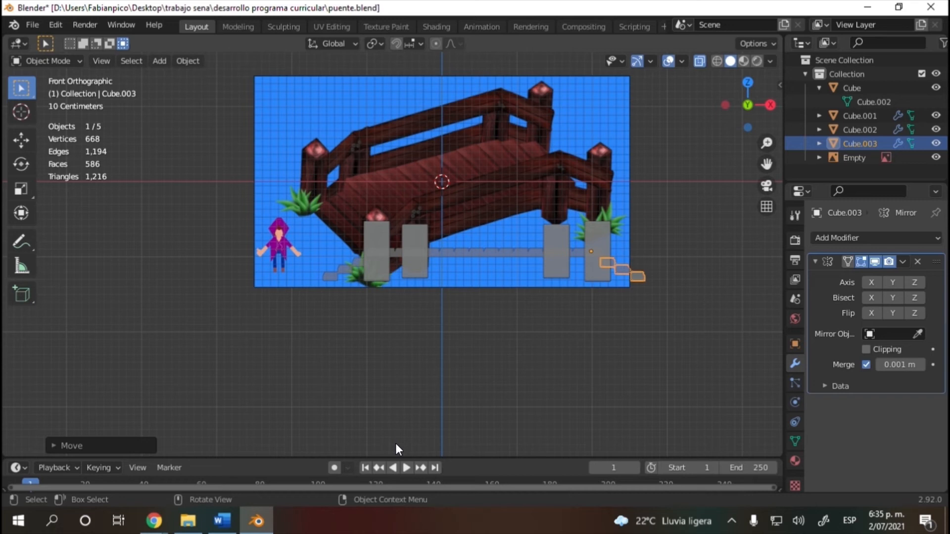
{"action": "key", "text": "KP_3"}
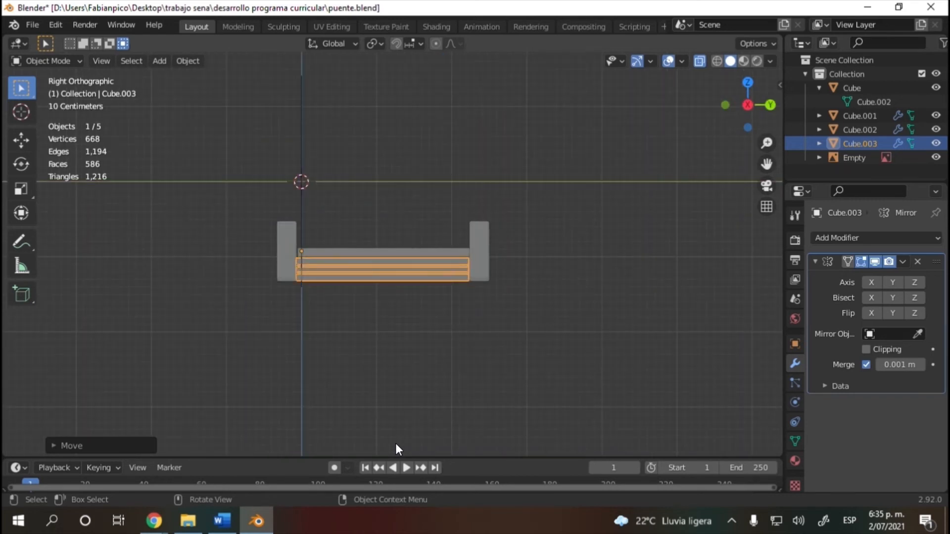
{"action": "left_click_drag", "start_coordinate": [756, 114], "coordinate": [717, 127]}
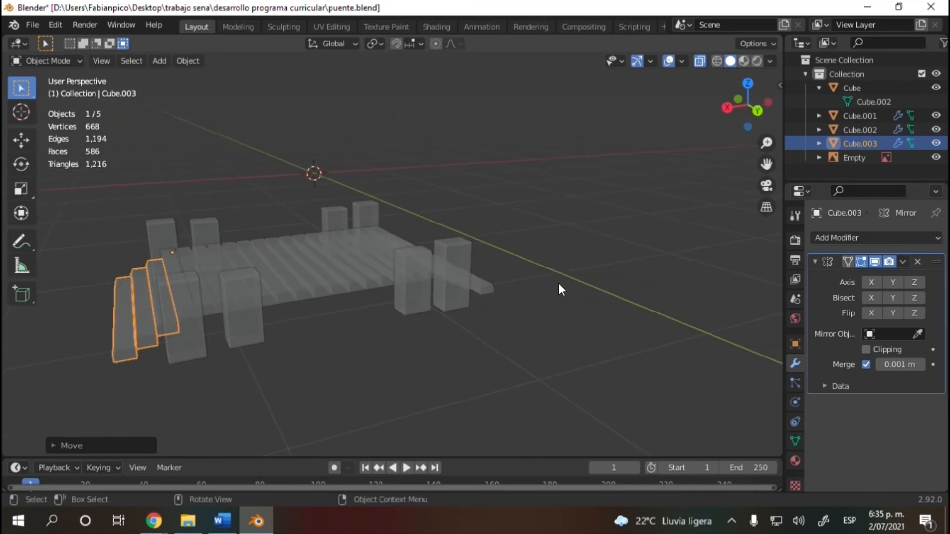
{"action": "key", "text": "KP_3"}
{"action": "key", "text": "KP_1"}
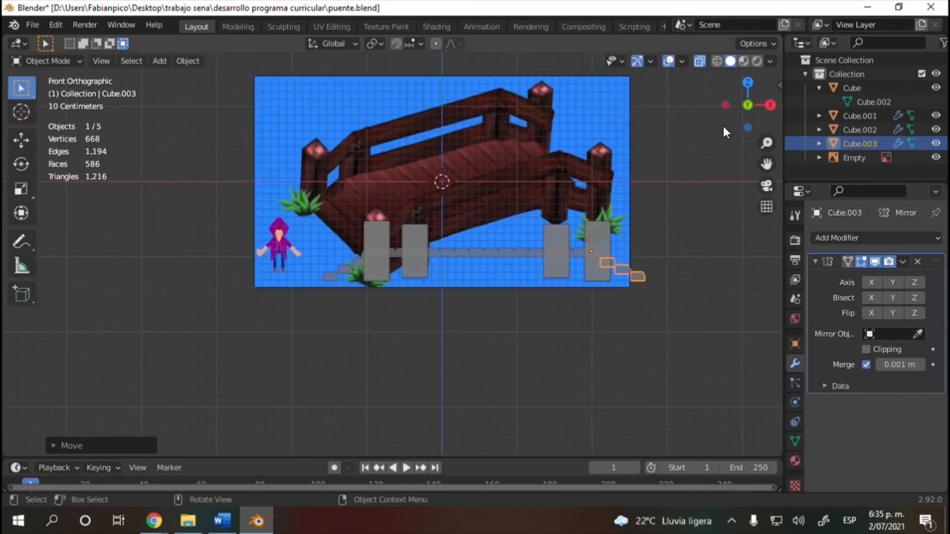
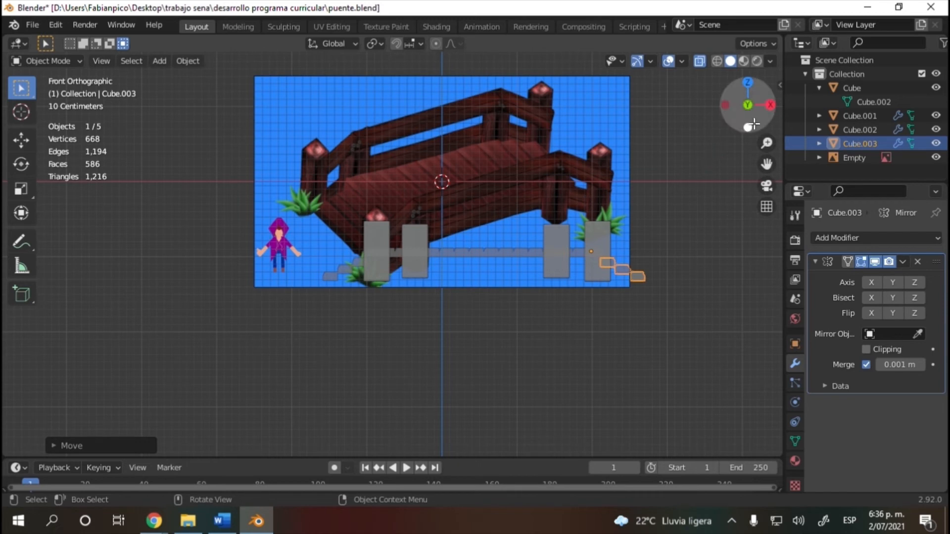
{"action": "left_click_drag", "start_coordinate": [735, 117], "coordinate": [735, 116]}
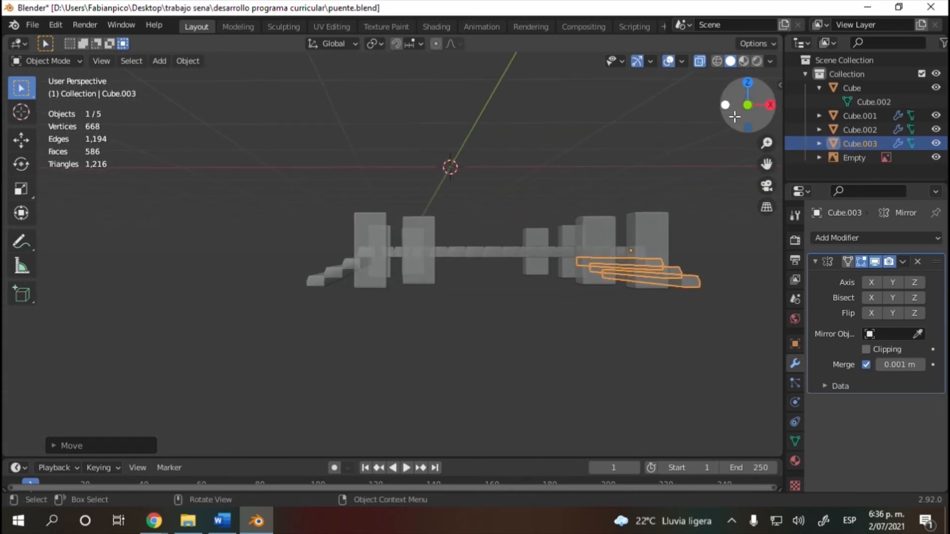
{"action": "key", "text": "KP_1"}
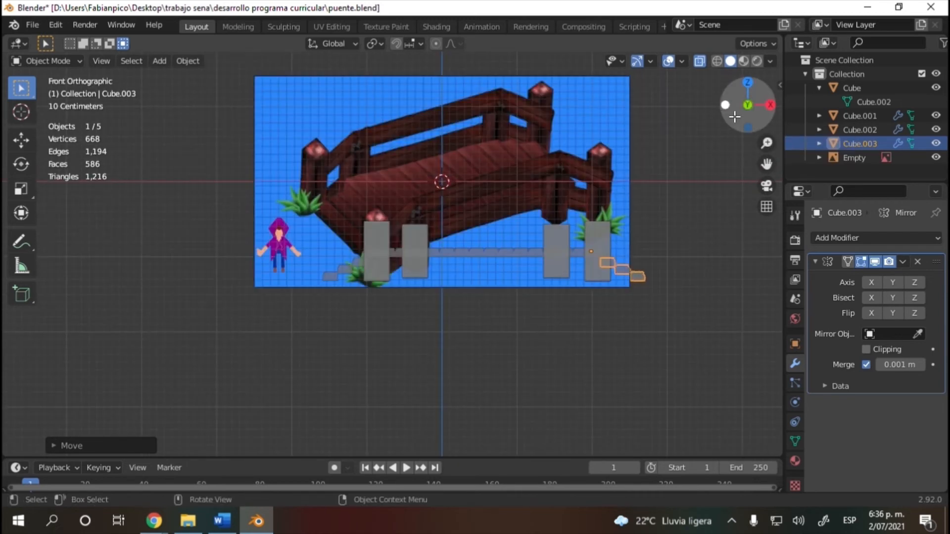
{"action": "mouse_move", "coordinate": [761, 118]}
{"action": "left_mouse_down"}
{"action": "mouse_move", "coordinate": [740, 113]}
{"action": "mouse_move", "coordinate": [748, 106]}
{"action": "left_mouse_up"}
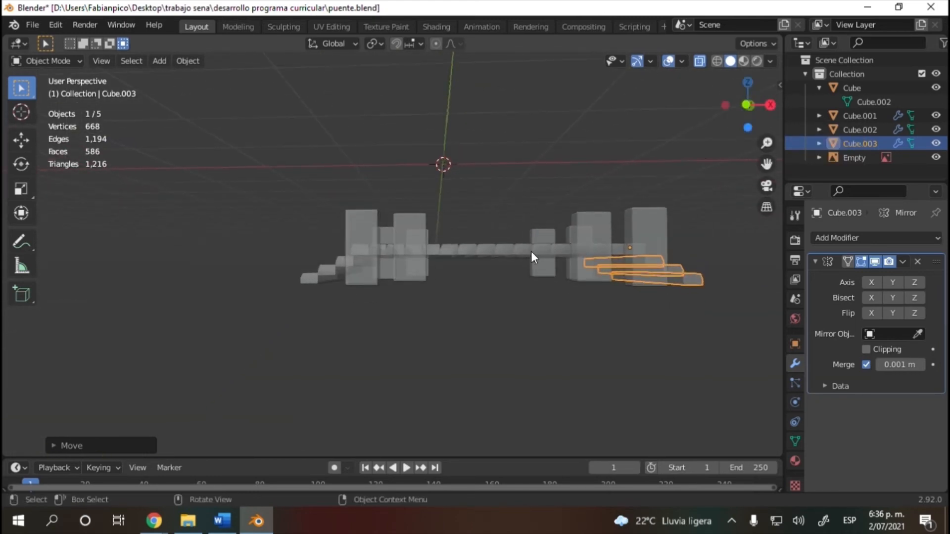
{"action": "key", "text": "KP_1"}
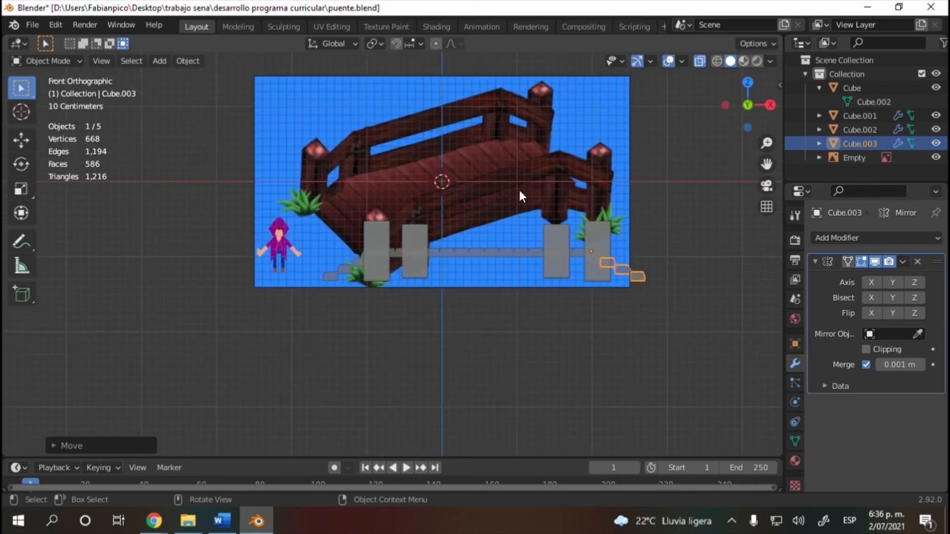
- Deselect the steps and add a new mesh cube at the 3D cursor in the front view
{"action": "scroll", "coordinate": [539, 168], "scroll_direction": "up", "scroll_amount": 2}
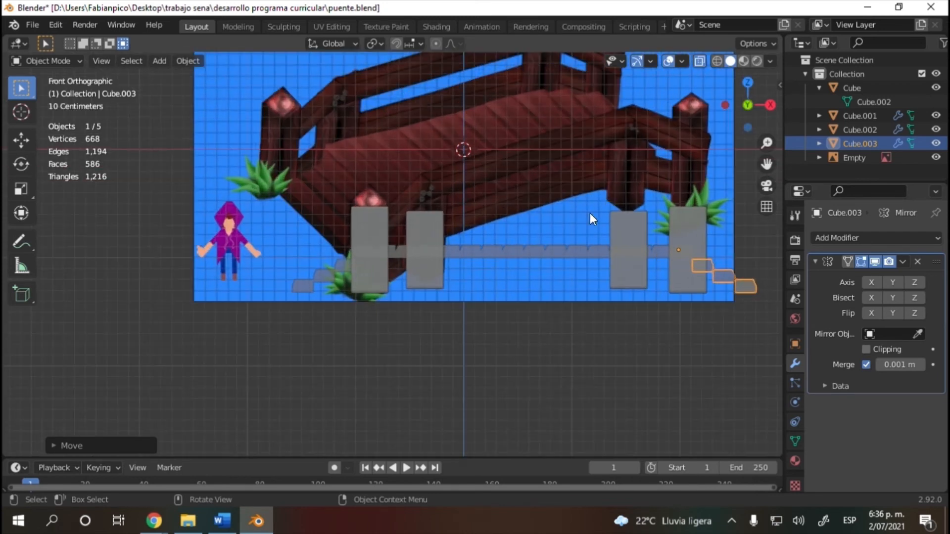
{"action": "left_click", "coordinate": [749, 209]}
{"action": "left_click_drag", "start_coordinate": [767, 164], "coordinate": [693, 211]}
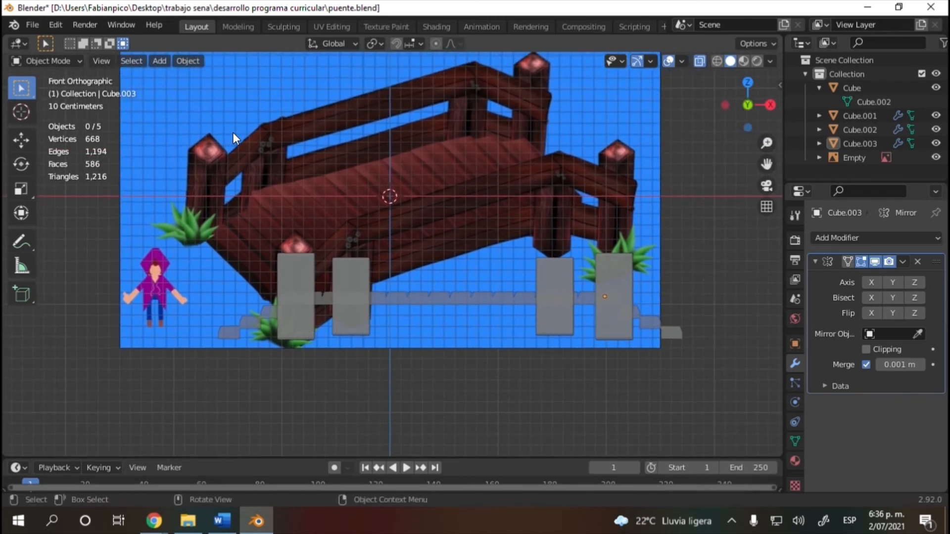
{"action": "left_click", "coordinate": [158, 59]}
{"action": "mouse_move", "coordinate": [214, 81]}
{"action": "left_click", "coordinate": [163, 60]}
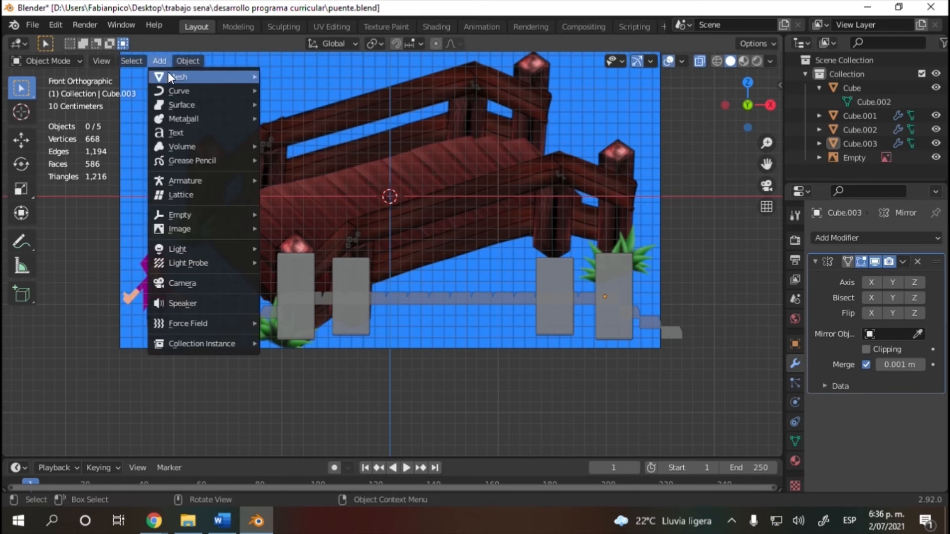
{"action": "mouse_move", "coordinate": [188, 75]}
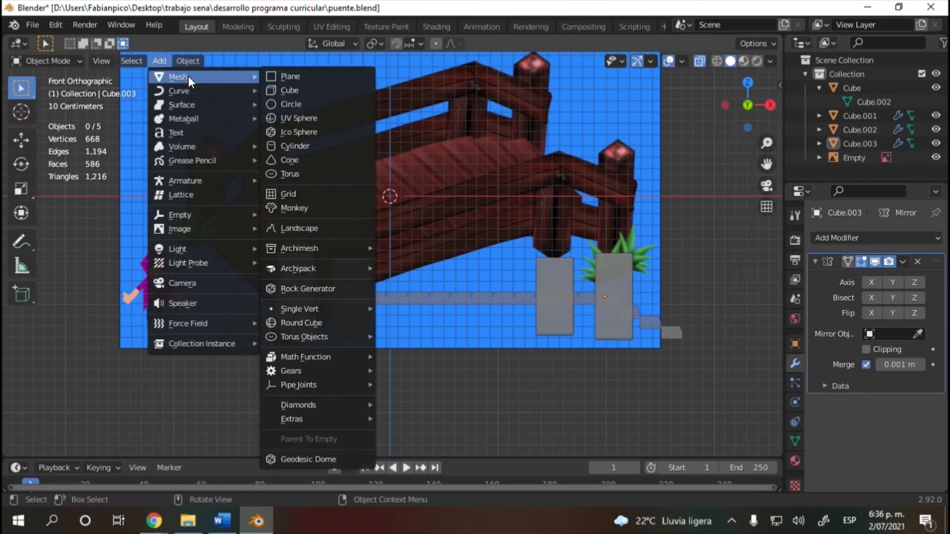
{"action": "left_click", "coordinate": [305, 91]}
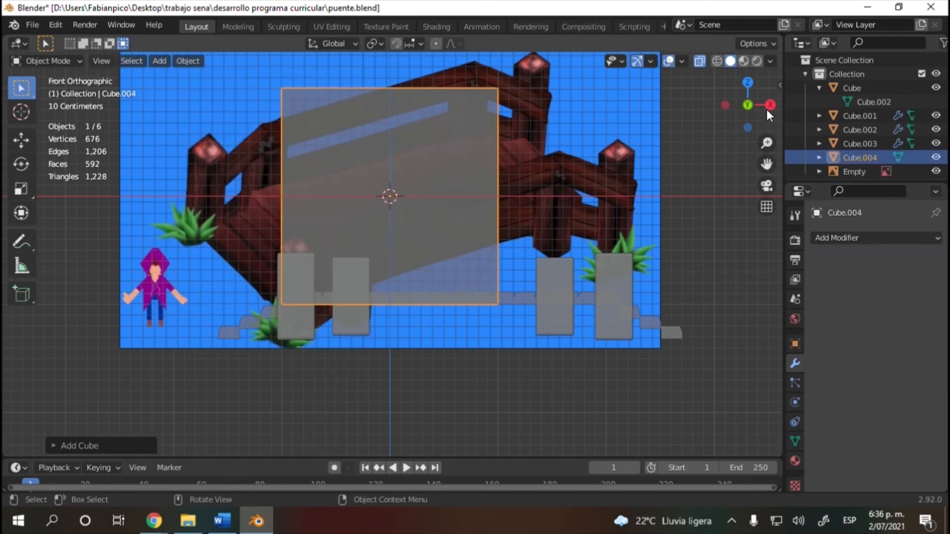
- Select the new cube and scale it down uniformly to about the width of a bridge post
{"action": "left_click", "coordinate": [939, 157]}
{"action": "left_click", "coordinate": [939, 157]}
{"action": "scroll", "coordinate": [841, 156], "scroll_direction": "down", "scroll_amount": 1}
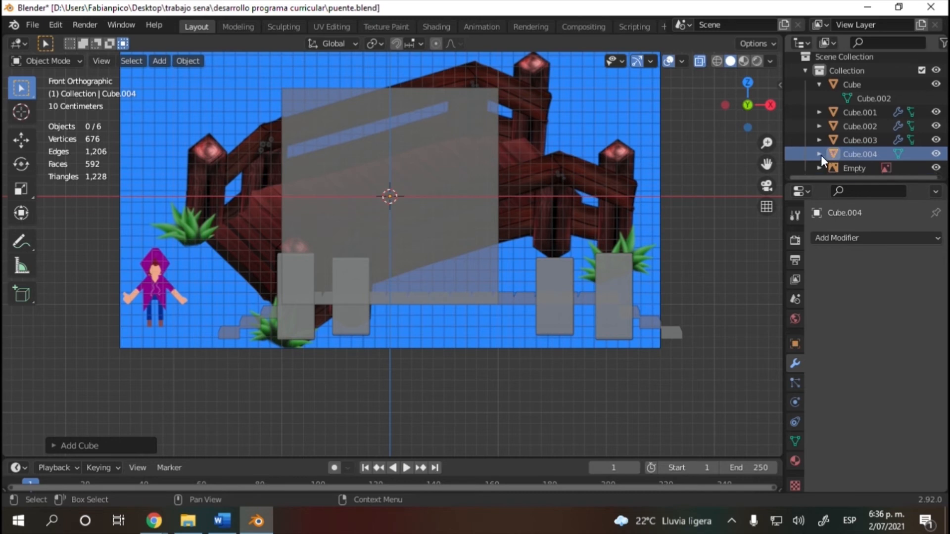
{"action": "scroll", "coordinate": [387, 172], "scroll_direction": "down", "scroll_amount": 1}
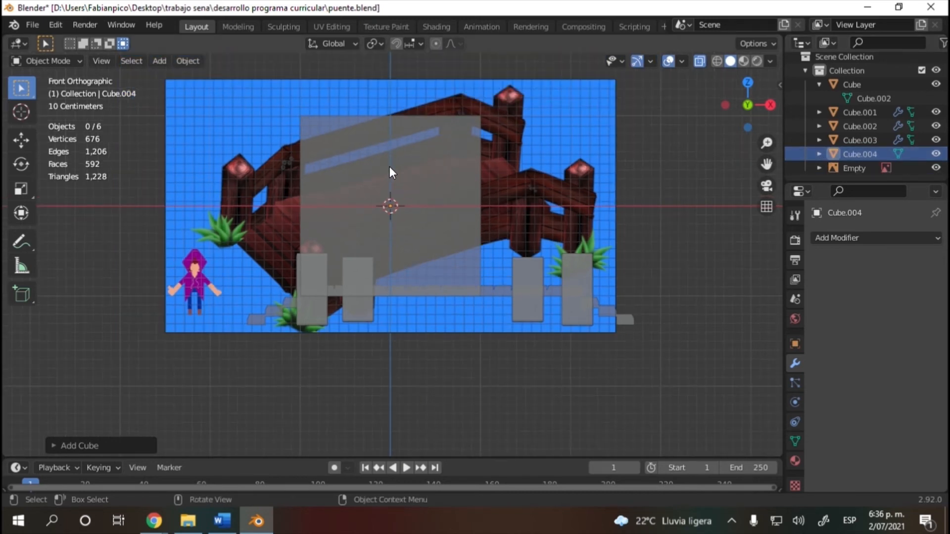
{"action": "left_click", "coordinate": [407, 181]}
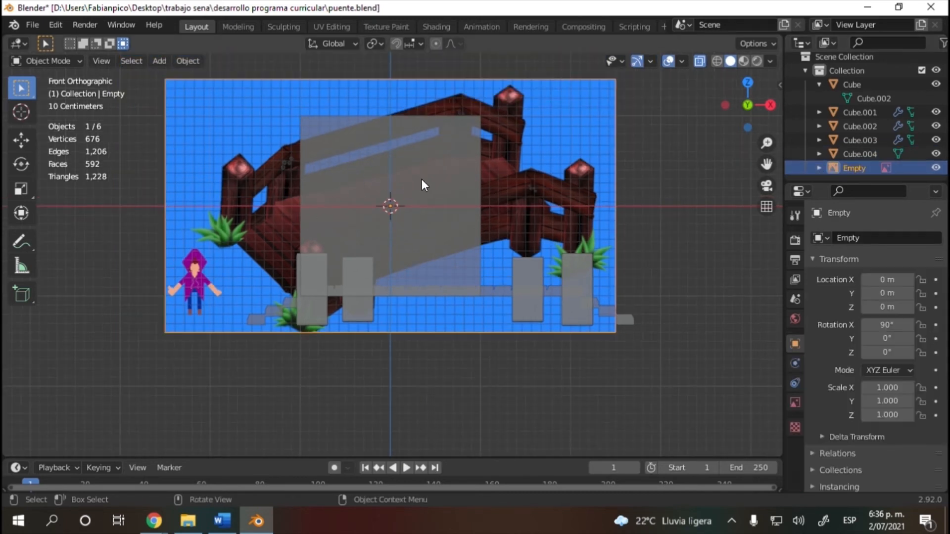
{"action": "left_click", "coordinate": [865, 154]}
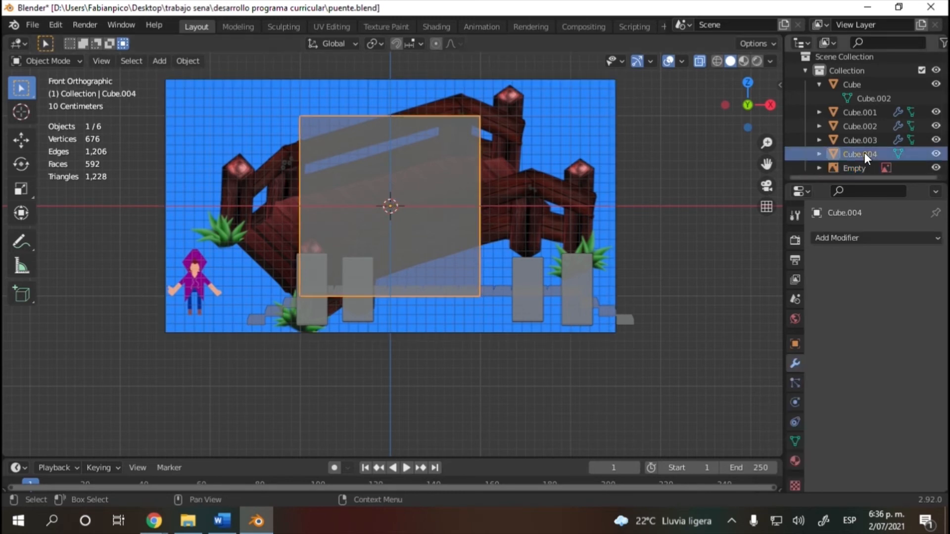
{"action": "key", "text": "s"}
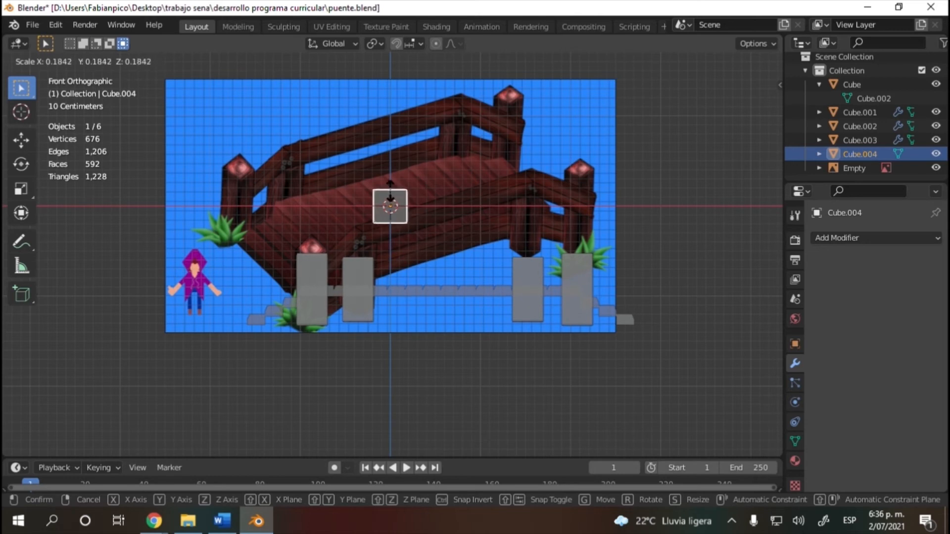
{"action": "left_click", "coordinate": [384, 194]}
- Move the small cube about 0.87 m in negative X and lower it along Z onto the top of the end post
{"action": "key", "text": "g"}
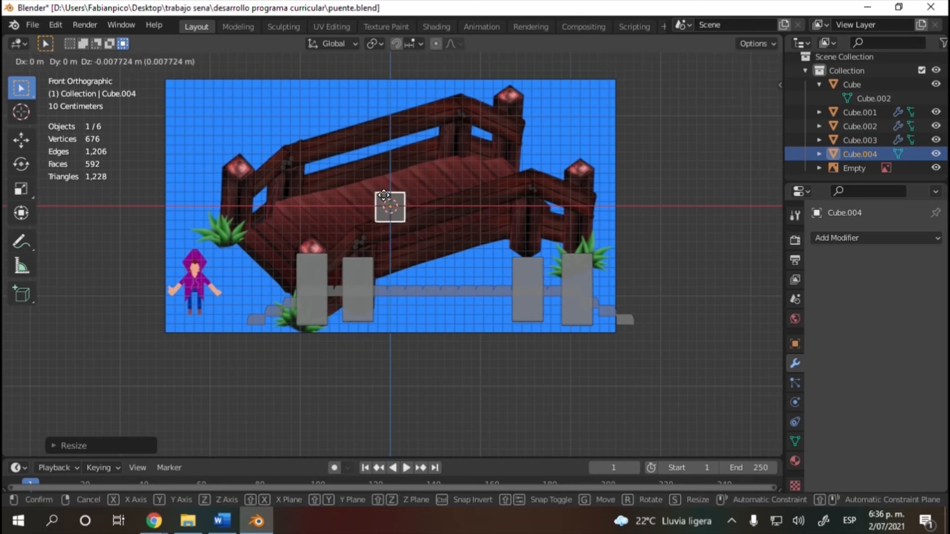
{"action": "key", "text": "x"}
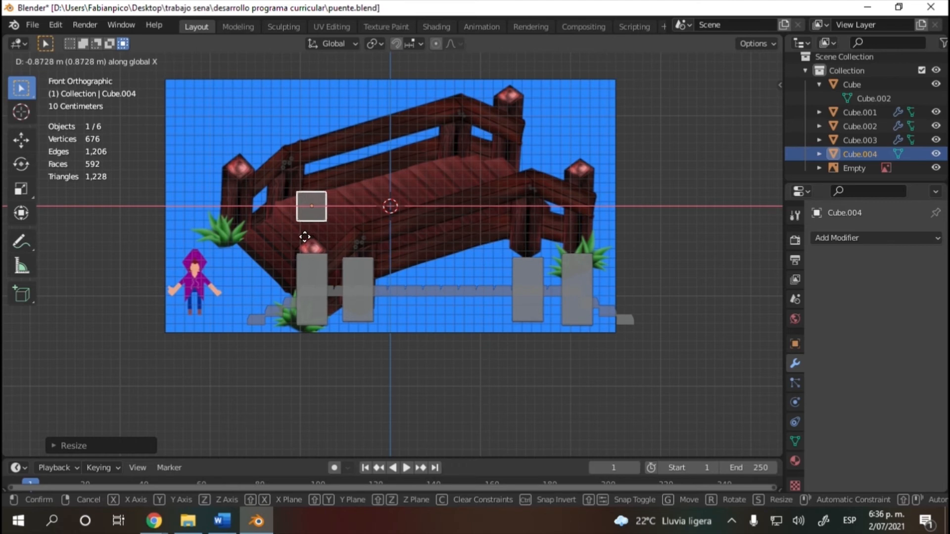
{"action": "left_click", "coordinate": [305, 236]}
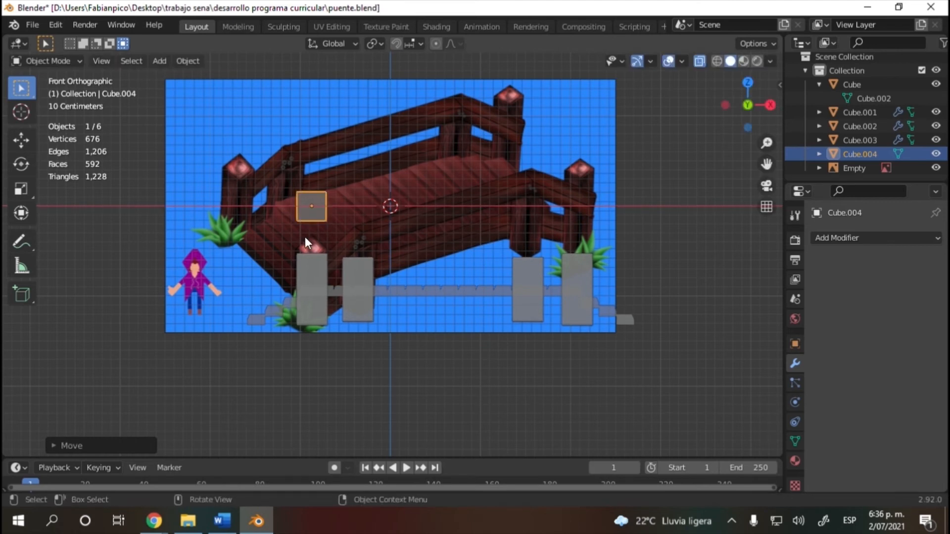
{"action": "key", "text": "g"}
{"action": "key", "text": "z"}
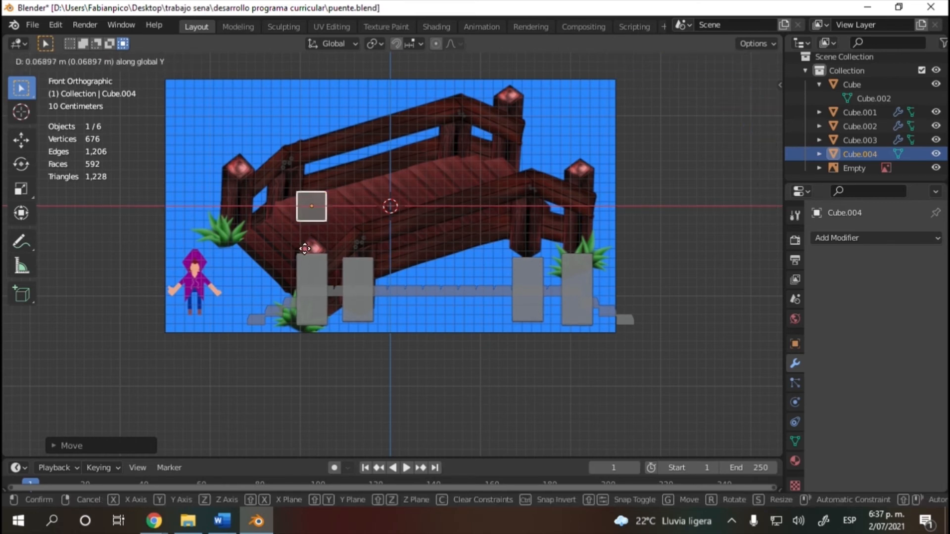
{"action": "left_click", "coordinate": [310, 286]}
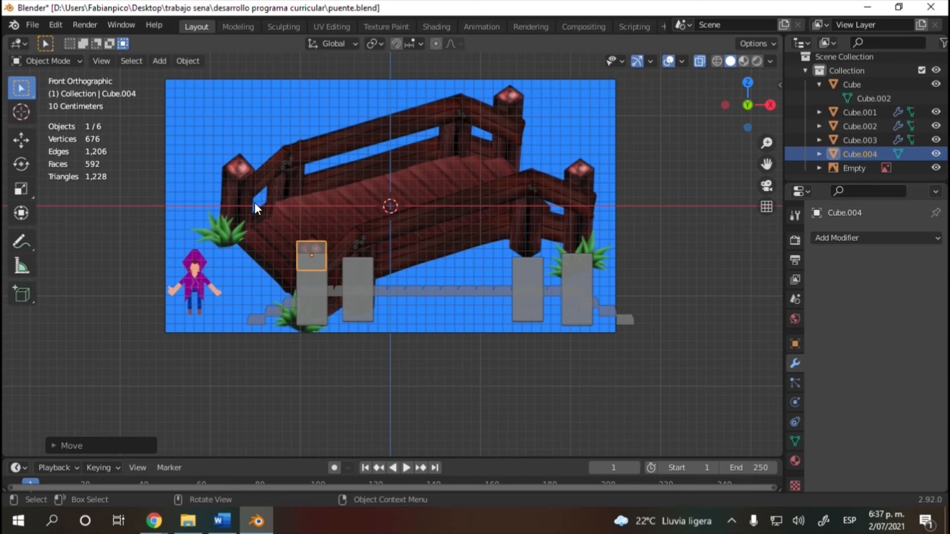
- Move the small cube about 0.2 m in negative Y so it is centred over the end post
{"action": "left_click_drag", "start_coordinate": [761, 123], "coordinate": [635, 223]}
{"action": "scroll", "coordinate": [554, 285], "scroll_direction": "up", "scroll_amount": 2}
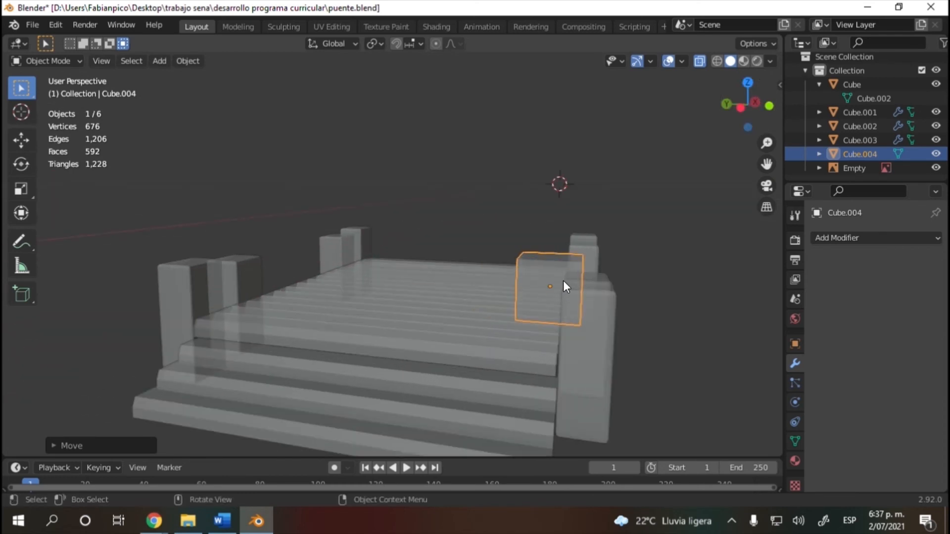
{"action": "key", "text": "g"}
{"action": "key", "text": "x"}
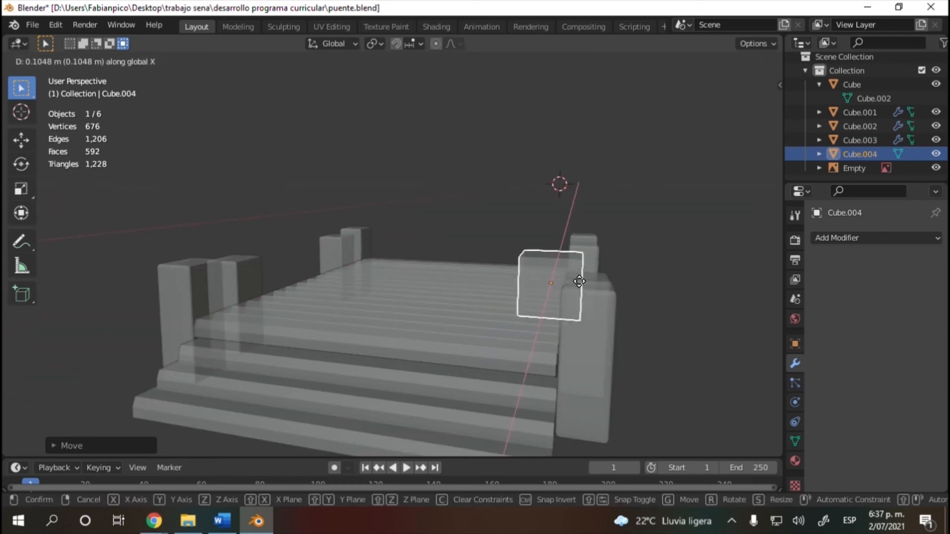
{"action": "key", "text": "z"}
{"action": "key", "text": "y"}
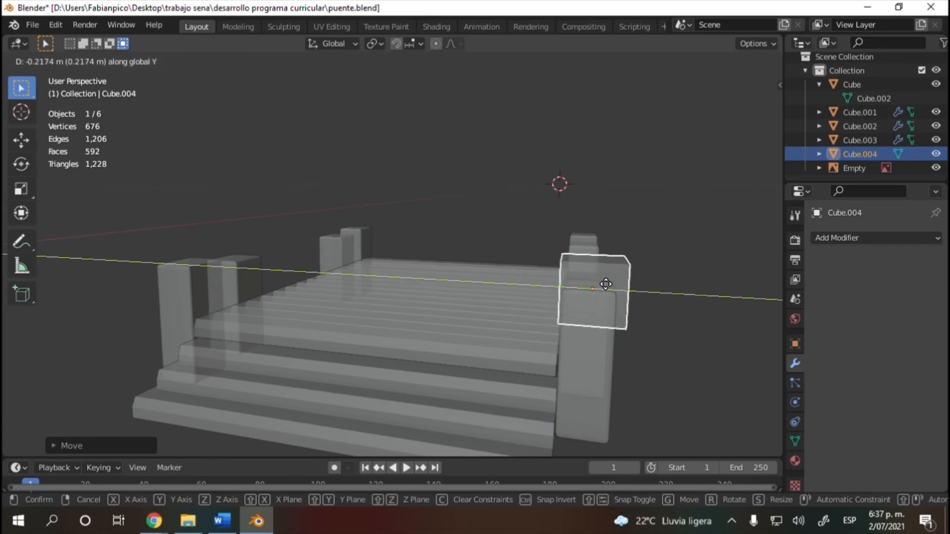
{"action": "left_click", "coordinate": [603, 287]}
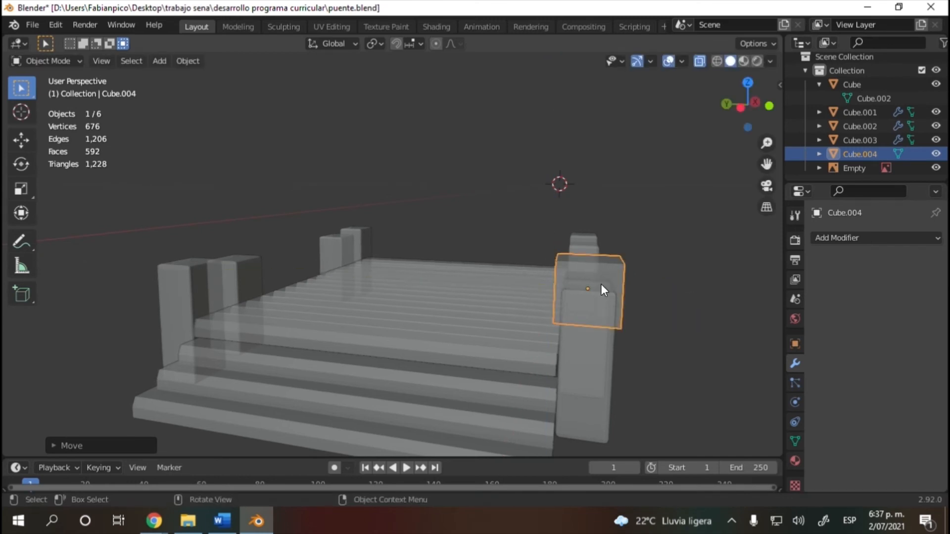
- Scale the small cube along global Y to less than half the post's thickness plus a margin, making a narrow block
{"action": "key", "text": "s"}
{"action": "key", "text": "z"}
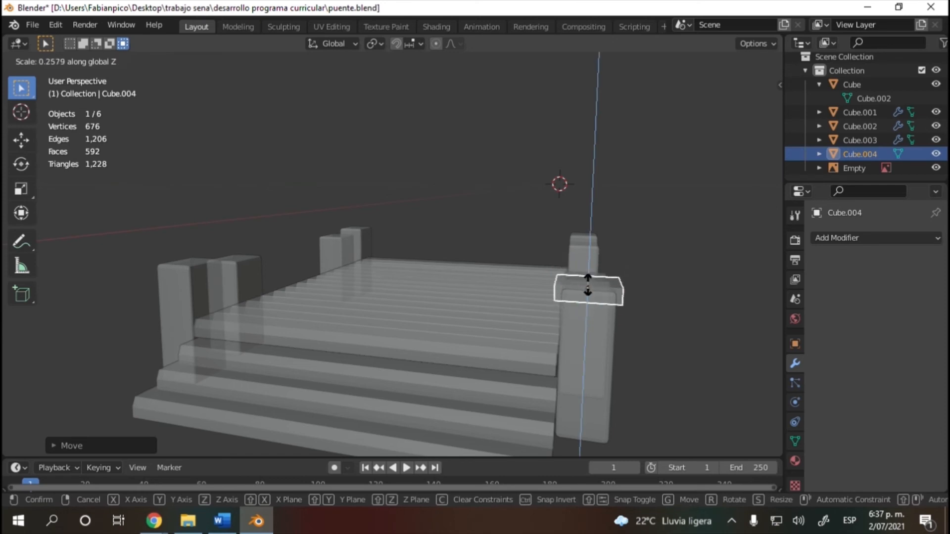
{"action": "key", "text": "x"}
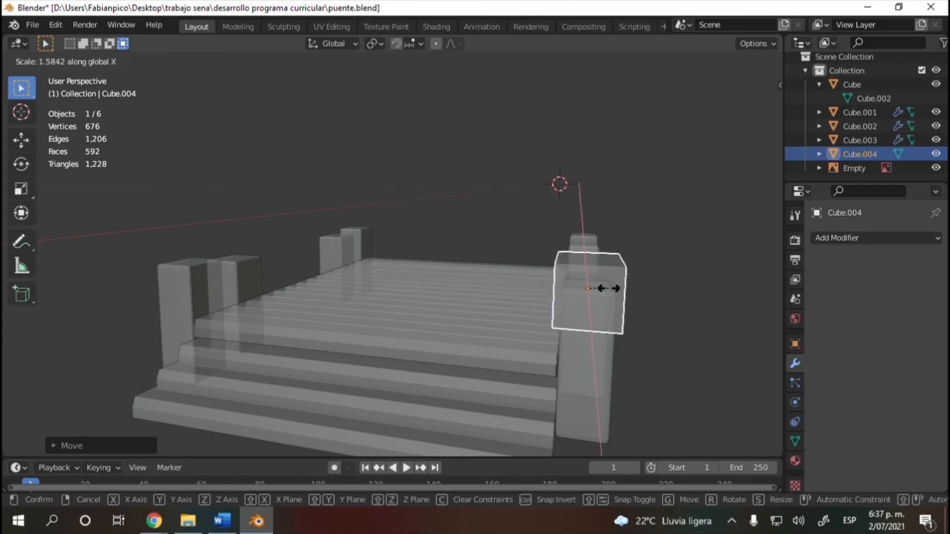
{"action": "key", "text": "y"}
{"action": "left_click", "coordinate": [592, 286]}
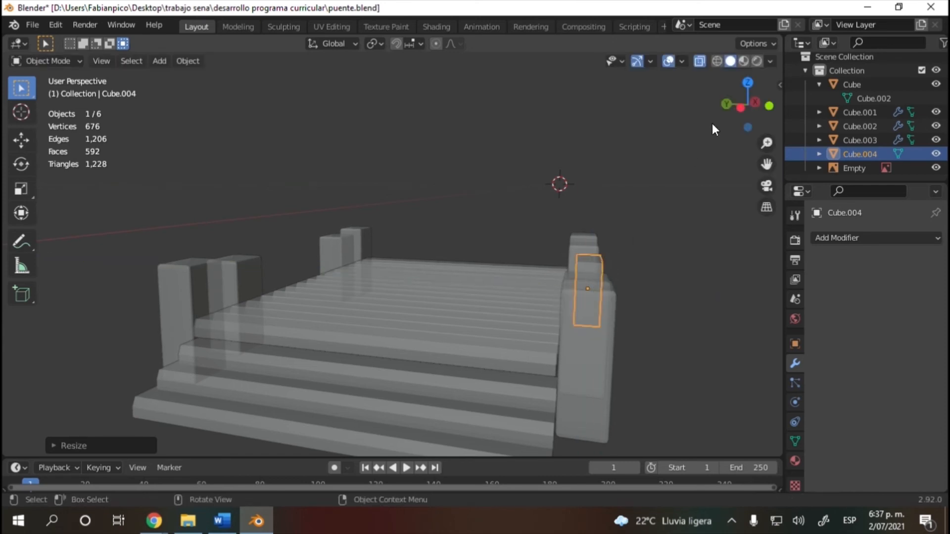
- Save puente.blend and check the narrow block's position on the post in front, bottom, side and perspective views
{"action": "left_click_drag", "start_coordinate": [744, 114], "coordinate": [685, 117]}
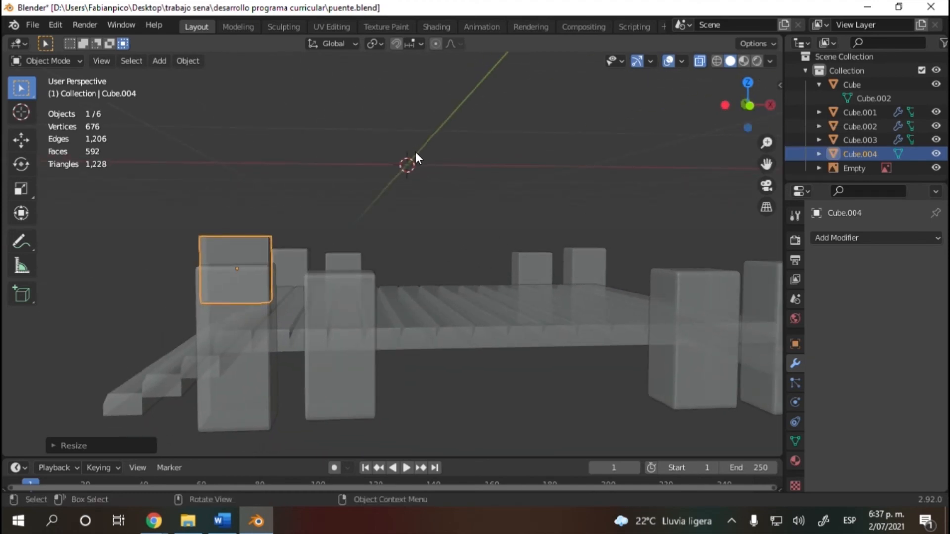
{"action": "key", "text": "KP_1"}
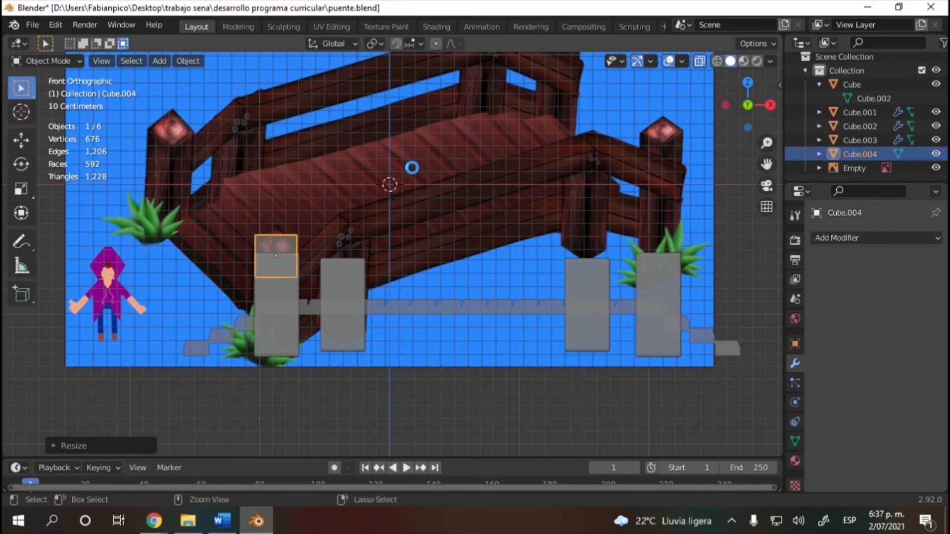
{"action": "key", "text": "ctrl+s"}
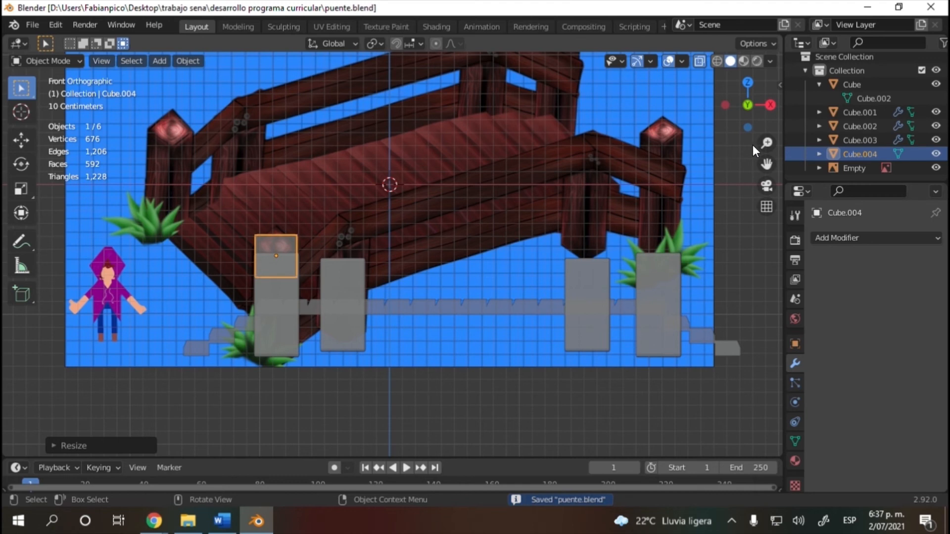
{"action": "left_click", "coordinate": [750, 127]}
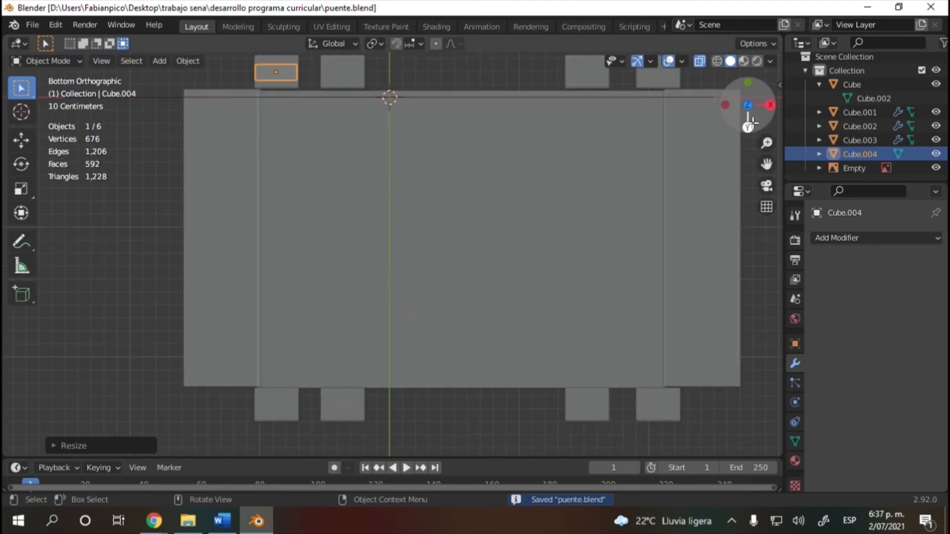
{"action": "left_click", "coordinate": [746, 123]}
{"action": "left_click", "coordinate": [748, 122]}
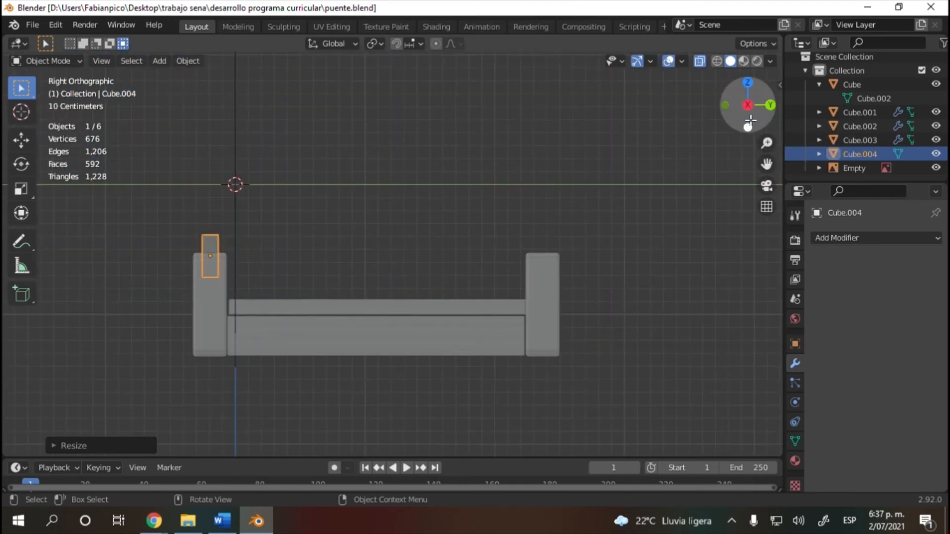
{"action": "left_click_drag", "start_coordinate": [754, 118], "coordinate": [717, 111]}
- Select the object containing the eight posts and edit its mesh with face selection active
{"action": "left_click", "coordinate": [863, 110]}
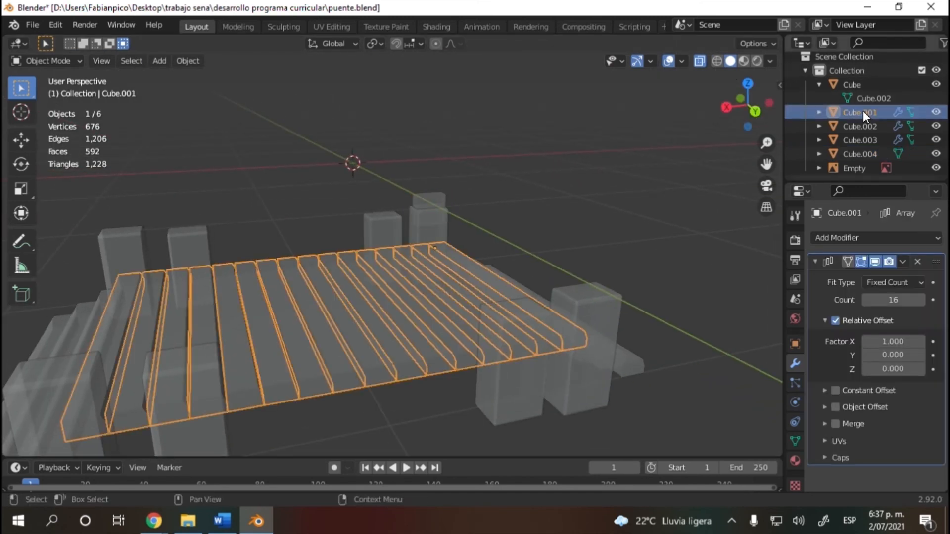
{"action": "left_click", "coordinate": [862, 85]}
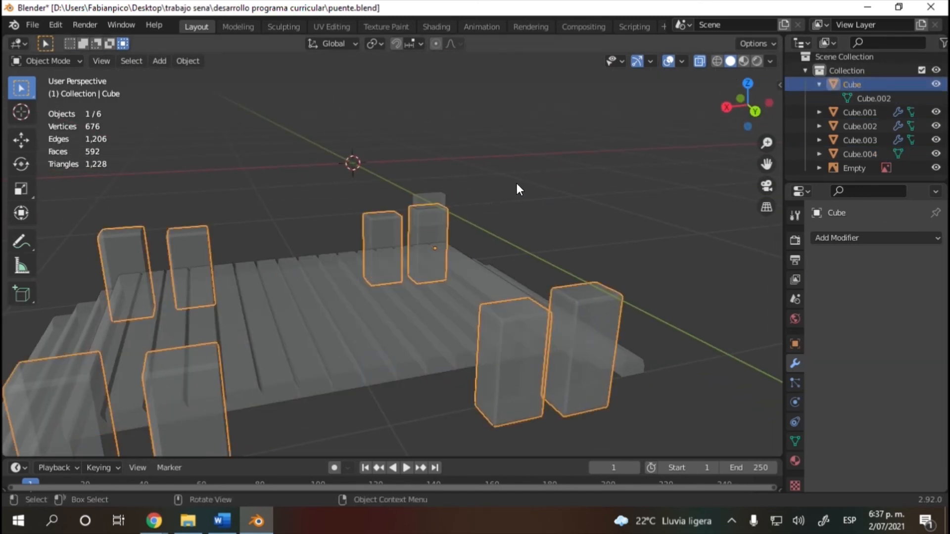
{"action": "scroll", "coordinate": [341, 221], "scroll_direction": "down", "scroll_amount": 2}
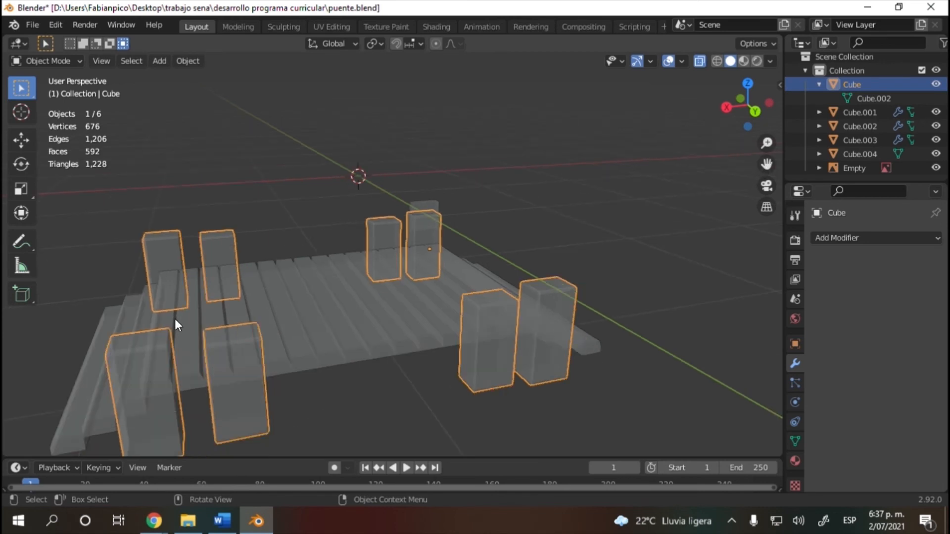
{"action": "left_click", "coordinate": [129, 160]}
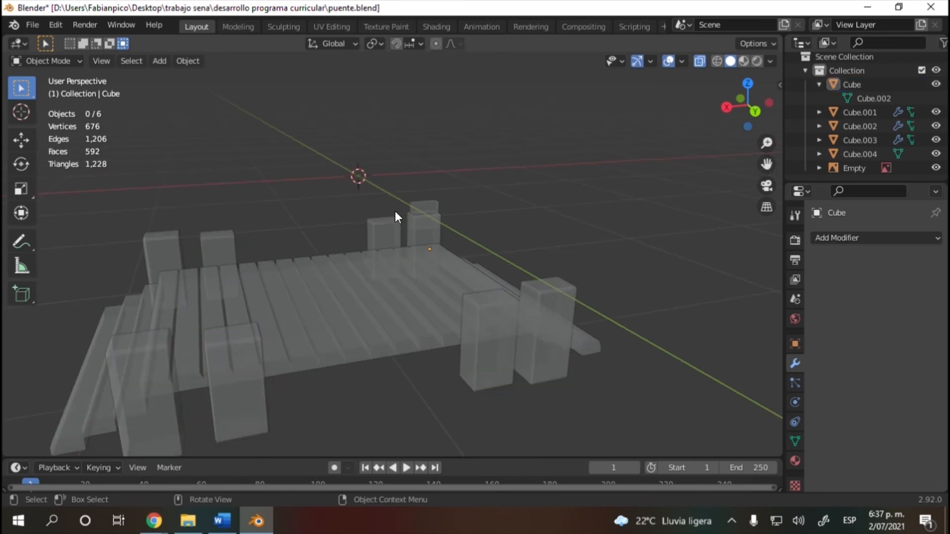
{"action": "left_click", "coordinate": [390, 225]}
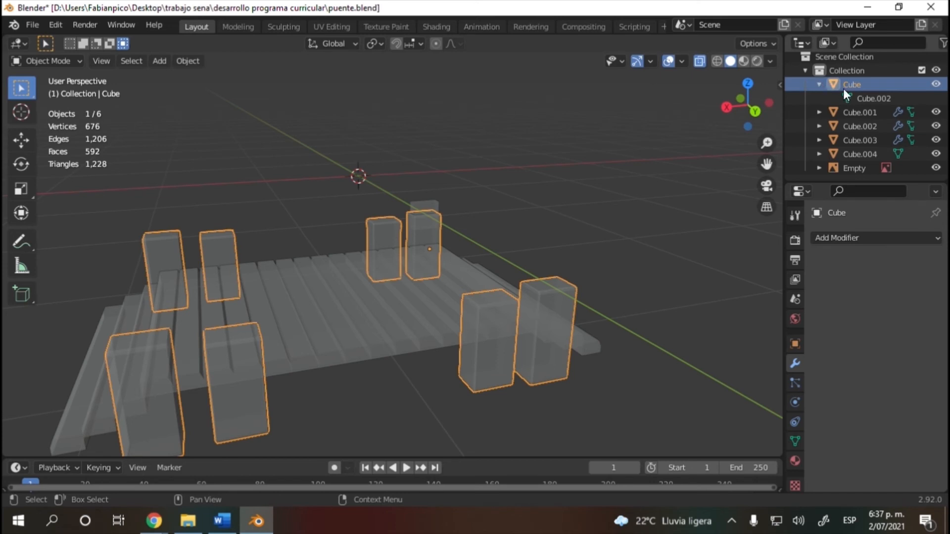
{"action": "left_click", "coordinate": [52, 60]}
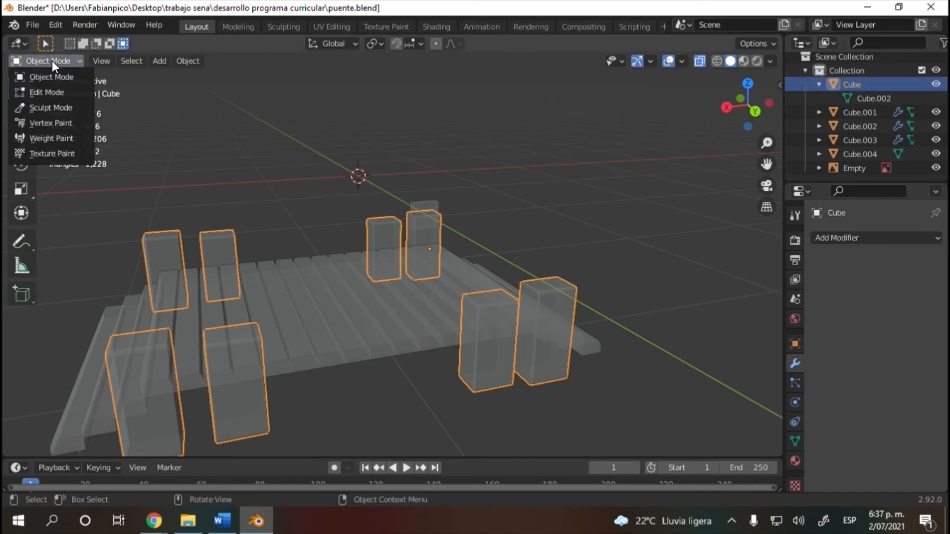
{"action": "left_click", "coordinate": [49, 92]}
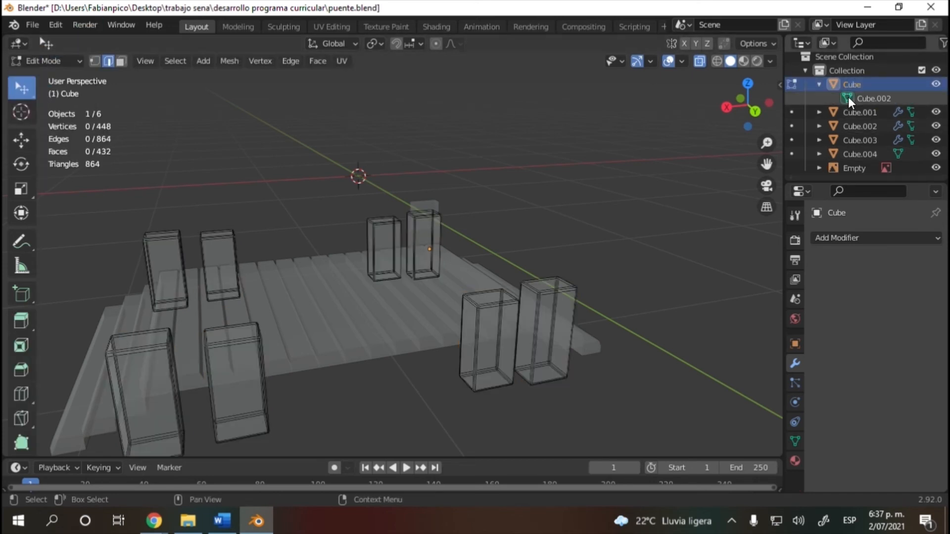
{"action": "left_click", "coordinate": [865, 101]}
{"action": "left_click", "coordinate": [489, 333]}
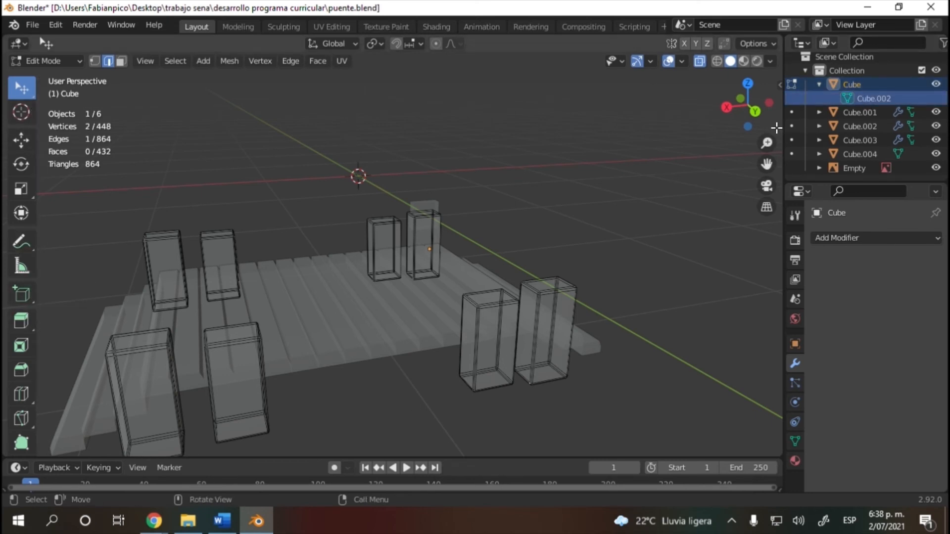
{"action": "left_click_drag", "start_coordinate": [754, 108], "coordinate": [770, 106]}
{"action": "left_click", "coordinate": [121, 60]}
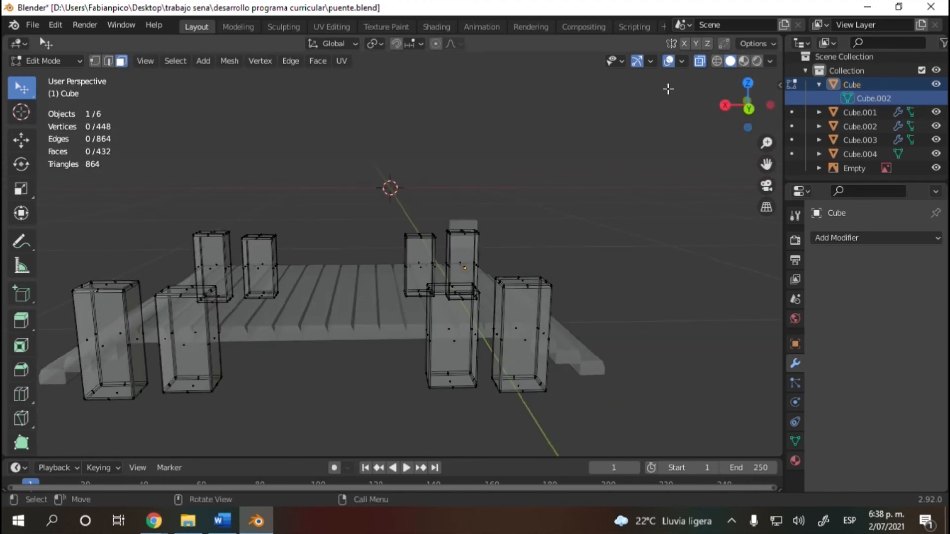
- Select the top faces of the two outermost posts at the end of the bridge that carries the narrow block
{"action": "left_click_drag", "start_coordinate": [756, 97], "coordinate": [747, 85]}
{"action": "mouse_move", "coordinate": [554, 277]}
{"action": "left_mouse_down"}
{"action": "mouse_move", "coordinate": [477, 272]}
{"action": "mouse_move", "coordinate": [486, 227]}
{"action": "left_mouse_up"}
{"action": "mouse_move", "coordinate": [550, 270]}
{"action": "left_mouse_down"}
{"action": "mouse_move", "coordinate": [469, 253]}
{"action": "mouse_move", "coordinate": [462, 236]}
{"action": "left_mouse_up"}
{"action": "mouse_move", "coordinate": [460, 235]}
{"action": "left_mouse_down"}
{"action": "mouse_move", "coordinate": [541, 280]}
{"action": "mouse_move", "coordinate": [470, 274]}
{"action": "mouse_move", "coordinate": [460, 256]}
{"action": "left_mouse_up"}
{"action": "left_click_drag", "start_coordinate": [747, 105], "coordinate": [716, 82]}
- Try to add the top faces of the two outermost posts at the opposite end to the selection
{"action": "right_click_drag", "start_coordinate": [85, 232], "coordinate": [161, 232], "text": "ctrl"}
{"action": "mouse_move", "coordinate": [162, 233]}
{"action": "right_mouse_down", "text": "ctrl"}
{"action": "mouse_move", "coordinate": [183, 268]}
{"action": "mouse_move", "coordinate": [127, 307]}
{"action": "mouse_move", "coordinate": [111, 212]}
{"action": "mouse_move", "coordinate": [167, 225]}
{"action": "right_mouse_up", "text": "ctrl"}
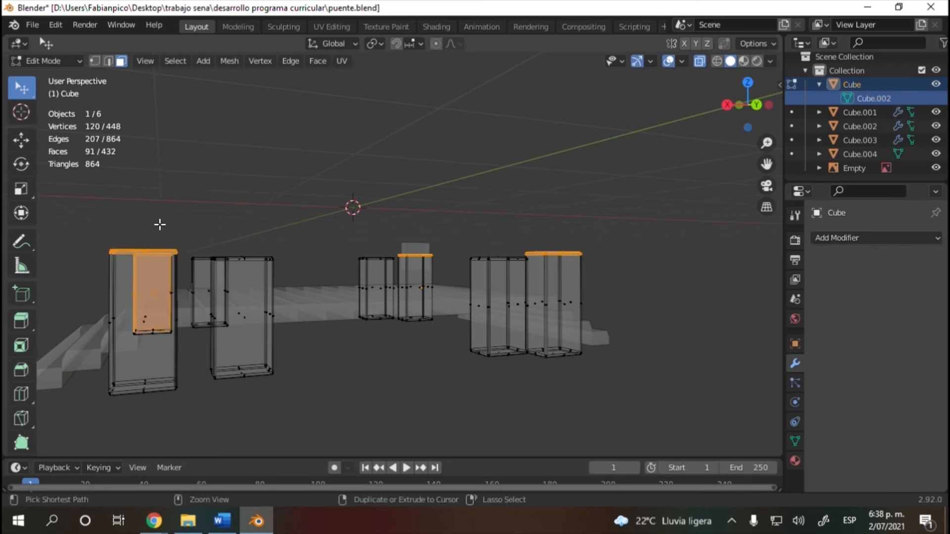
{"action": "middle_click_drag", "start_coordinate": [160, 224], "coordinate": [123, 243]}
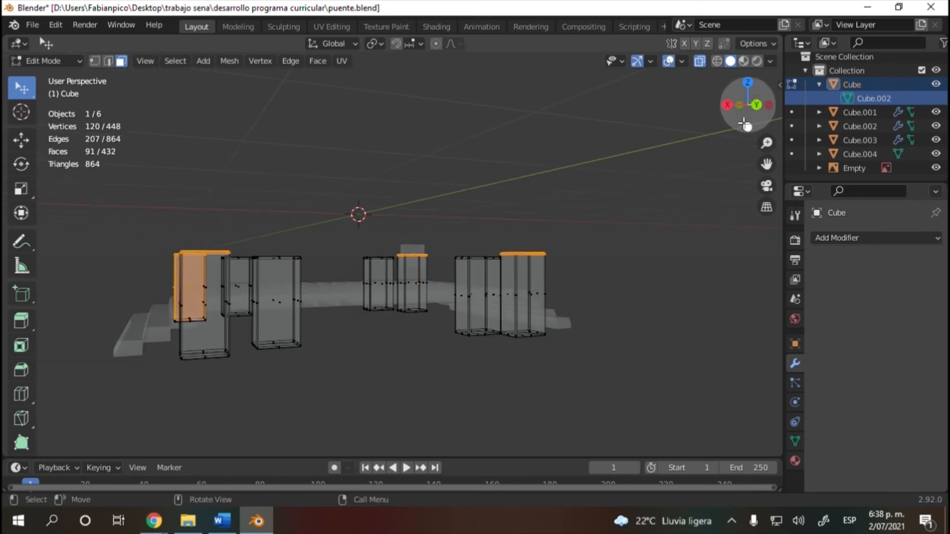
{"action": "left_click_drag", "start_coordinate": [751, 105], "coordinate": [748, 126]}
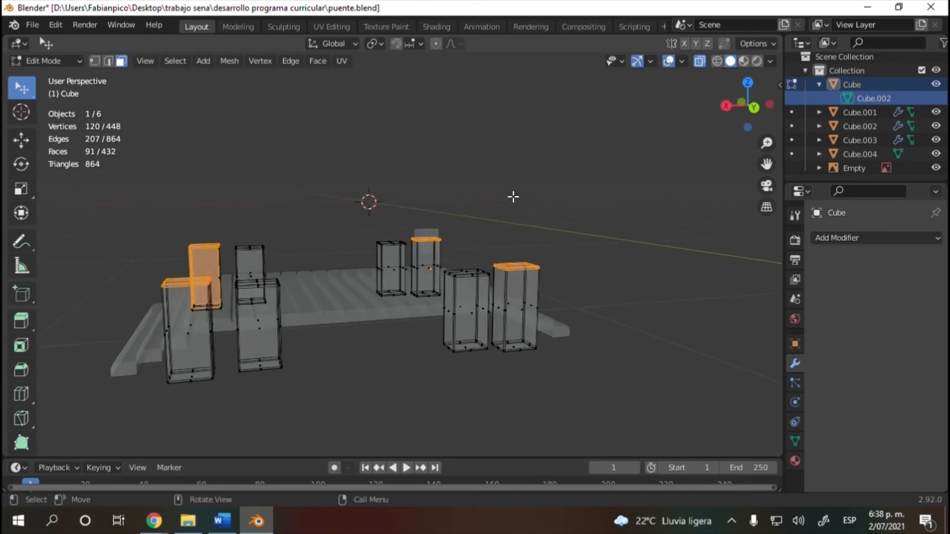
{"action": "key", "text": "ctrl+z"}
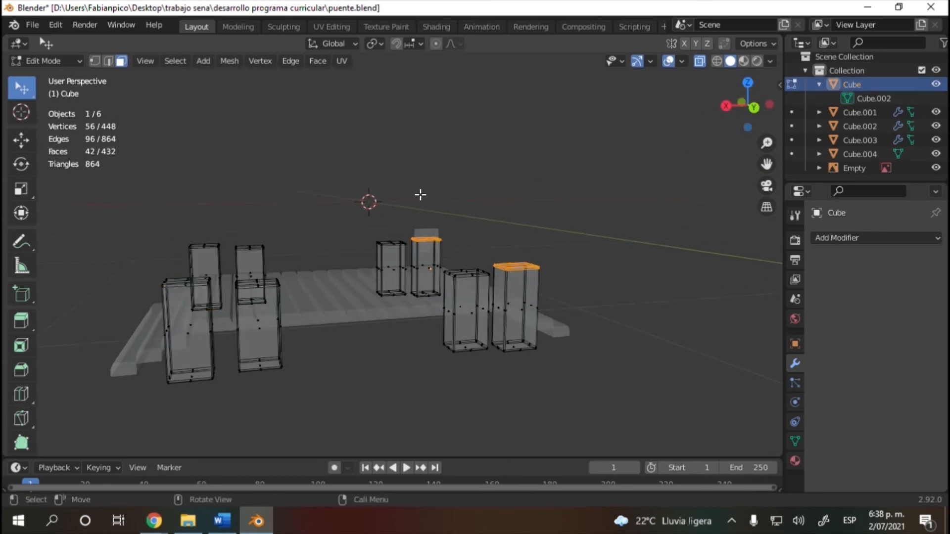
- Add the top faces of the outermost posts at the opposite end and raise all four outer posts' tops about 0.38 m along Z
{"action": "left_click", "coordinate": [753, 107]}
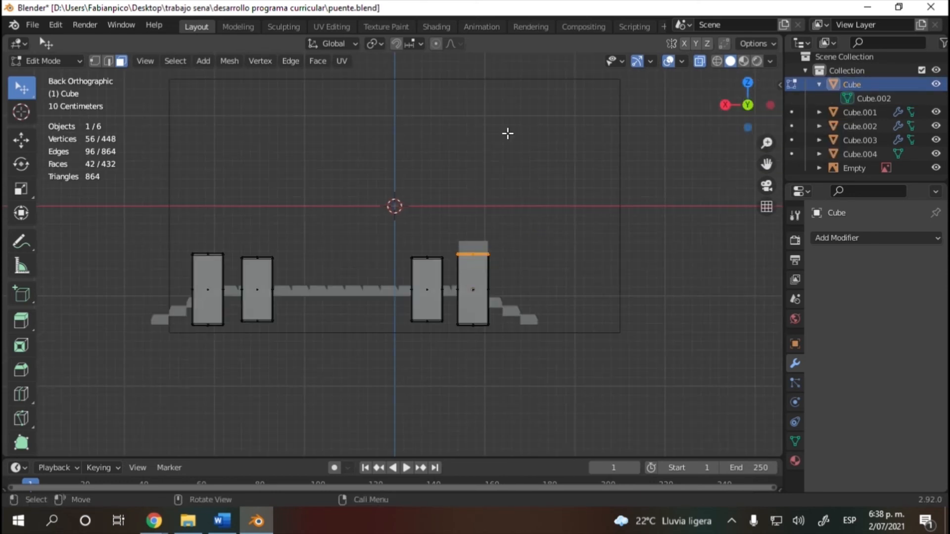
{"action": "mouse_move", "coordinate": [166, 230]}
{"action": "right_mouse_down", "text": "ctrl"}
{"action": "mouse_move", "coordinate": [227, 233]}
{"action": "mouse_move", "coordinate": [231, 257]}
{"action": "mouse_move", "coordinate": [181, 253]}
{"action": "right_mouse_up", "text": "ctrl"}
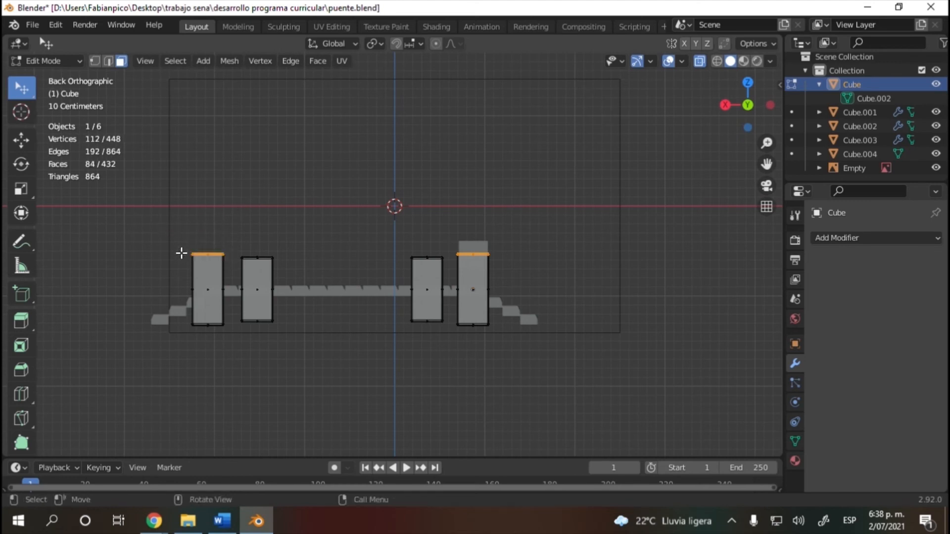
{"action": "key", "text": "g"}
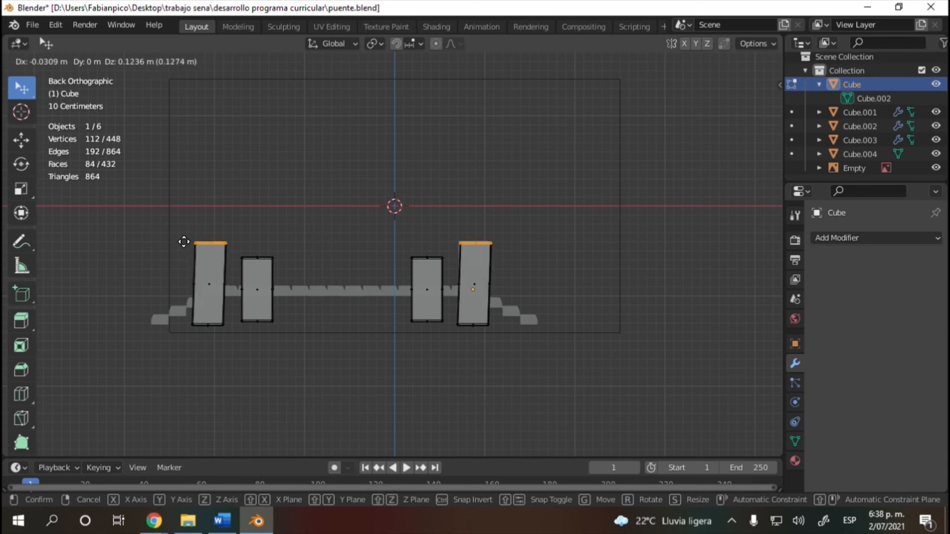
{"action": "key", "text": "y"}
{"action": "key", "text": "z"}
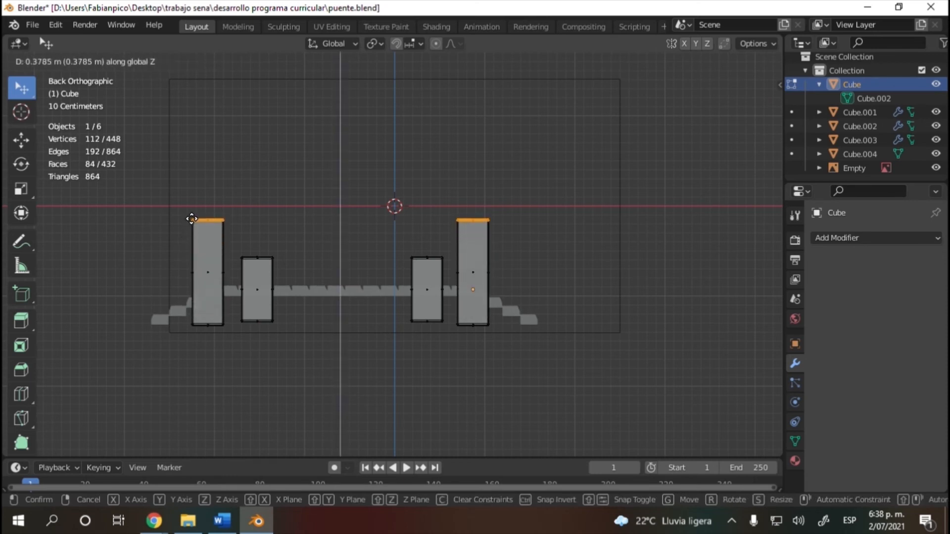
{"action": "left_click", "coordinate": [191, 219]}
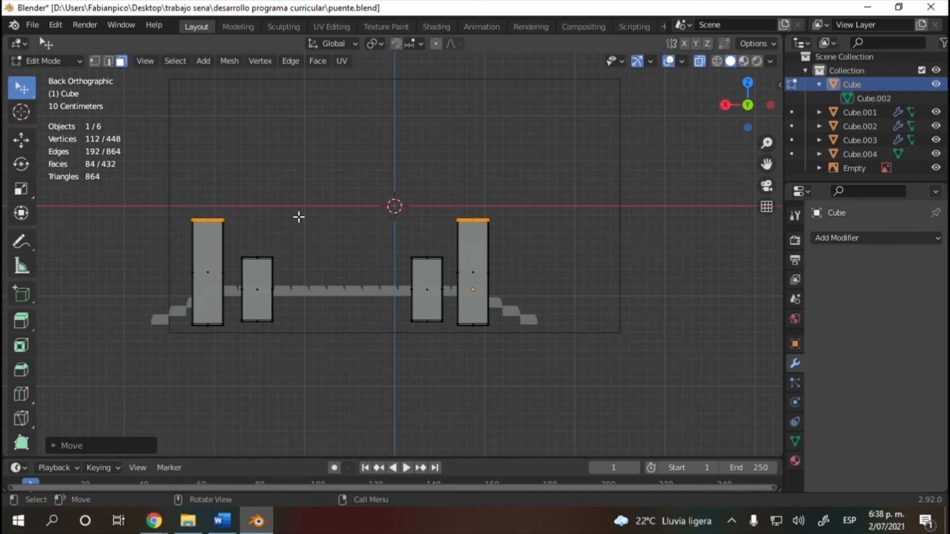
- Check the raised posts in front, right and perspective views, clear the face selection, and save puente.blend
{"action": "left_click_drag", "start_coordinate": [756, 127], "coordinate": [755, 118]}
{"action": "key", "text": "KP_1"}
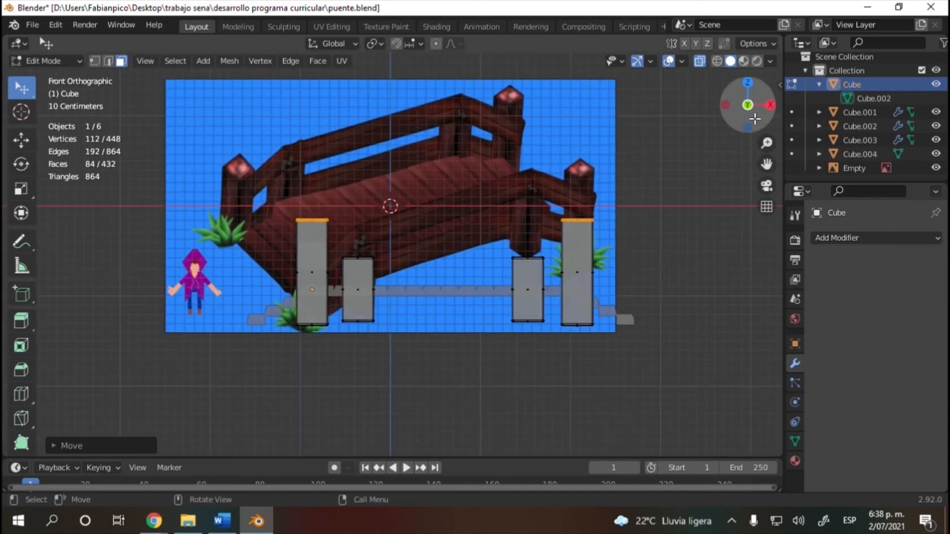
{"action": "key", "text": "KP_3"}
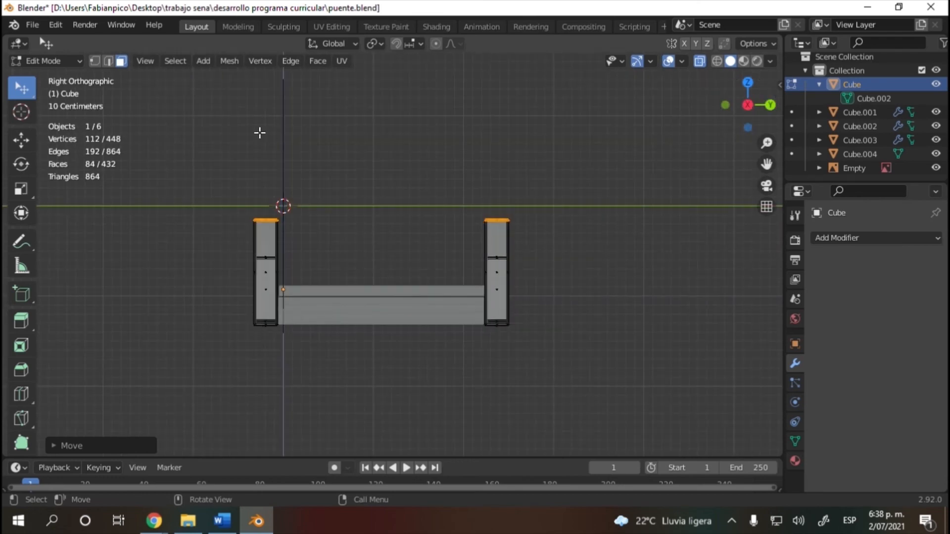
{"action": "left_click", "coordinate": [446, 176]}
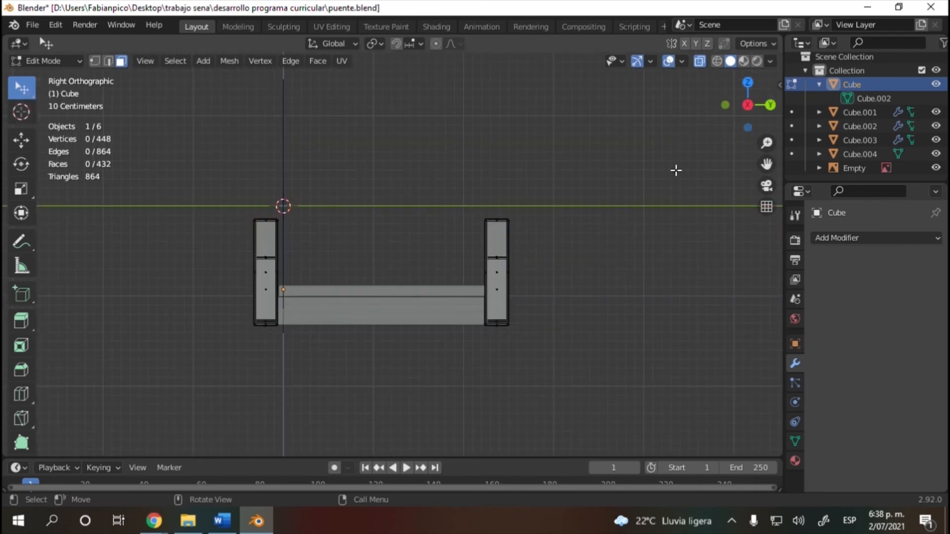
{"action": "left_click_drag", "start_coordinate": [763, 118], "coordinate": [663, 157]}
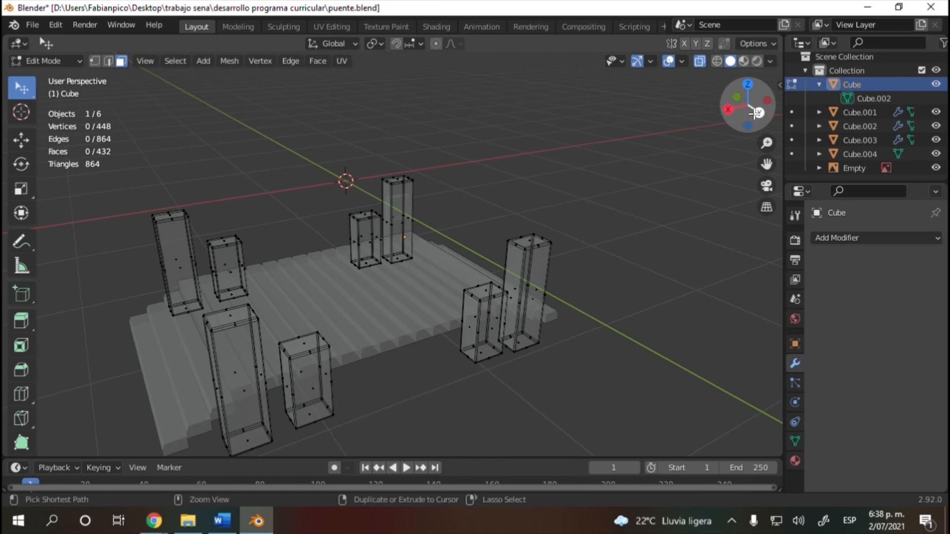
{"action": "key", "text": "ctrl+s"}
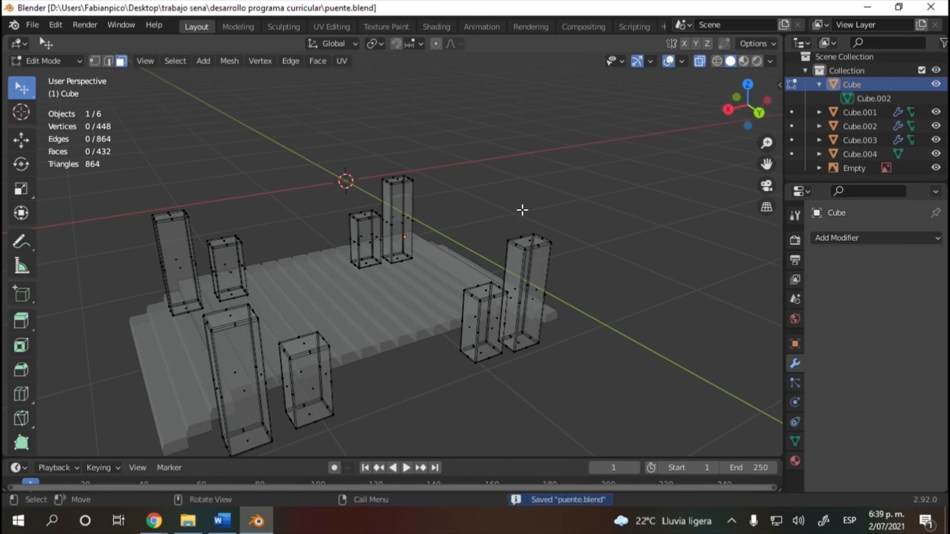
- Switch mesh editing from the eight posts to the narrow block object Cube.004 inside the tall corner post
{"action": "left_click", "coordinate": [863, 113]}
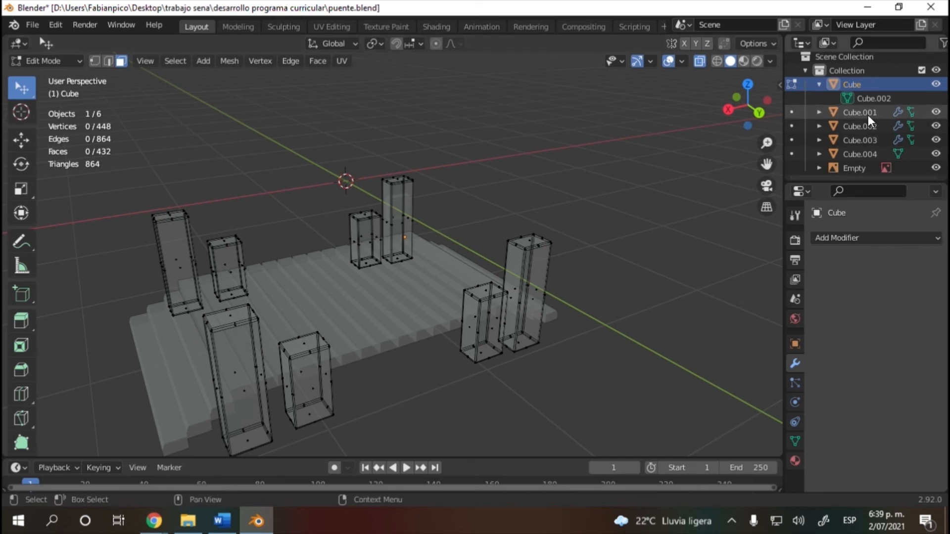
{"action": "left_click", "coordinate": [869, 126]}
{"action": "left_click", "coordinate": [869, 155]}
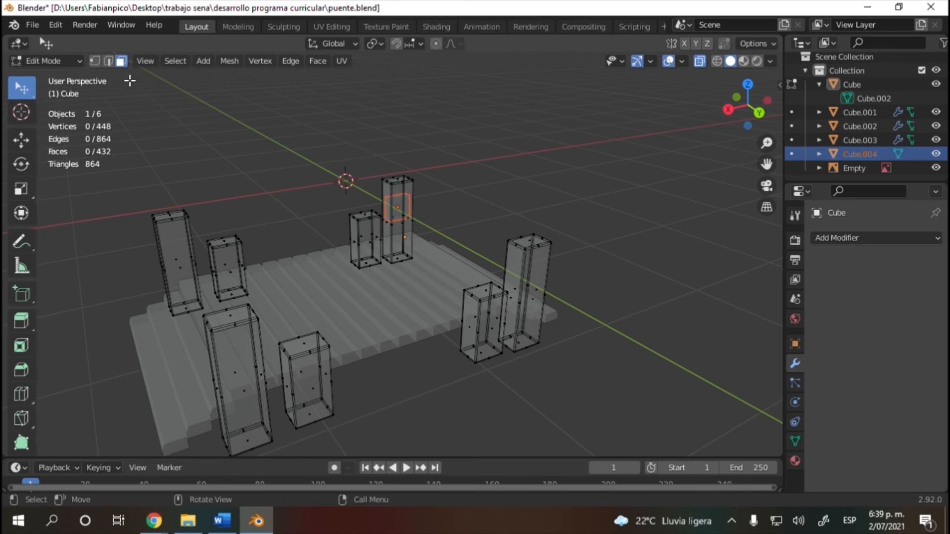
{"action": "left_click", "coordinate": [407, 212]}
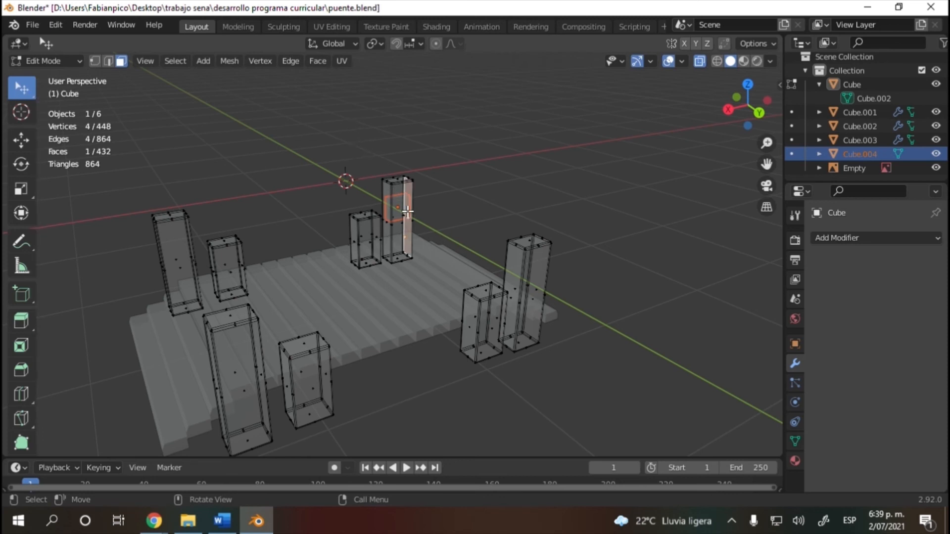
{"action": "left_click", "coordinate": [792, 155]}
- Move the narrow block about 0.56 m out of the post along negative Y and about 0.55 m back in along Y
{"action": "key", "text": "g"}
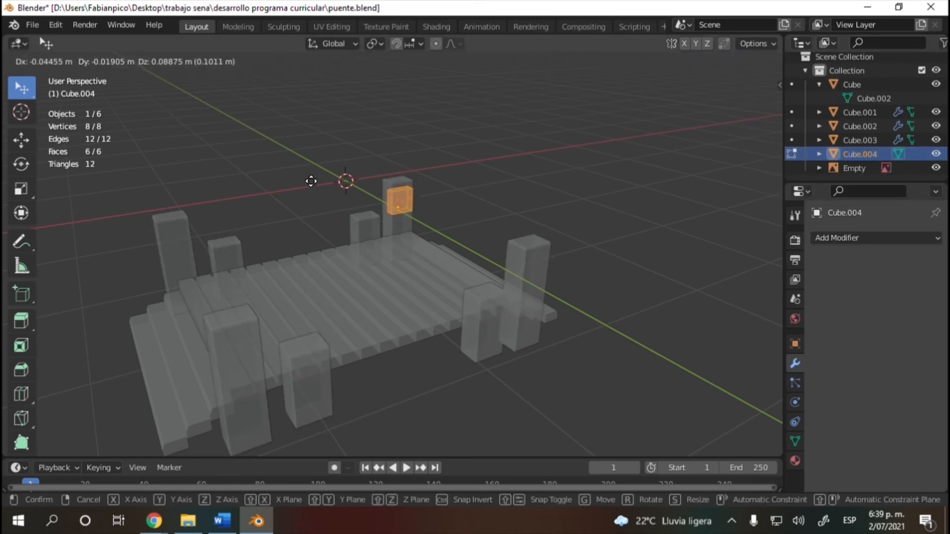
{"action": "key", "text": "y"}
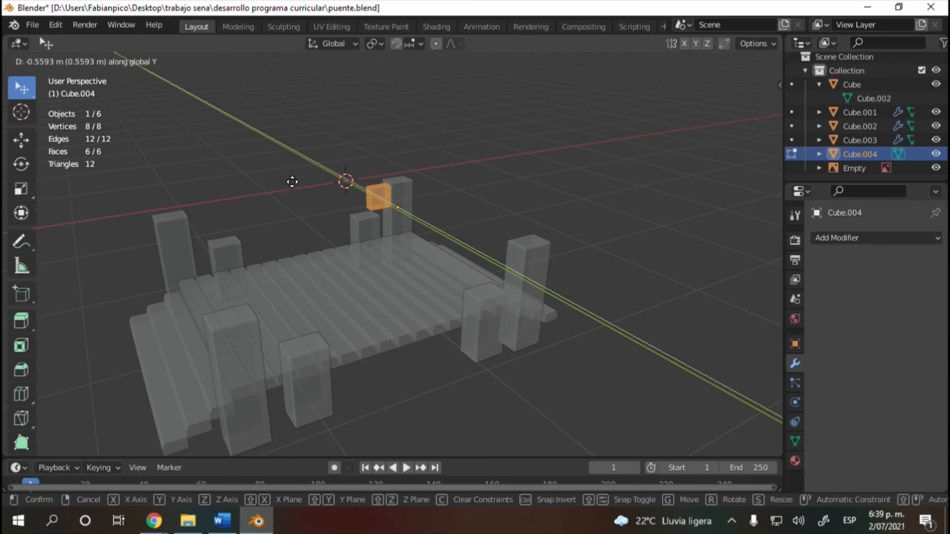
{"action": "left_click", "coordinate": [292, 182]}
{"action": "left_click_drag", "start_coordinate": [744, 120], "coordinate": [544, 176]}
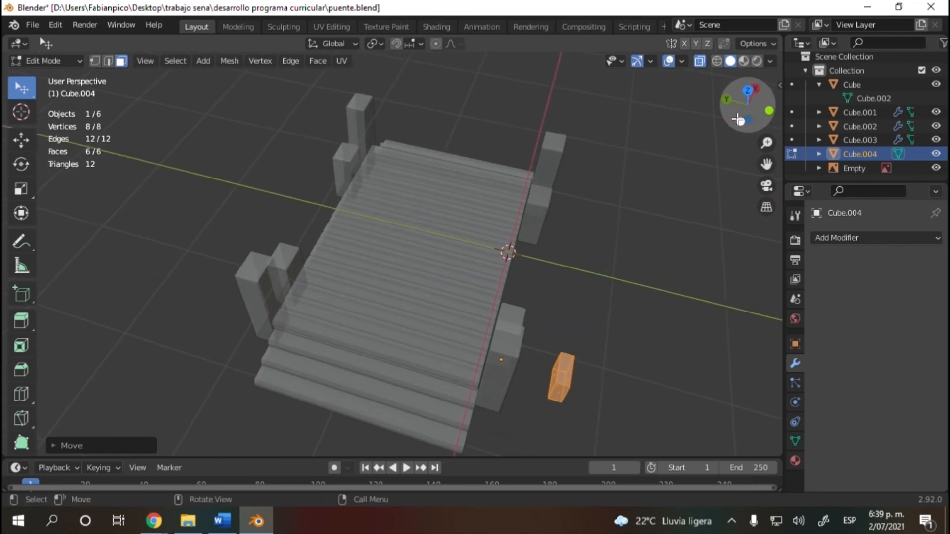
{"action": "key", "text": "g"}
{"action": "key", "text": "x"}
{"action": "key", "text": "y"}
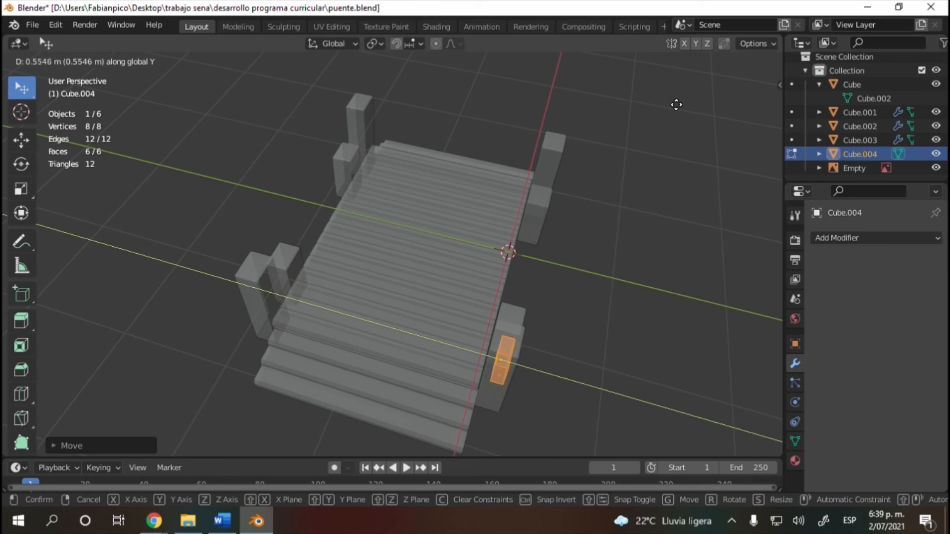
{"action": "left_click", "coordinate": [676, 104]}
- Raise the narrow block about 0.11 m along Z and shift it about 0.31 m along X toward the adjacent short post
{"action": "left_click_drag", "start_coordinate": [742, 104], "coordinate": [711, 118]}
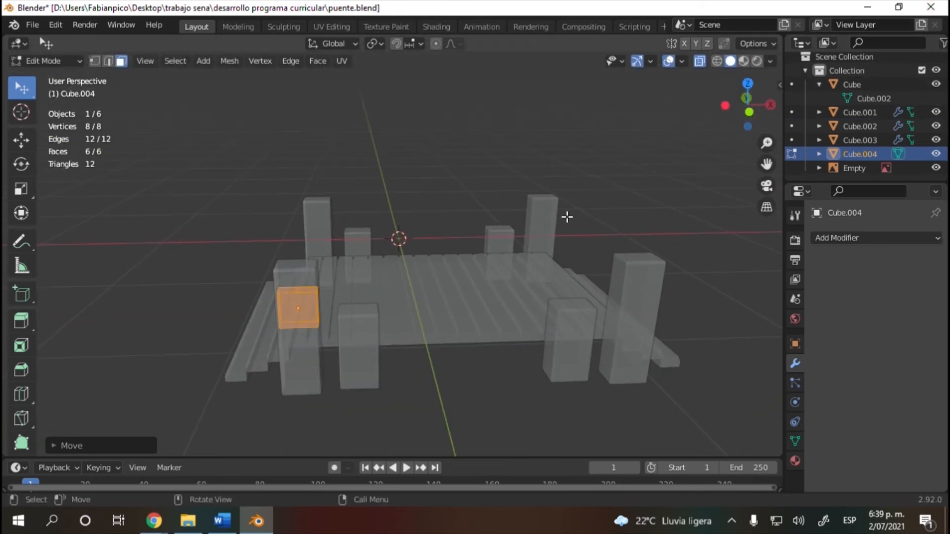
{"action": "key", "text": "g"}
{"action": "key", "text": "z"}
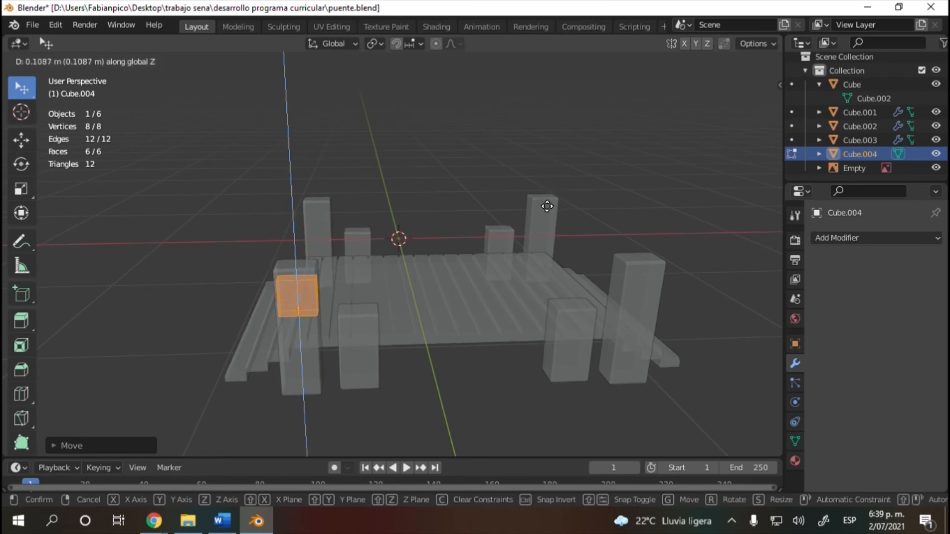
{"action": "left_click", "coordinate": [547, 206]}
{"action": "left_click_drag", "start_coordinate": [763, 120], "coordinate": [683, 153]}
{"action": "key", "text": "g"}
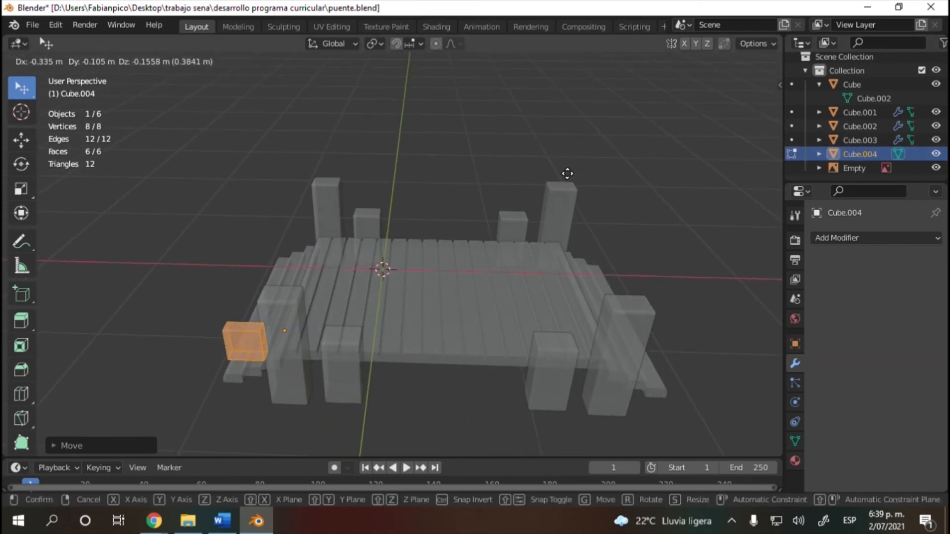
{"action": "key", "text": "x"}
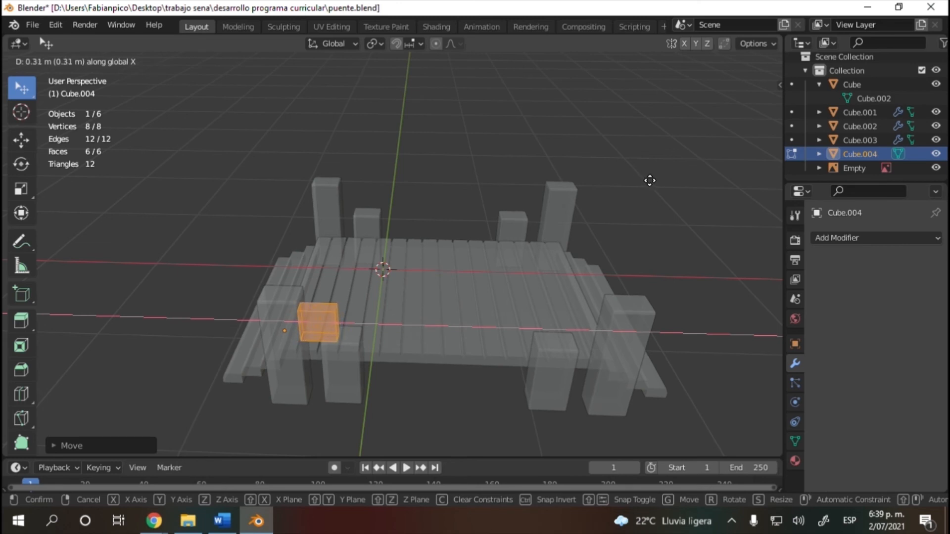
{"action": "left_click", "coordinate": [648, 179]}
- In front view, flatten the narrow block by scaling it along Z to about 0.67 of its height
{"action": "left_click_drag", "start_coordinate": [747, 104], "coordinate": [740, 54]}
{"action": "key", "text": "KP_1"}
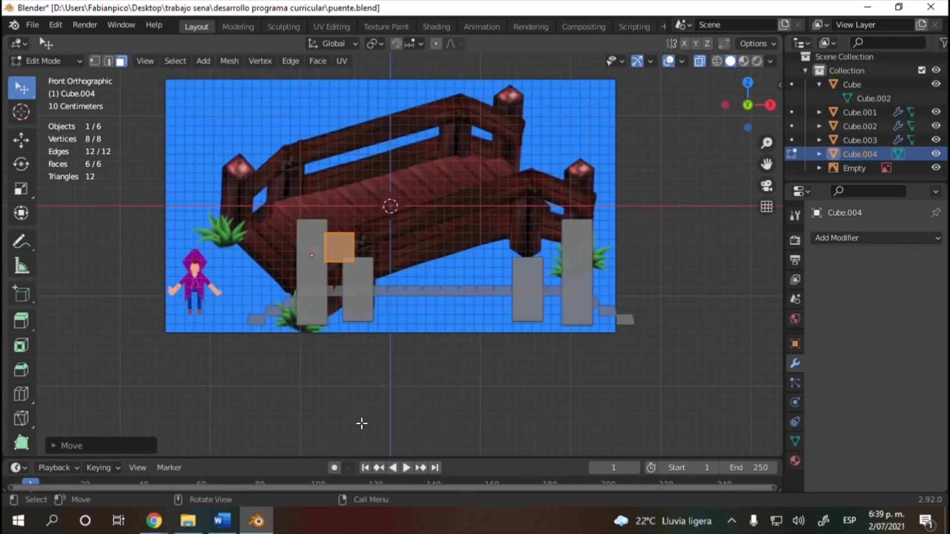
{"action": "key", "text": "KP_3"}
{"action": "key", "text": "KP_1"}
{"action": "scroll", "coordinate": [327, 237], "scroll_direction": "up", "scroll_amount": 5}
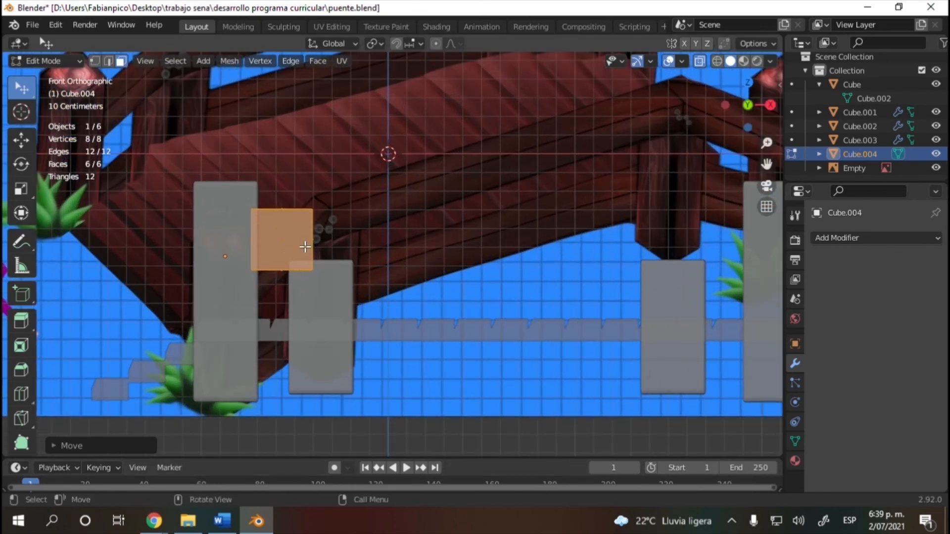
{"action": "key", "text": "s"}
{"action": "key", "text": "z"}
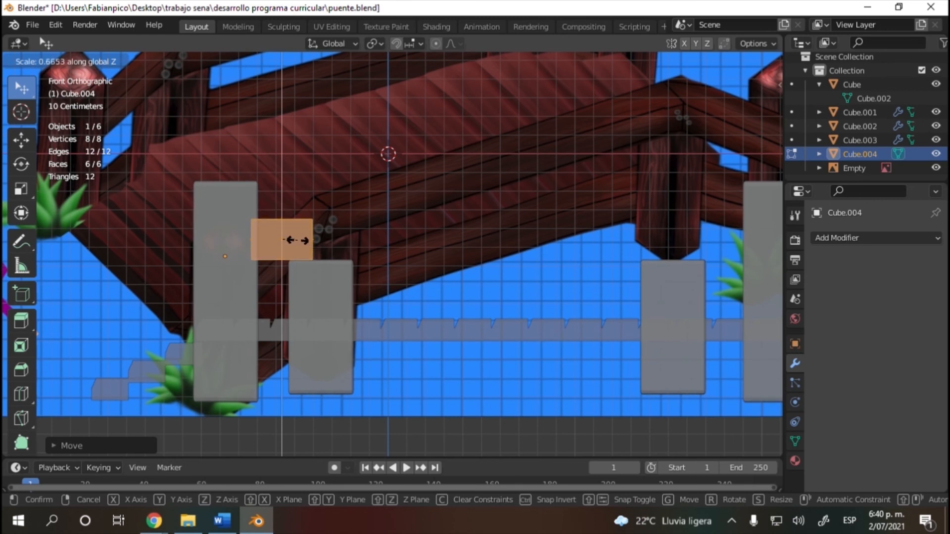
{"action": "left_click", "coordinate": [297, 241]}
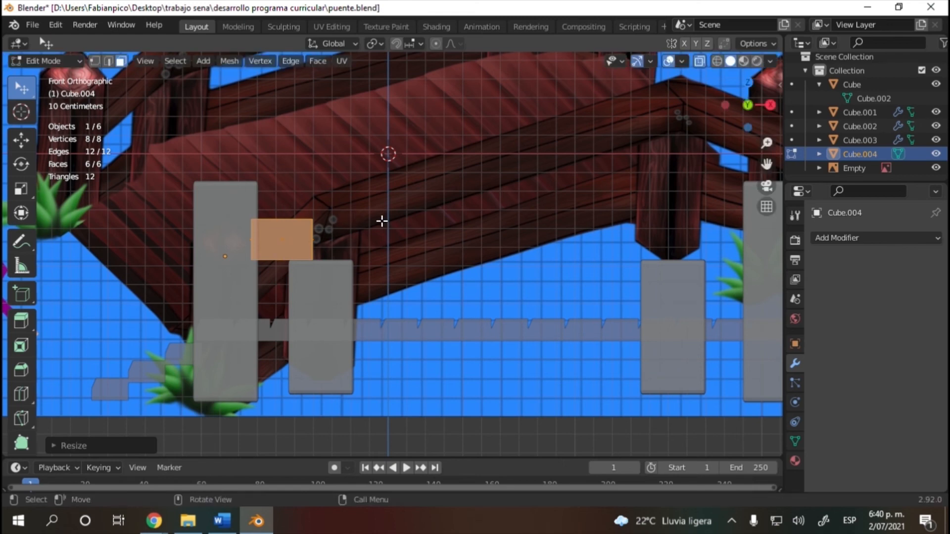
- Move the flattened block about 0.2 m along X so that it sits directly on top of the short post
{"action": "scroll", "coordinate": [301, 212], "scroll_direction": "down", "scroll_amount": 1}
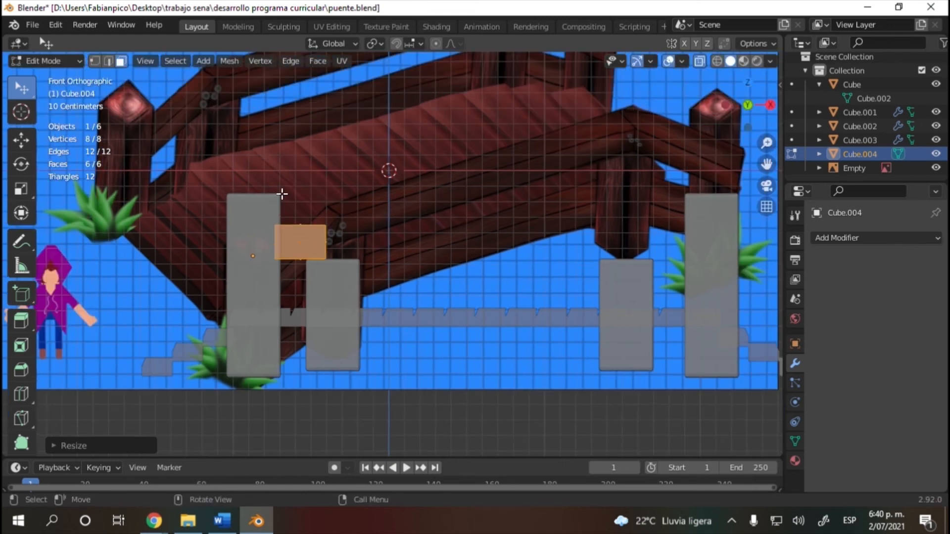
{"action": "key", "text": "g"}
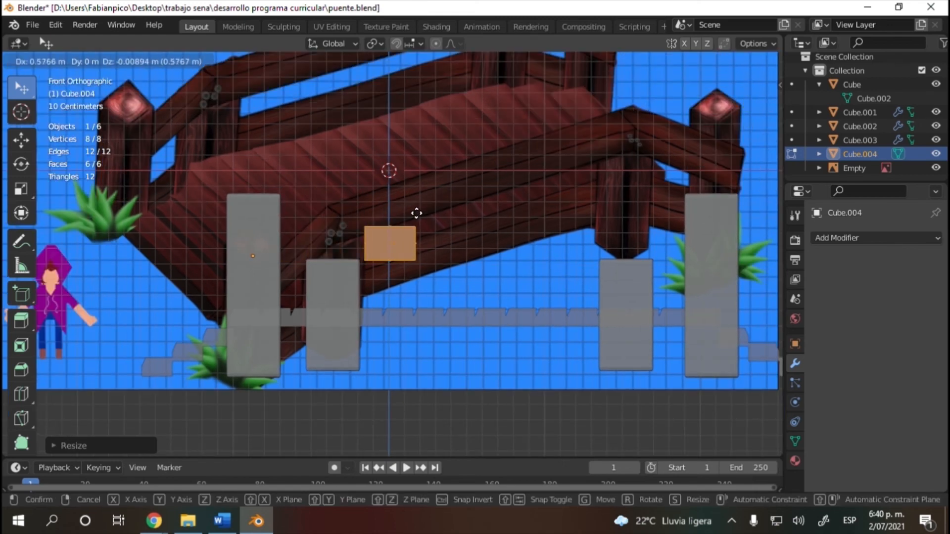
{"action": "key", "text": "x"}
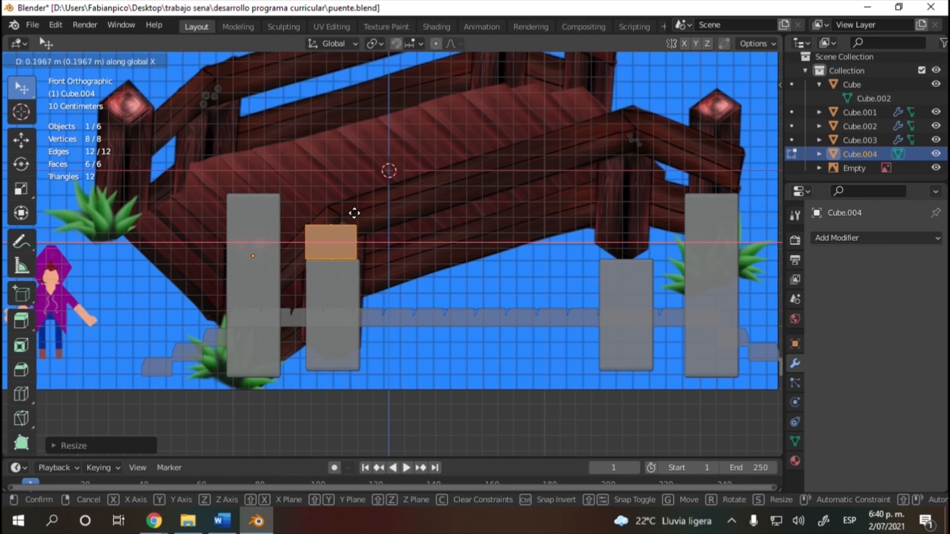
{"action": "left_click", "coordinate": [357, 213]}
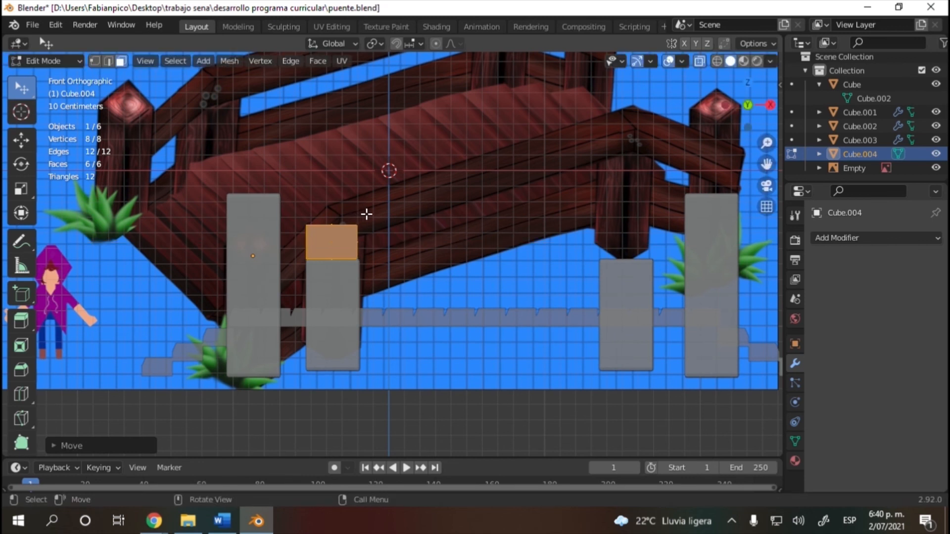
- Lengthen the block into a rail by moving its inner end face about 1.9 m along X to the opposite short post's outer edge
{"action": "left_click", "coordinate": [418, 221]}
{"action": "mouse_move", "coordinate": [418, 198]}
{"action": "right_mouse_down", "text": "ctrl"}
{"action": "mouse_move", "coordinate": [361, 208]}
{"action": "mouse_move", "coordinate": [479, 233]}
{"action": "mouse_move", "coordinate": [462, 208]}
{"action": "right_mouse_up", "text": "ctrl"}
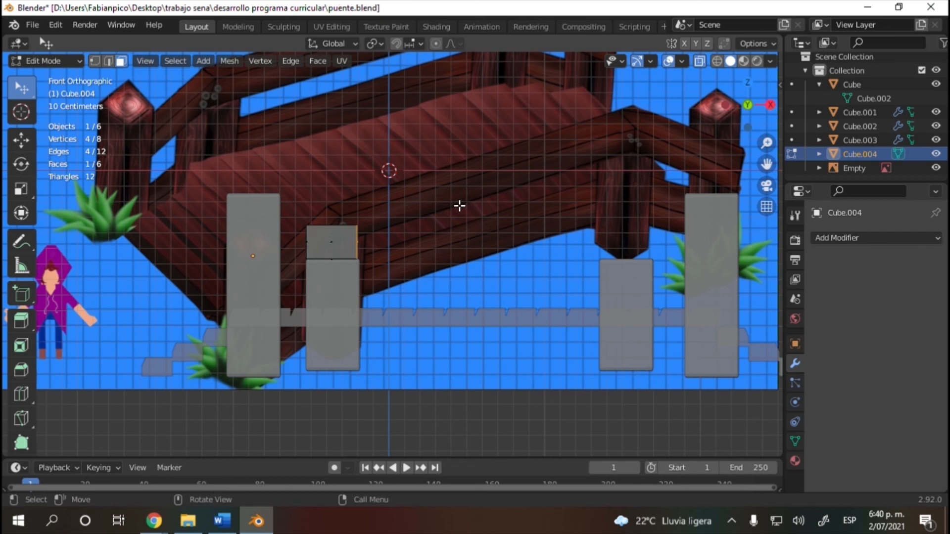
{"action": "key", "text": "g"}
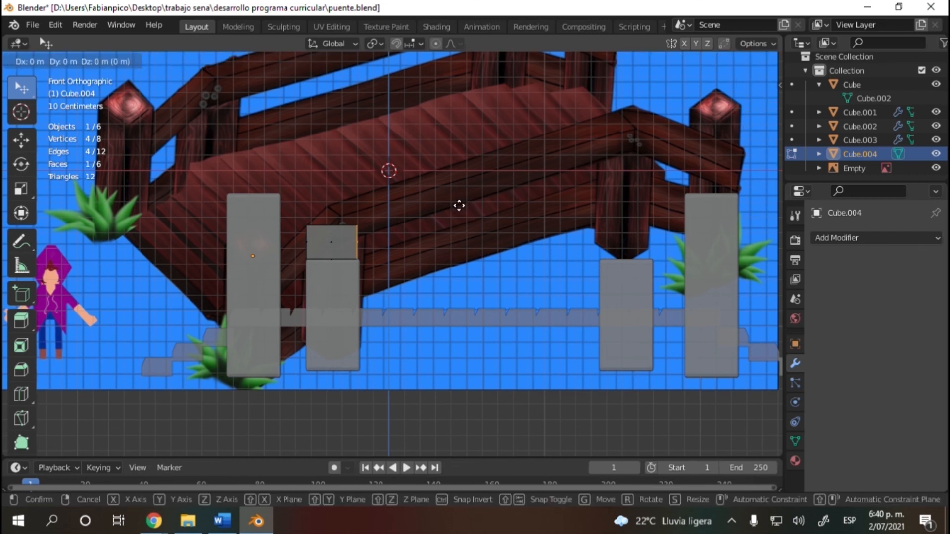
{"action": "key", "text": "x"}
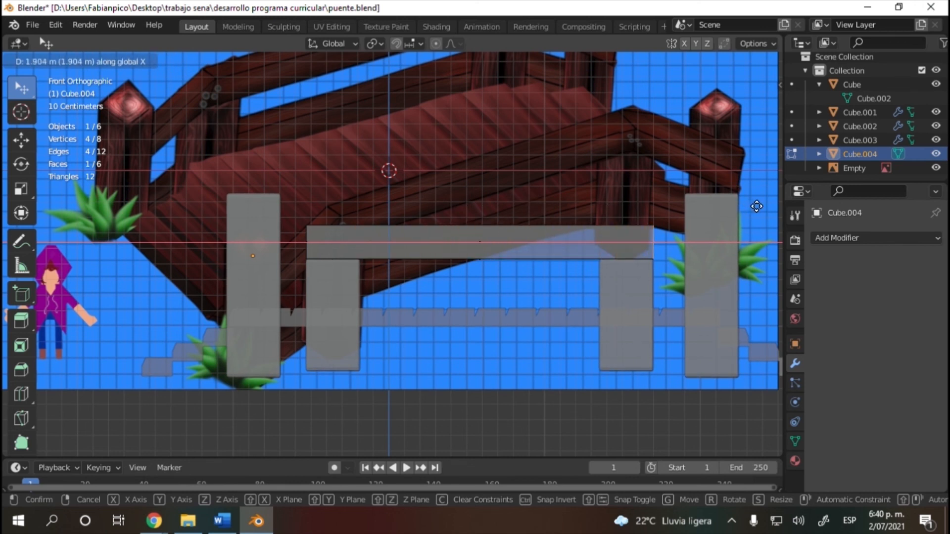
{"action": "left_click", "coordinate": [757, 206]}
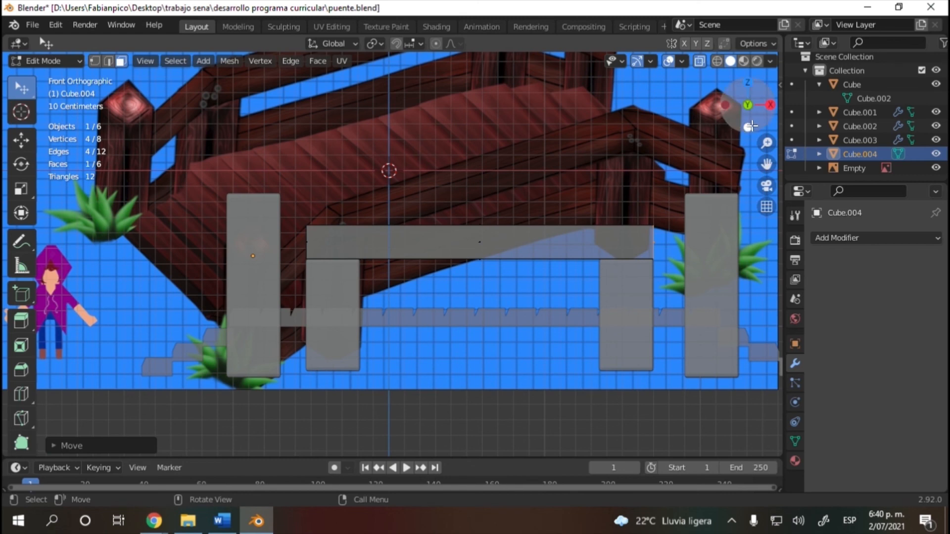
- Extrude the rail's selected end face about 0.21 m toward the tall post and lower it along Z to slope the end downward
{"action": "left_click_drag", "start_coordinate": [755, 124], "coordinate": [759, 321]}
{"action": "left_click_drag", "start_coordinate": [718, 129], "coordinate": [744, 223]}
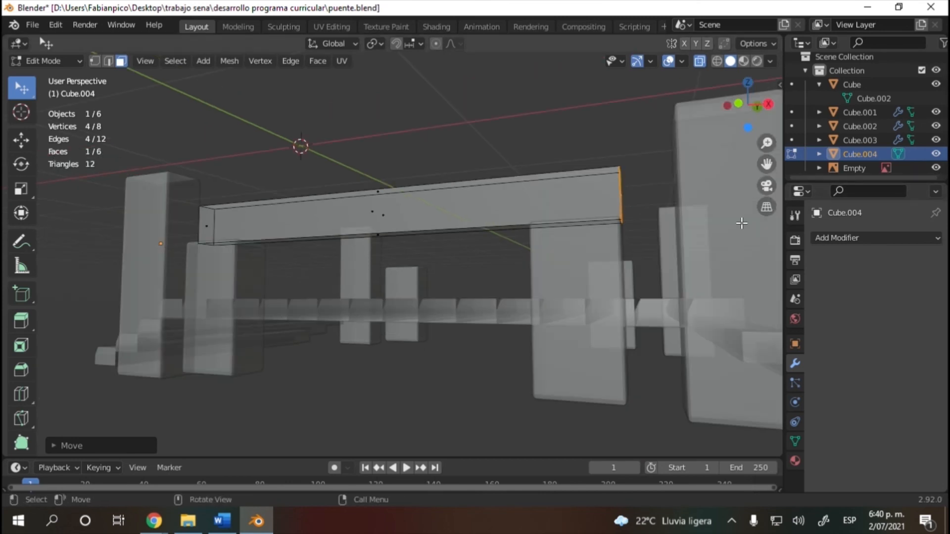
{"action": "key", "text": "e"}
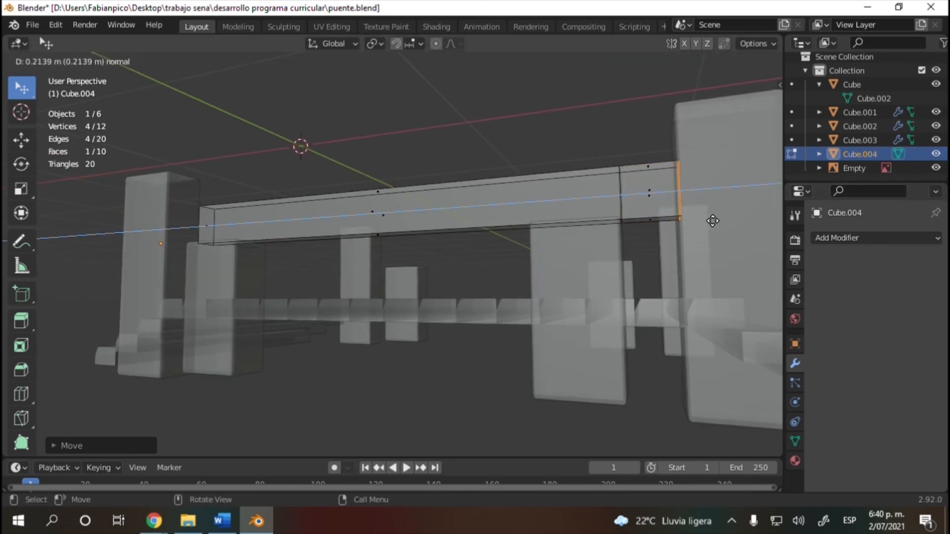
{"action": "left_click", "coordinate": [713, 221]}
{"action": "key", "text": "g"}
{"action": "key", "text": "y"}
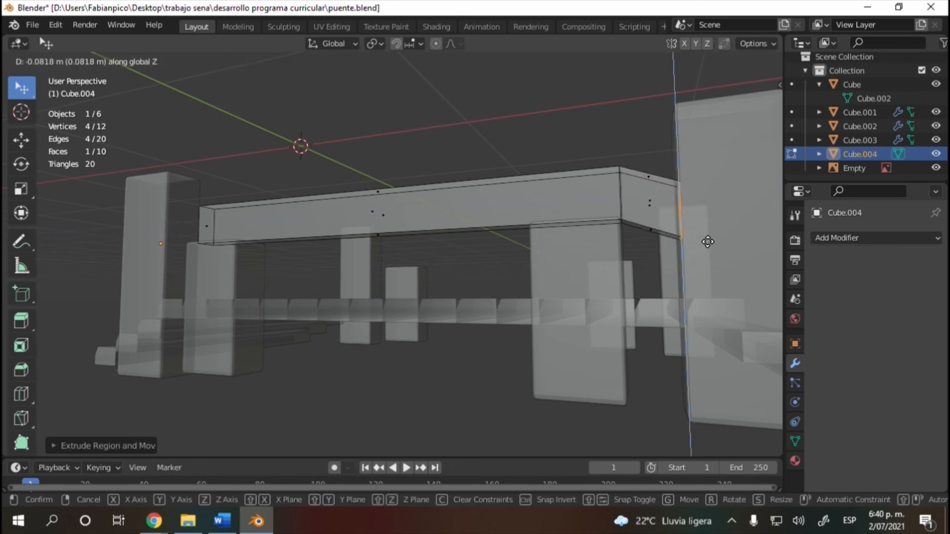
{"action": "left_click", "coordinate": [708, 294]}
{"action": "scroll", "coordinate": [656, 200], "scroll_direction": "down", "scroll_amount": 2}
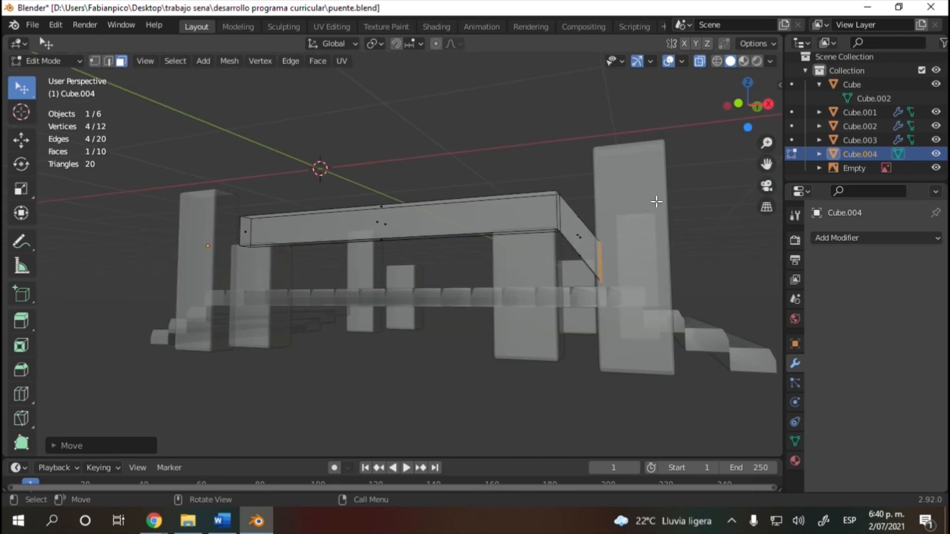
- Raise the sloped end face of the rail about 0.16 m along Z to make its descent gentler
{"action": "mouse_move", "coordinate": [748, 117]}
{"action": "left_mouse_down"}
{"action": "mouse_move", "coordinate": [774, 134]}
{"action": "mouse_move", "coordinate": [733, 144]}
{"action": "mouse_move", "coordinate": [758, 130]}
{"action": "left_mouse_up"}
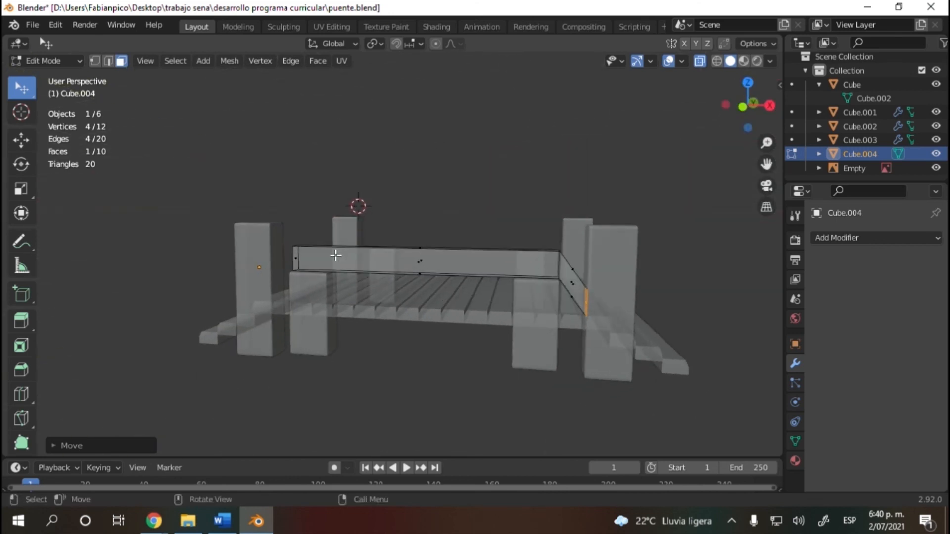
{"action": "key", "text": "g"}
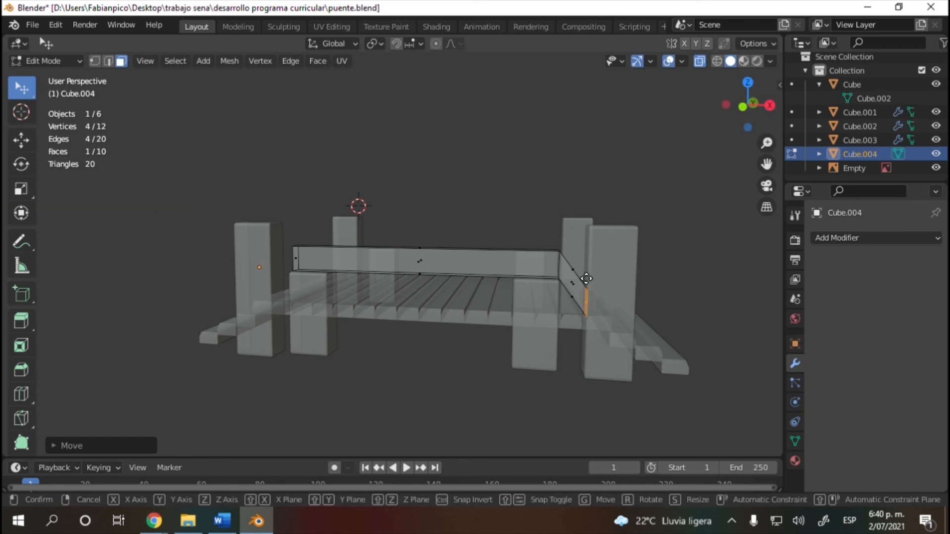
{"action": "key", "text": "y"}
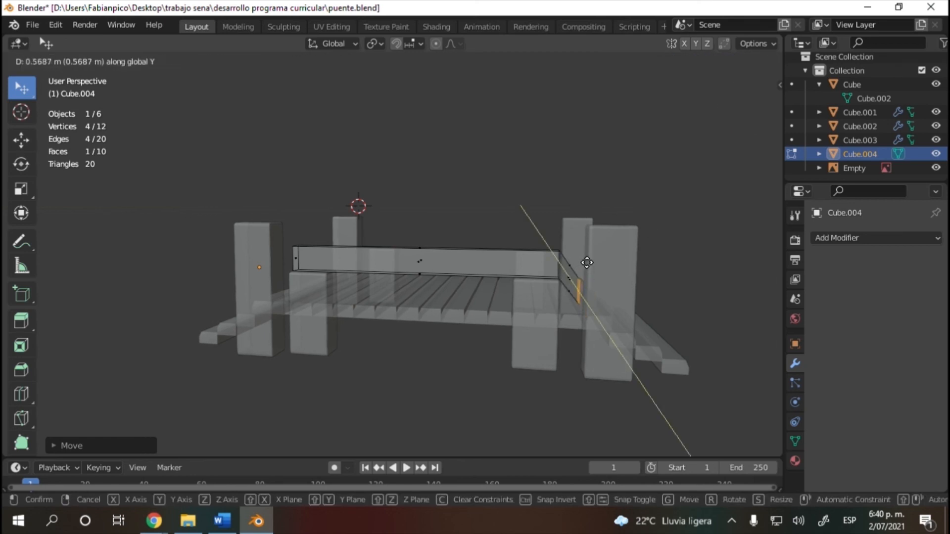
{"action": "key", "text": "z"}
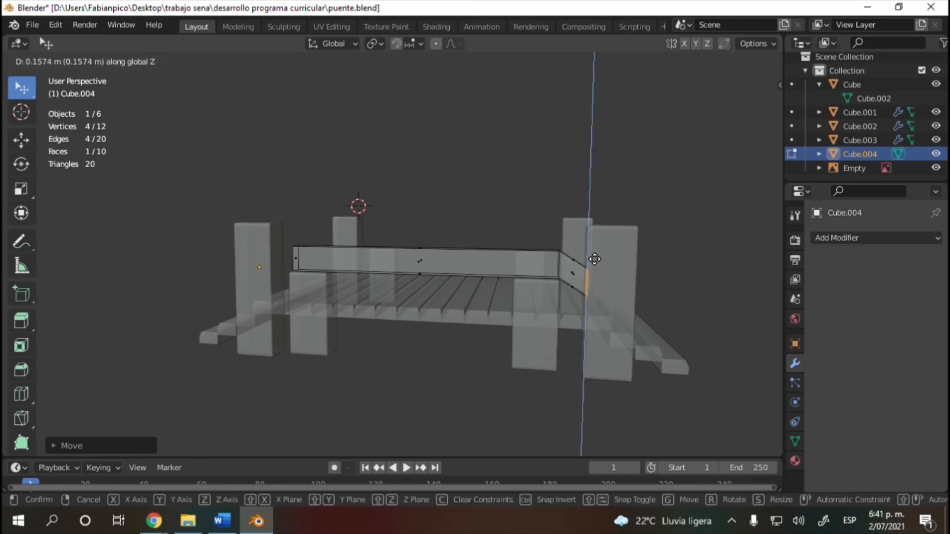
{"action": "left_click", "coordinate": [595, 259]}
- Extrude the rail's opposite end face about 0.12 m toward its tall post and lower it about 0.15 m along Z
{"action": "left_click_drag", "start_coordinate": [768, 117], "coordinate": [175, 118]}
{"action": "scroll", "coordinate": [380, 244], "scroll_direction": "up", "scroll_amount": 3}
{"action": "left_click_drag", "start_coordinate": [758, 117], "coordinate": [397, 212]}
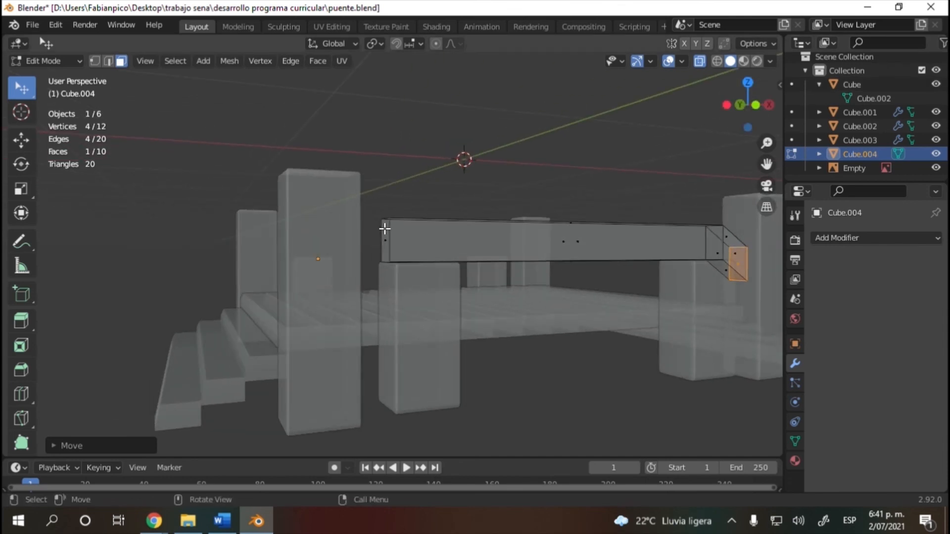
{"action": "left_click", "coordinate": [385, 228]}
{"action": "key", "text": "e"}
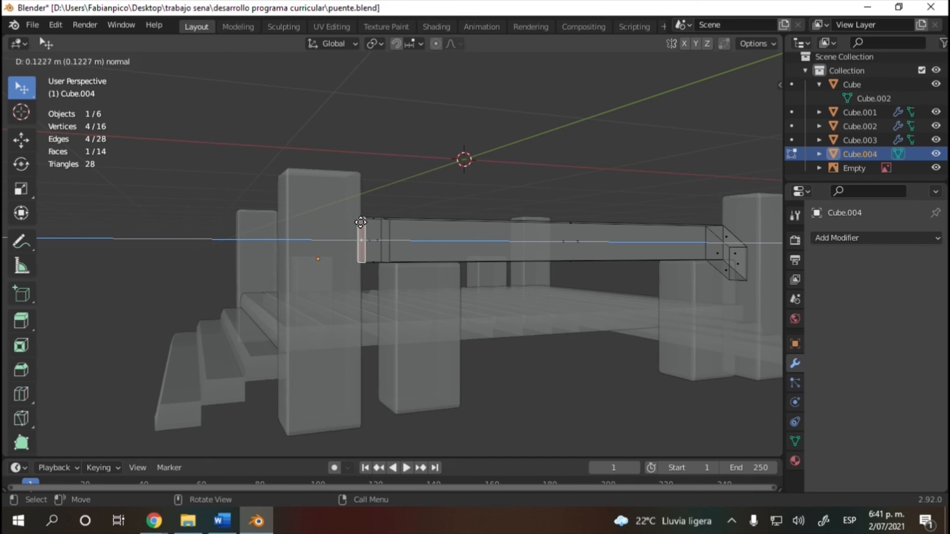
{"action": "left_click", "coordinate": [356, 221]}
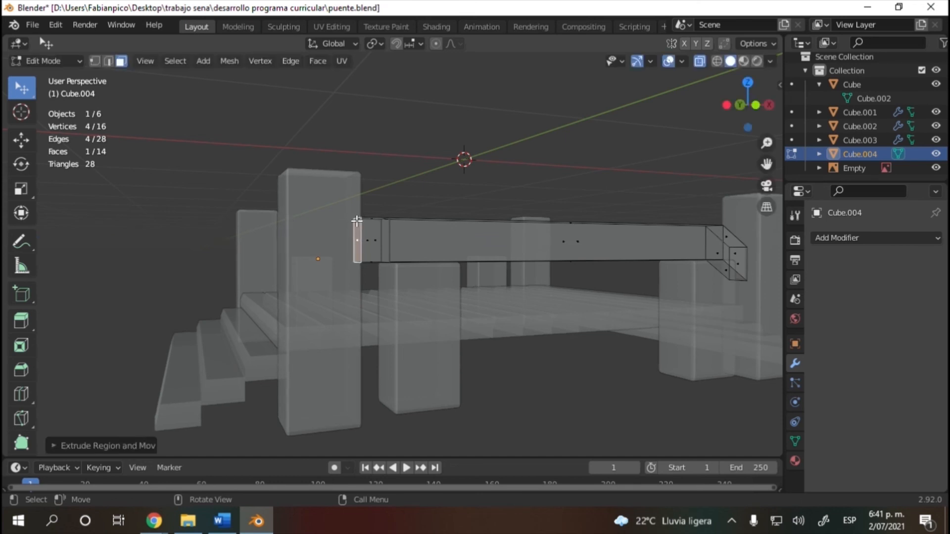
{"action": "key", "text": "g"}
{"action": "key", "text": "z"}
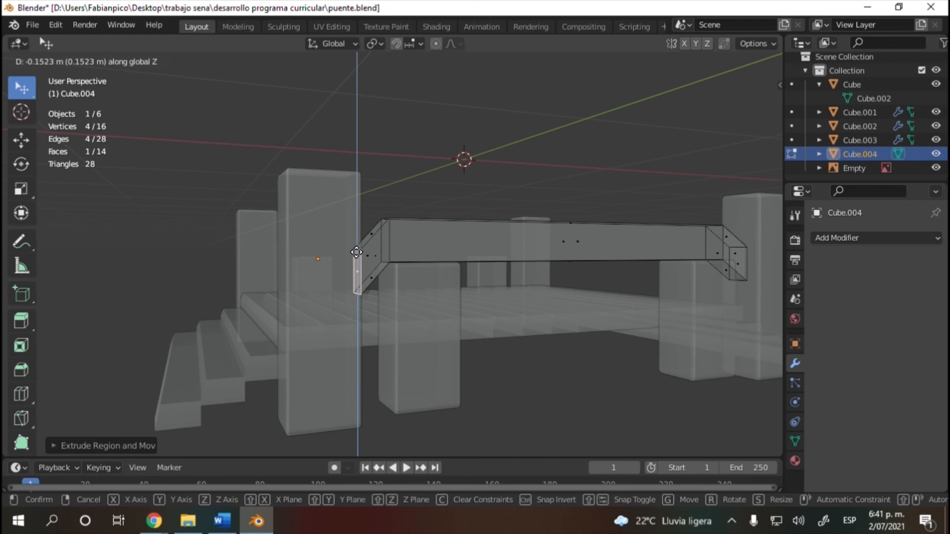
{"action": "left_click", "coordinate": [357, 253]}
- Turn off X-ray and nudge the new end face about 0.02 m toward the tall post and 0.03 m downward to meet it
{"action": "left_click_drag", "start_coordinate": [755, 105], "coordinate": [774, 106]}
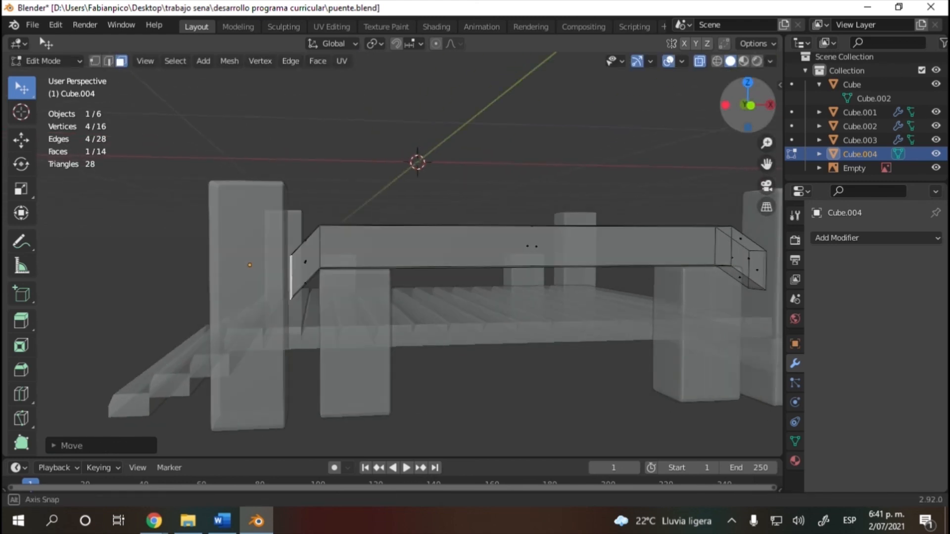
{"action": "scroll", "coordinate": [254, 282], "scroll_direction": "up", "scroll_amount": 5}
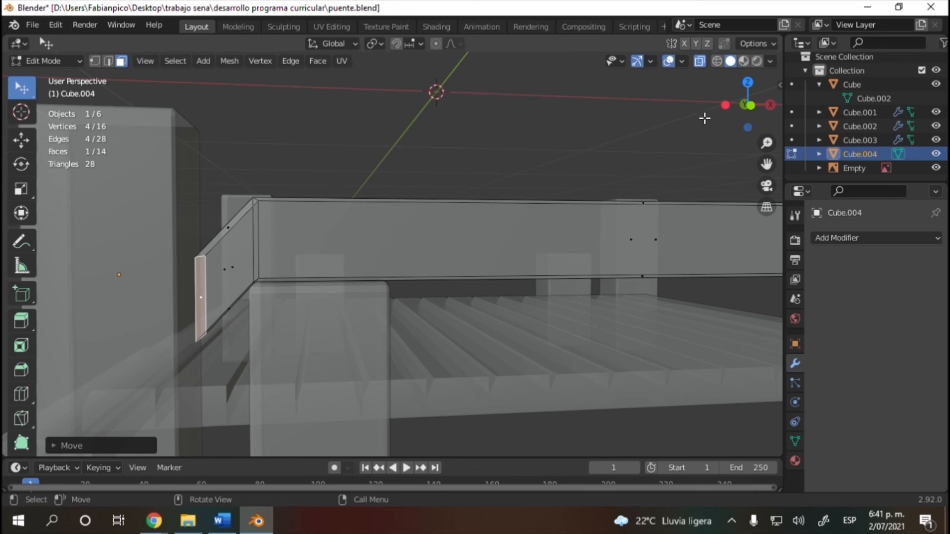
{"action": "left_click", "coordinate": [705, 63]}
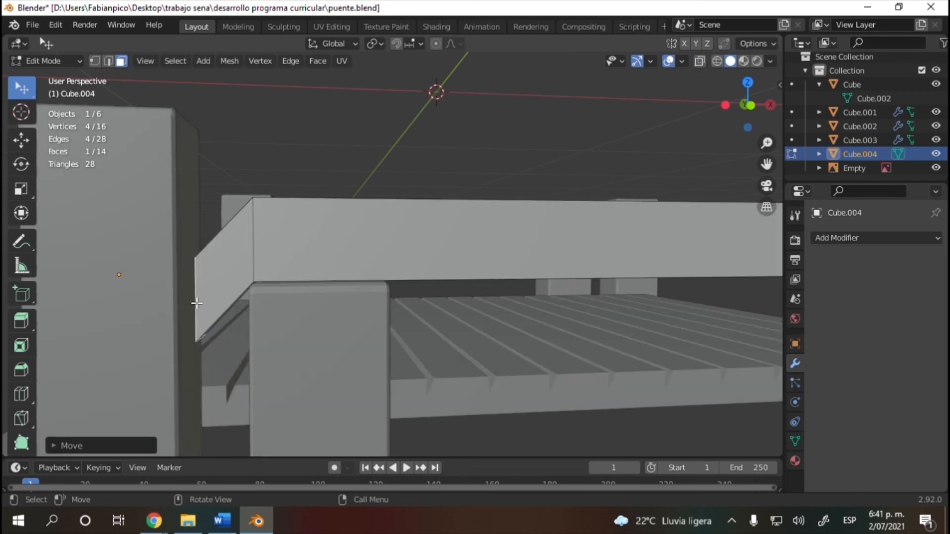
{"action": "left_click_drag", "start_coordinate": [737, 116], "coordinate": [745, 115]}
{"action": "key", "text": "g"}
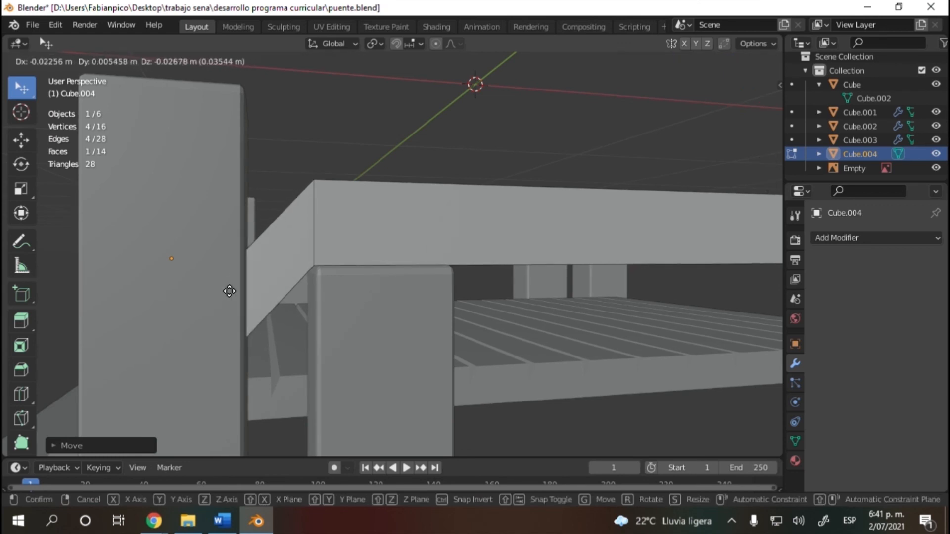
{"action": "left_click", "coordinate": [229, 291]}
{"action": "scroll", "coordinate": [232, 252], "scroll_direction": "down", "scroll_amount": 4}
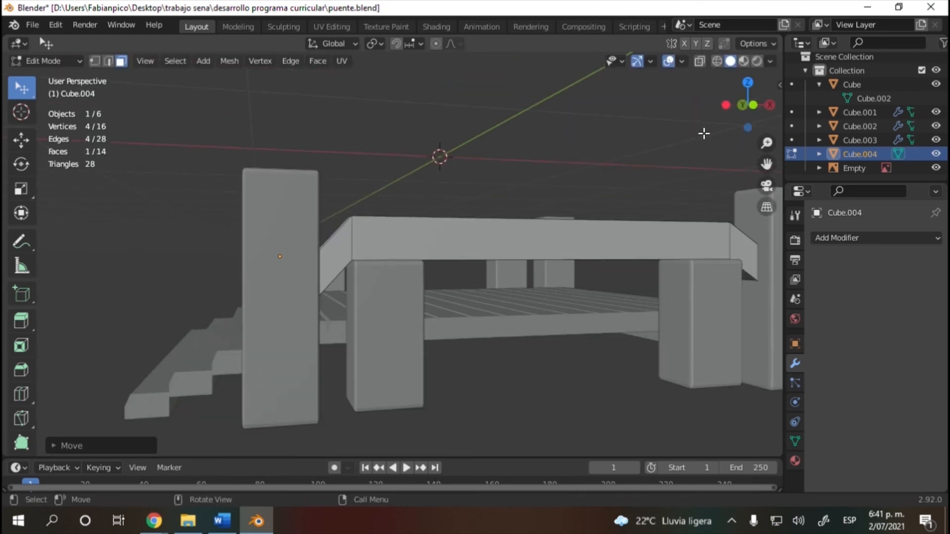
- In front view with X-ray on, select the whole rail and duplicate it about 0.57 m below the original
{"action": "left_click_drag", "start_coordinate": [747, 111], "coordinate": [455, 166]}
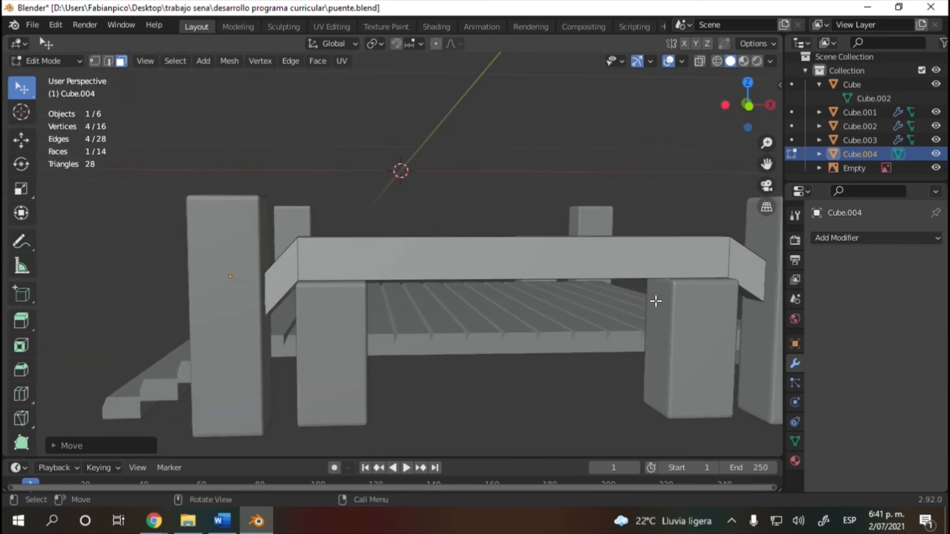
{"action": "key", "text": "KP_1"}
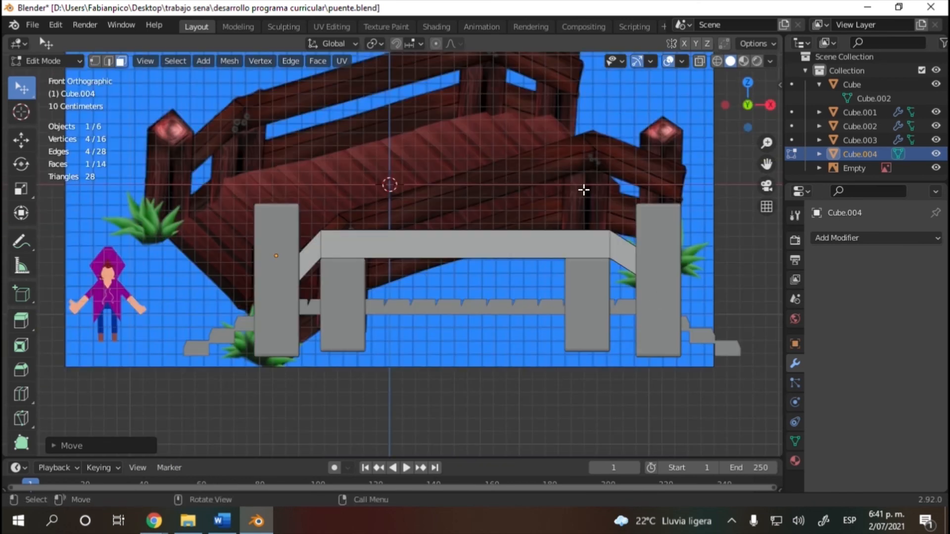
{"action": "scroll", "coordinate": [415, 196], "scroll_direction": "down", "scroll_amount": 1}
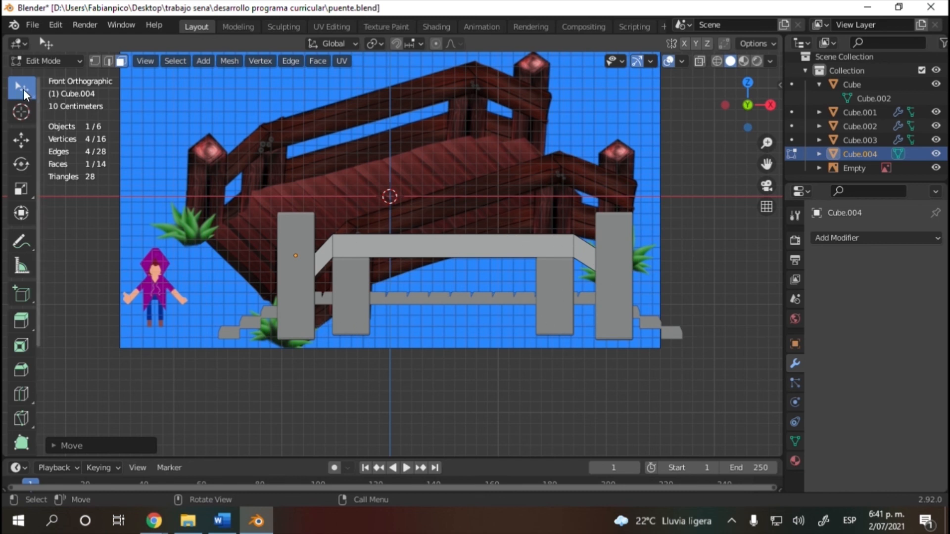
{"action": "left_click", "coordinate": [450, 247]}
{"action": "mouse_move", "coordinate": [306, 170]}
{"action": "right_mouse_down", "text": "ctrl"}
{"action": "mouse_move", "coordinate": [376, 302]}
{"action": "mouse_move", "coordinate": [251, 261]}
{"action": "right_mouse_up", "text": "ctrl"}
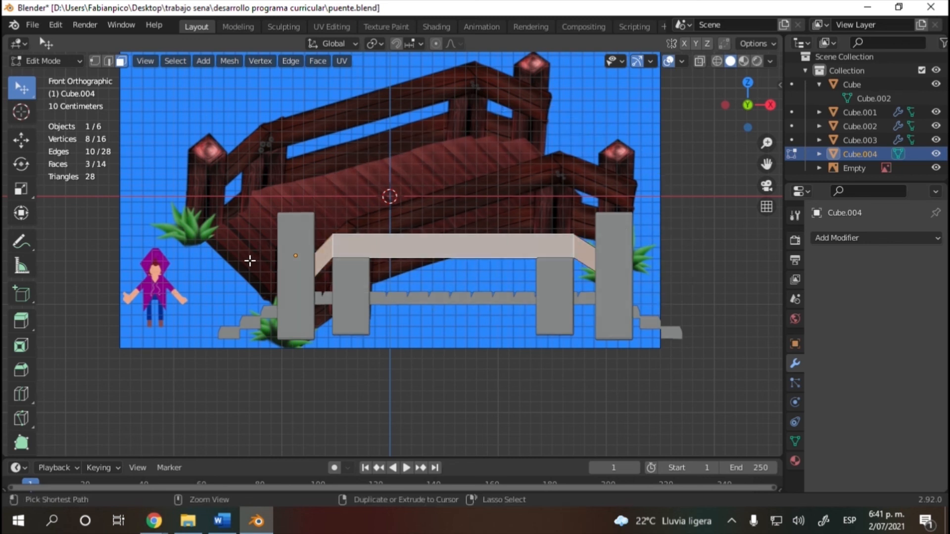
{"action": "left_click", "coordinate": [700, 62]}
{"action": "mouse_move", "coordinate": [277, 180]}
{"action": "right_mouse_down", "text": "ctrl"}
{"action": "mouse_move", "coordinate": [630, 314]}
{"action": "mouse_move", "coordinate": [273, 311]}
{"action": "mouse_move", "coordinate": [304, 196]}
{"action": "right_mouse_up", "text": "ctrl"}
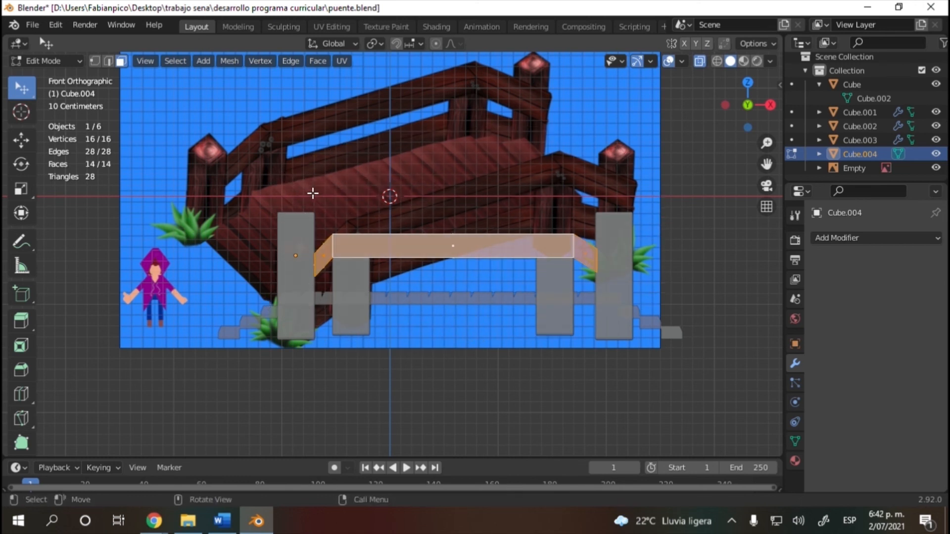
{"action": "key", "text": "shift+d"}
{"action": "key", "text": "z"}
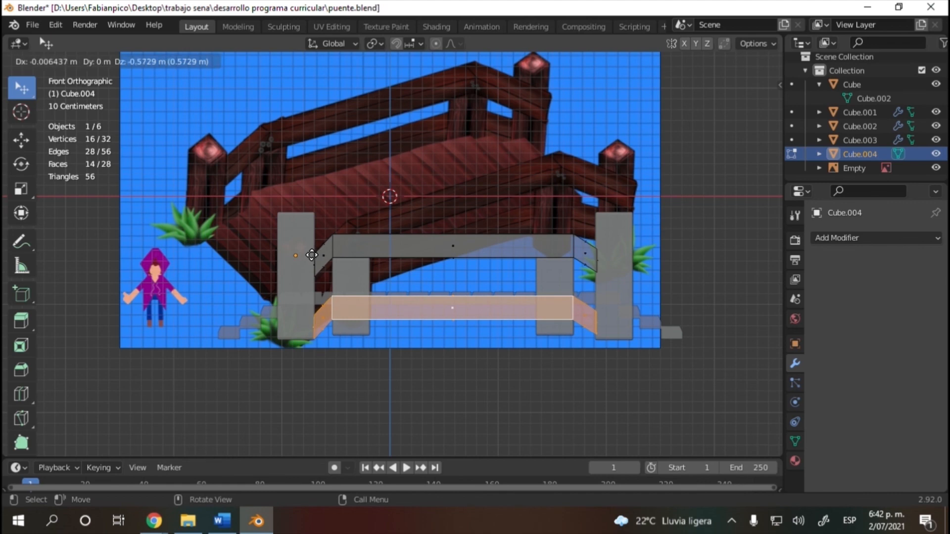
{"action": "left_click", "coordinate": [313, 255]}
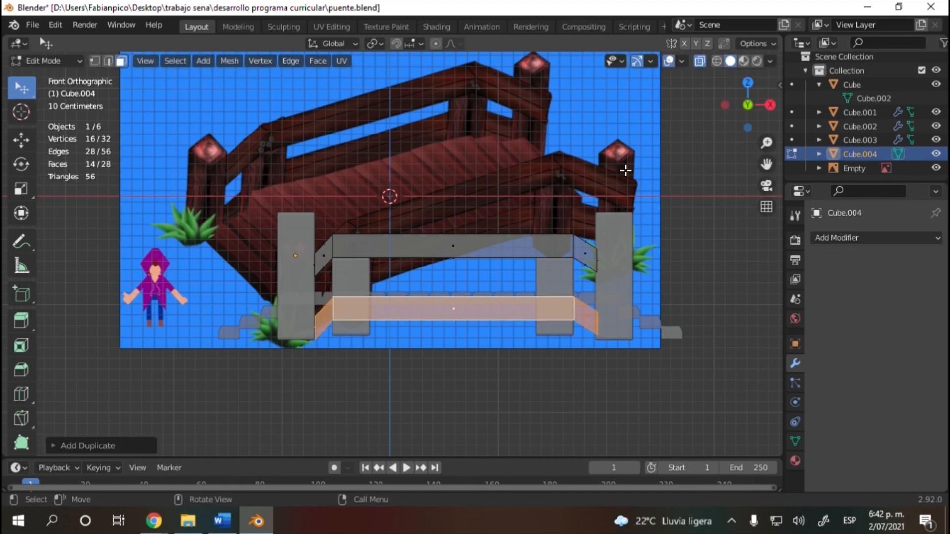
- Select both the upper and lower rails and duplicate them along Y to the posts on the opposite side of the bridge
{"action": "left_click_drag", "start_coordinate": [760, 121], "coordinate": [510, 153]}
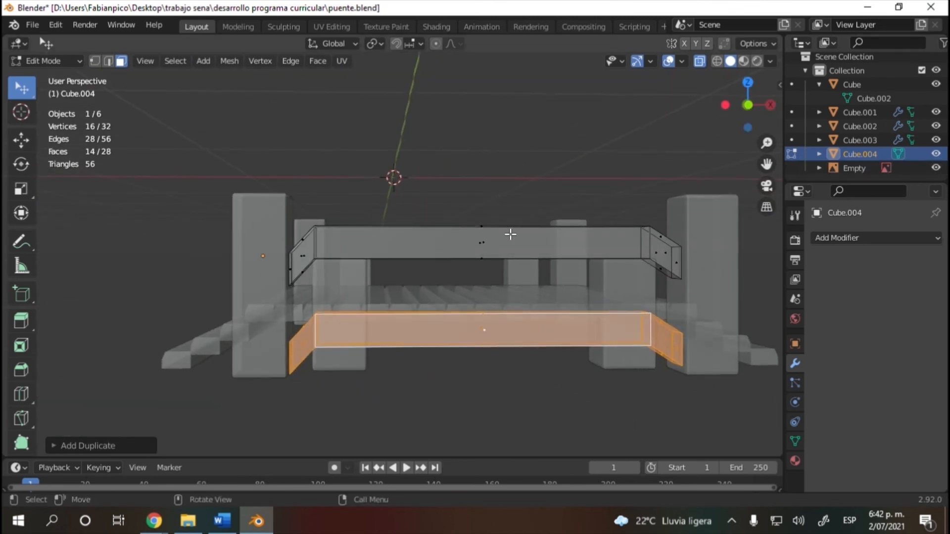
{"action": "left_click", "coordinate": [466, 248], "text": "ctrl"}
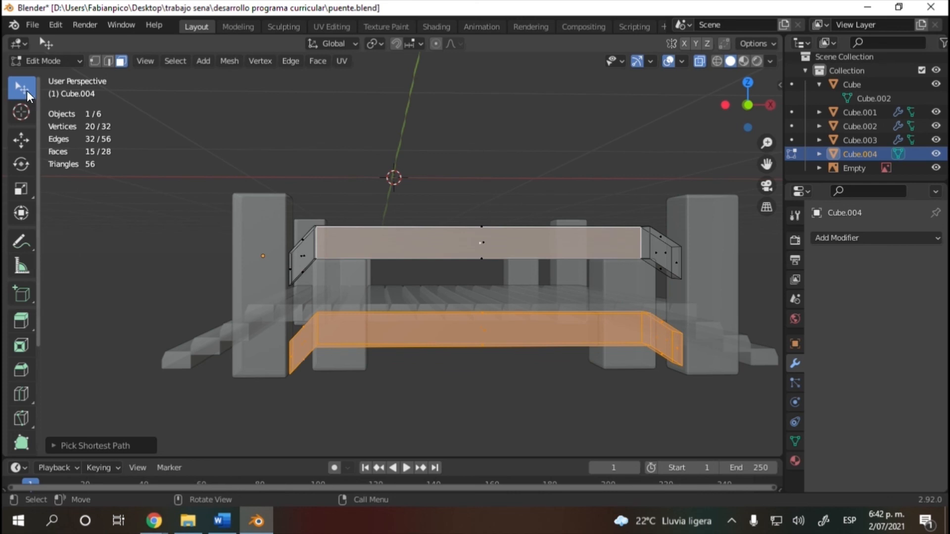
{"action": "left_click", "coordinate": [450, 176]}
{"action": "mouse_move", "coordinate": [277, 158]}
{"action": "right_mouse_down", "text": "ctrl"}
{"action": "mouse_move", "coordinate": [741, 434]}
{"action": "mouse_move", "coordinate": [265, 329]}
{"action": "mouse_move", "coordinate": [281, 166]}
{"action": "right_mouse_up", "text": "ctrl"}
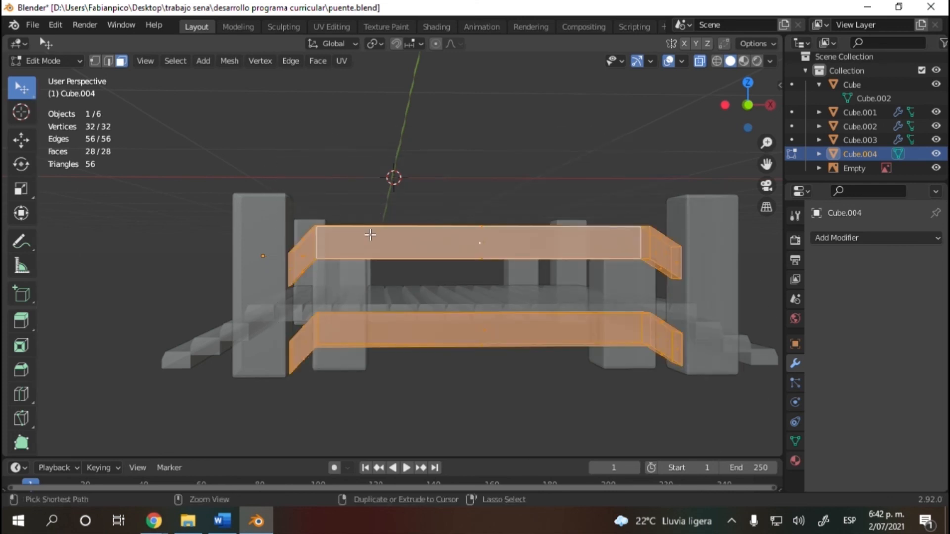
{"action": "scroll", "coordinate": [475, 317], "scroll_direction": "down", "scroll_amount": 2, "text": "alt"}
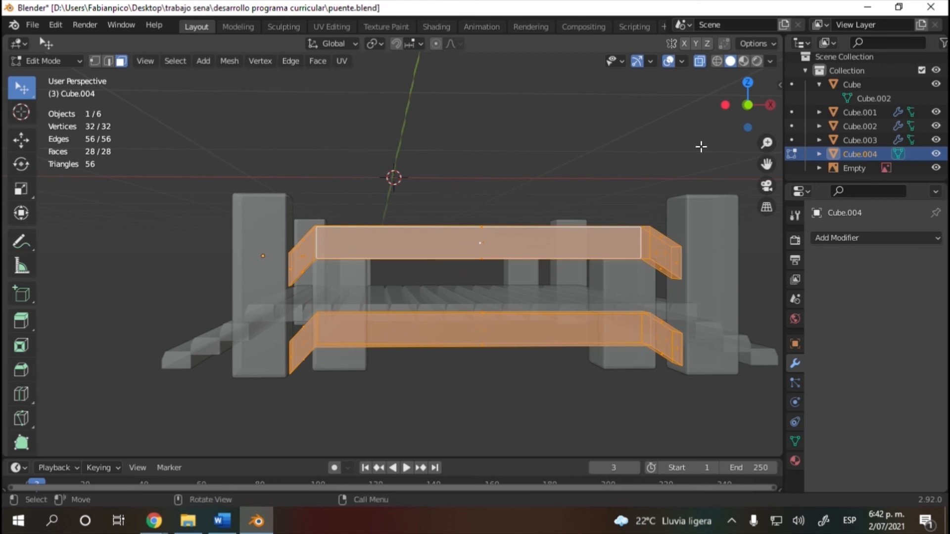
{"action": "left_click_drag", "start_coordinate": [749, 110], "coordinate": [738, 132]}
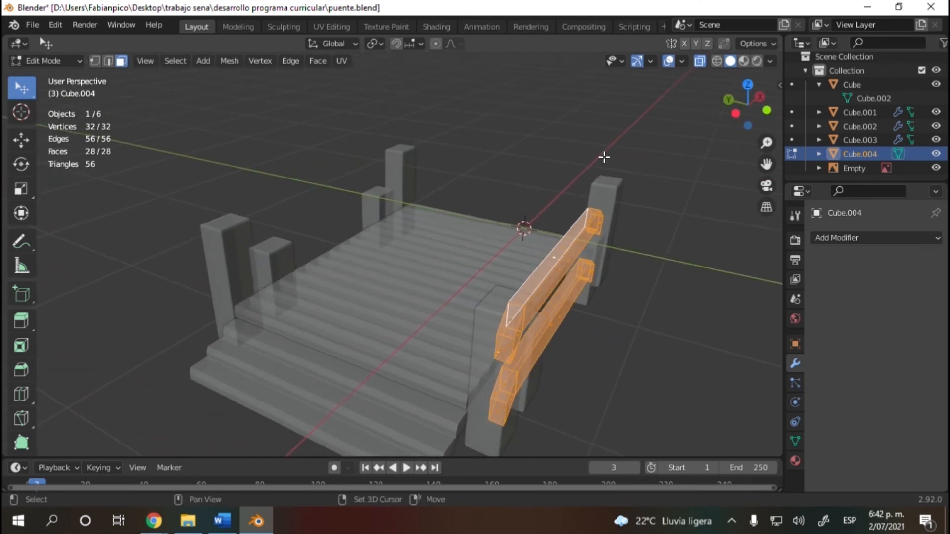
{"action": "key", "text": "shift+d"}
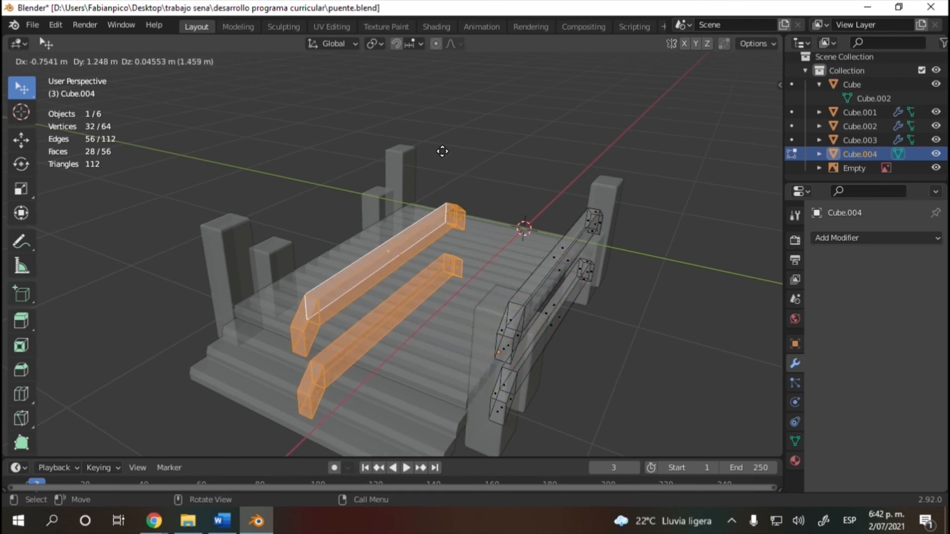
{"action": "key", "text": "x"}
{"action": "key", "text": "y"}
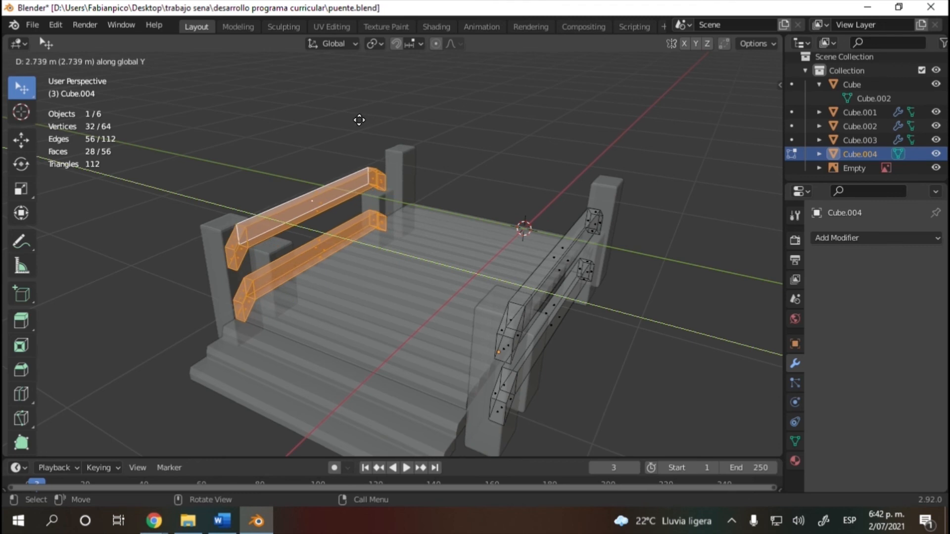
{"action": "left_click", "coordinate": [370, 121]}
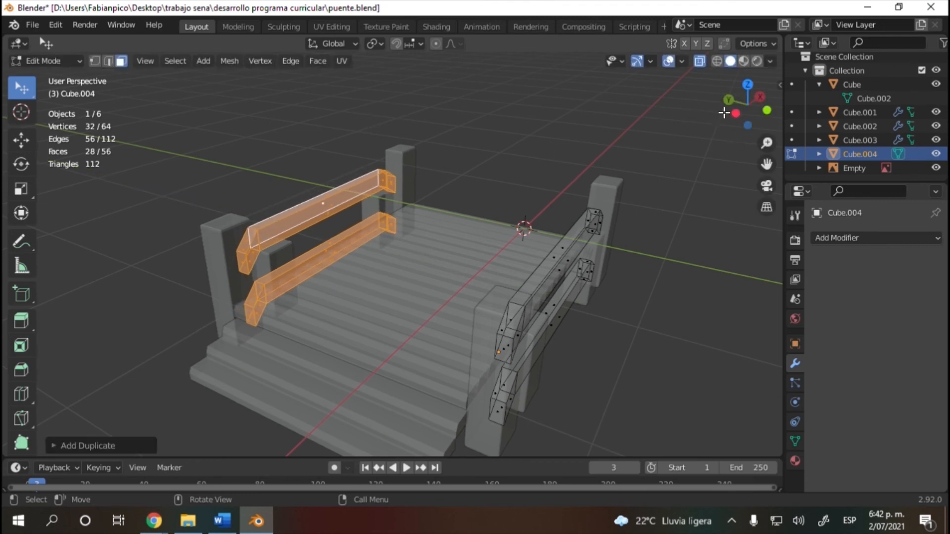
- Shift the duplicated rails slightly along Y to line them up with the centre of the far posts
{"action": "left_click_drag", "start_coordinate": [748, 104], "coordinate": [717, 117]}
{"action": "key", "text": "g"}
{"action": "key", "text": "y"}
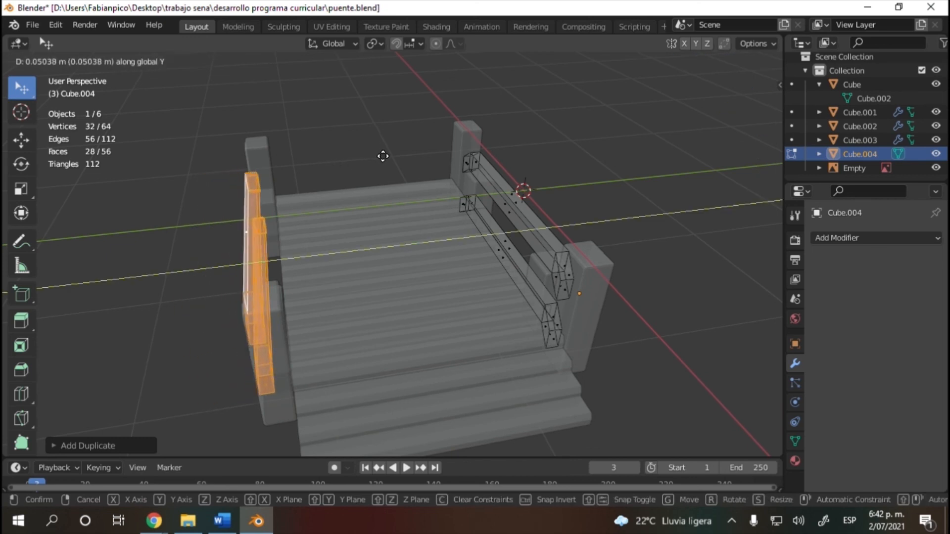
{"action": "left_click", "coordinate": [389, 156]}
- Check the rails' alignment with the posts in front and right views, and save the file
{"action": "left_click_drag", "start_coordinate": [726, 109], "coordinate": [479, 162]}
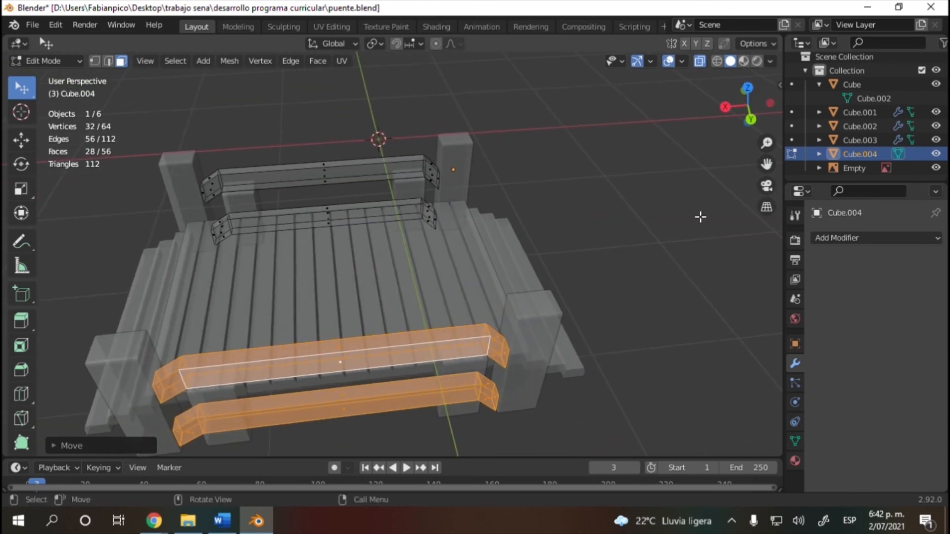
{"action": "key", "text": "KP_1"}
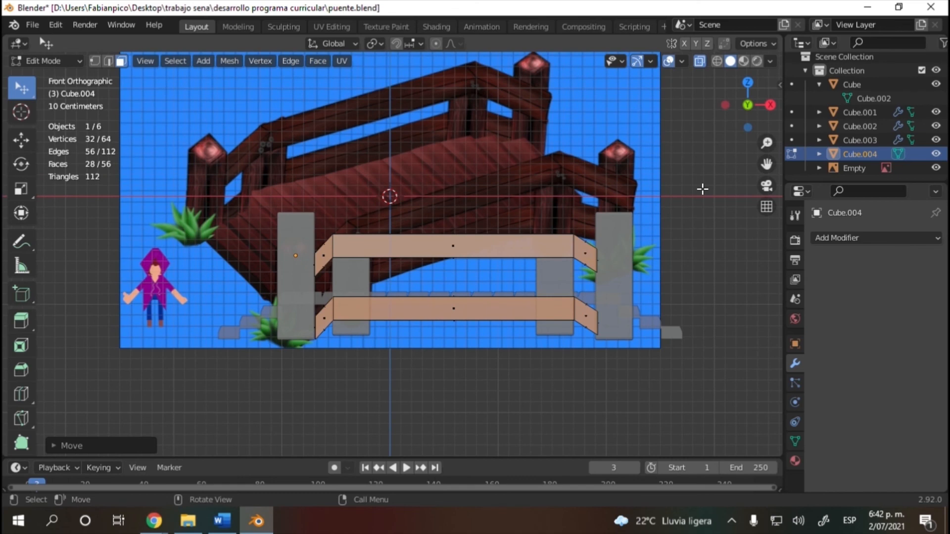
{"action": "key", "text": "KP_3"}
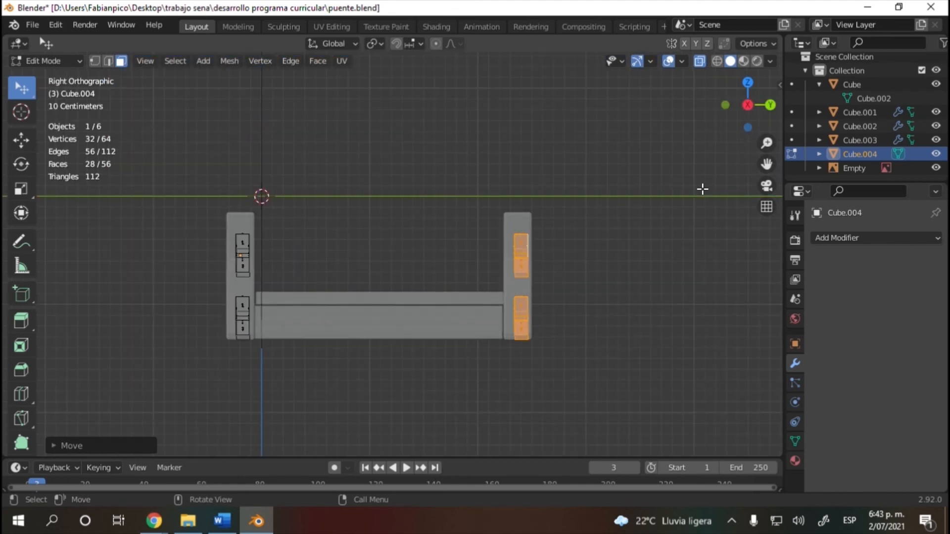
{"action": "left_click_drag", "start_coordinate": [755, 124], "coordinate": [737, 118]}
{"action": "middle_click_drag", "start_coordinate": [446, 267], "coordinate": [237, 166]}
{"action": "key", "text": "ctrl+s"}
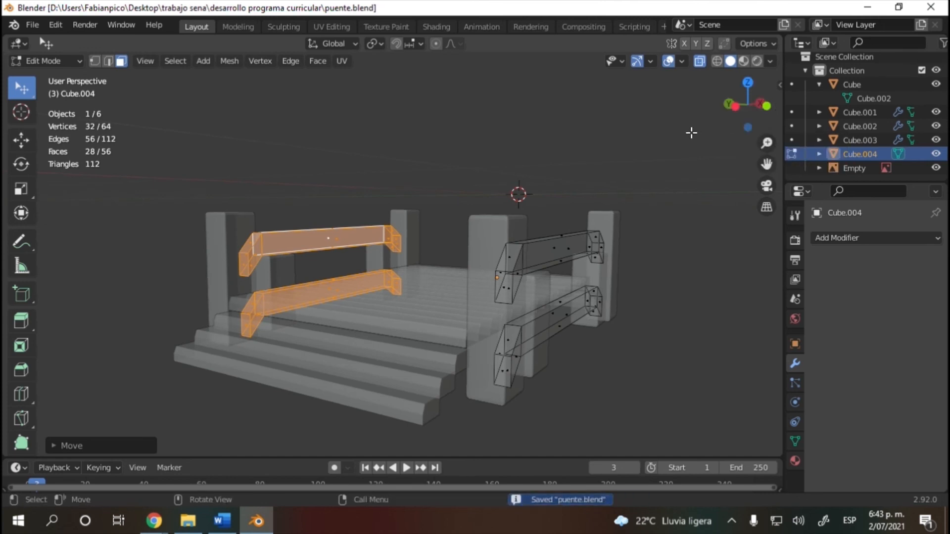